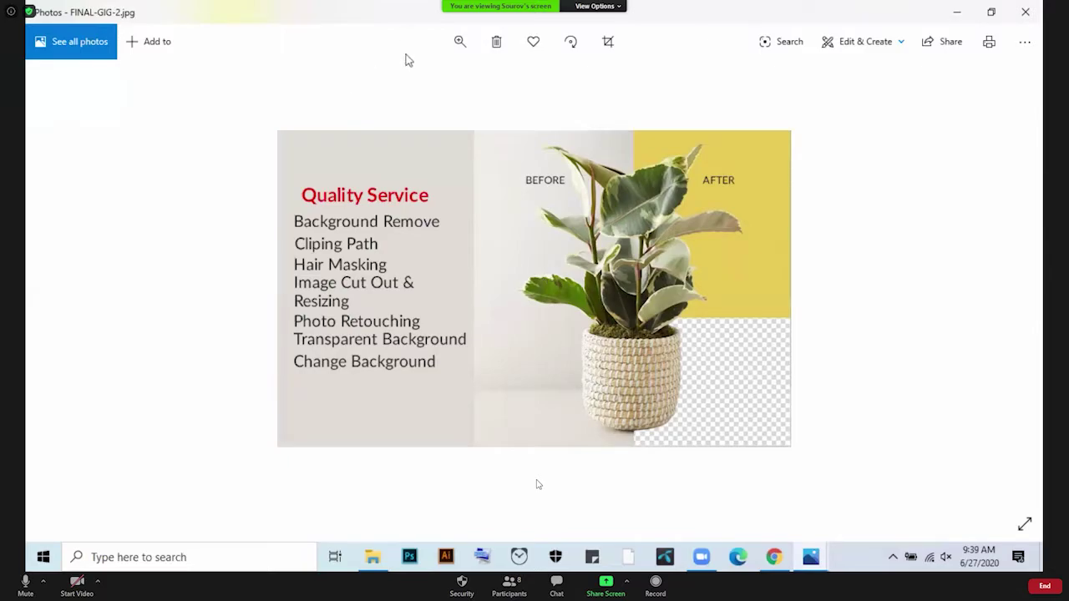
Inspect the plant before-and-after image FINAL-GIG-2.jpg enlarged, dismiss the meeting time-limit notice, and restore the full-image view.
click(458, 42)
click(423, 79)
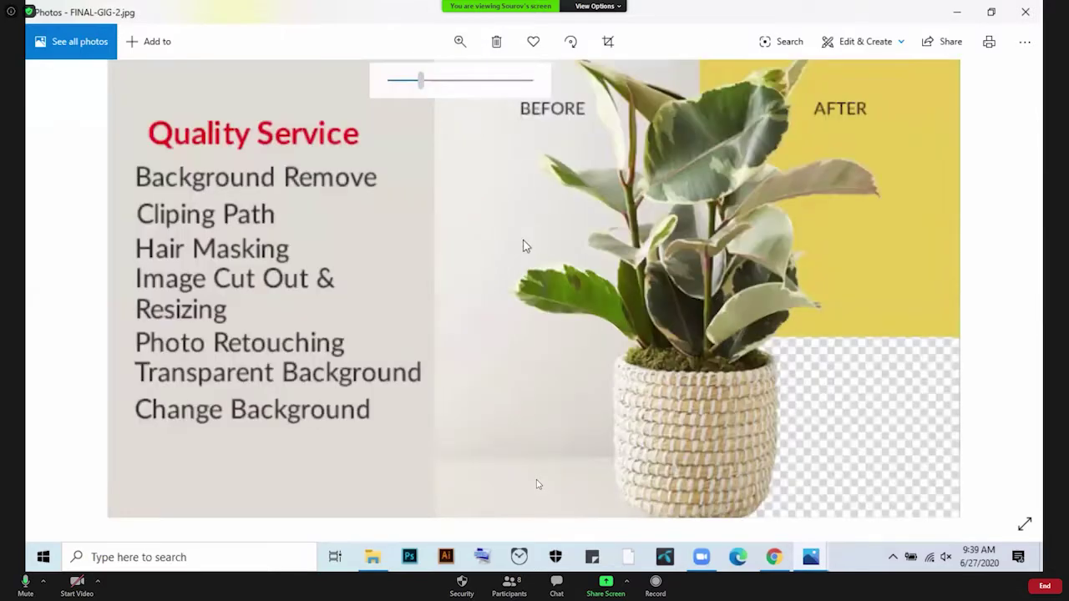
drag(557, 276, 561, 303)
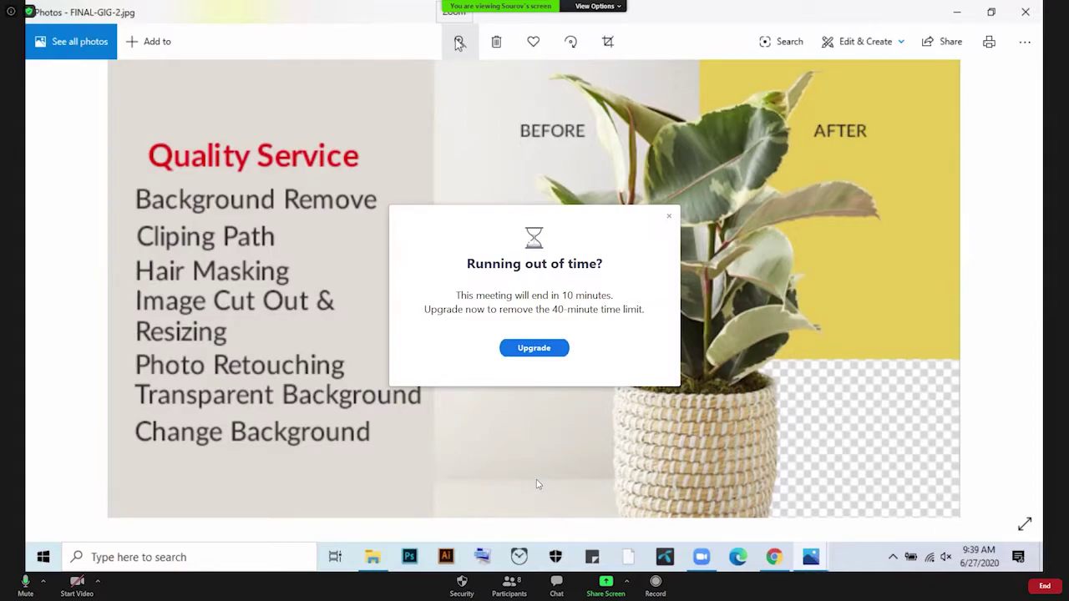
click(669, 217)
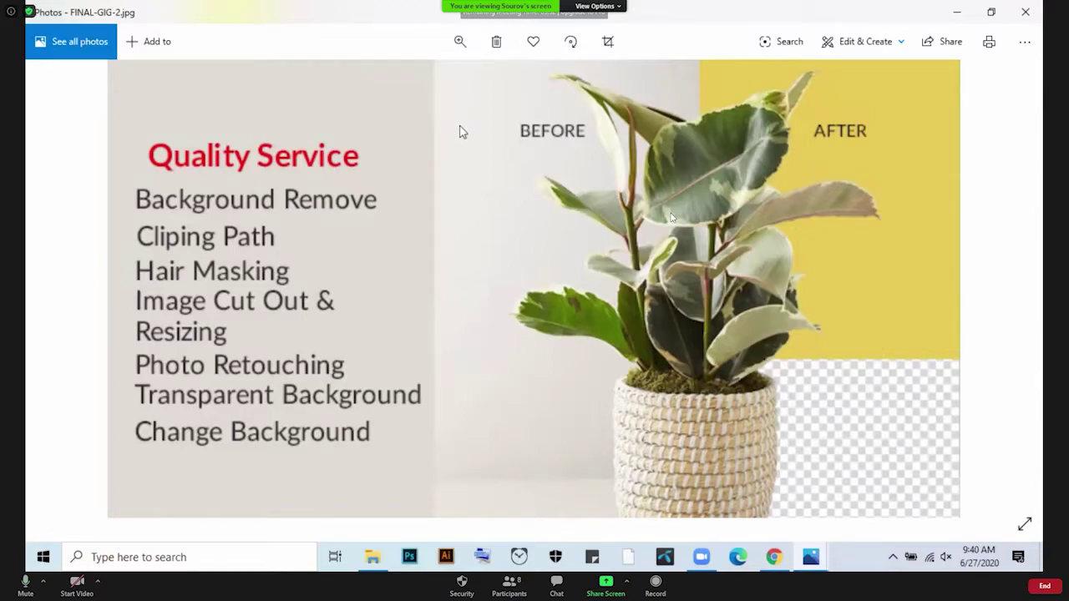
click(460, 40)
click(390, 86)
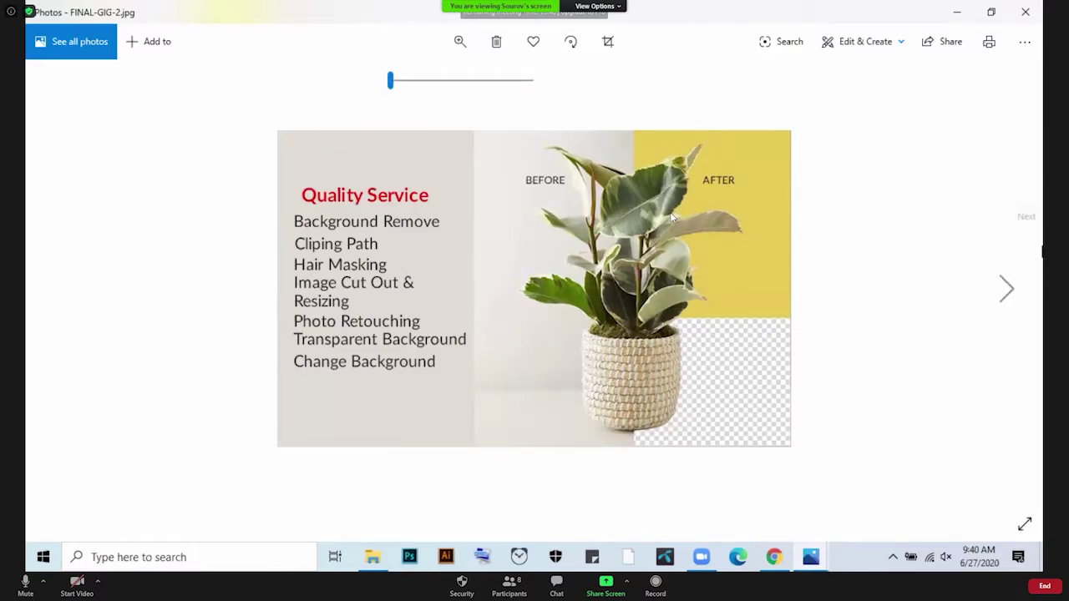
Compare the gig images FINAL-GIG-2.jpg and FINAL-Gig-3.jpg by switching back and forth between them.
click(1007, 303)
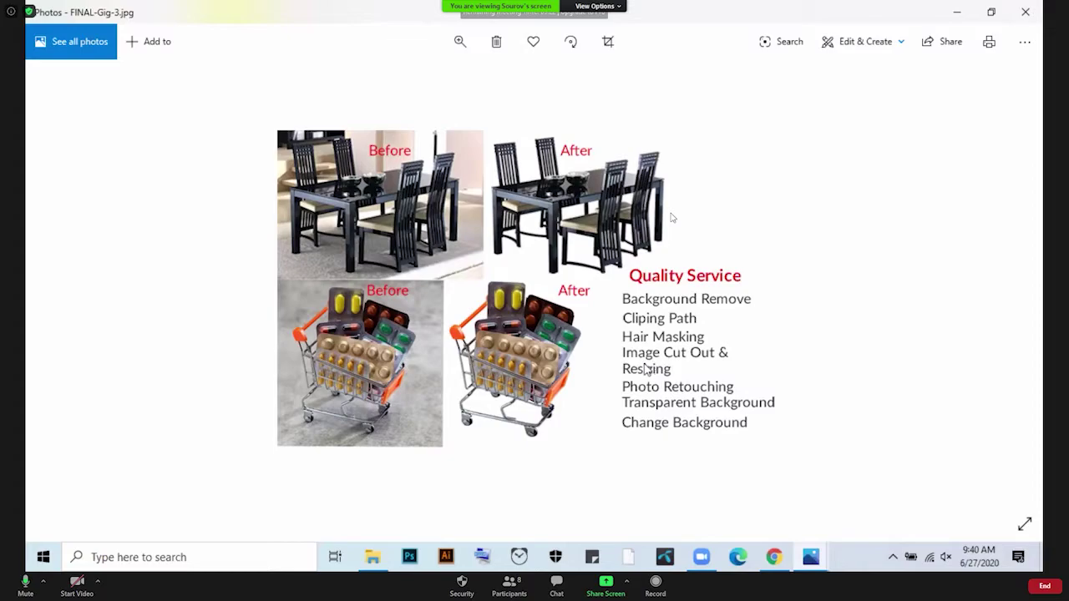
mouse_move(31, 255)
click(62, 288)
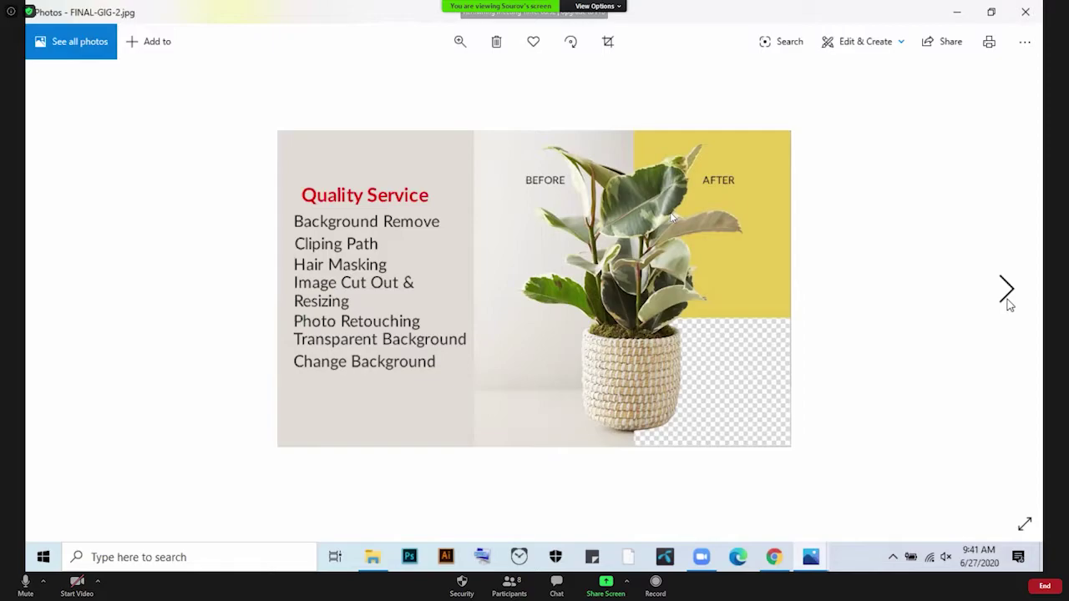
click(1008, 303)
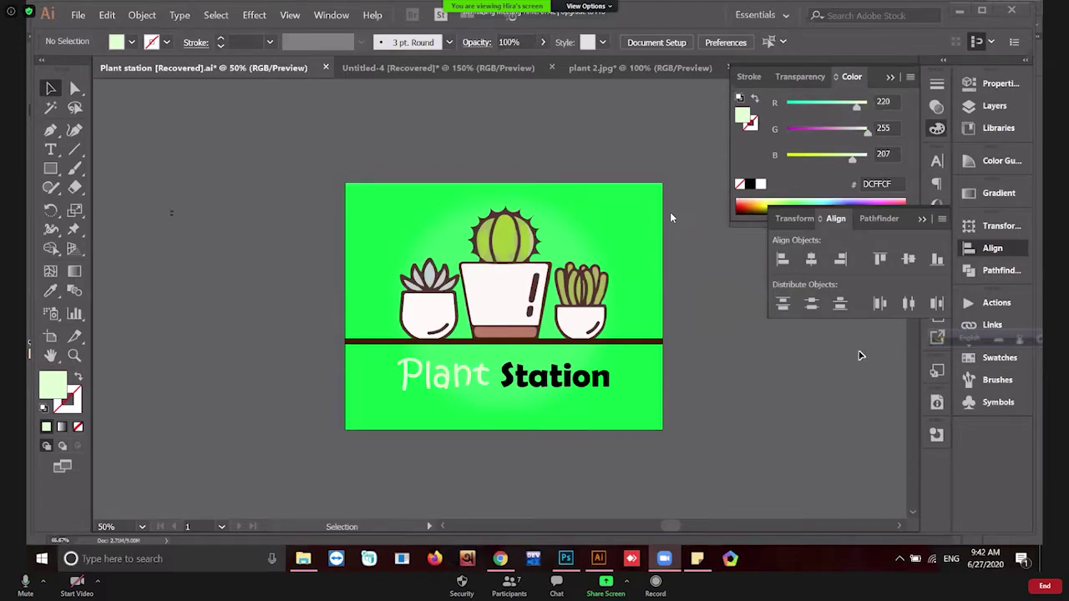
scroll(752, 358, up, 1)
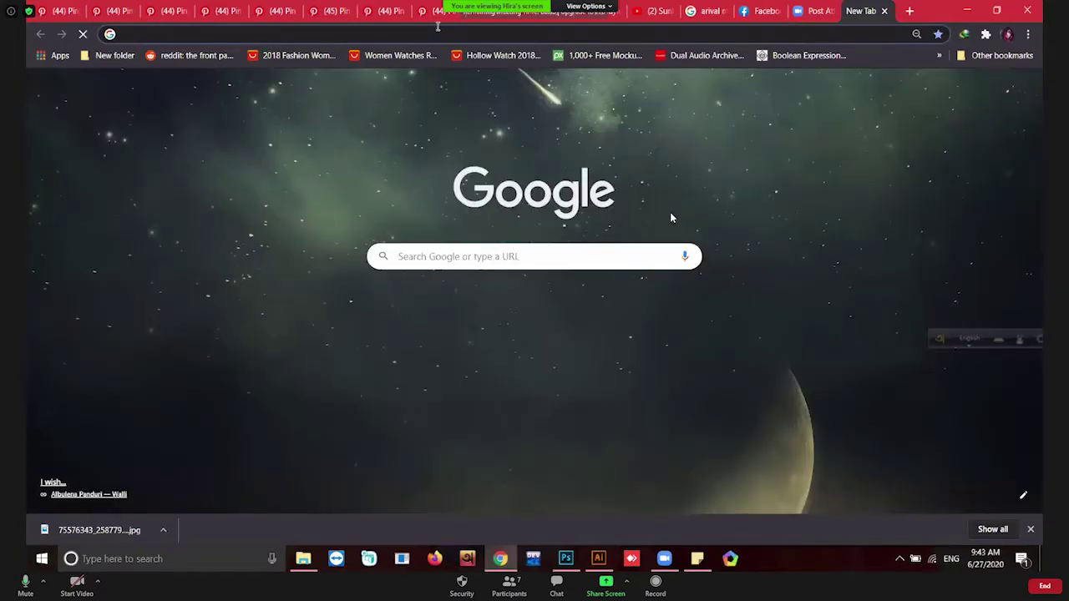
Search Google for "floral font", correcting the misspelled query "floran font".
text(lfl)
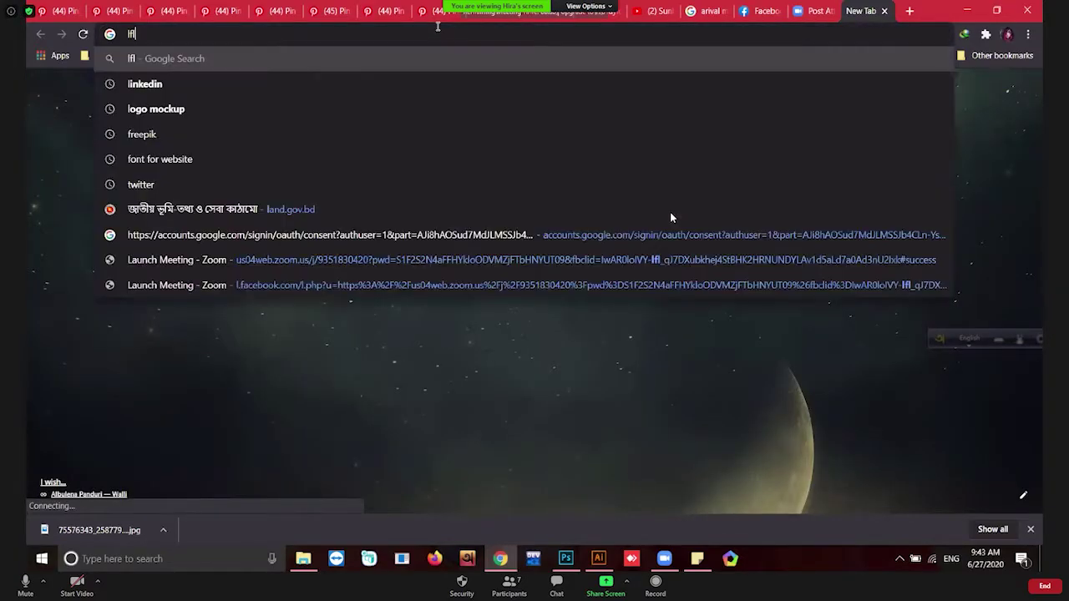
key(BackSpace)
key(BackSpace)
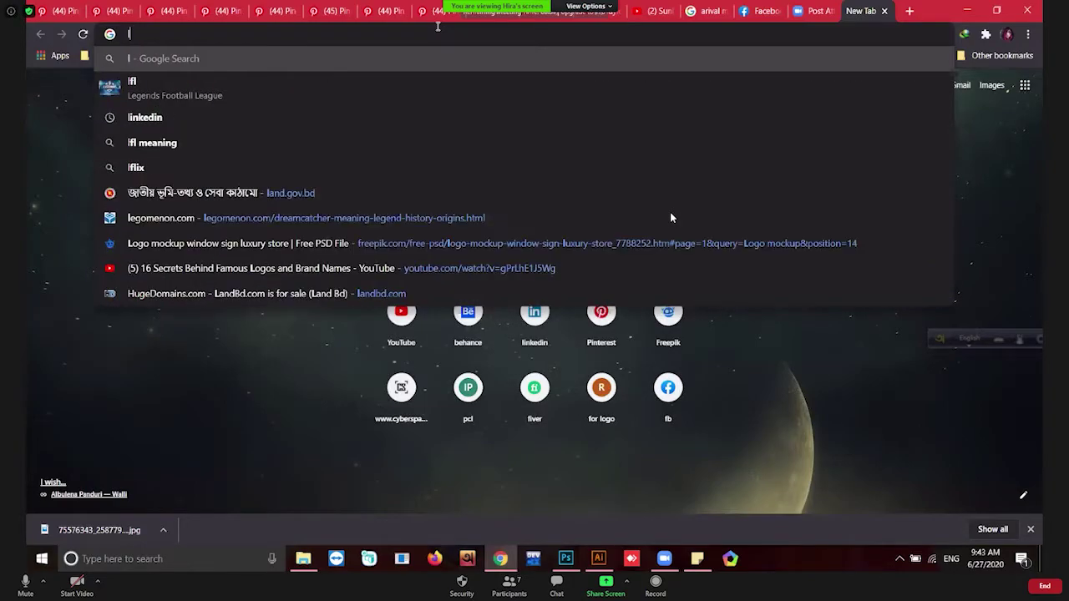
key(BackSpace)
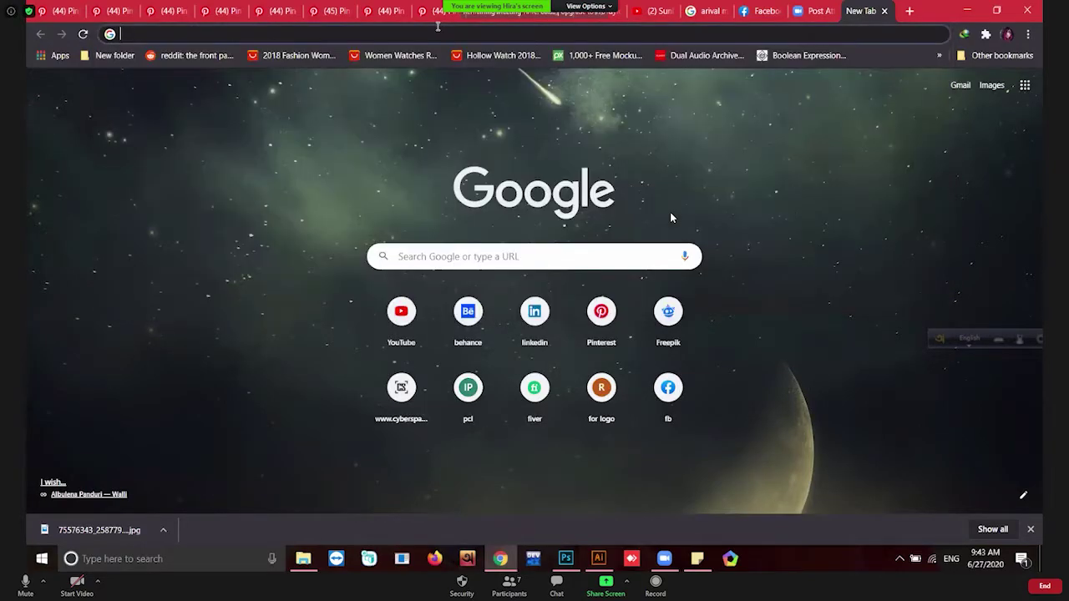
text(flow)
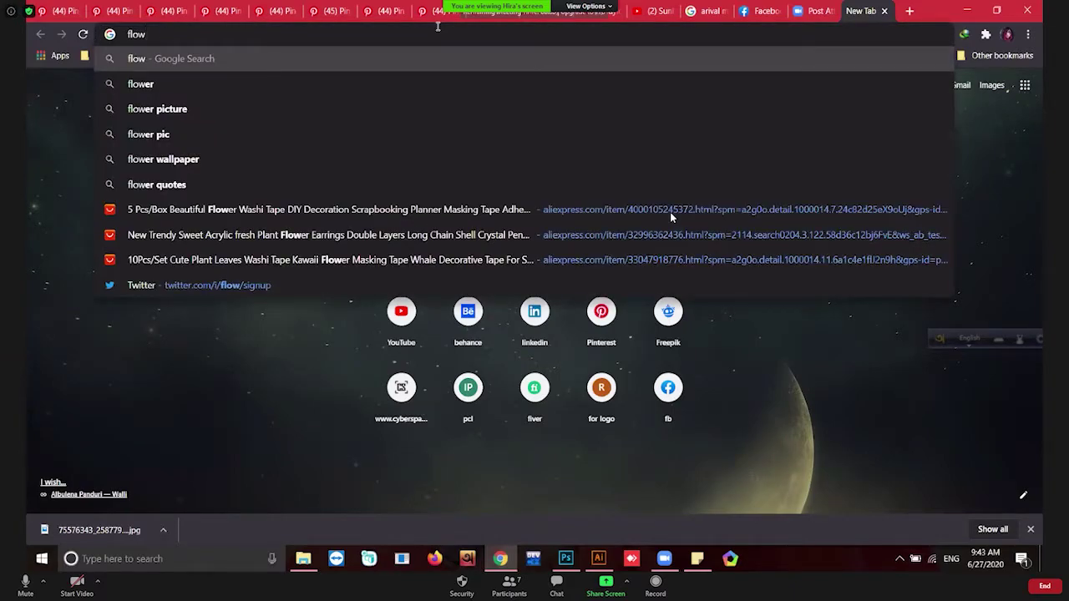
text(lar)
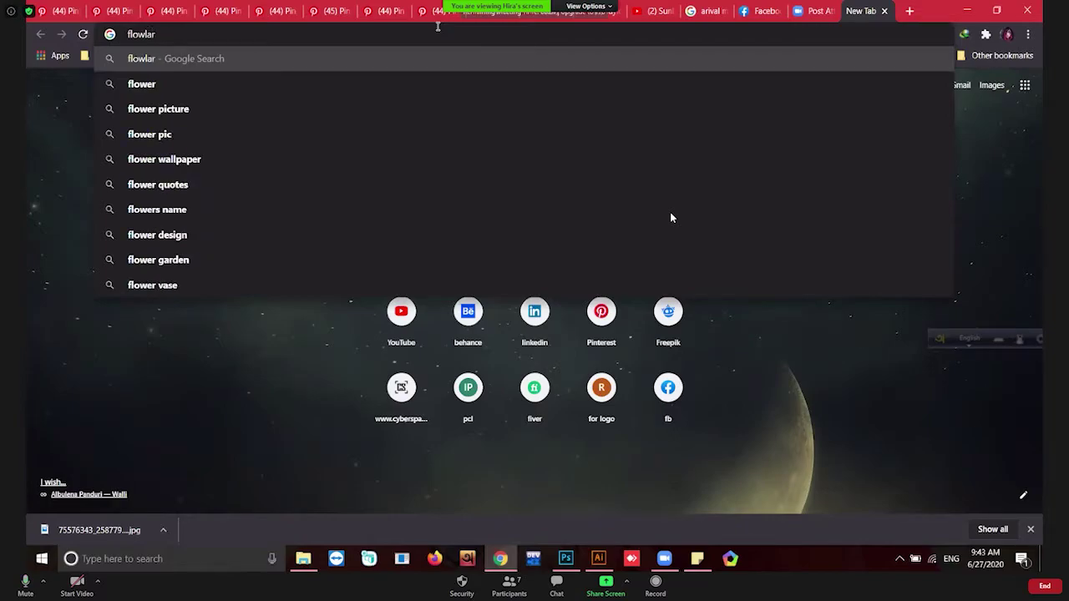
key(BackSpace)
key(BackSpace)
key(BackSpace)
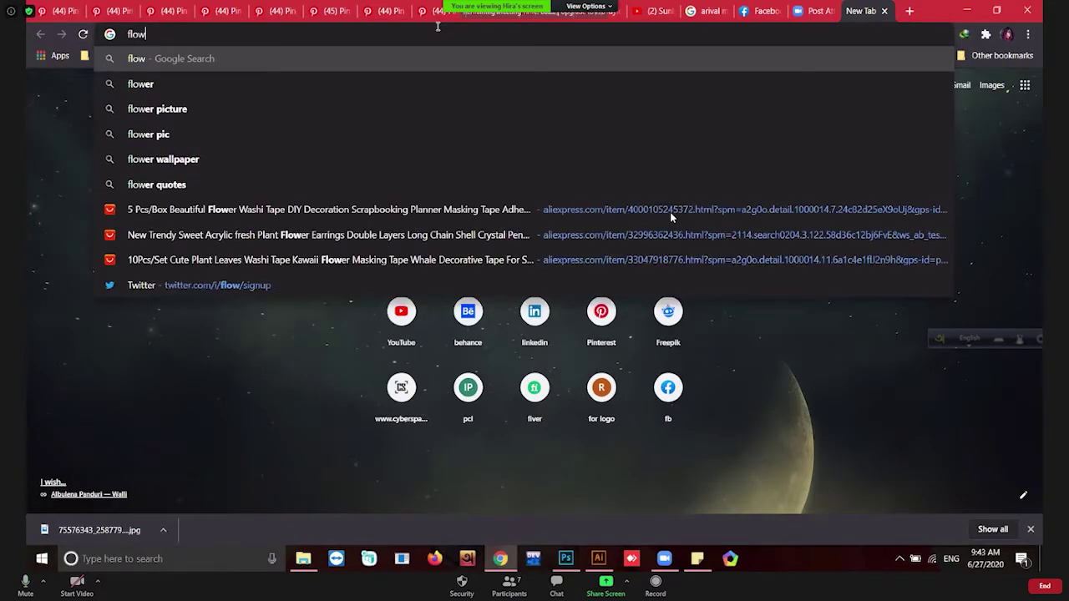
key(BackSpace)
text(ral)
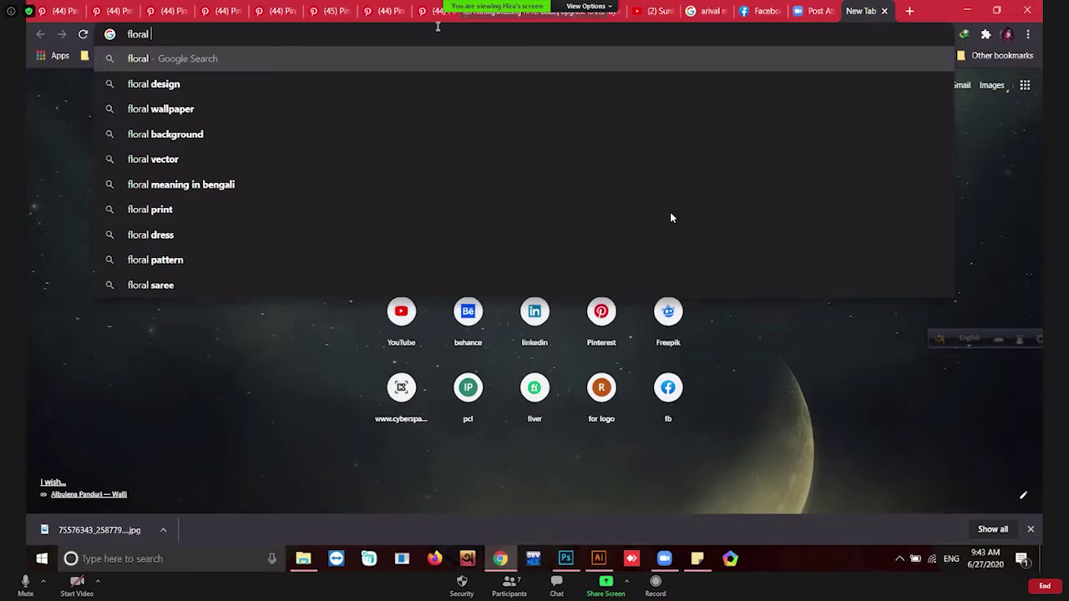
key(BackSpace)
key(BackSpace)
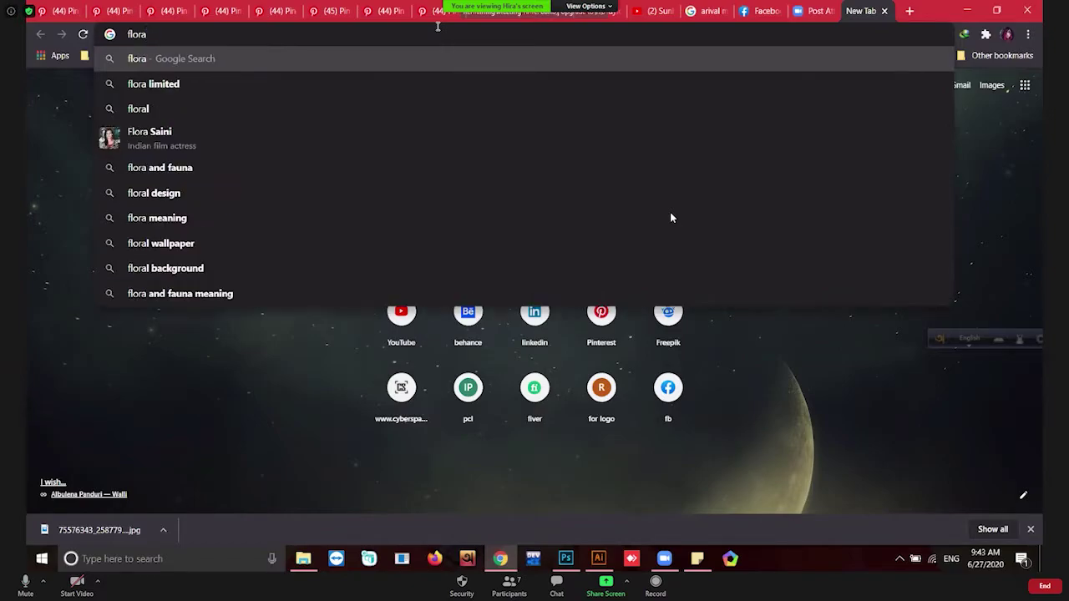
text(n font)
key(Return)
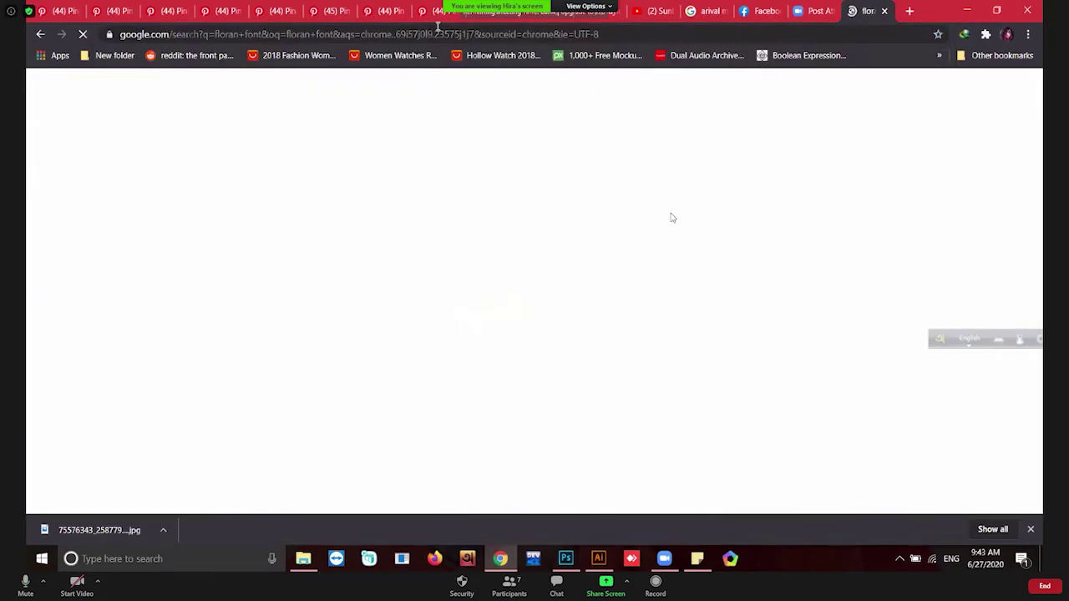
click(170, 96)
key(BackSpace)
text(loral font)
key(Return)
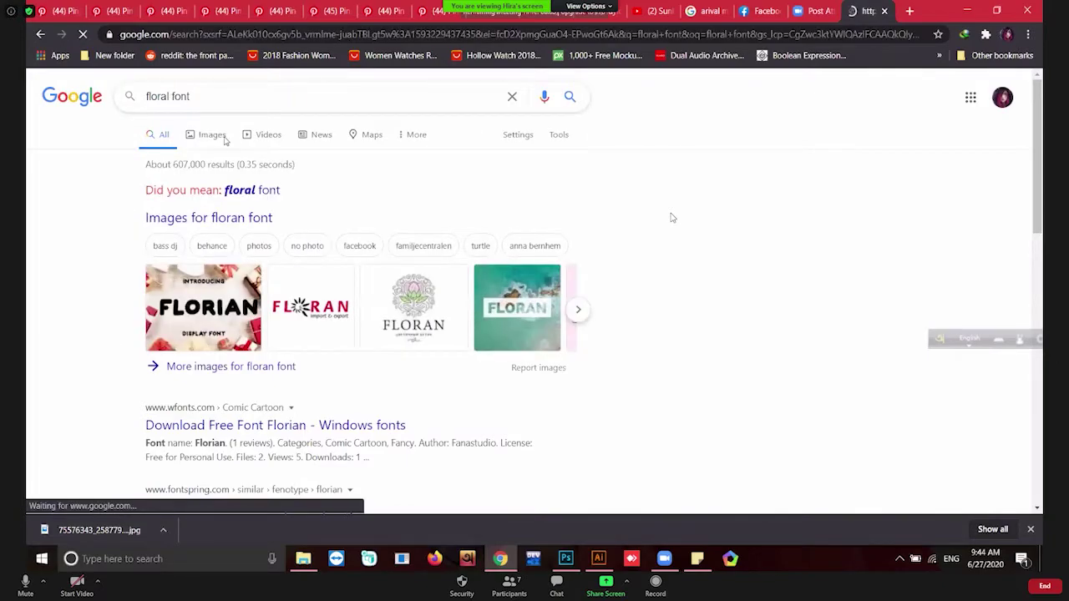
Look through the floral font search results and open the 1001 Fonts page "40 Free Floral Fonts".
scroll(418, 274, down, 2)
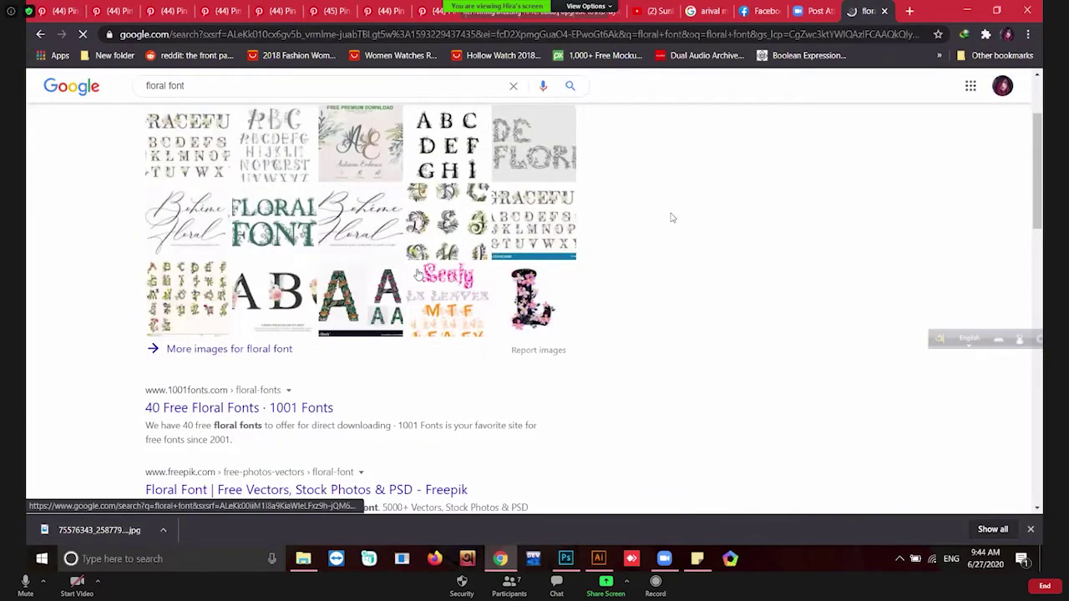
scroll(215, 248, down, 2)
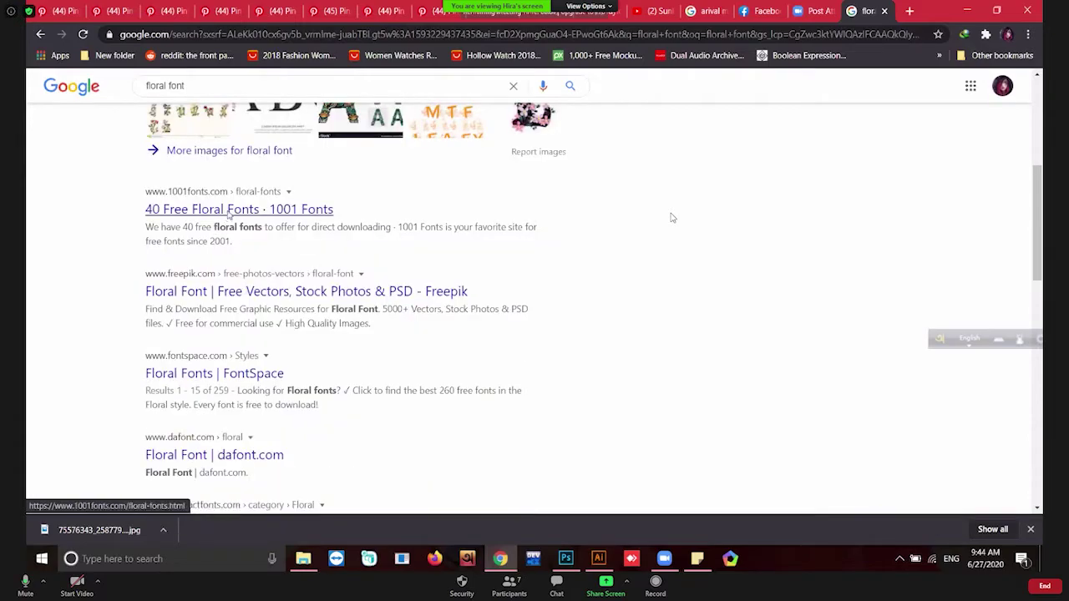
scroll(329, 233, up, 1)
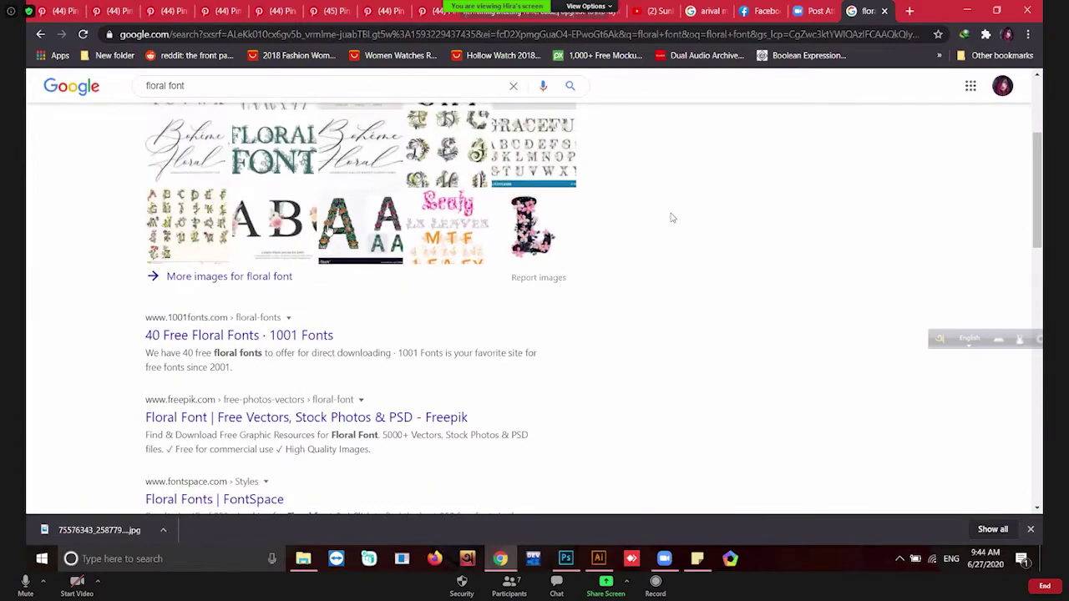
scroll(317, 263, up, 2)
scroll(294, 280, down, 3)
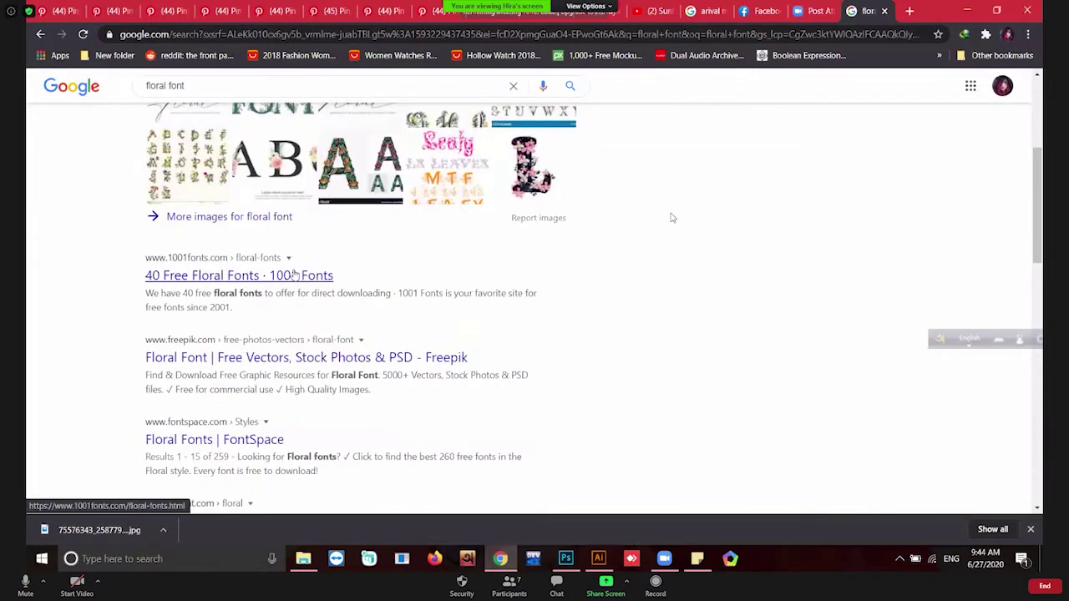
click(294, 275)
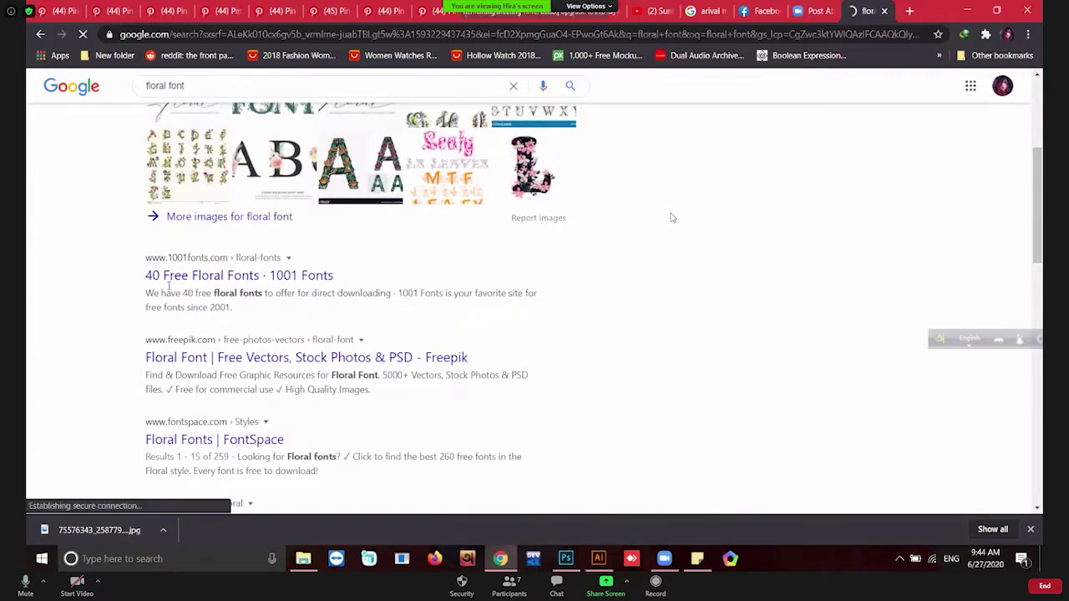
scroll(229, 290, up, 3)
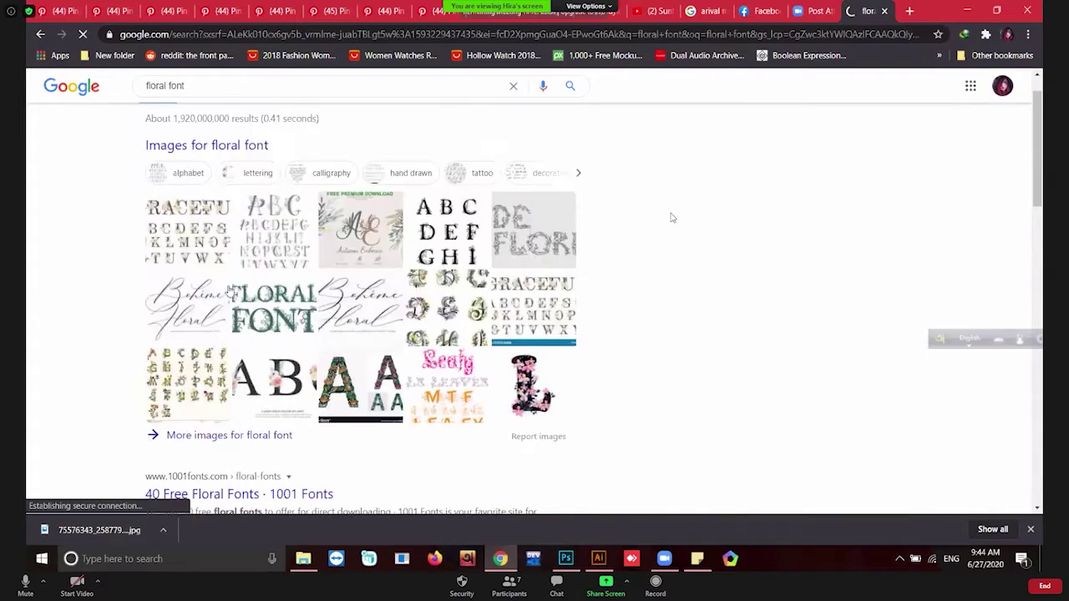
scroll(214, 284, down, 3)
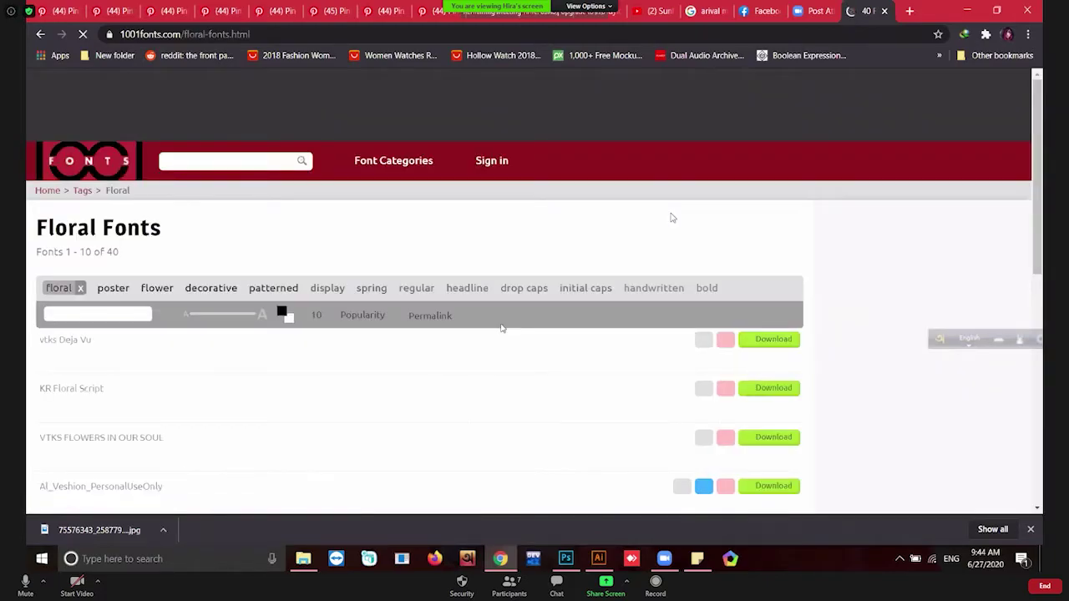
Examine the floral font previews on the first page of the 1001 Fonts list for a suitable lettering style.
scroll(501, 328, down, 2)
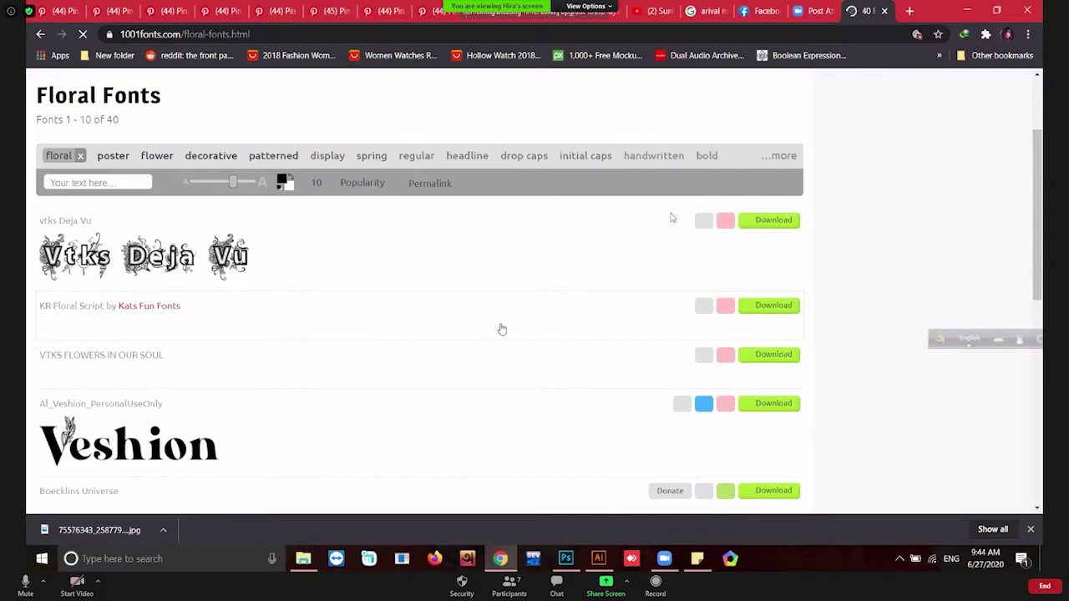
scroll(501, 329, down, 1)
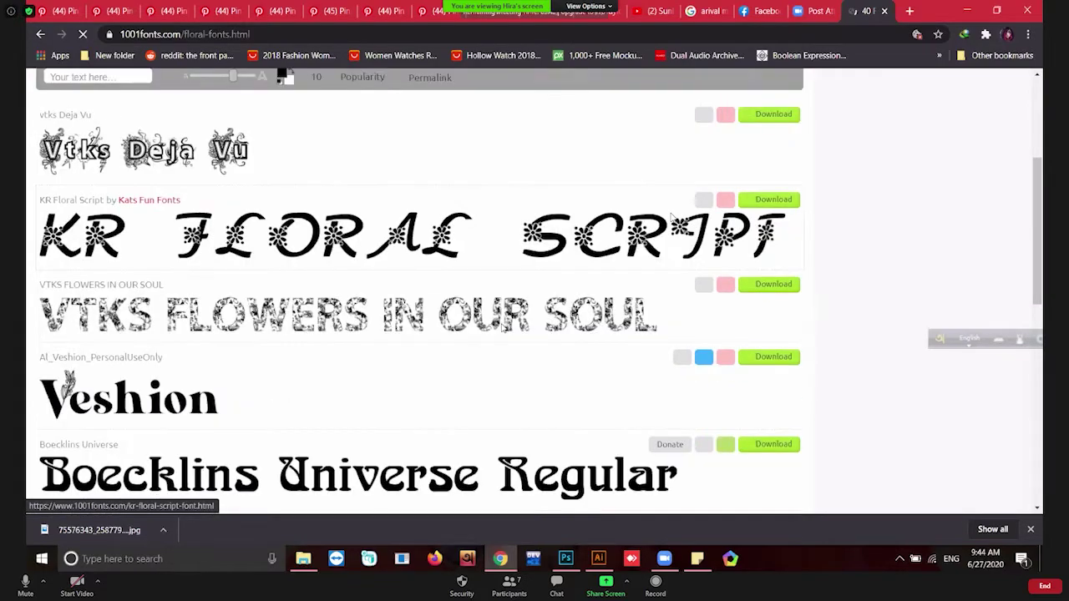
scroll(503, 328, down, 1)
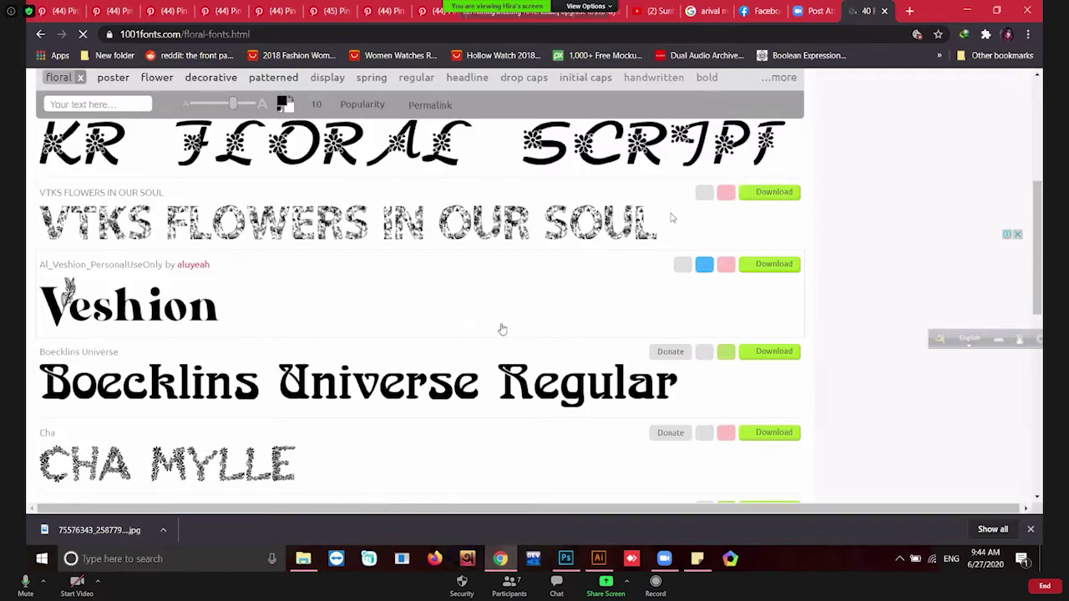
scroll(502, 328, down, 1)
scroll(502, 328, down, 2)
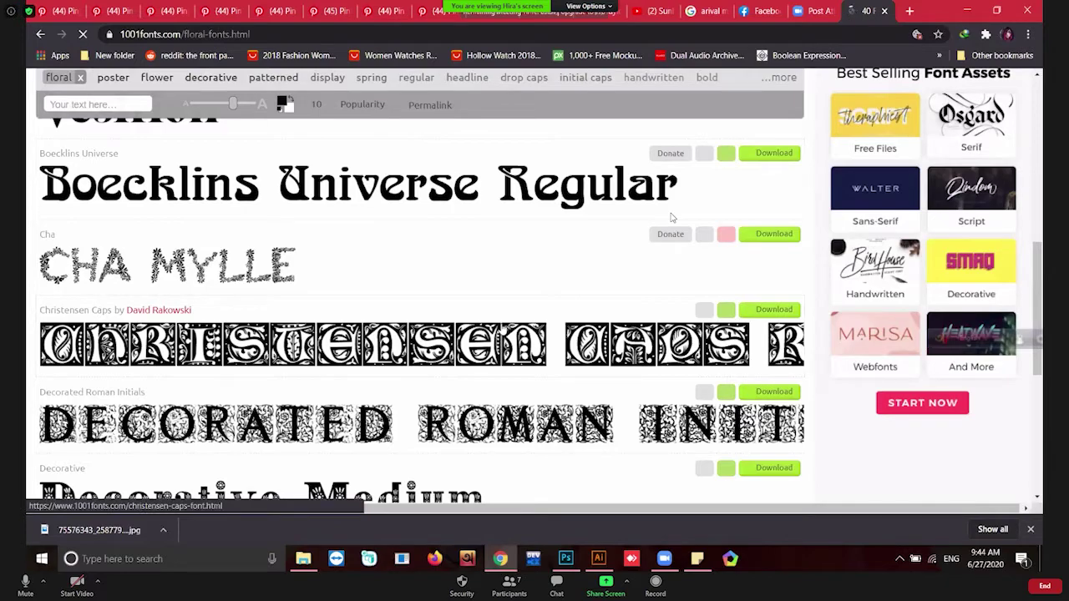
scroll(502, 328, down, 3)
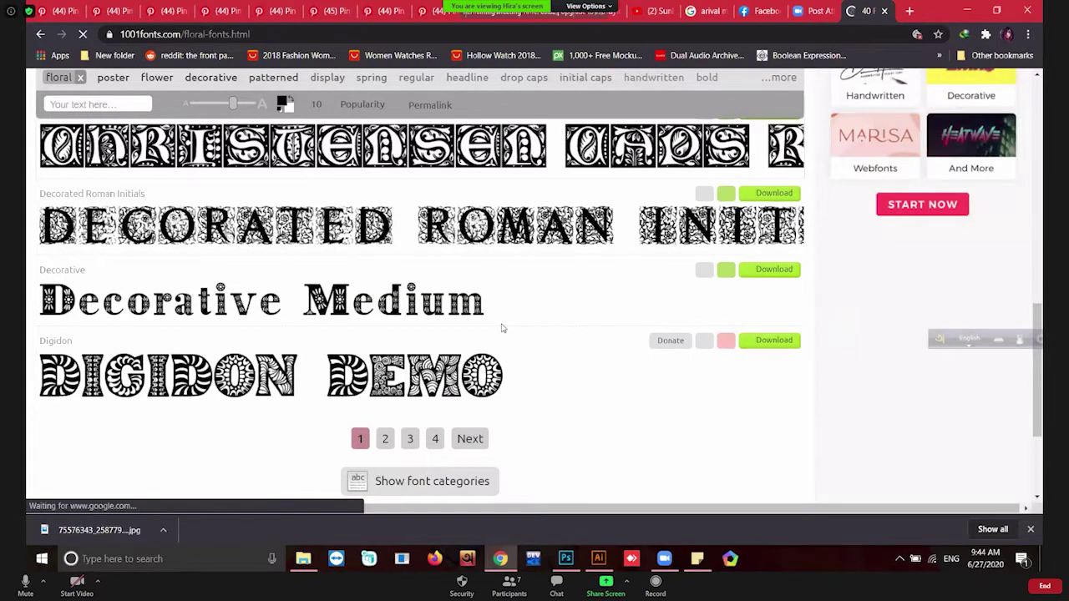
scroll(502, 329, up, 2)
scroll(502, 328, up, 2)
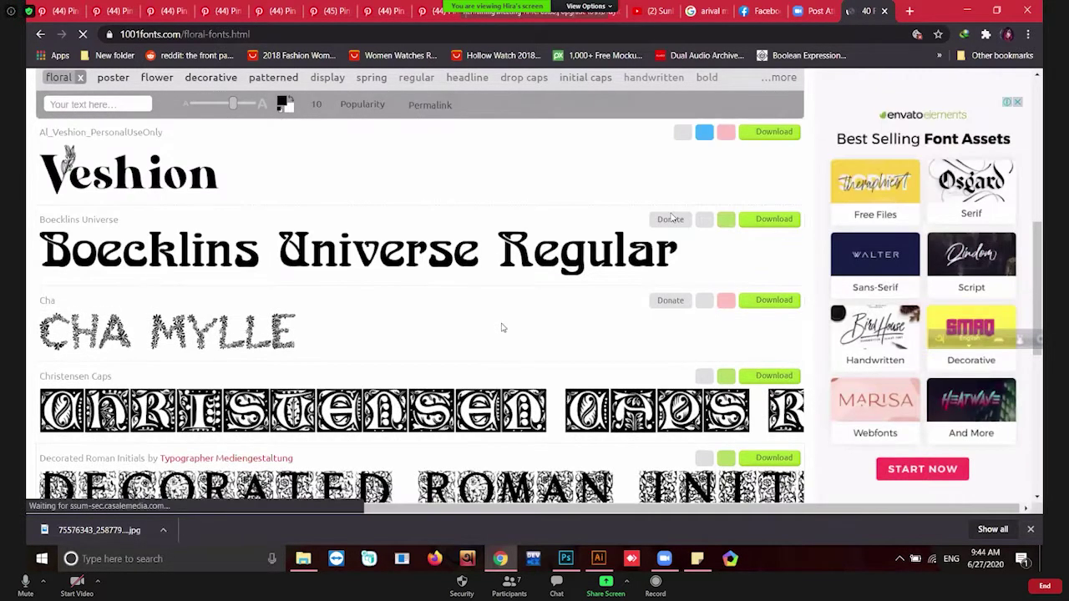
scroll(502, 328, up, 3)
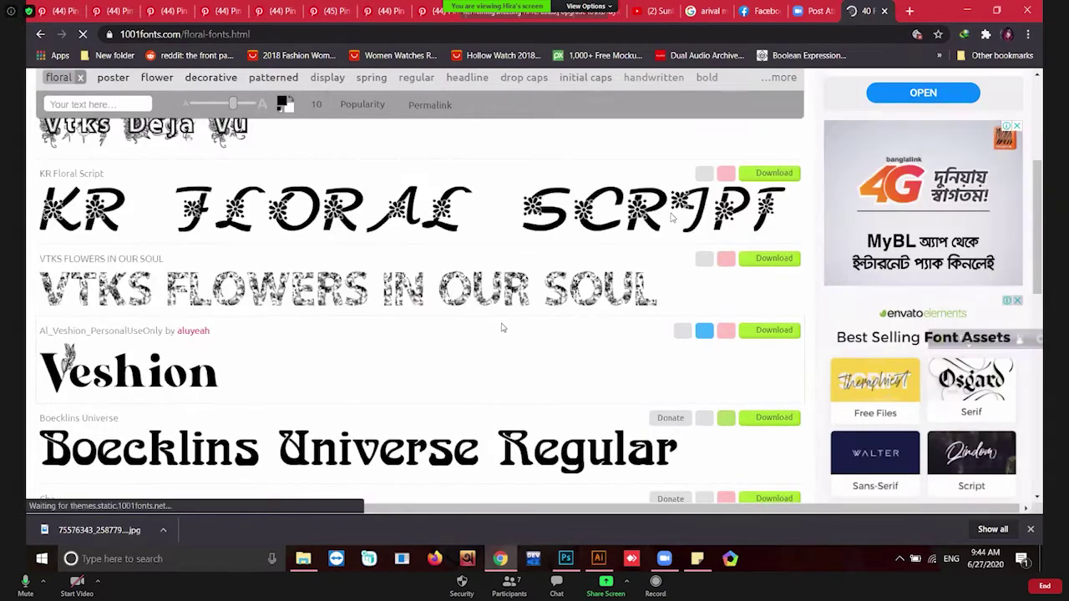
scroll(502, 328, down, 1)
scroll(502, 328, up, 1)
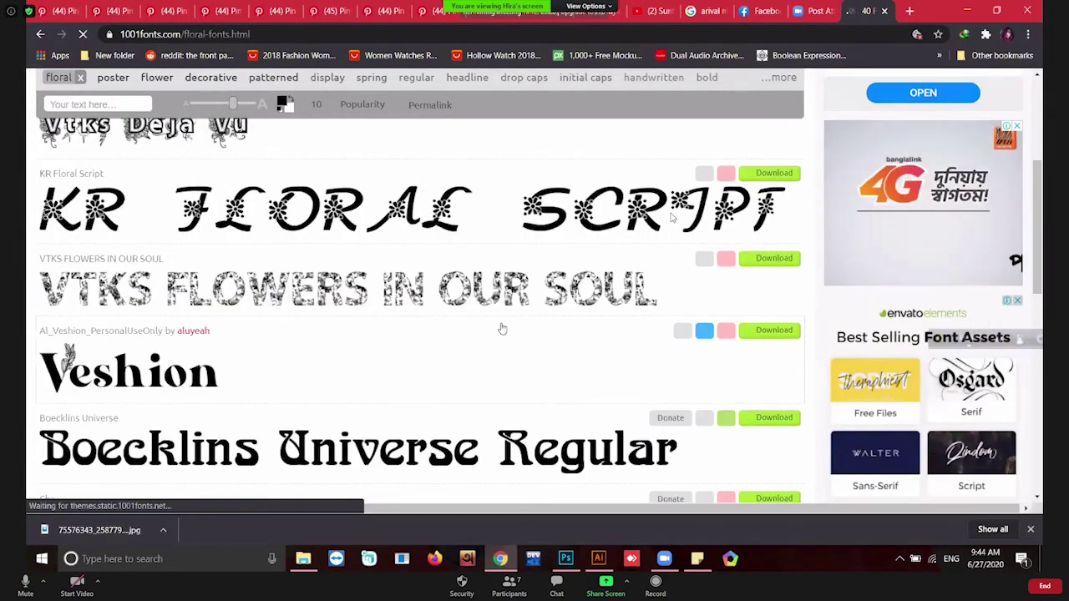
scroll(503, 329, up, 2)
scroll(502, 329, up, 1)
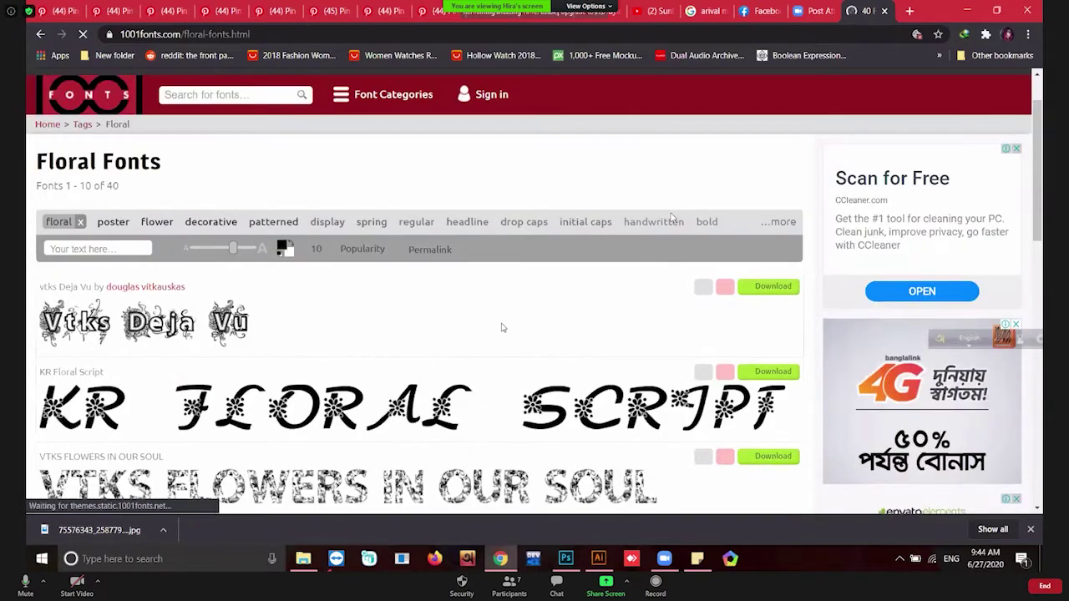
scroll(418, 334, down, 4)
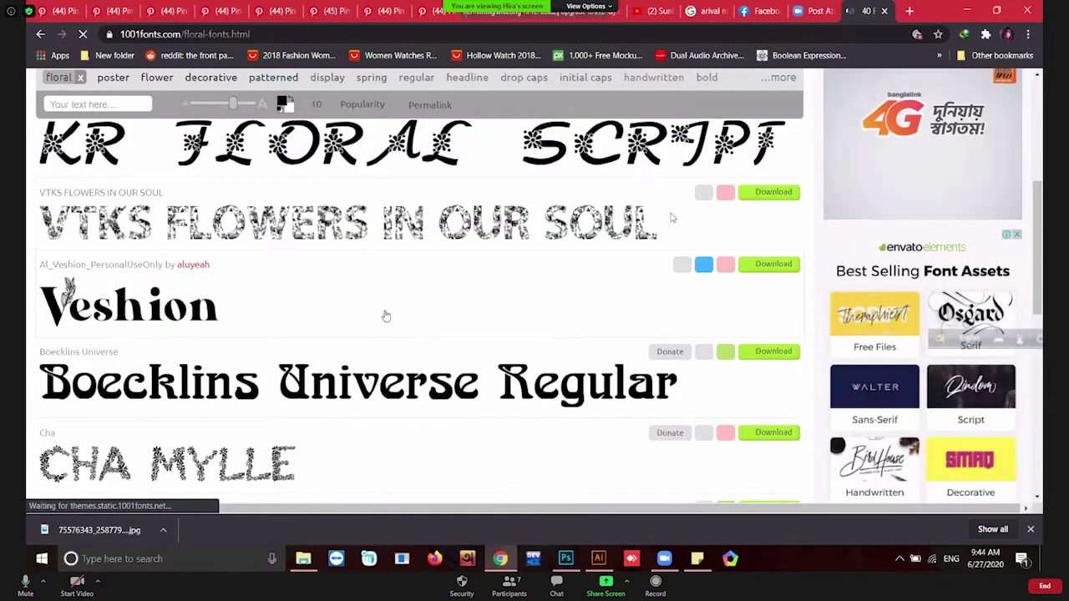
Open the second page of the 1001 Fonts floral list and look through its font previews.
scroll(382, 311, down, 8)
click(385, 313)
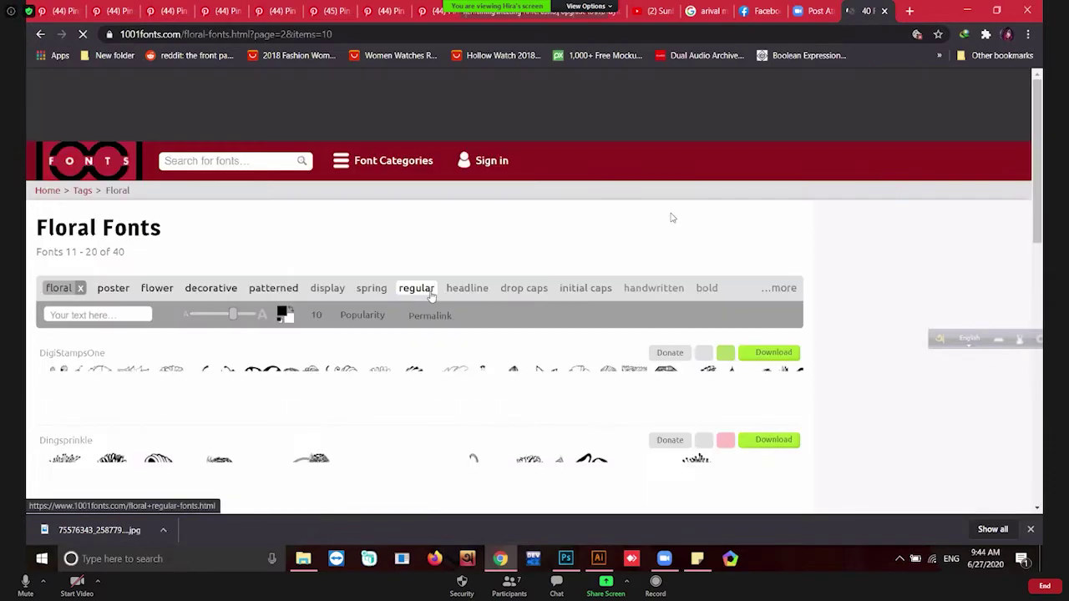
scroll(431, 296, down, 2)
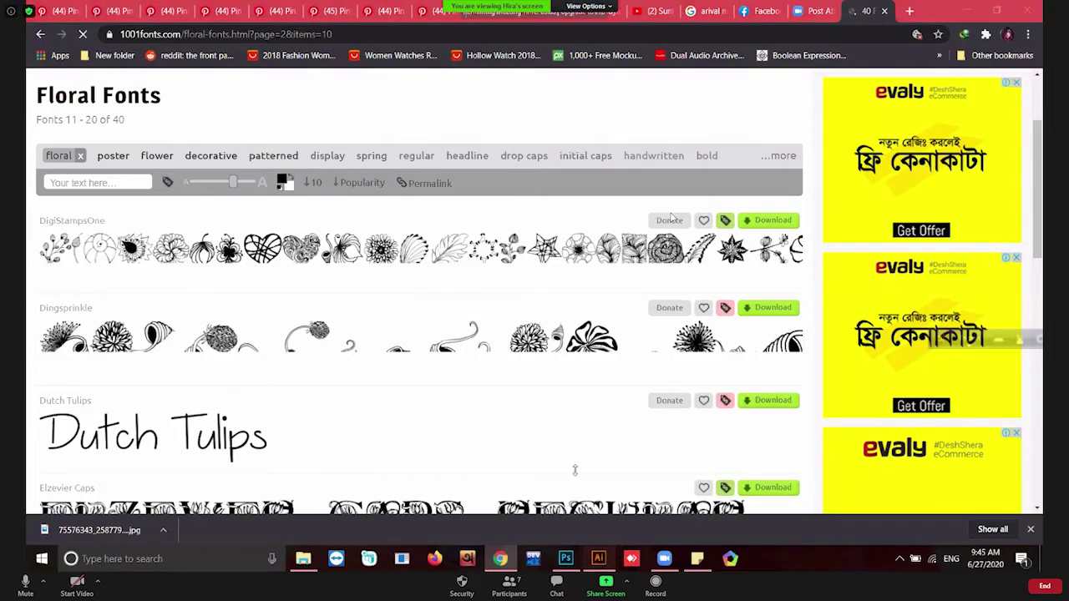
Switch to Illustrator, bring up the Untitled-4 banner document and look through its layer contents.
key(alt+Tab)
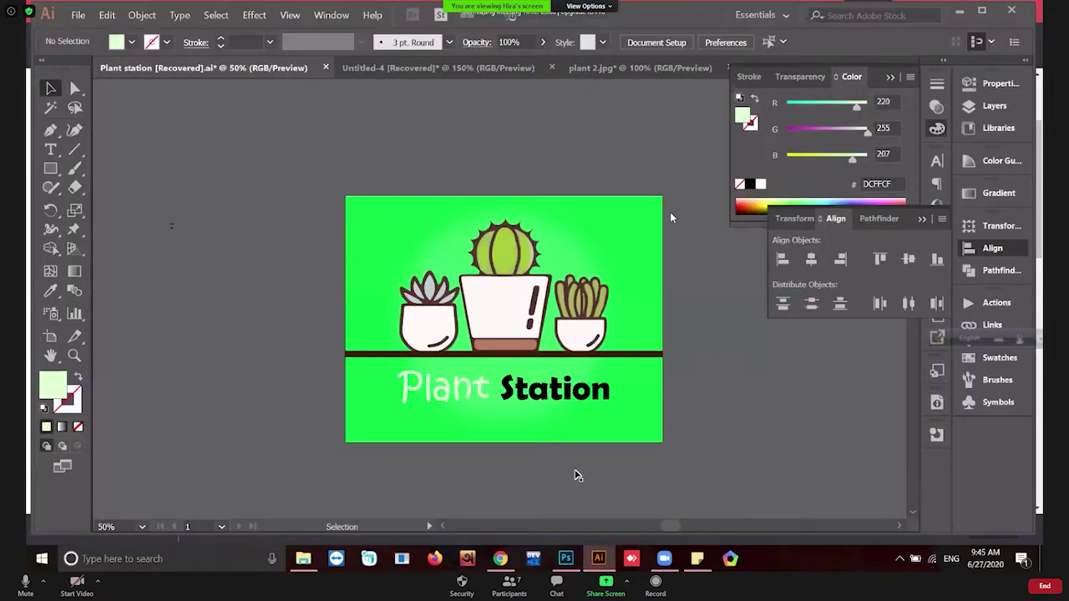
click(385, 68)
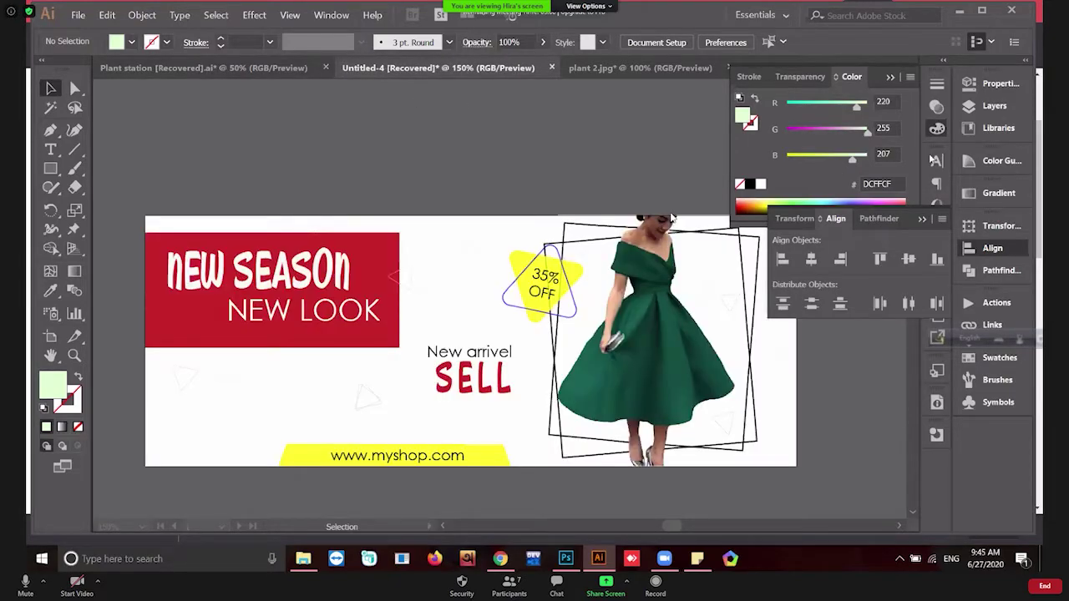
click(848, 164)
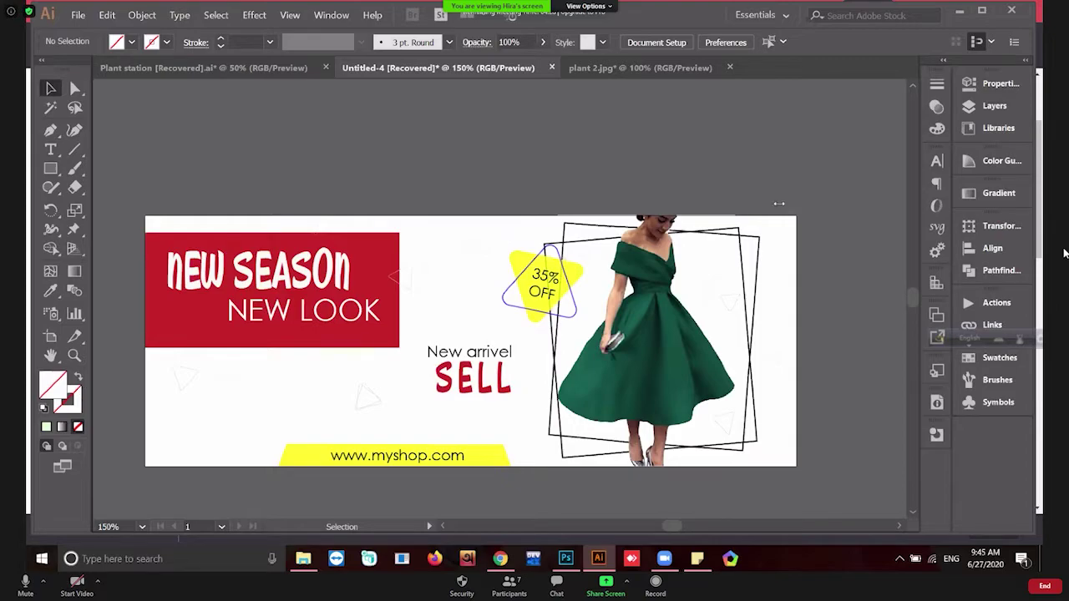
click(994, 105)
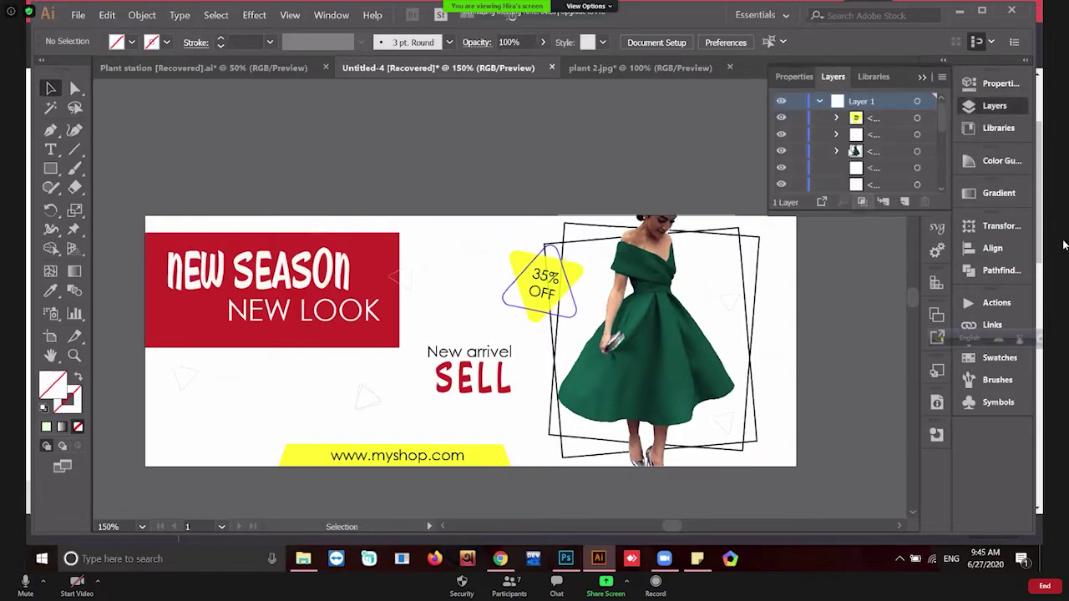
scroll(869, 150, down, 3)
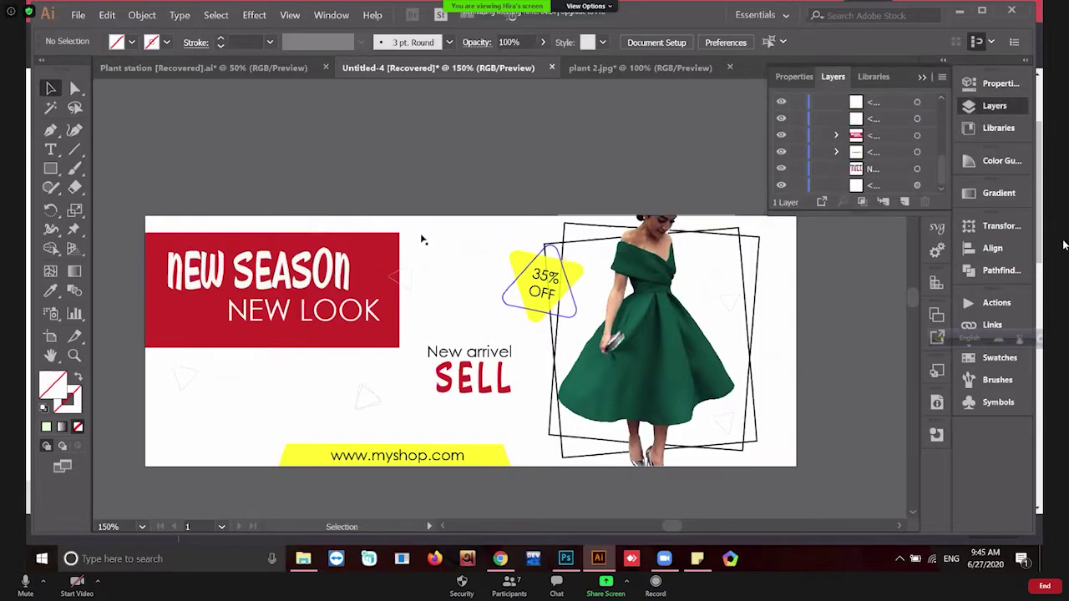
Fill the banner's white background rectangle with the pale yellow colour F7FFD7.
click(430, 228)
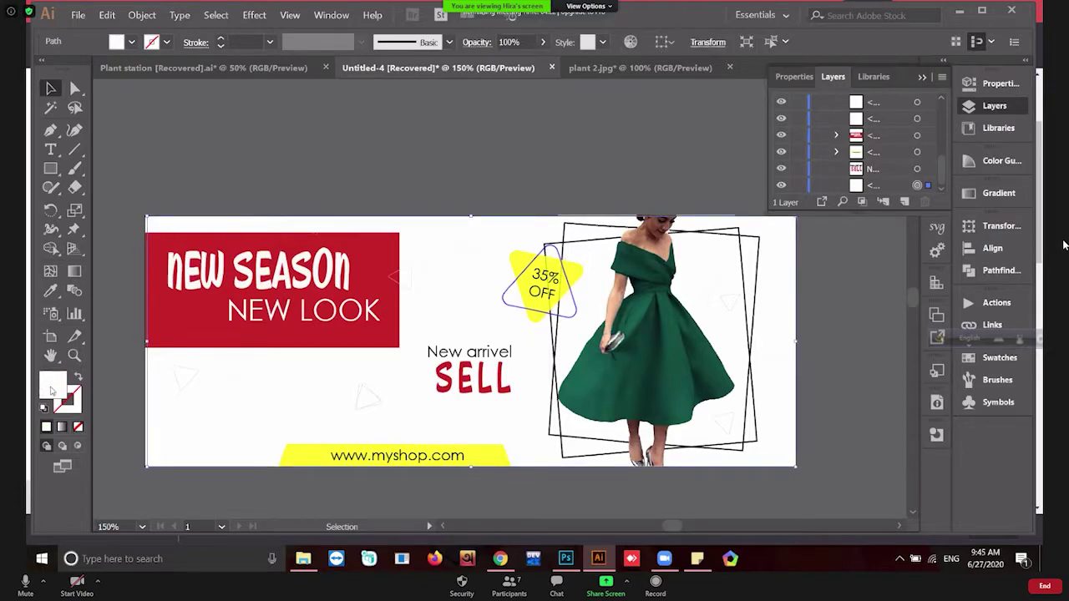
double_click(52, 388)
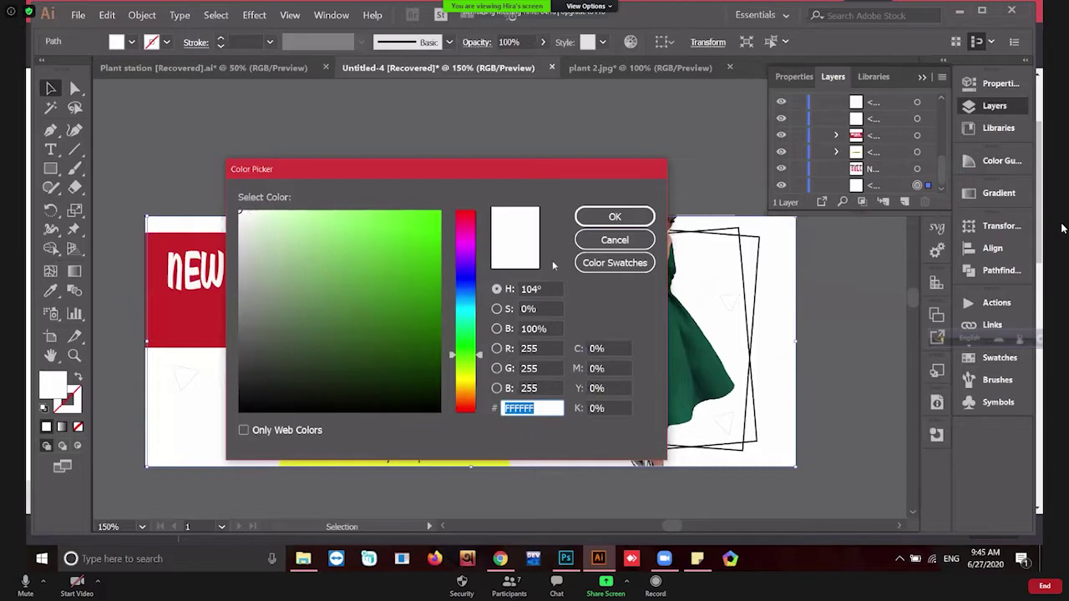
drag(465, 366, 466, 373)
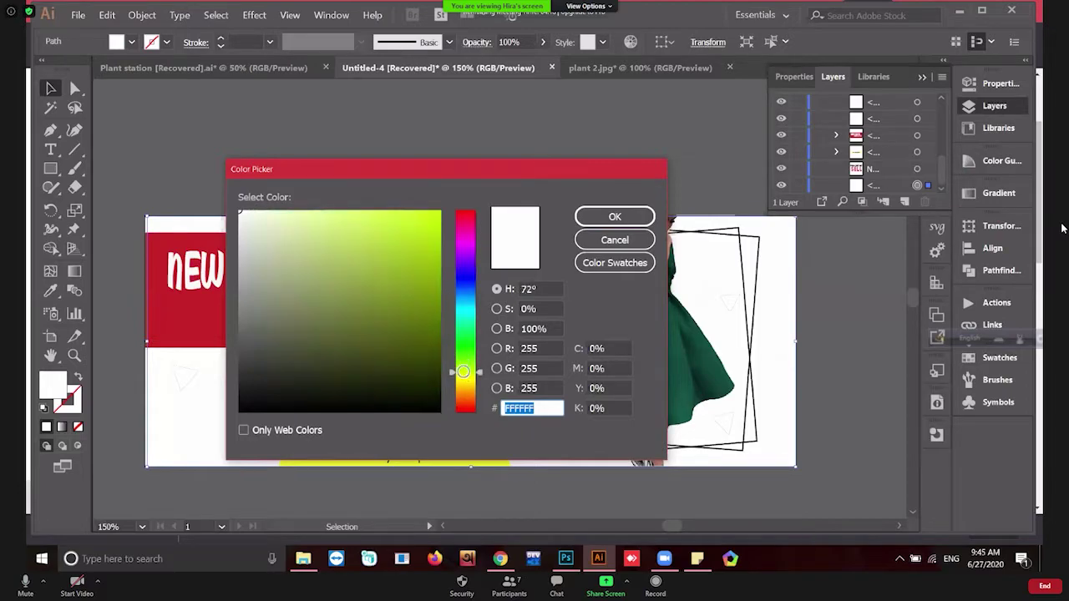
click(270, 210)
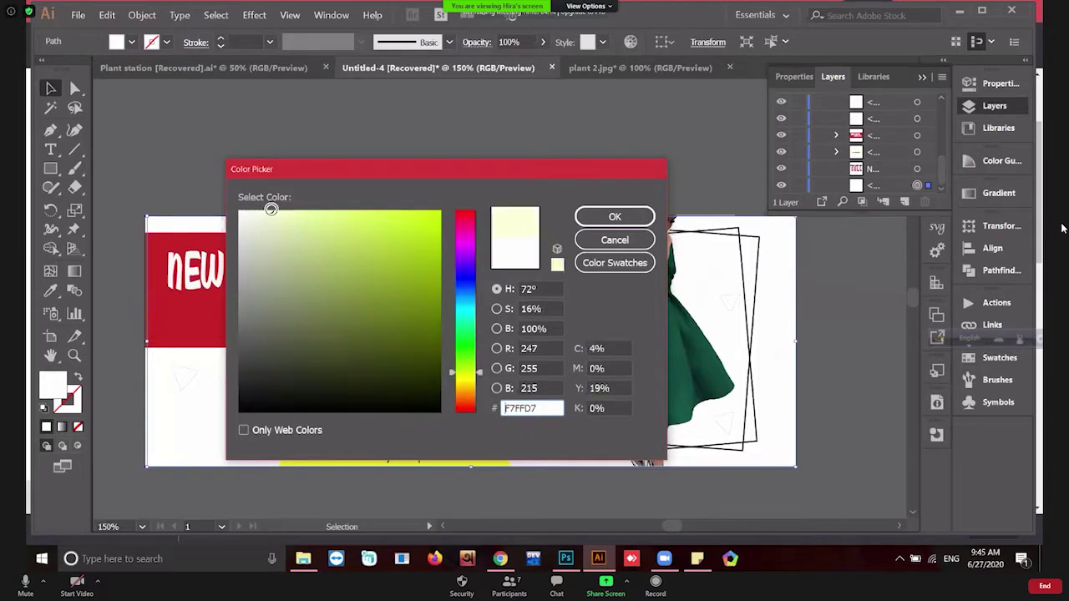
click(630, 222)
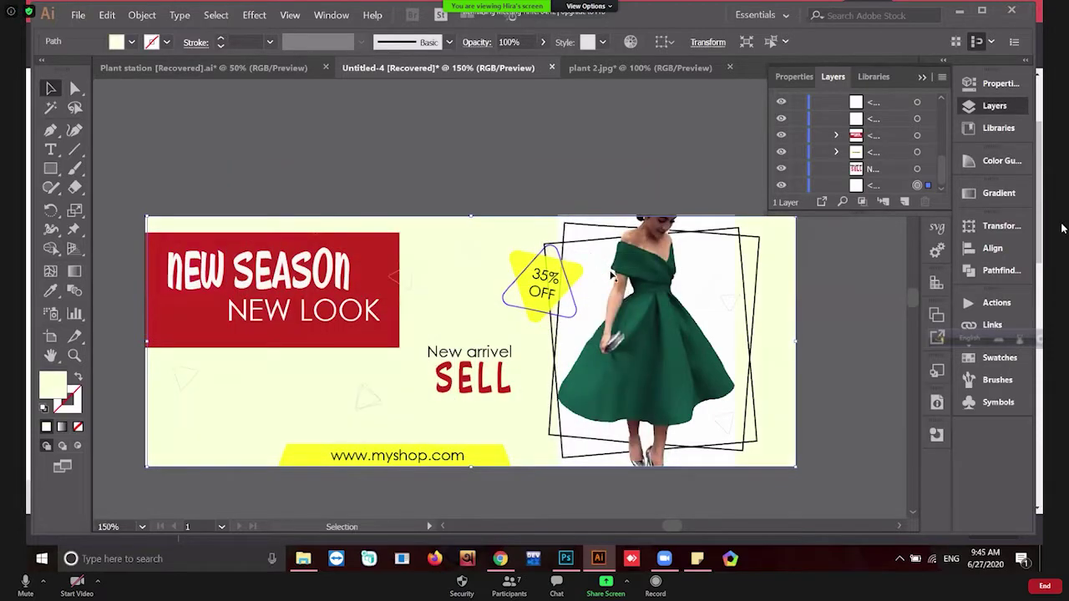
Reposition the framed dress image group on the banner at about X 642.8 px, Y 160 px.
click(619, 280)
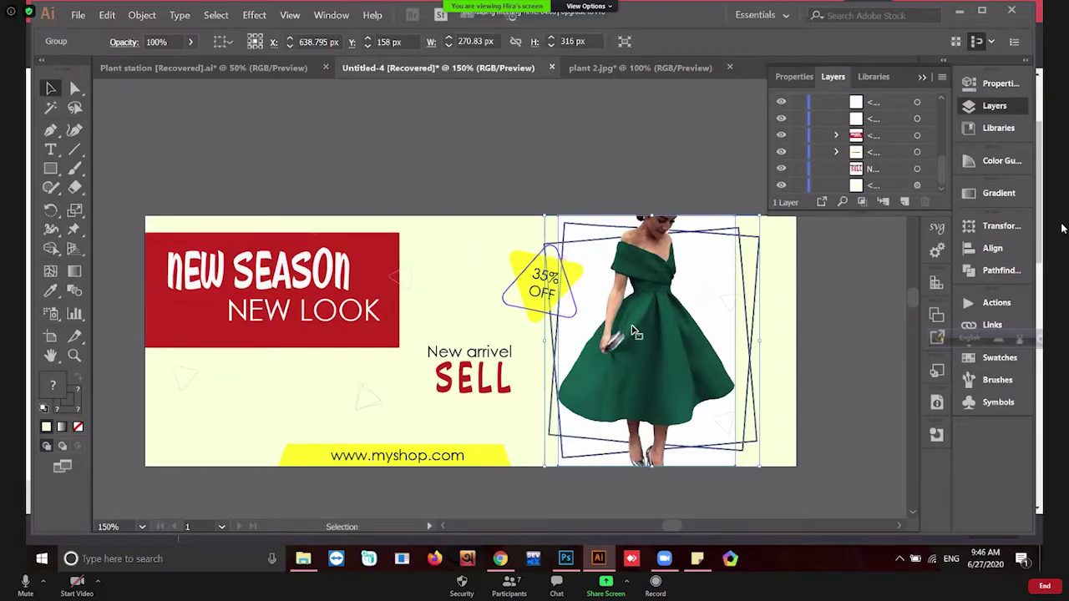
click(426, 184)
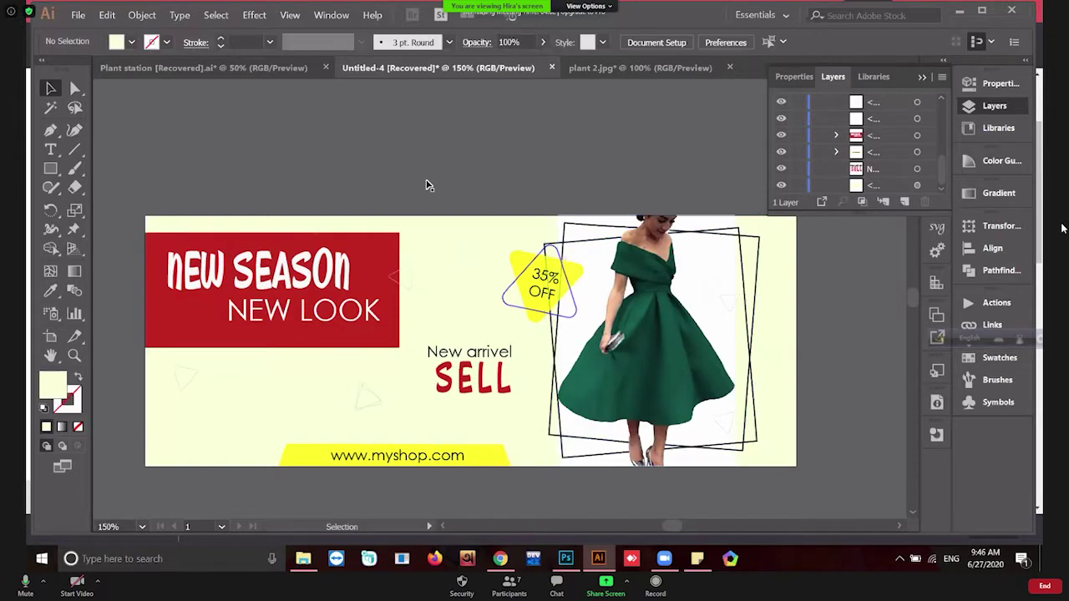
click(639, 305)
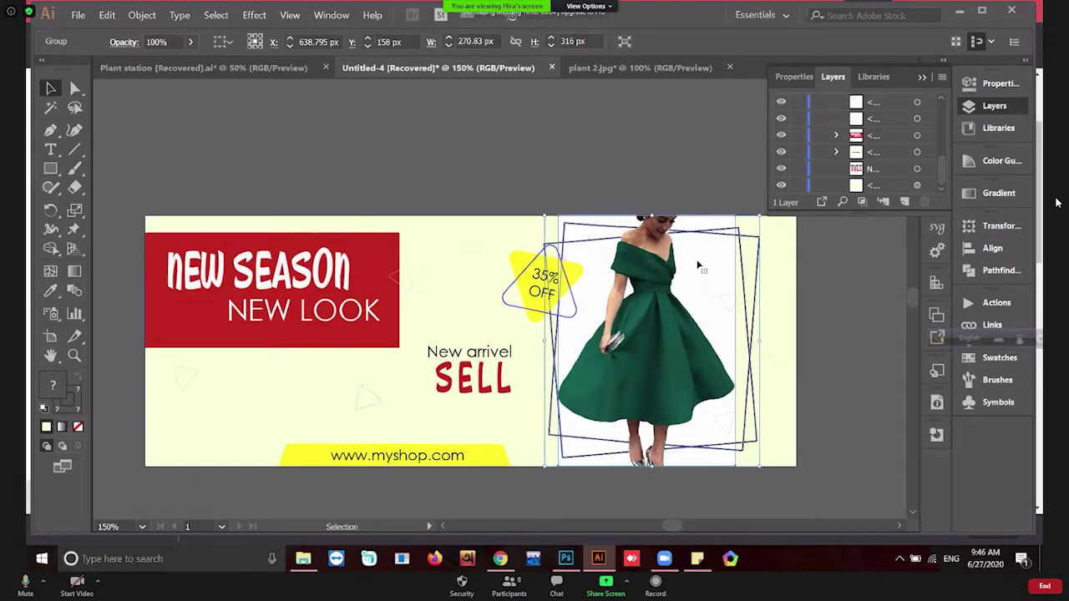
drag(667, 281, 664, 229)
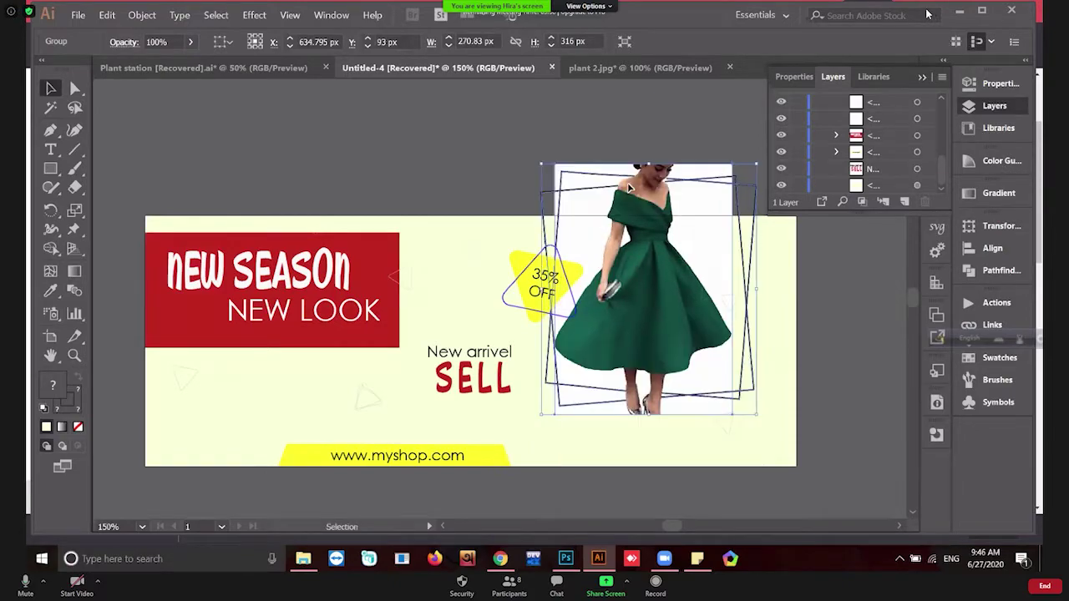
drag(637, 185, 630, 264)
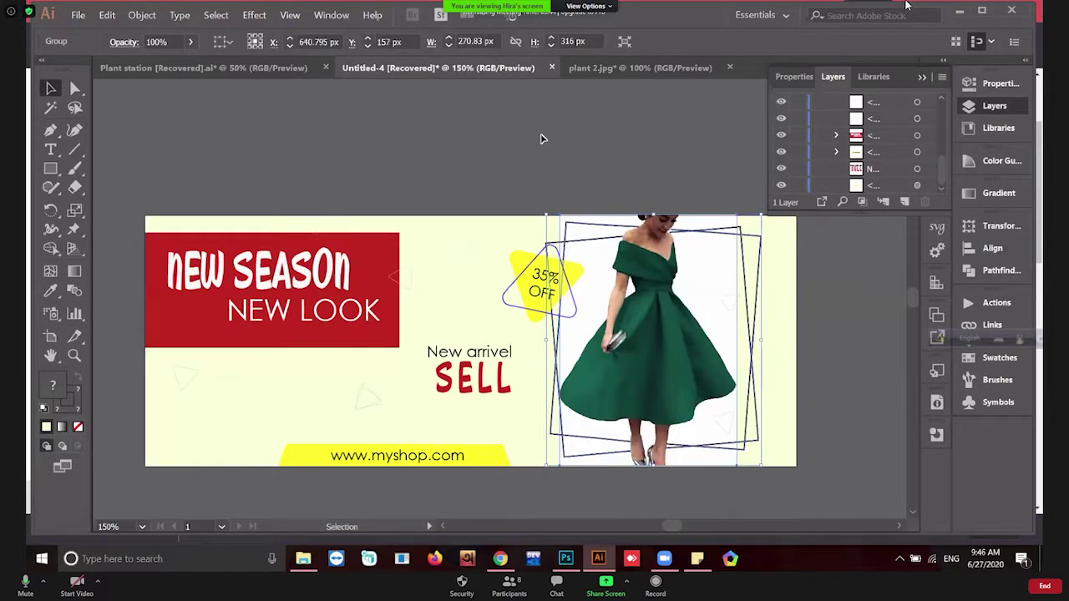
click(541, 138)
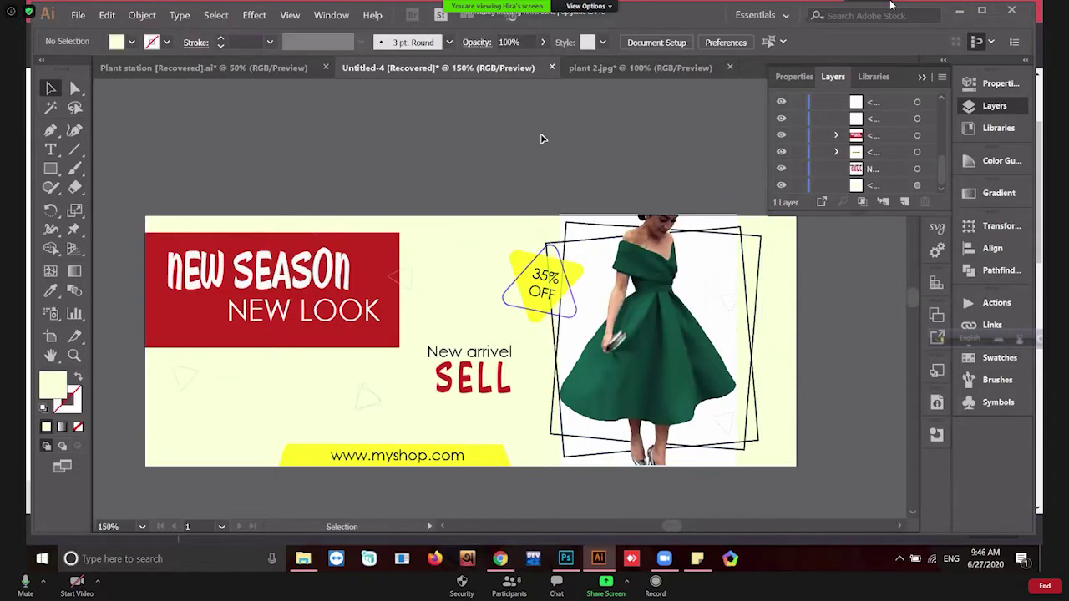
drag(644, 274, 646, 274)
click(585, 150)
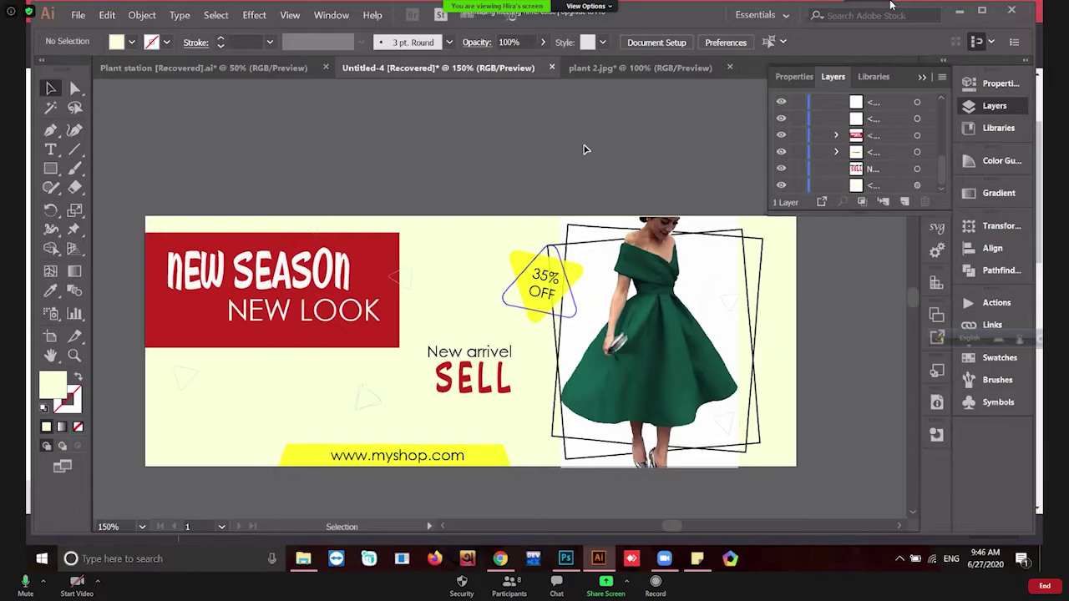
Start a Multiply drop shadow on the dress image group and turn on its preview.
click(657, 269)
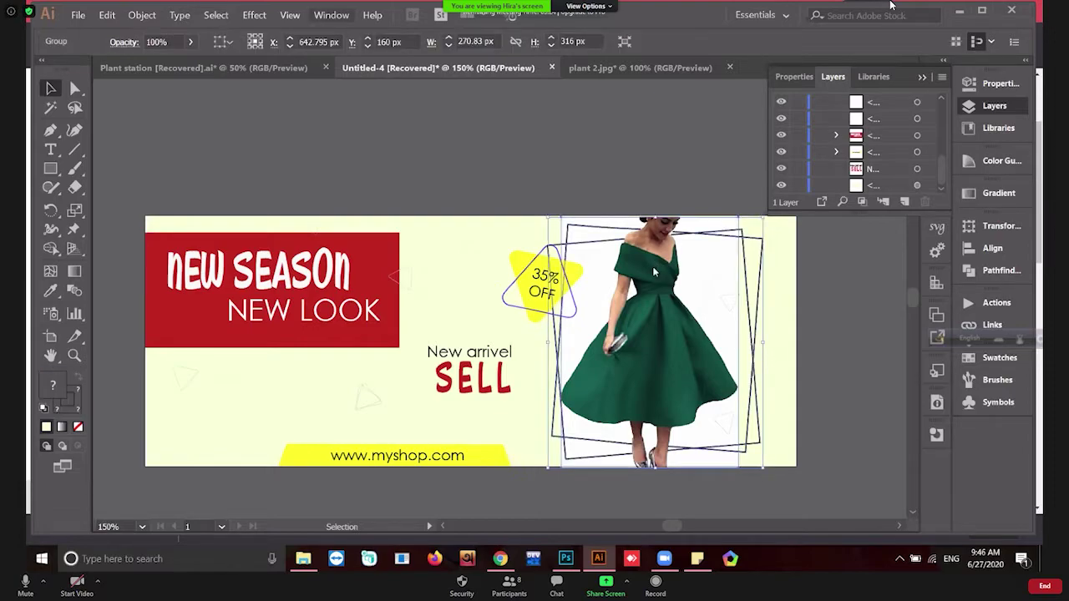
click(254, 15)
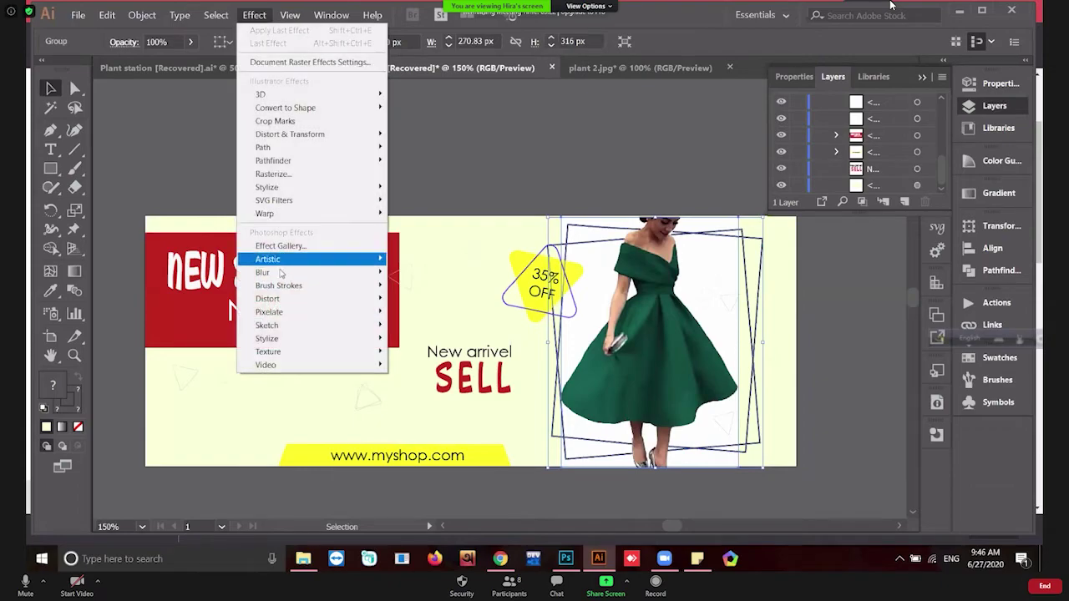
mouse_move(284, 187)
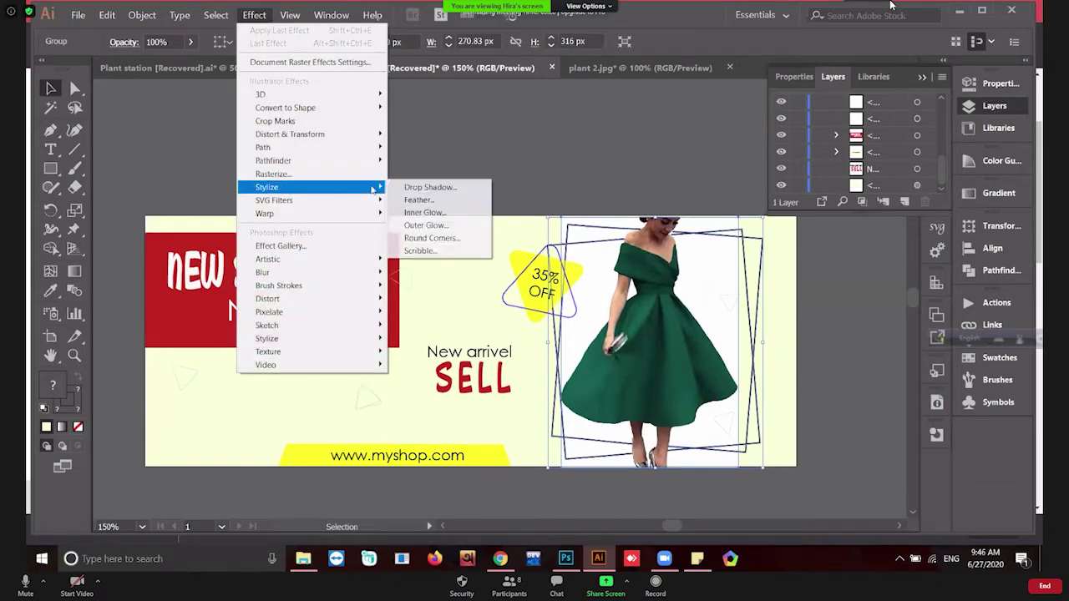
click(441, 187)
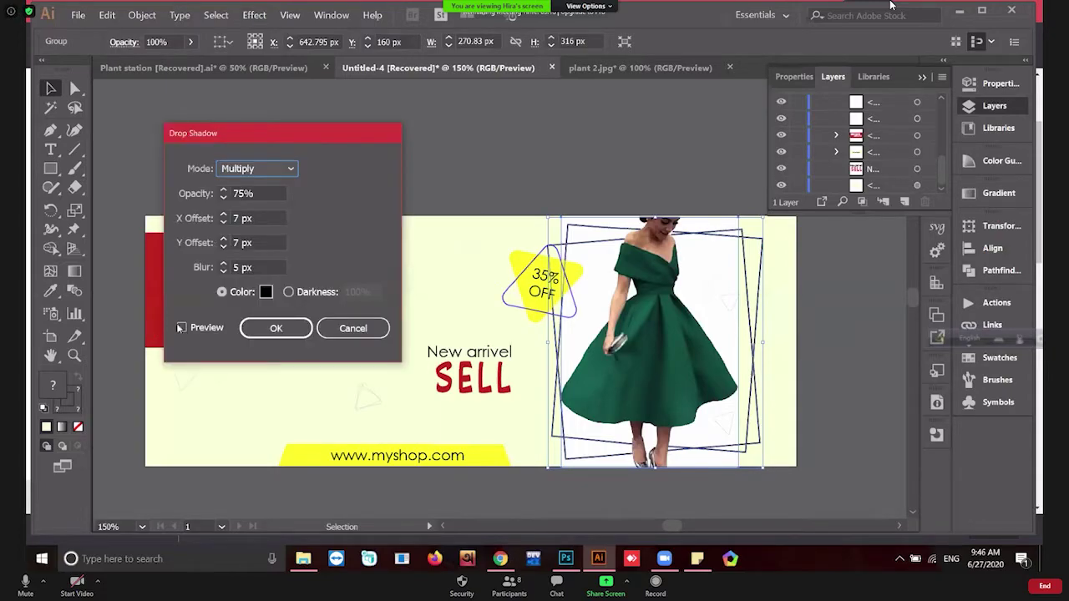
click(181, 328)
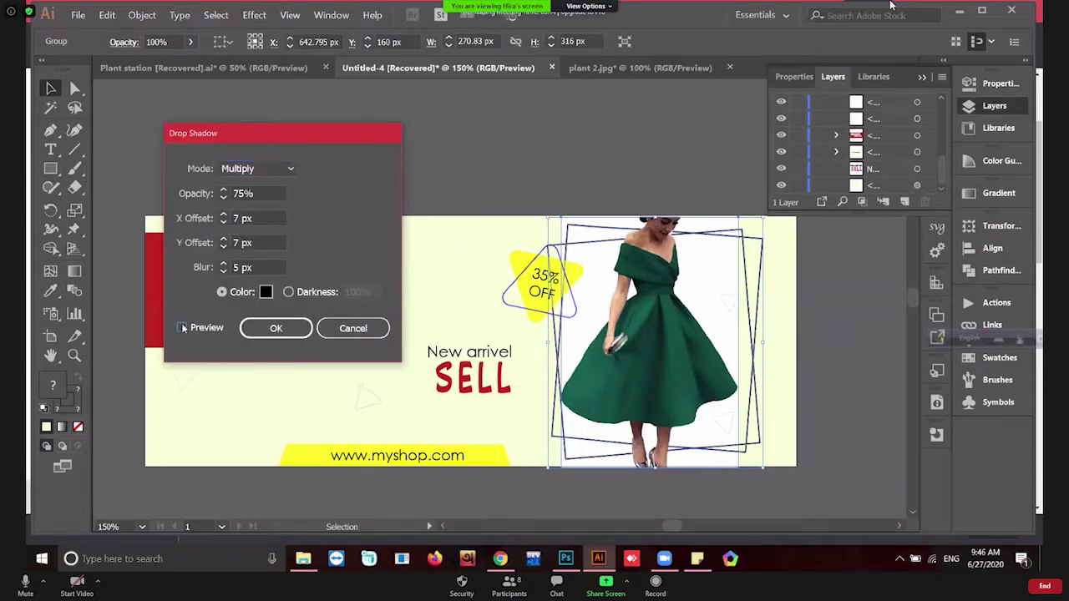
click(183, 328)
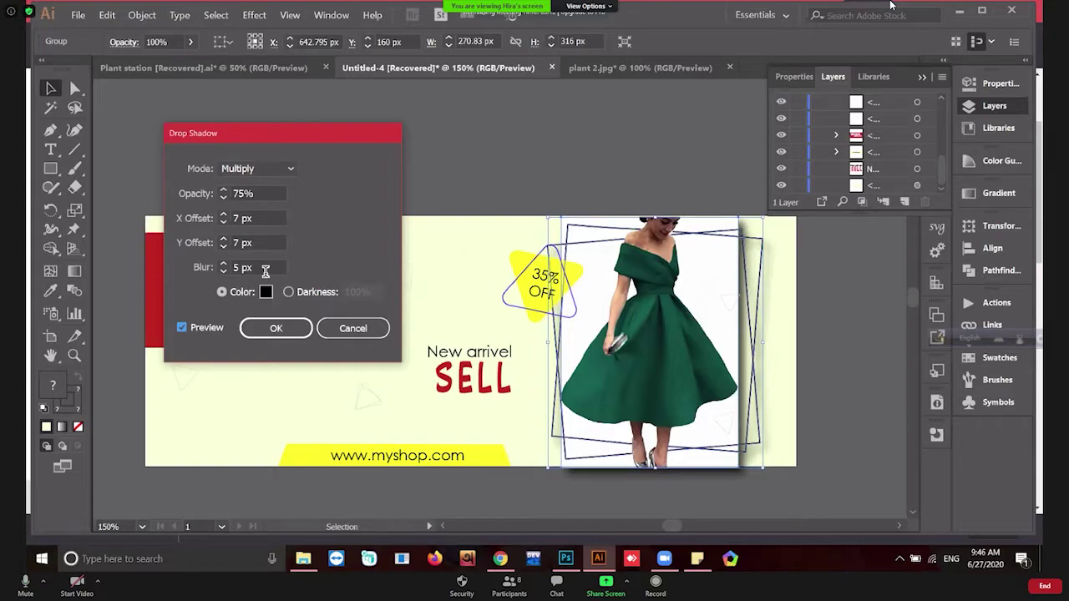
Reduce the dress image's drop shadow to 69% opacity and 3 px blur.
click(224, 198)
click(223, 199)
click(222, 200)
click(222, 200)
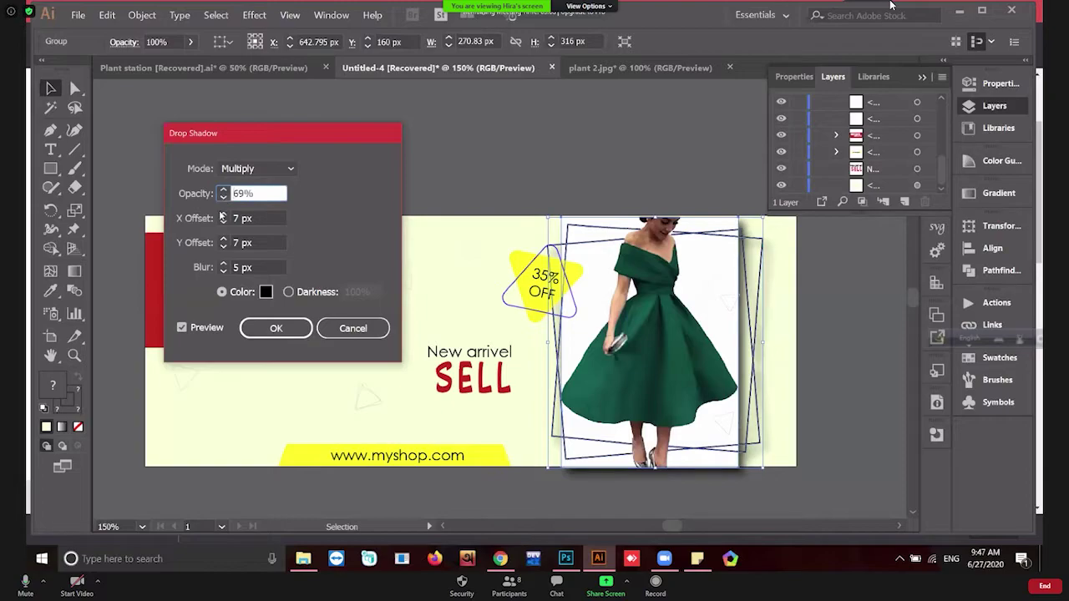
click(222, 273)
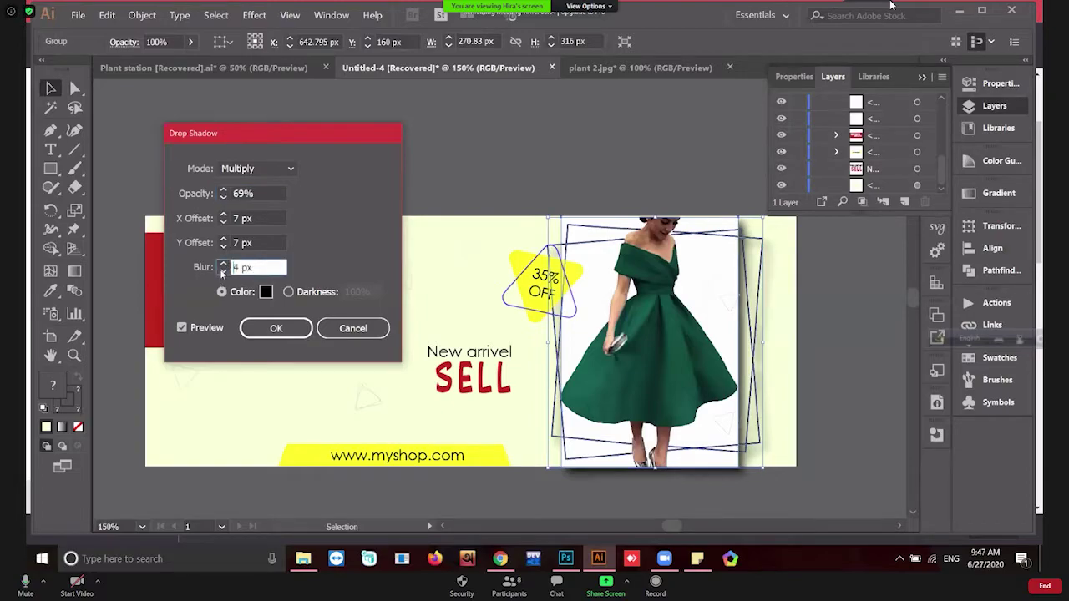
click(222, 273)
click(222, 272)
click(222, 263)
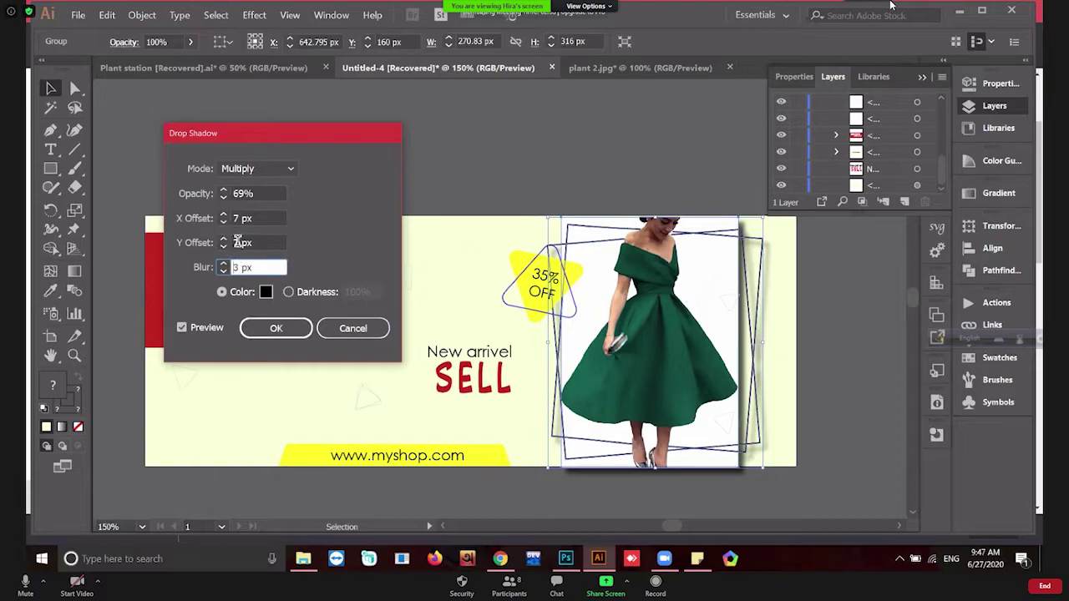
Set both the X and Y offsets of the drop shadow to 5 px and apply it.
double_click(235, 243)
text(5)
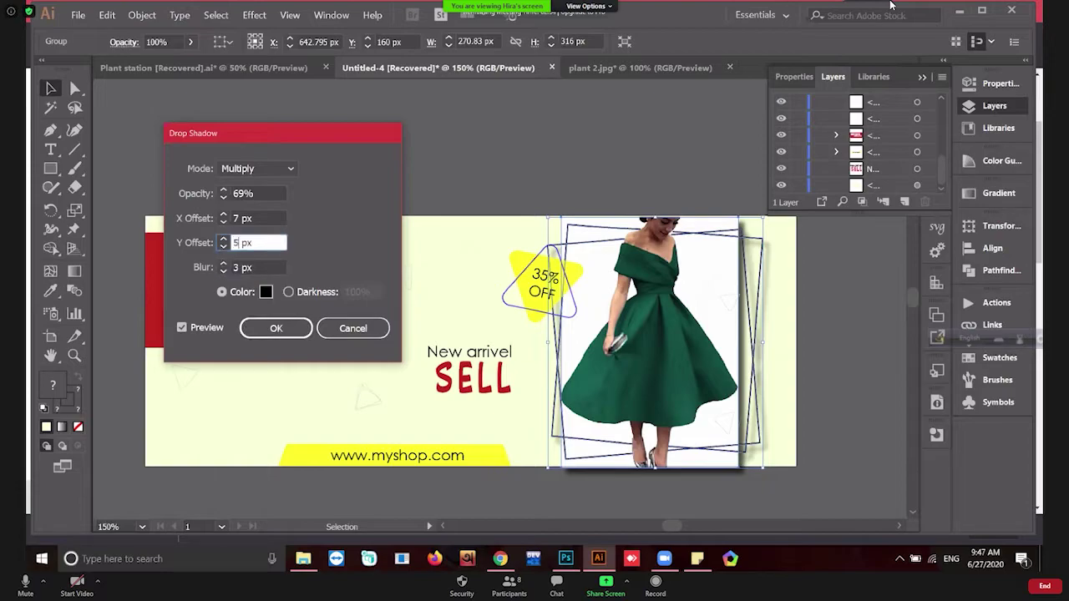
double_click(238, 218)
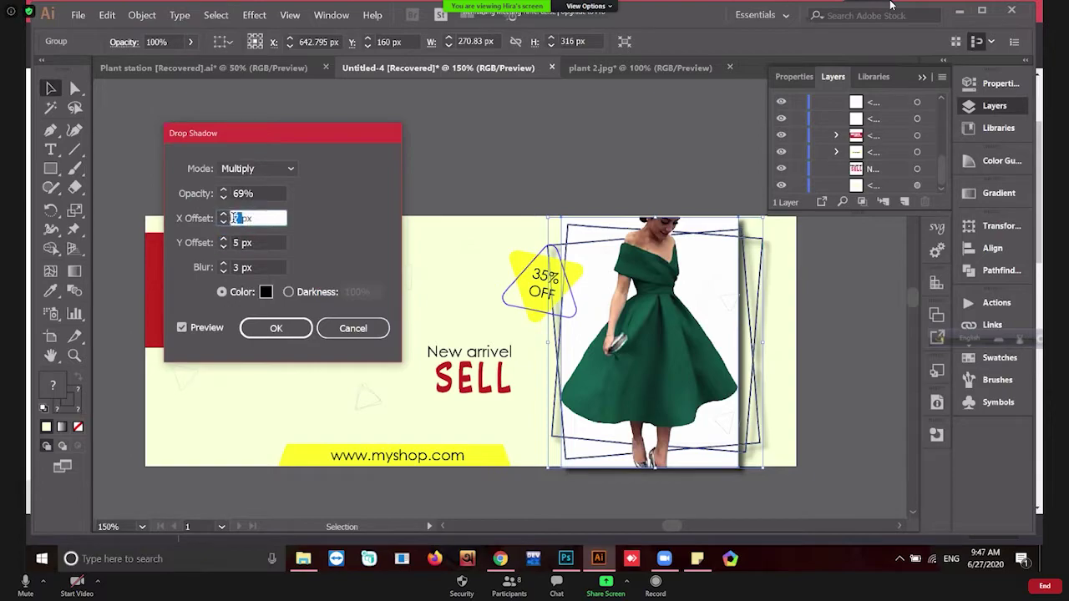
text(5)
click(276, 329)
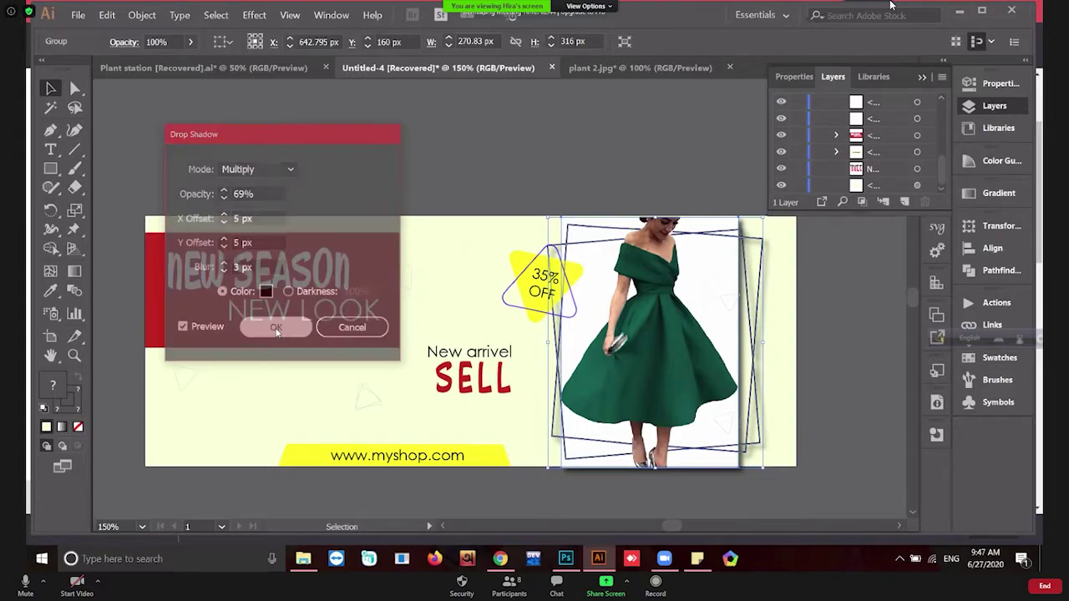
Undo the drop shadow on the dress image group and leave the group selected.
click(424, 181)
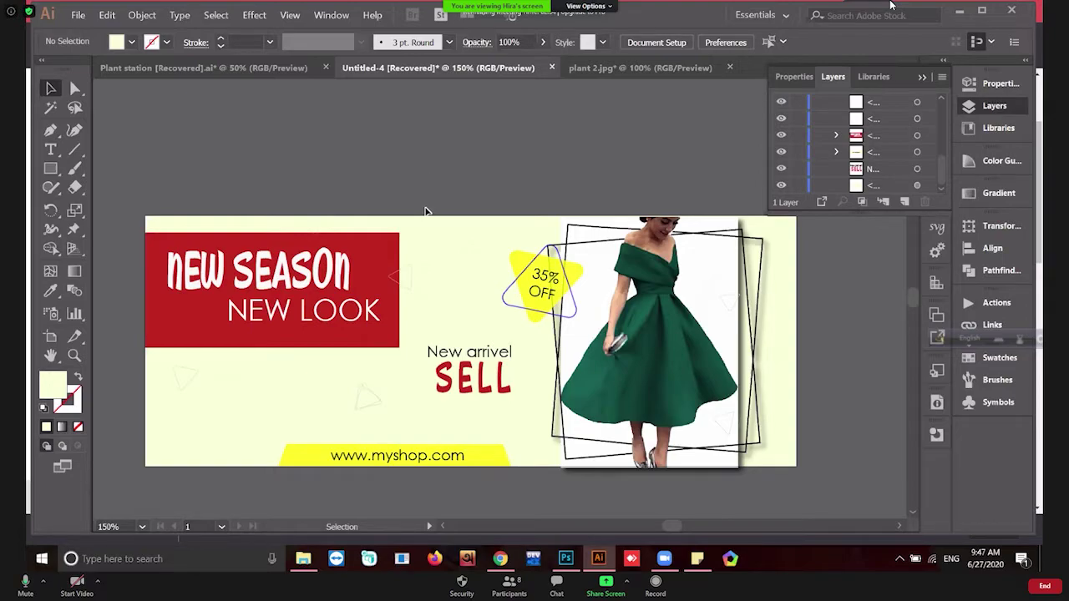
click(654, 316)
key(v)
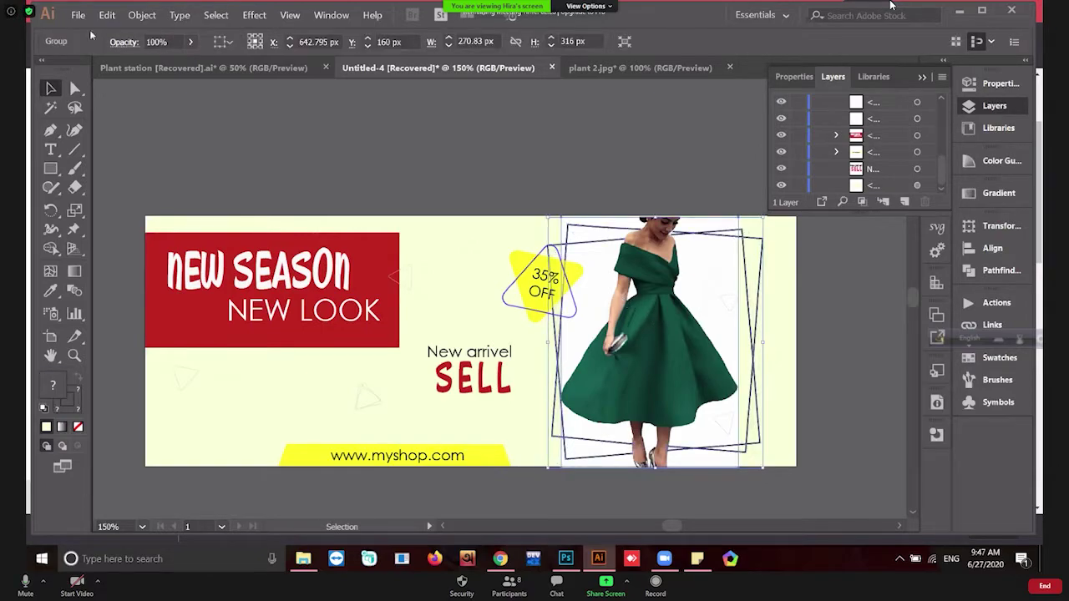
Start a Multiply drop shadow on the selected dress image group again and turn on its preview.
click(254, 15)
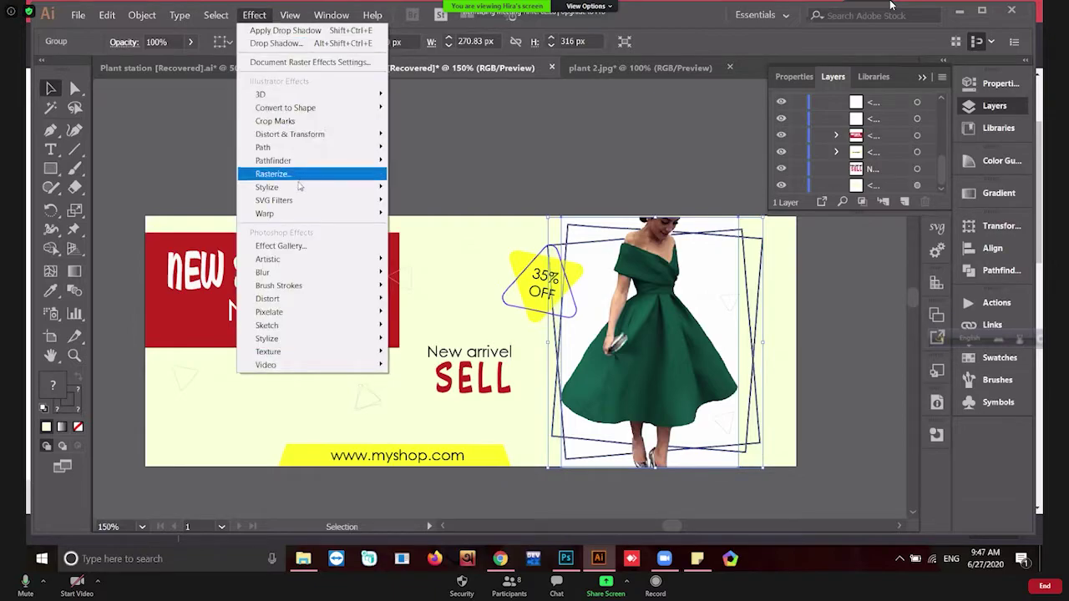
mouse_move(300, 187)
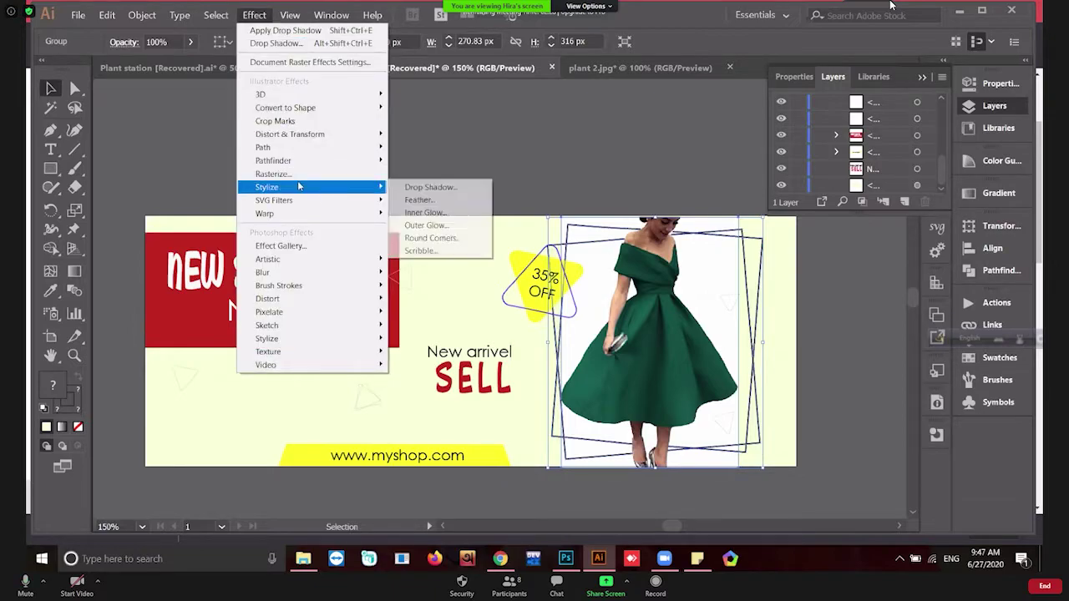
click(424, 188)
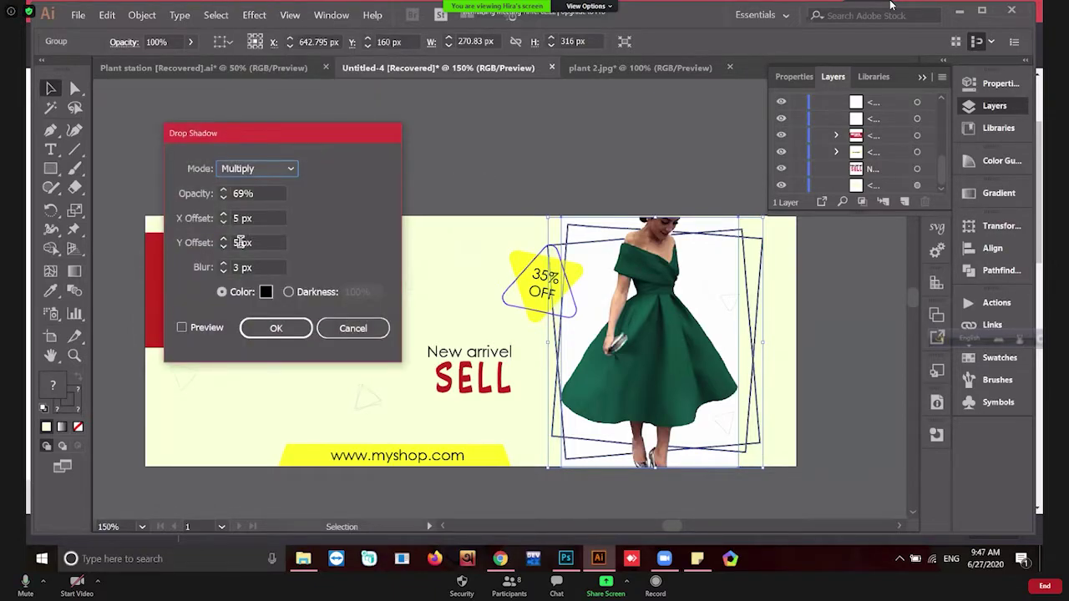
click(182, 328)
click(182, 329)
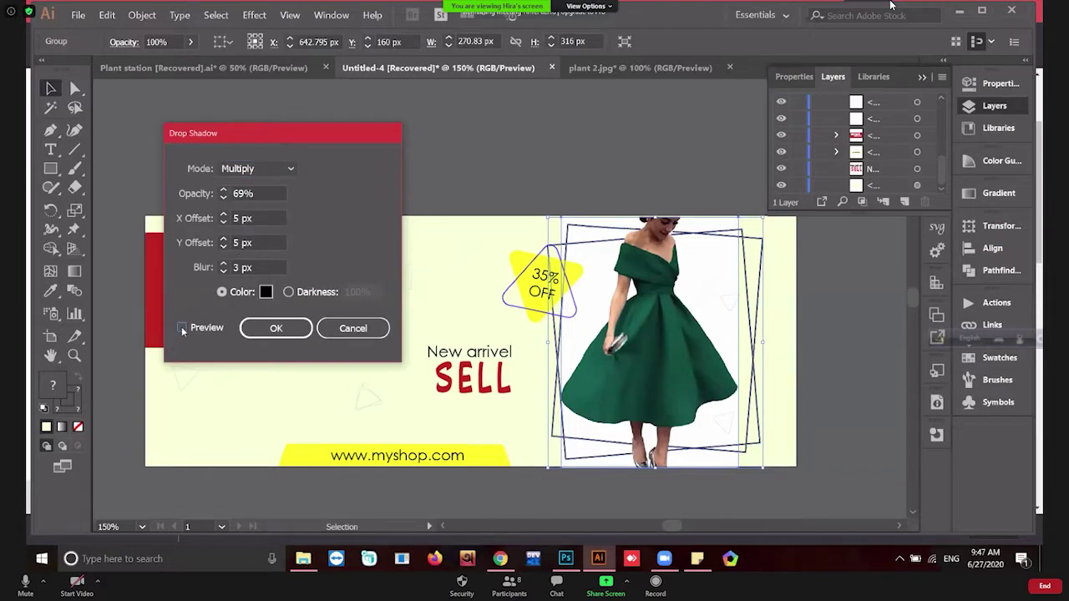
Set the drop shadow's Y offset to 0 px, apply it and deselect the dress image group.
click(240, 242)
double_click(238, 242)
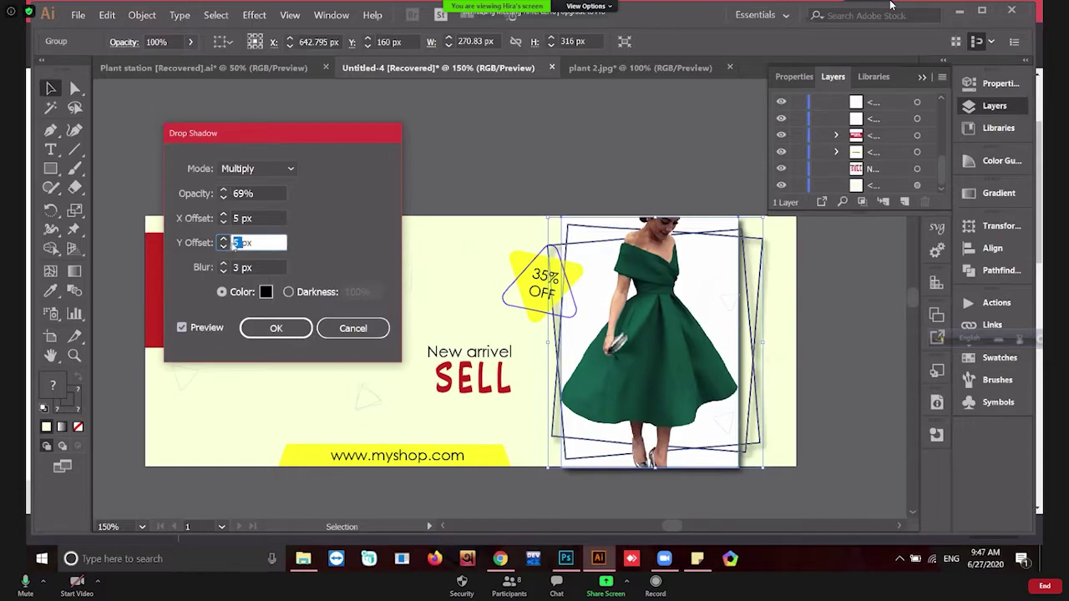
text(0)
click(237, 218)
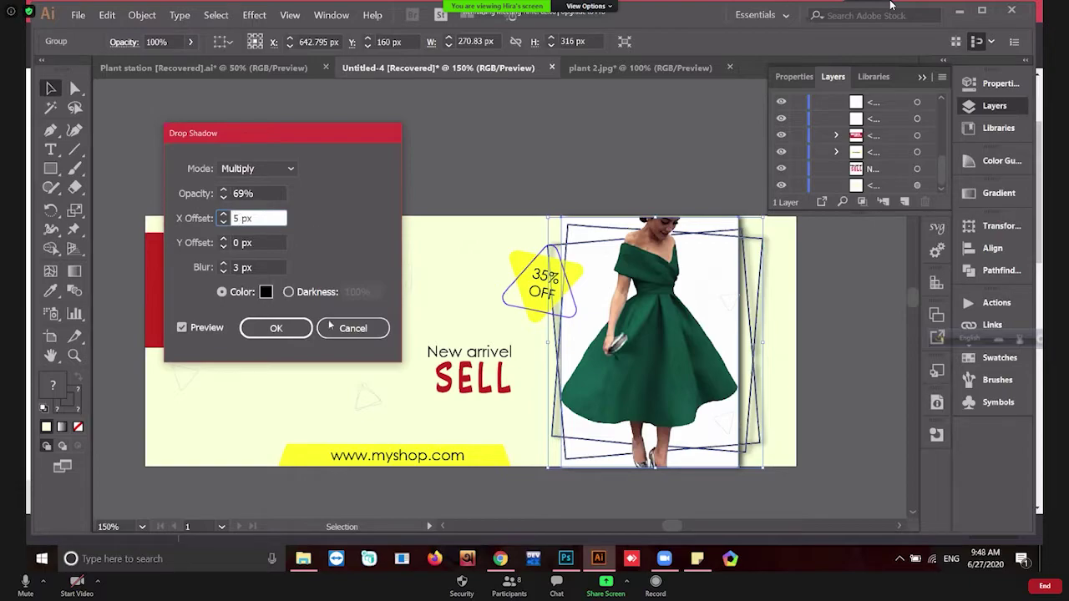
click(283, 330)
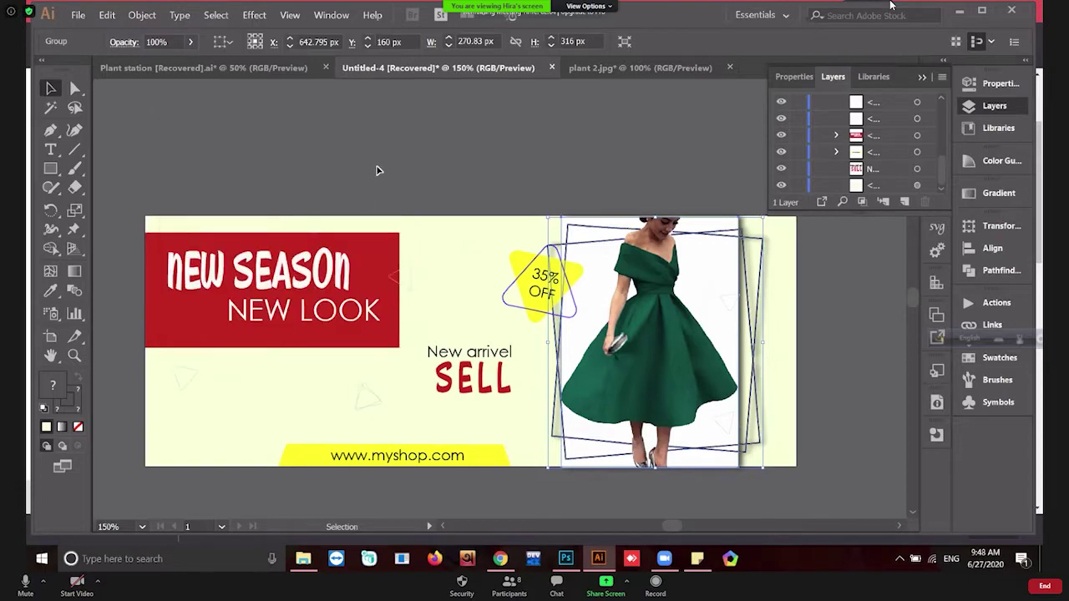
click(375, 171)
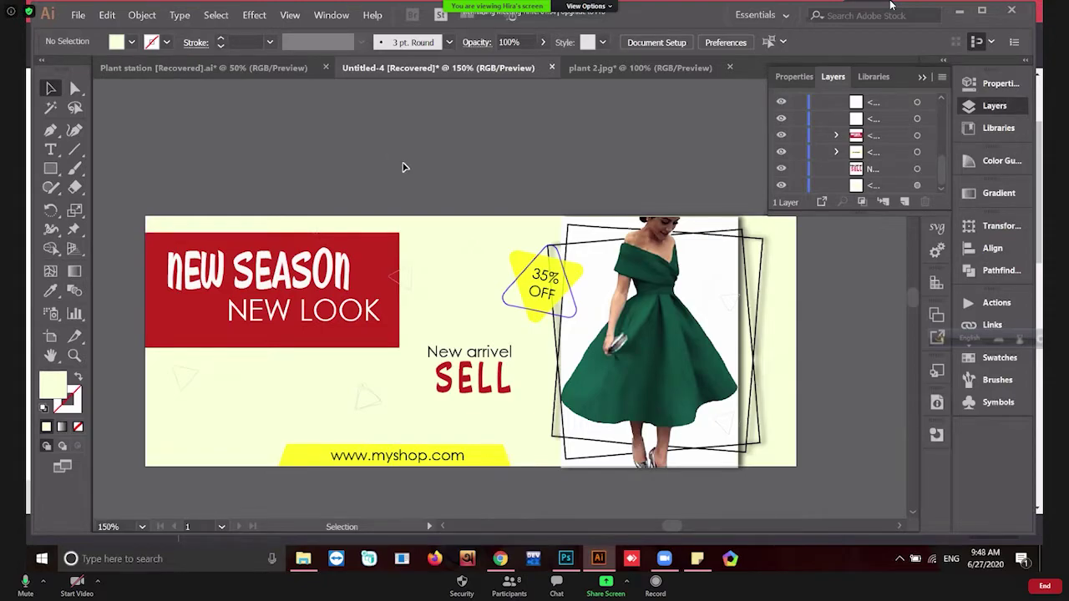
scroll(403, 177, down, 1)
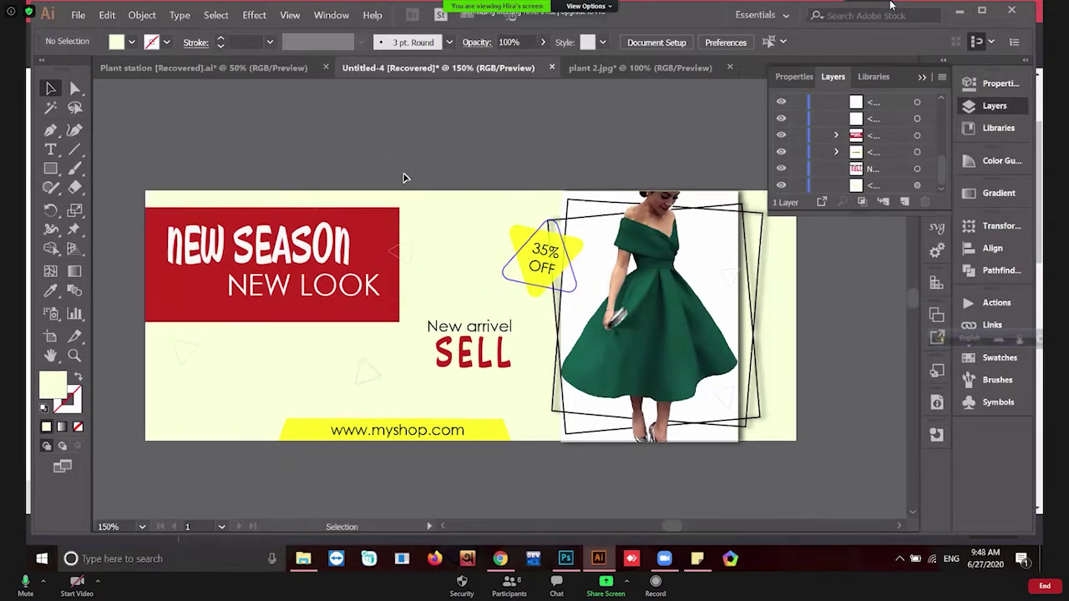
scroll(403, 177, up, 1)
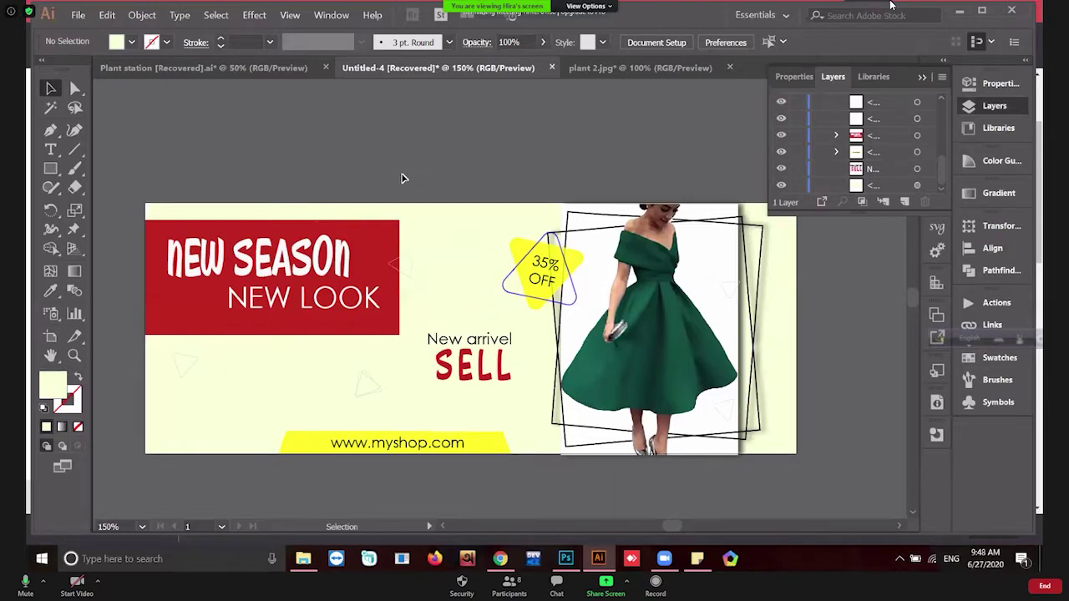
click(230, 294)
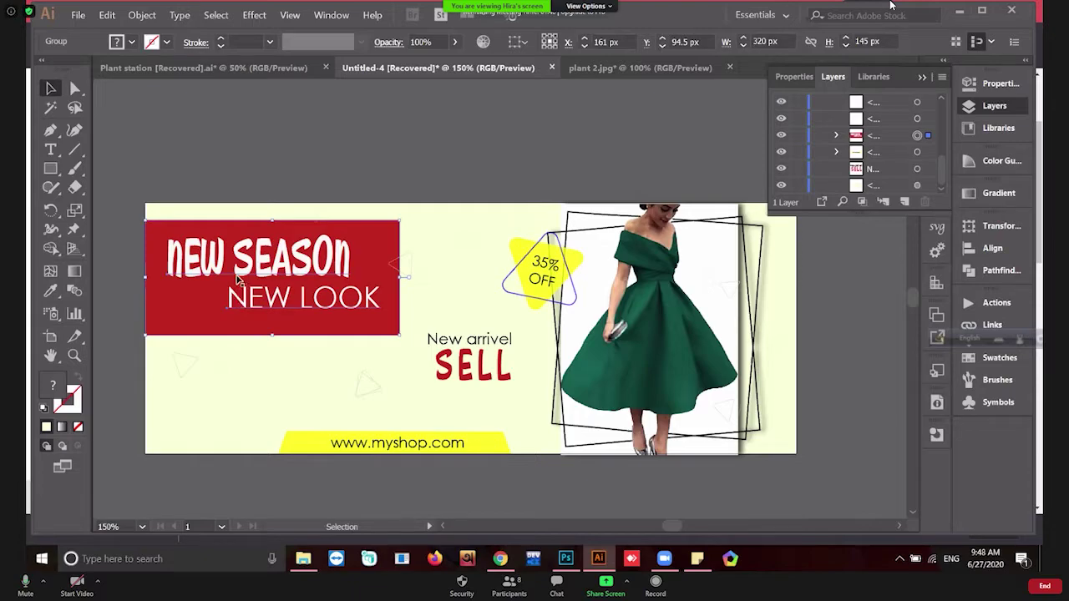
click(313, 135)
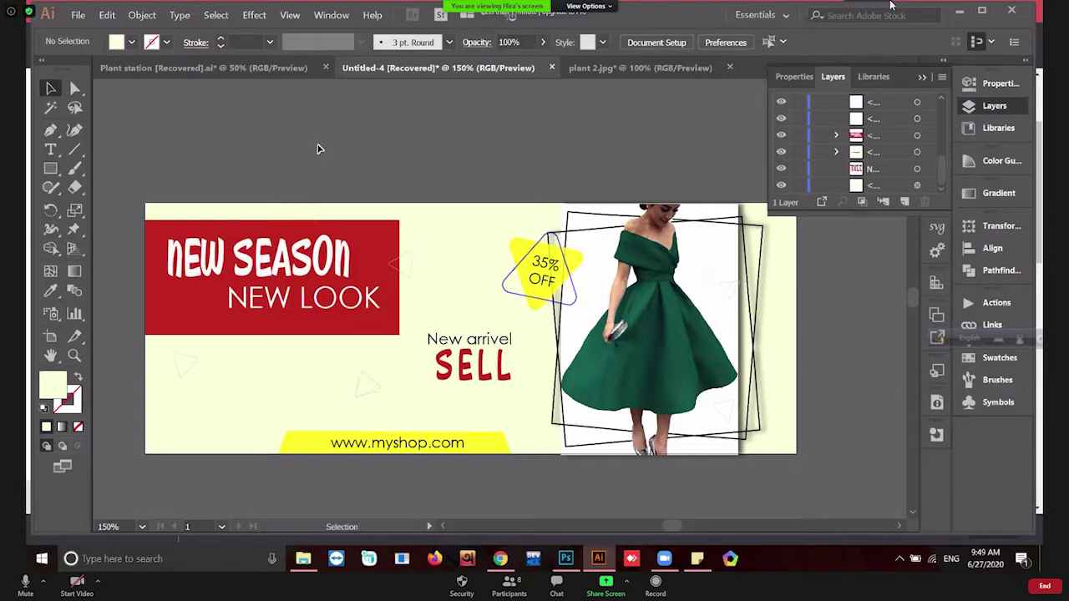
Review the before-and-after plant cutout in plant 2.jpg and the hair cutout in Photoshop.
click(654, 67)
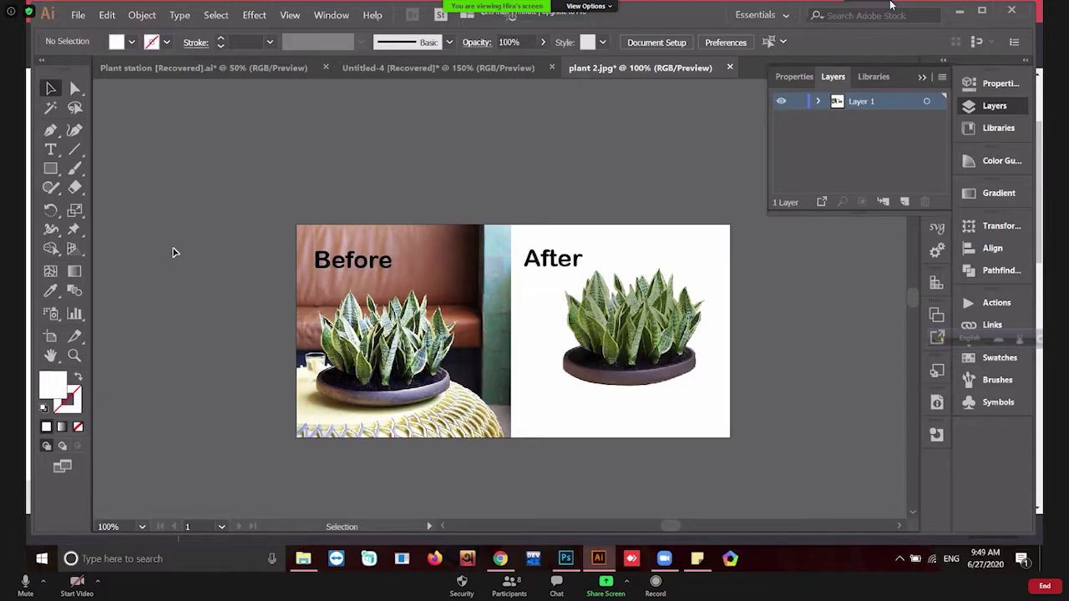
click(564, 558)
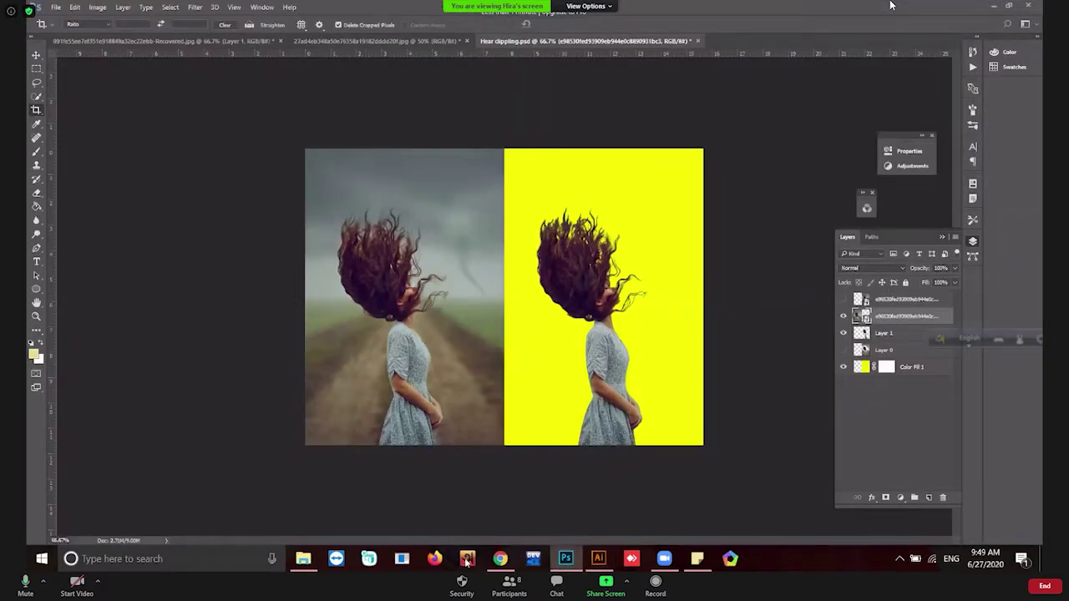
click(599, 558)
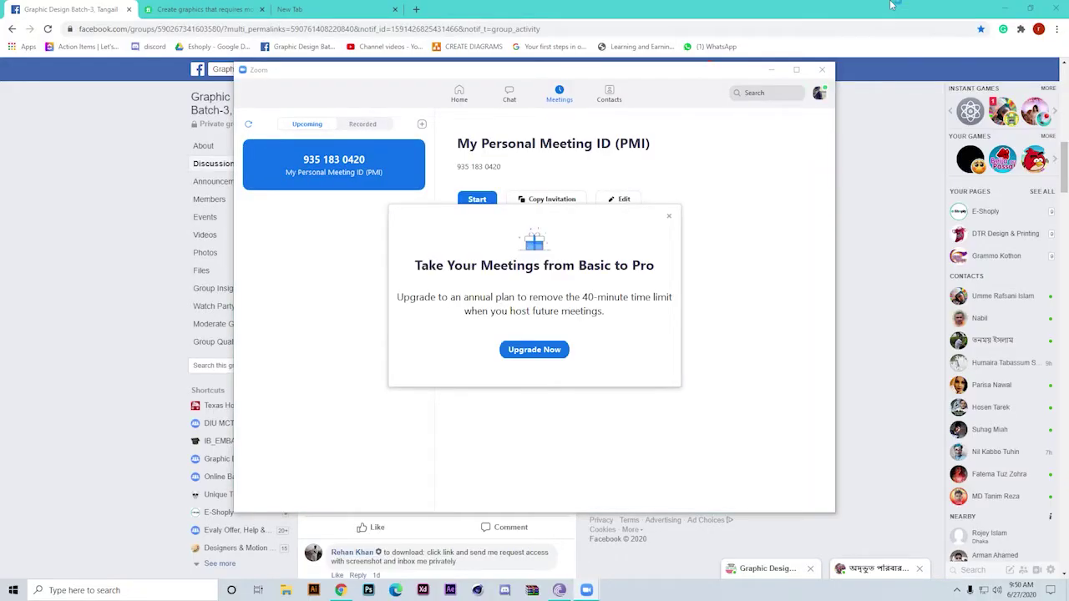
Dismiss the Zoom upgrade offer and start the personal meeting in a maximized window.
click(669, 217)
click(477, 200)
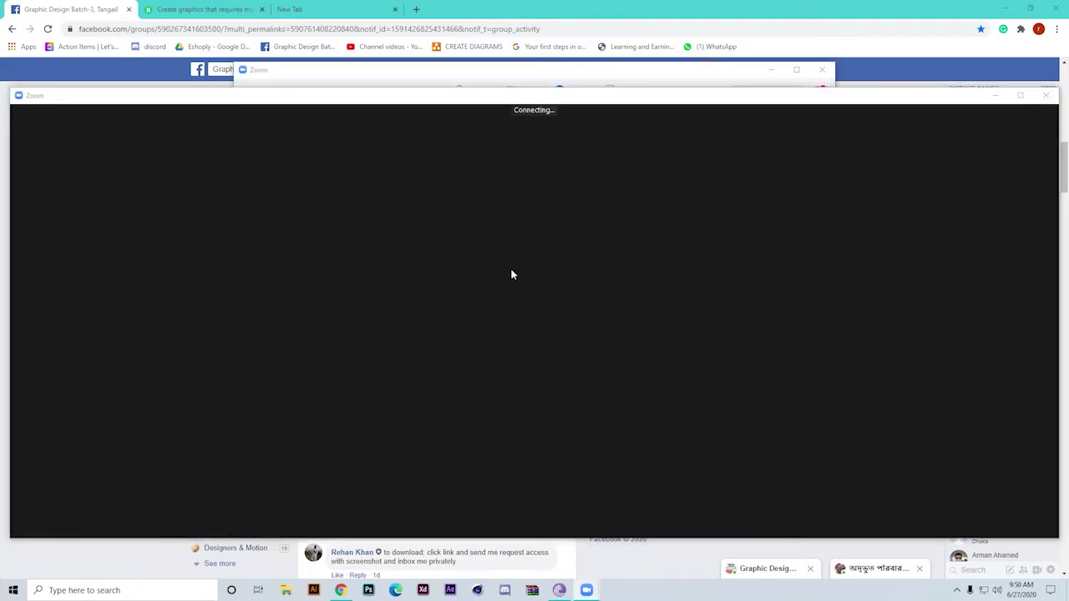
click(1020, 96)
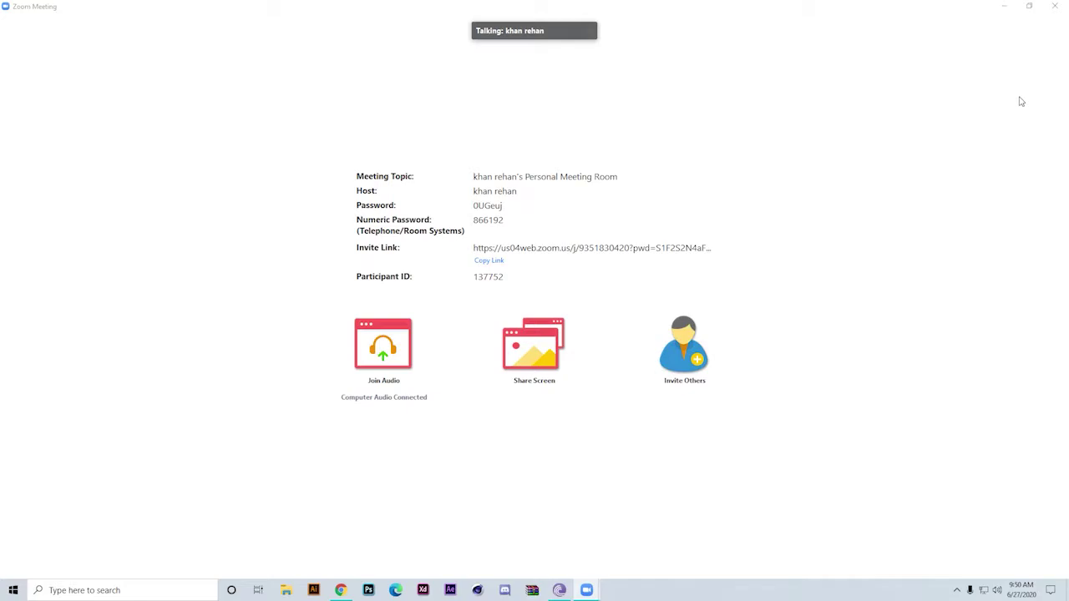
Show the meeting's participants list and open its additional options.
key(alt+u)
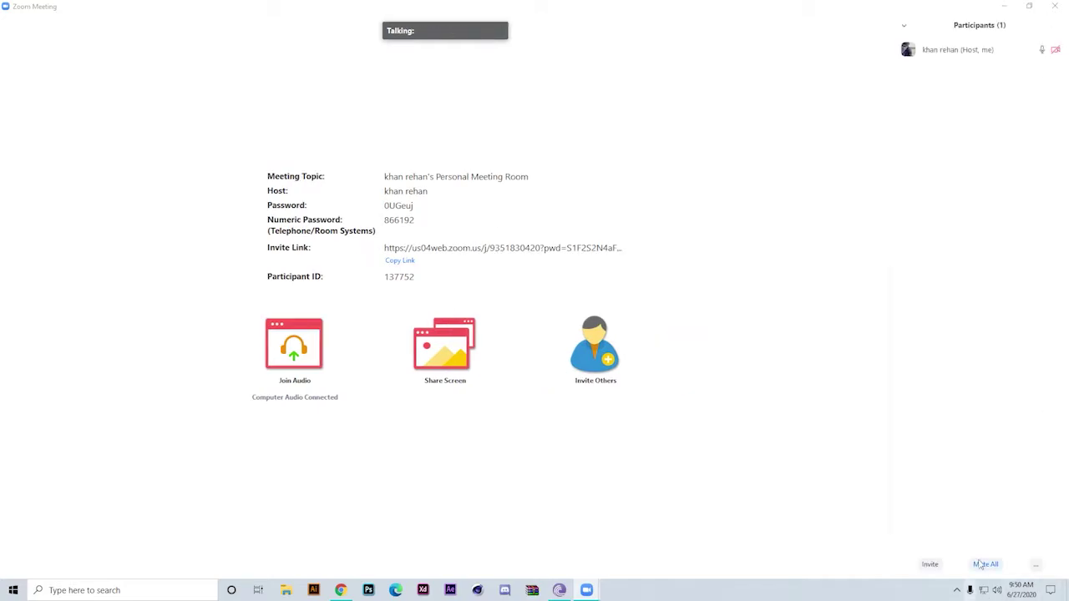
click(1036, 565)
click(1005, 555)
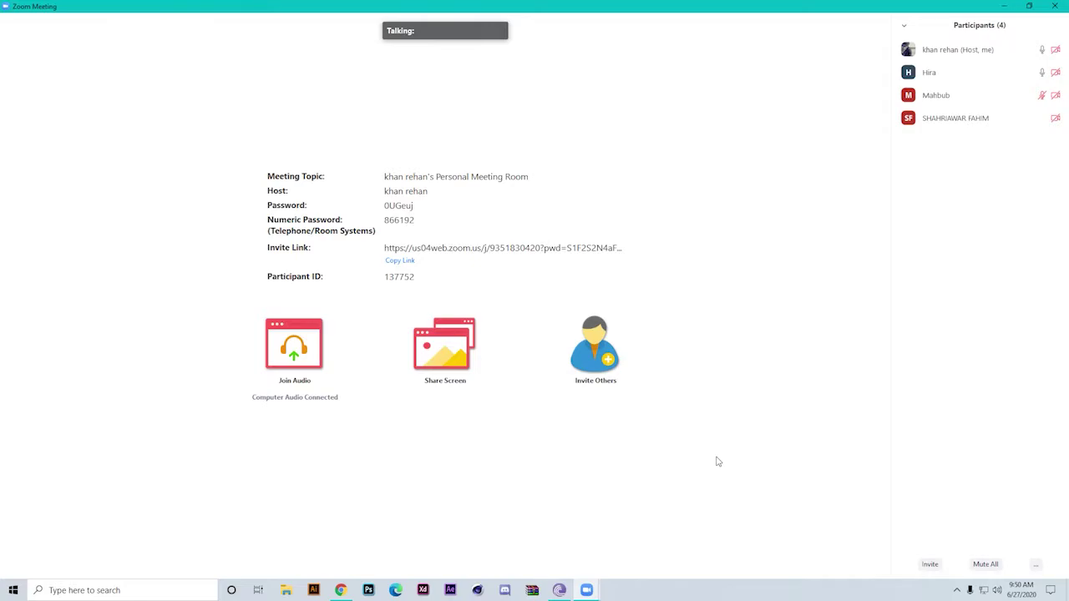
Adjust the meeting's screen-sharing options for participants and minimize the participants window over the shared screen.
mouse_move(499, 501)
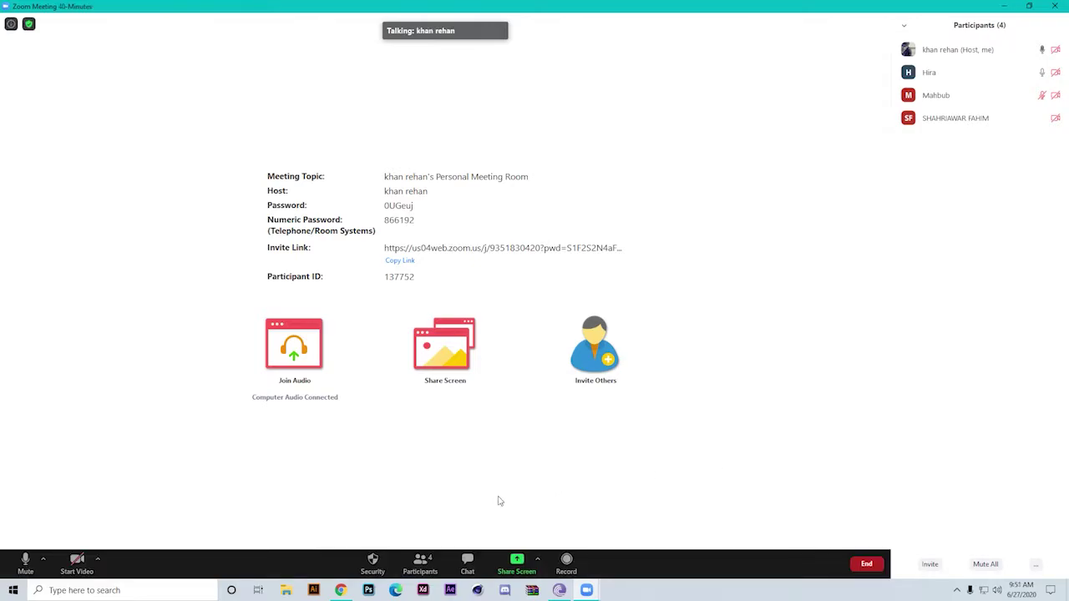
click(537, 561)
click(596, 515)
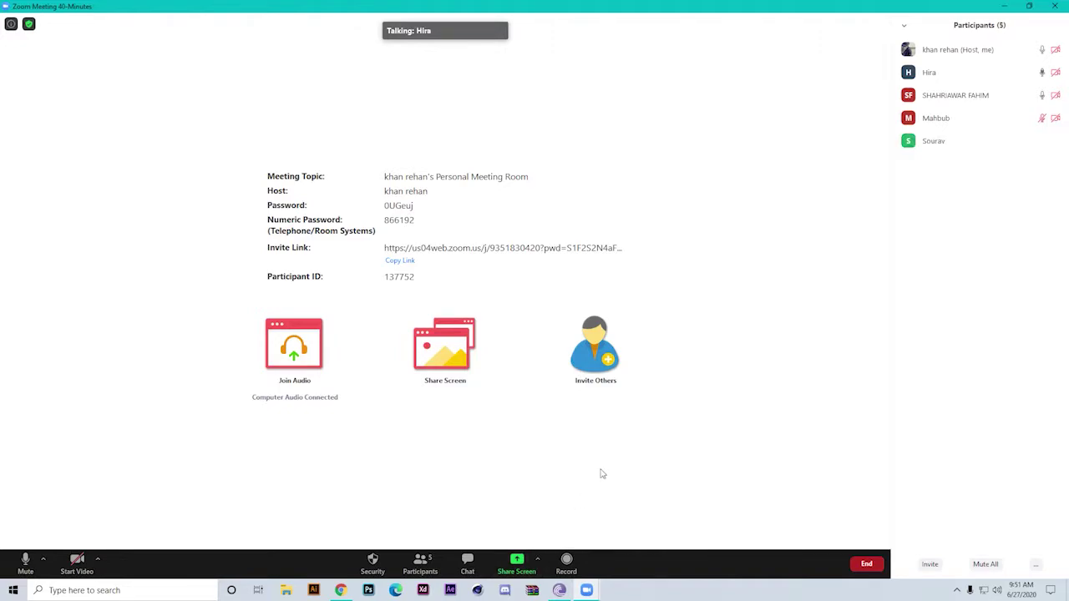
click(538, 560)
click(434, 468)
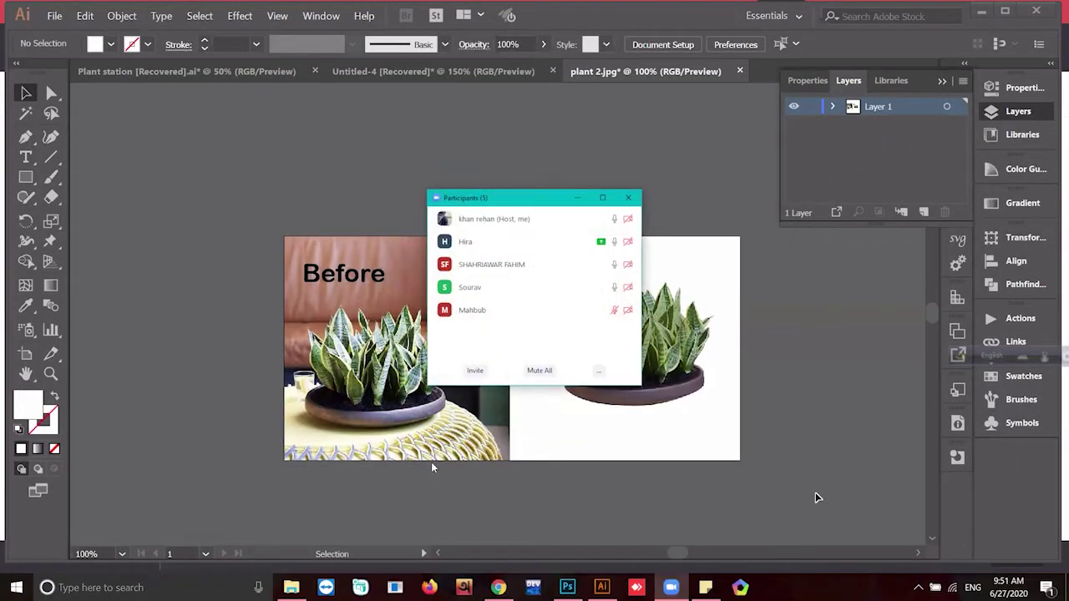
click(580, 197)
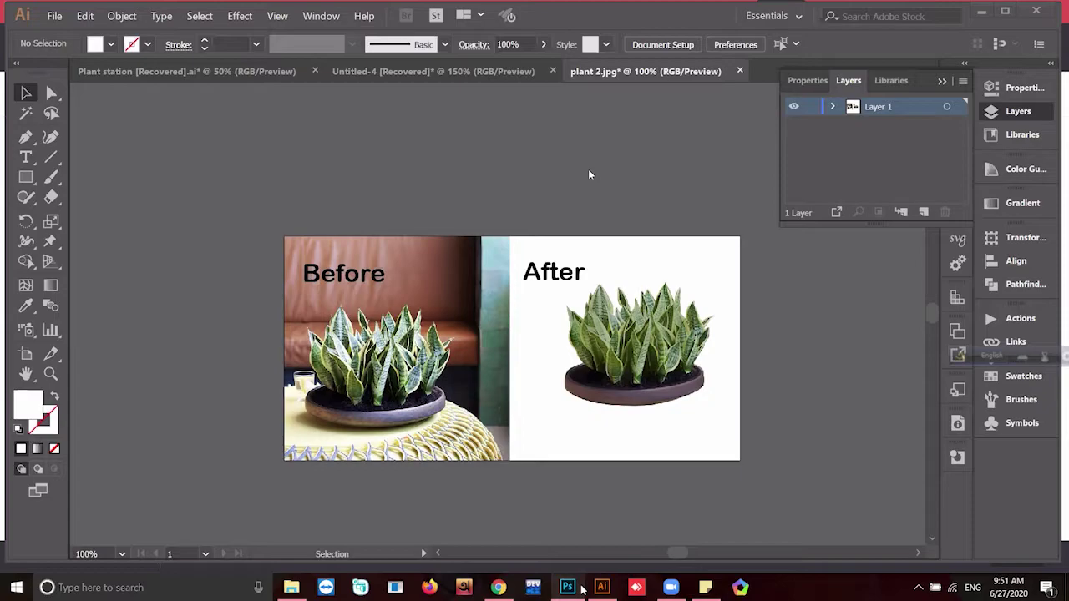
Examine the hair edges of the woman's cutout on yellow in Hear clippling.psd at 200% against the original photo.
key(alt+Tab)
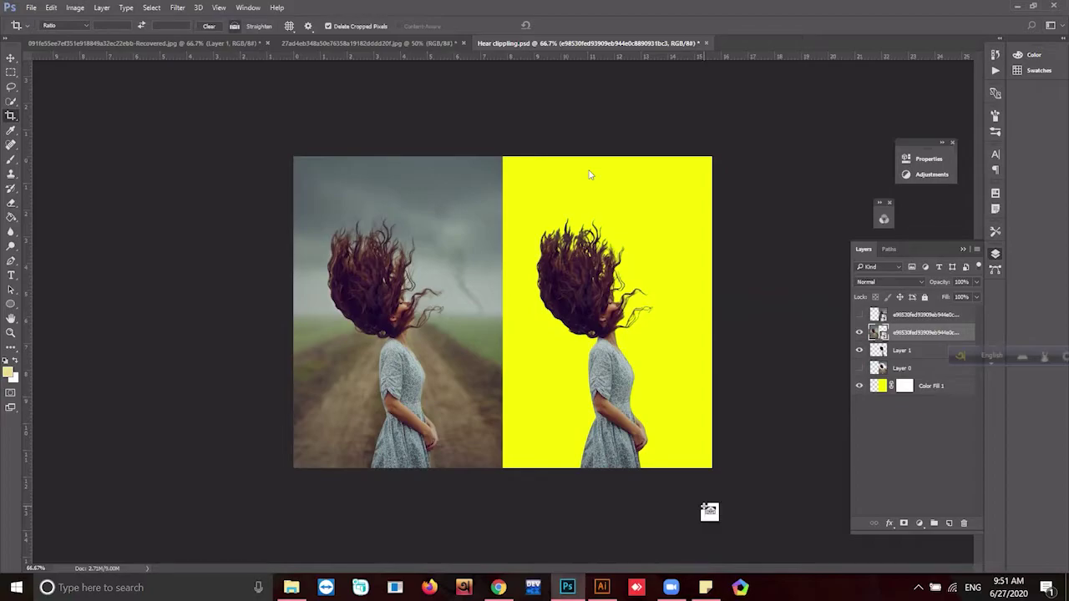
key(ctrl+plus)
key(ctrl+plus)
key(ctrl+plus)
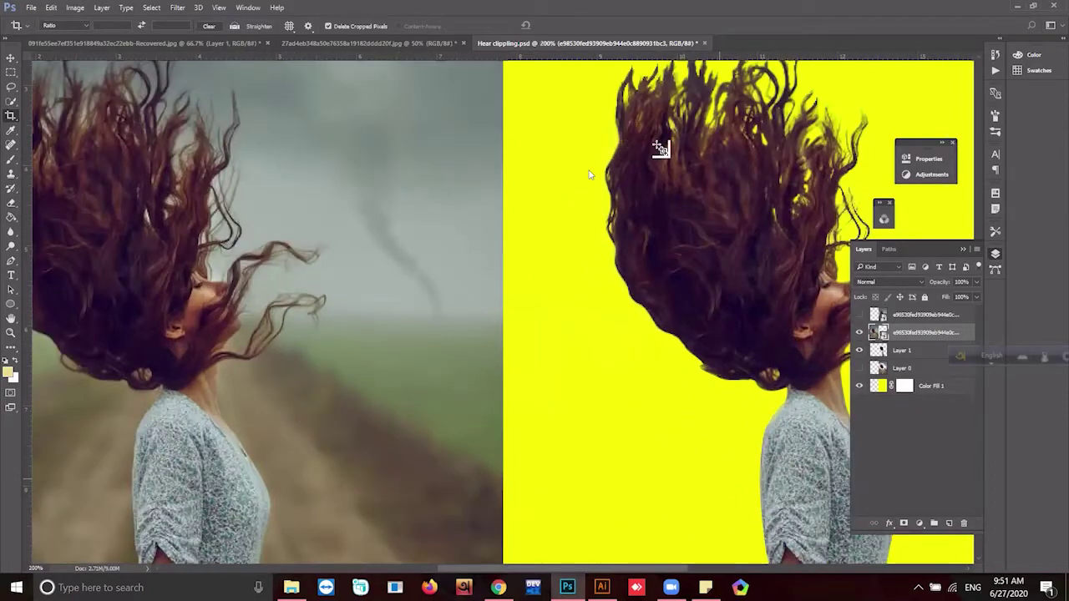
scroll(660, 148, up, 3)
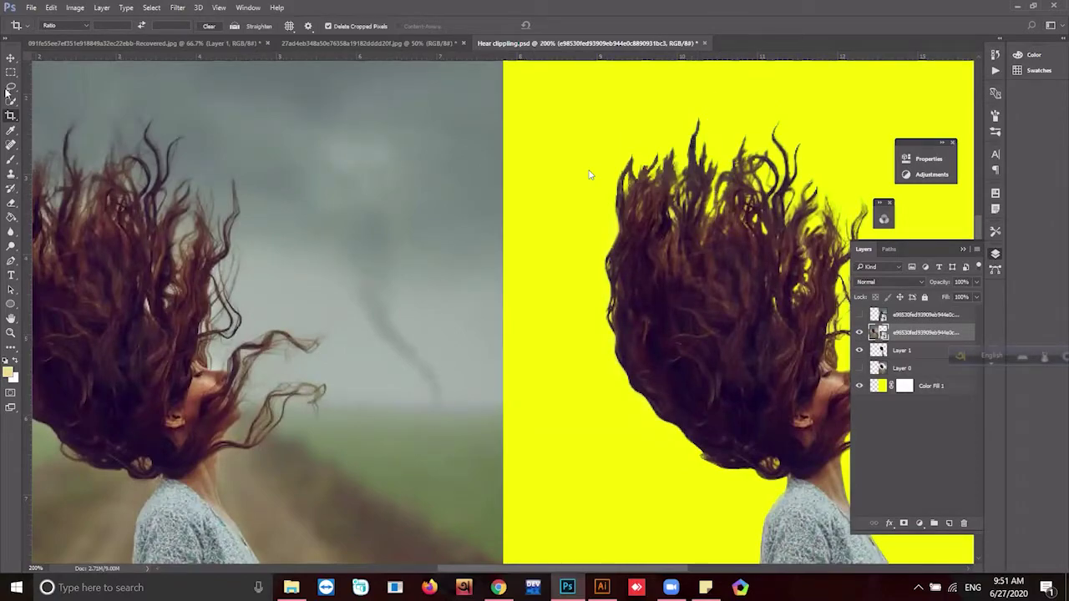
click(11, 59)
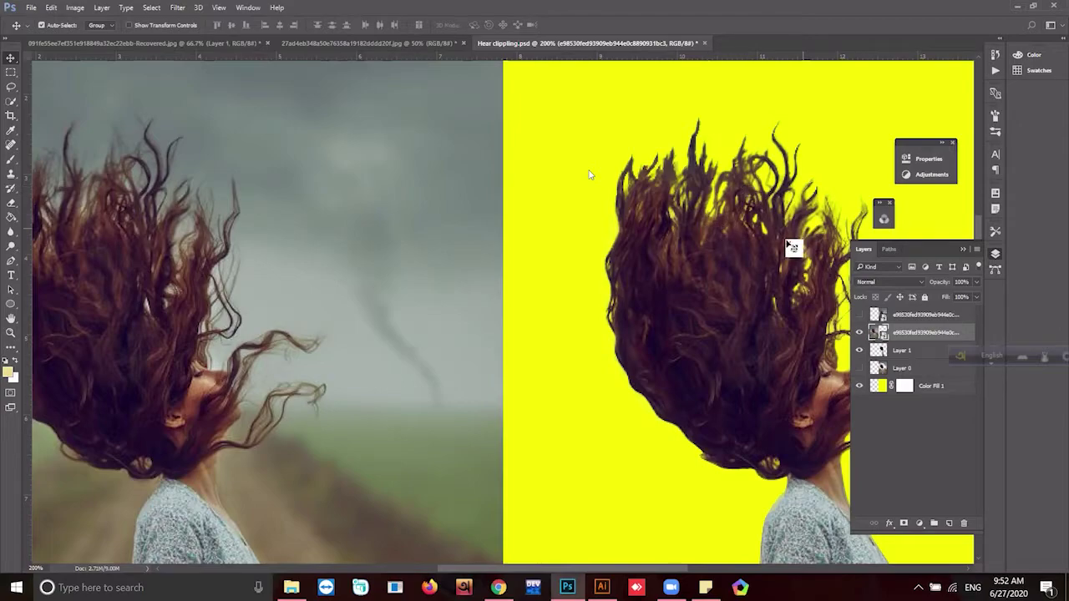
scroll(75, 179, up, 1)
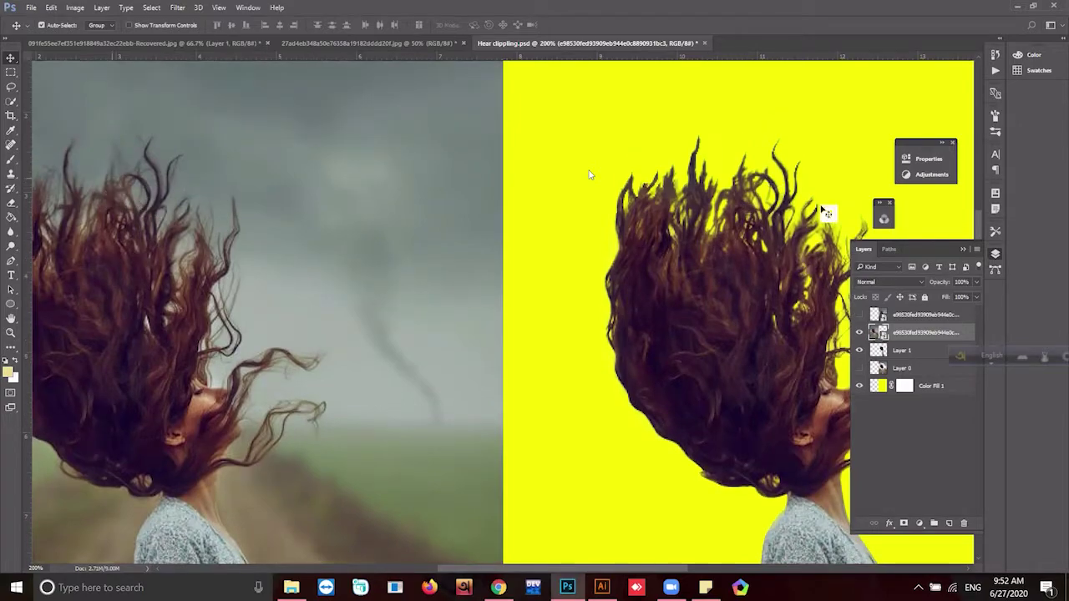
scroll(716, 227, down, 1)
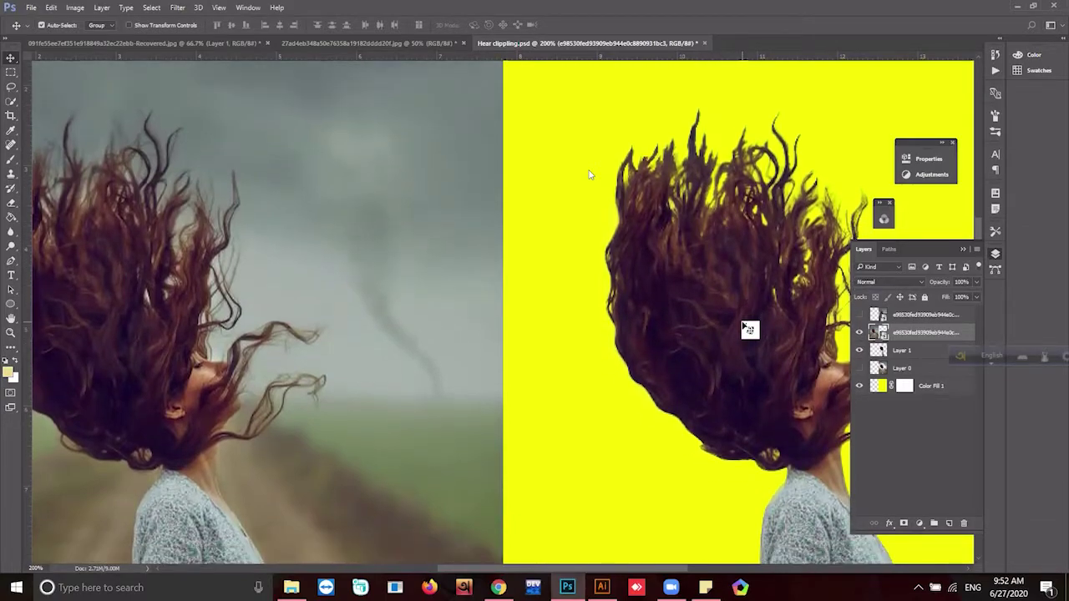
scroll(749, 329, down, 1)
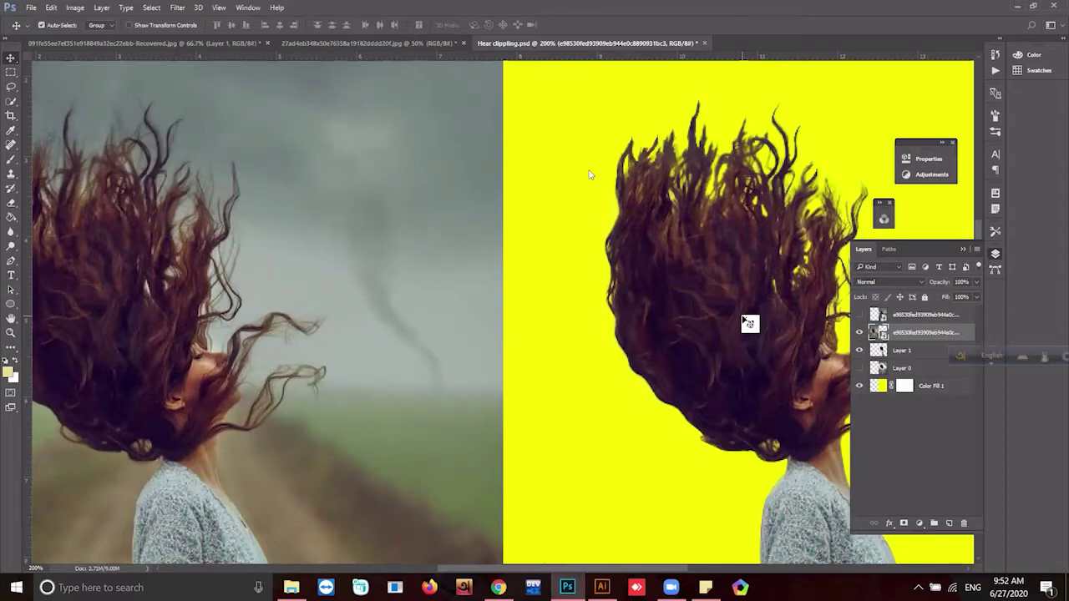
scroll(750, 323, up, 1)
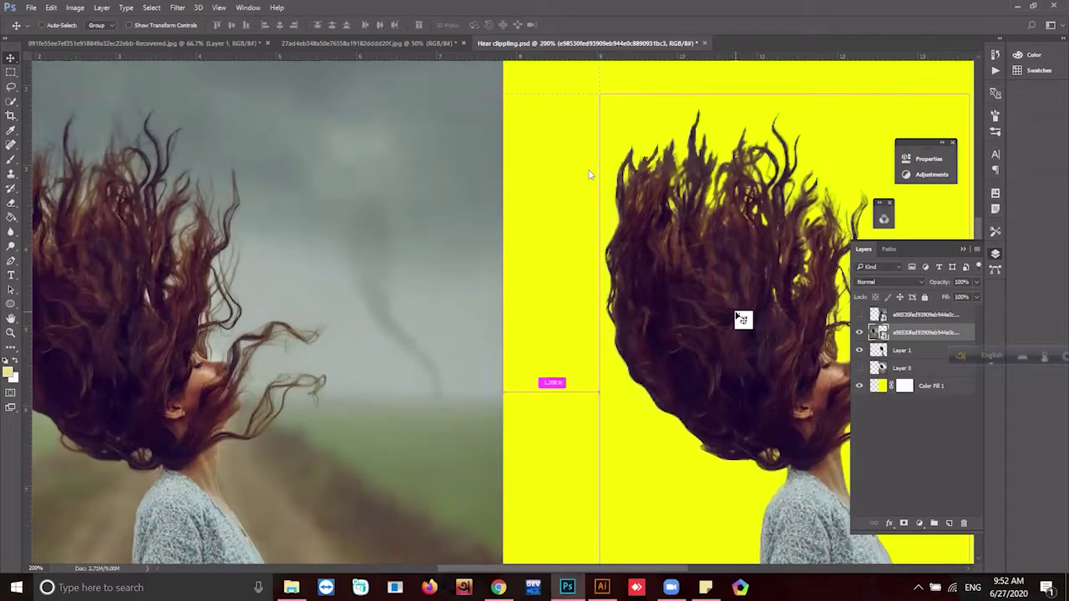
key(ctrl+minus)
key(ctrl+minus)
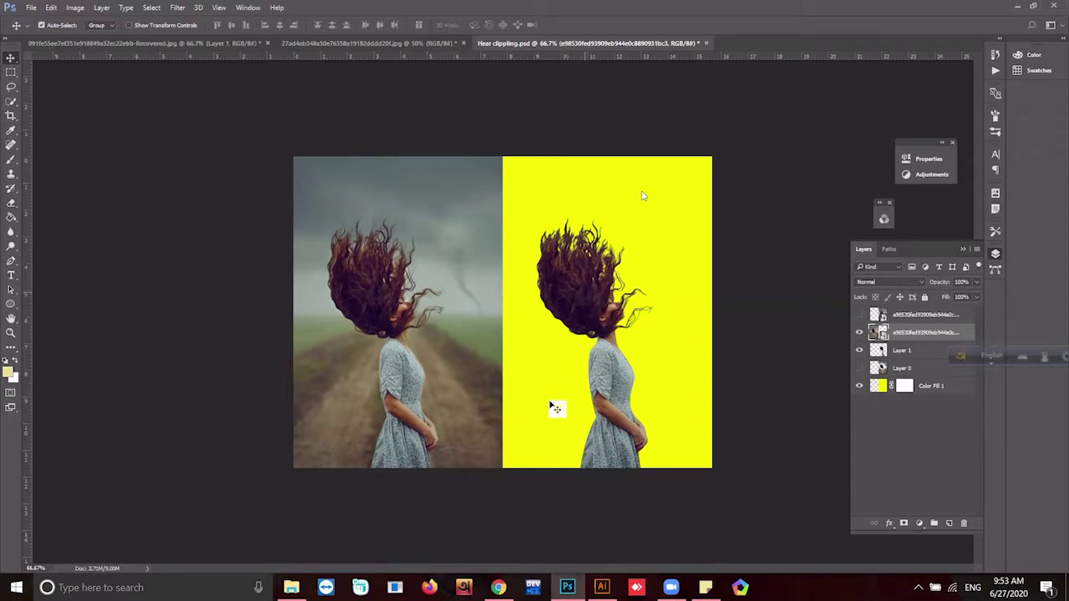
click(600, 587)
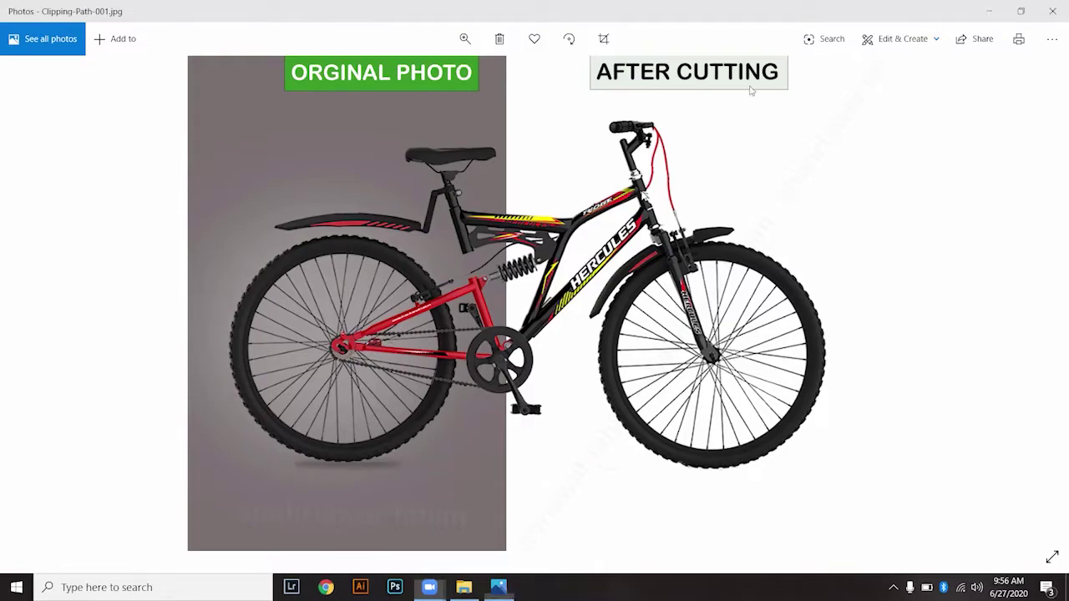
Close the Clipping-Path-001.jpg preview and go back from the MOKEUP READY folder to New folder (7).
key(alt+F4)
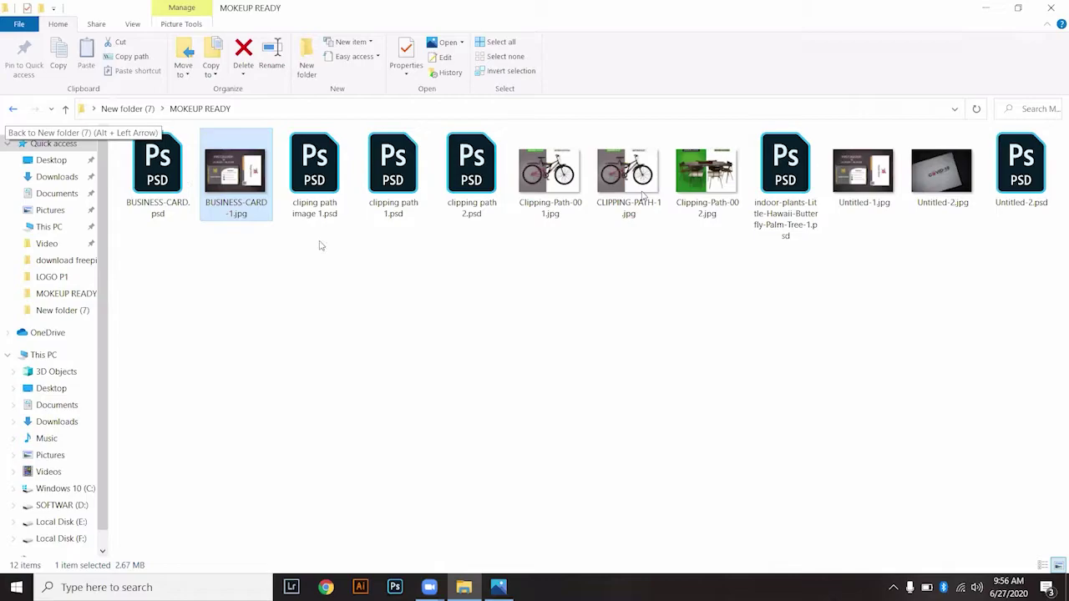
key(alt+Left)
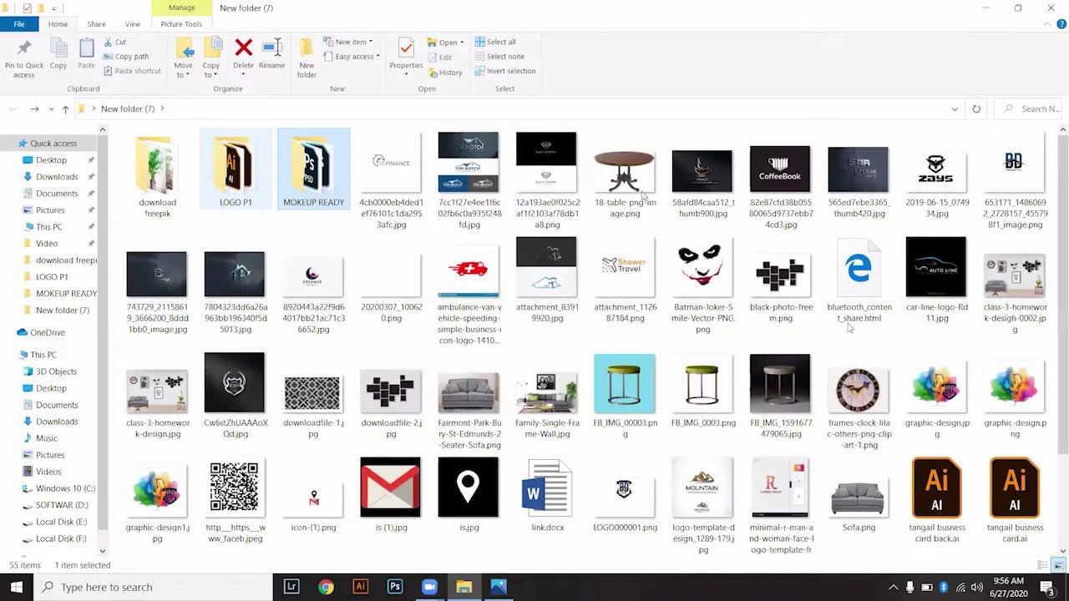
double_click(140, 189)
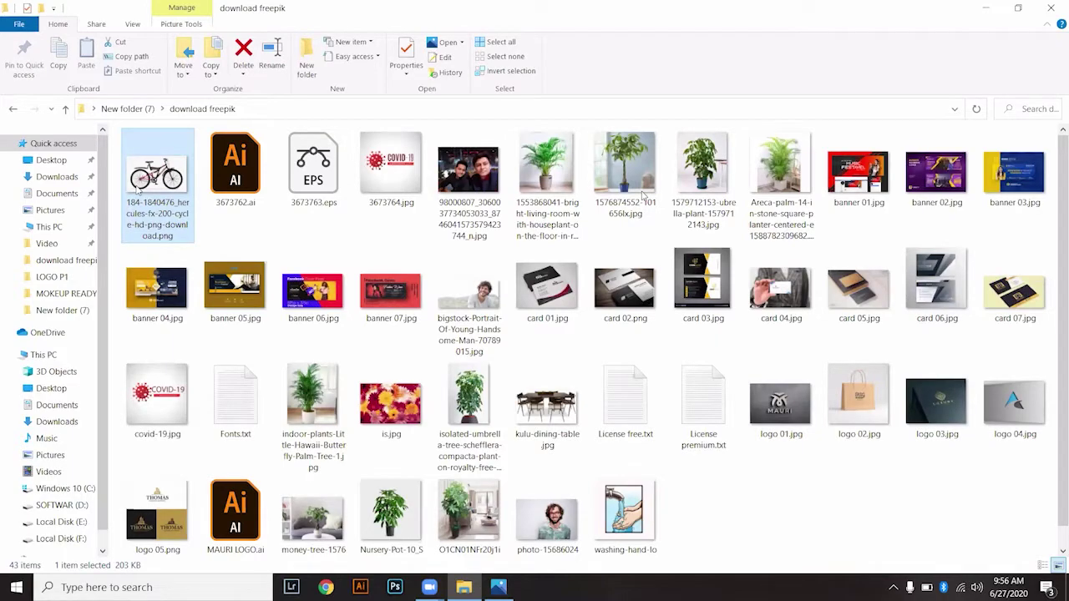
double_click(138, 191)
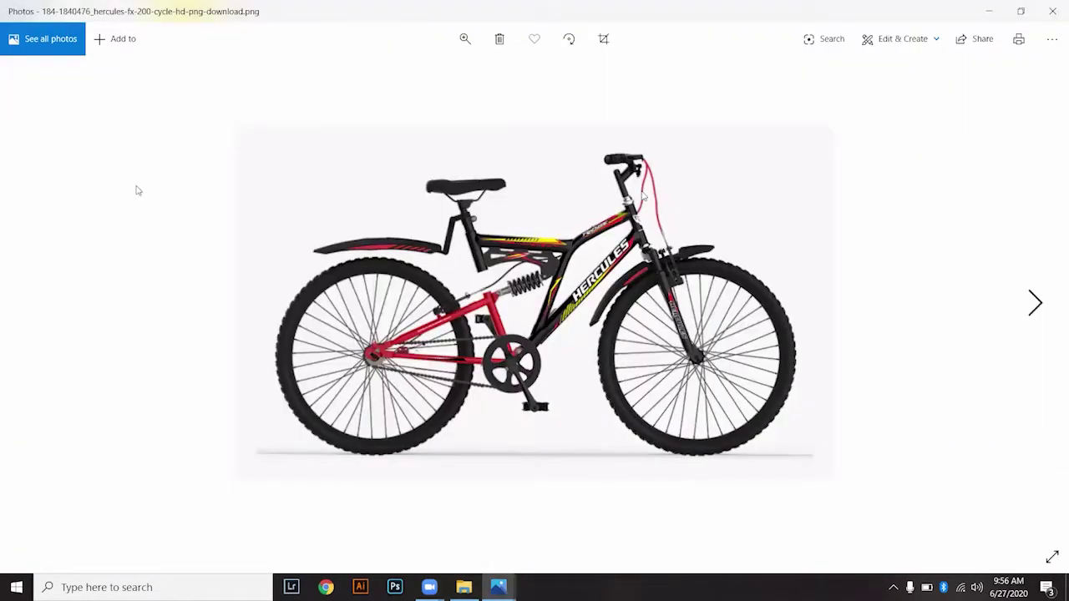
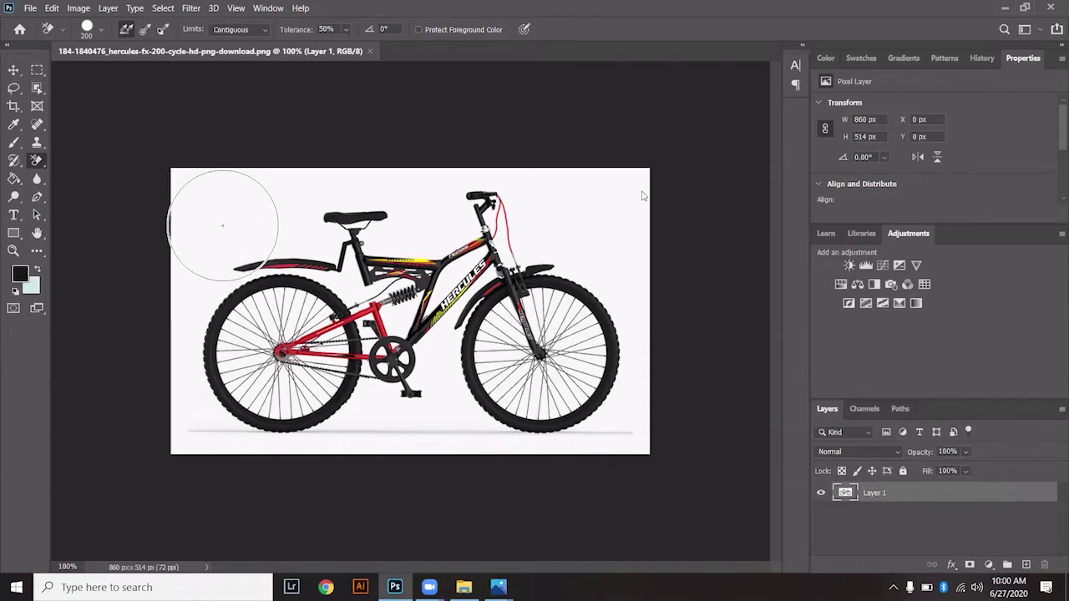
Request remote control of the participant's shared screen, where the bicycle image is open in Photoshop.
click(635, 5)
click(644, 45)
click(575, 336)
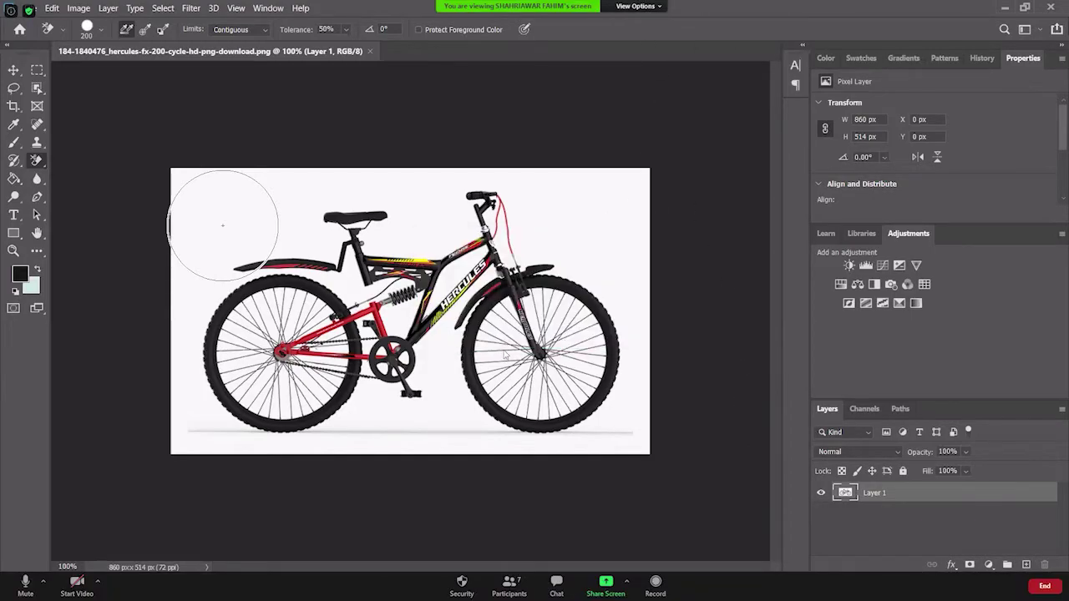
click(619, 7)
click(616, 15)
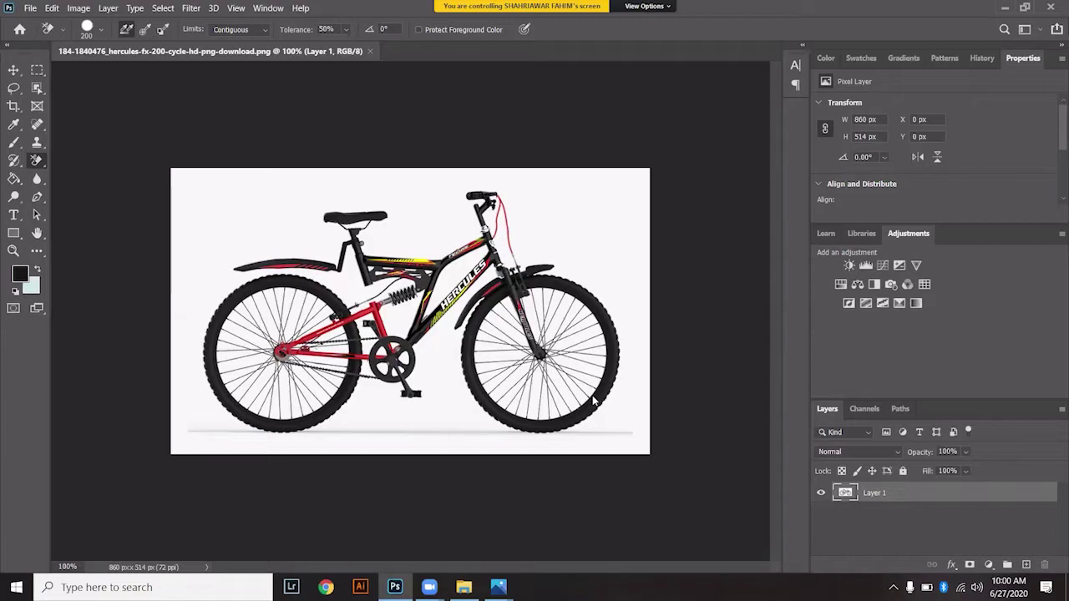
Try erasing from the bicycle's rear wheel up through the saddle with the 200 px Background Eraser, and undo it.
click(269, 200)
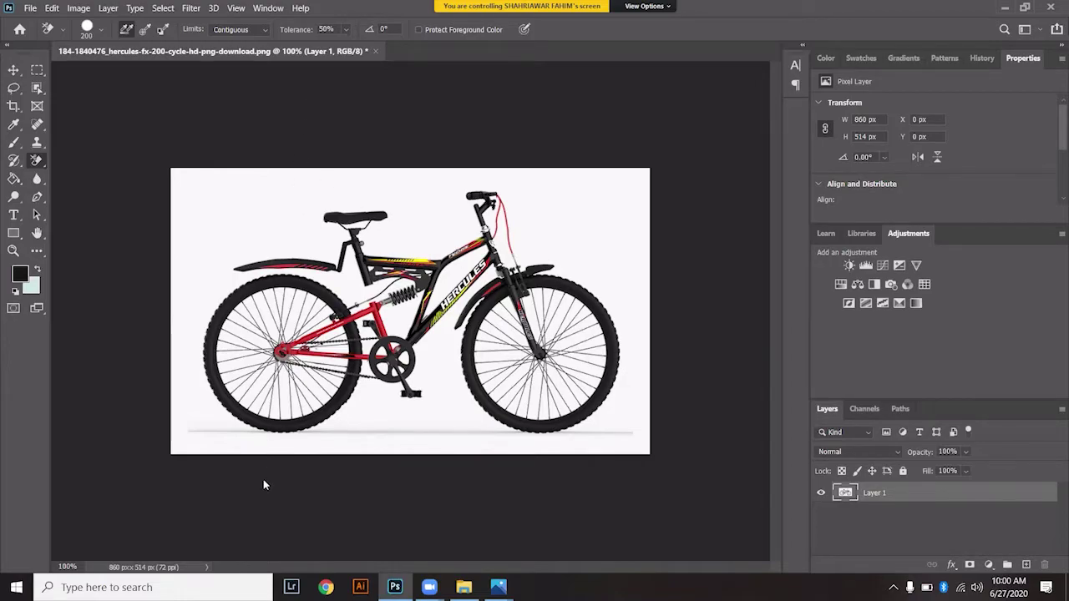
drag(325, 413, 360, 196)
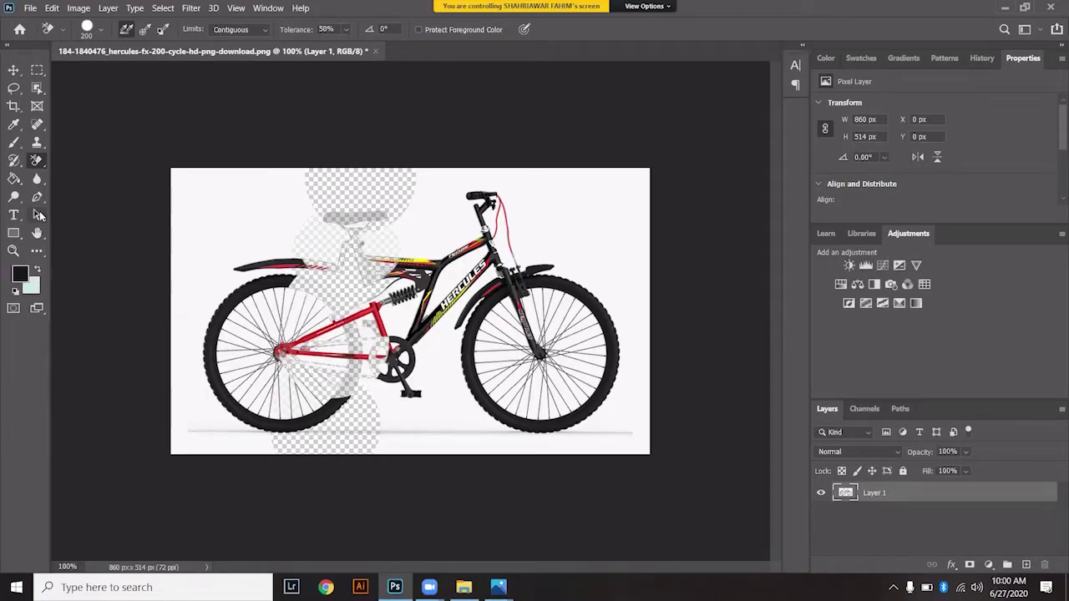
key(ctrl+z)
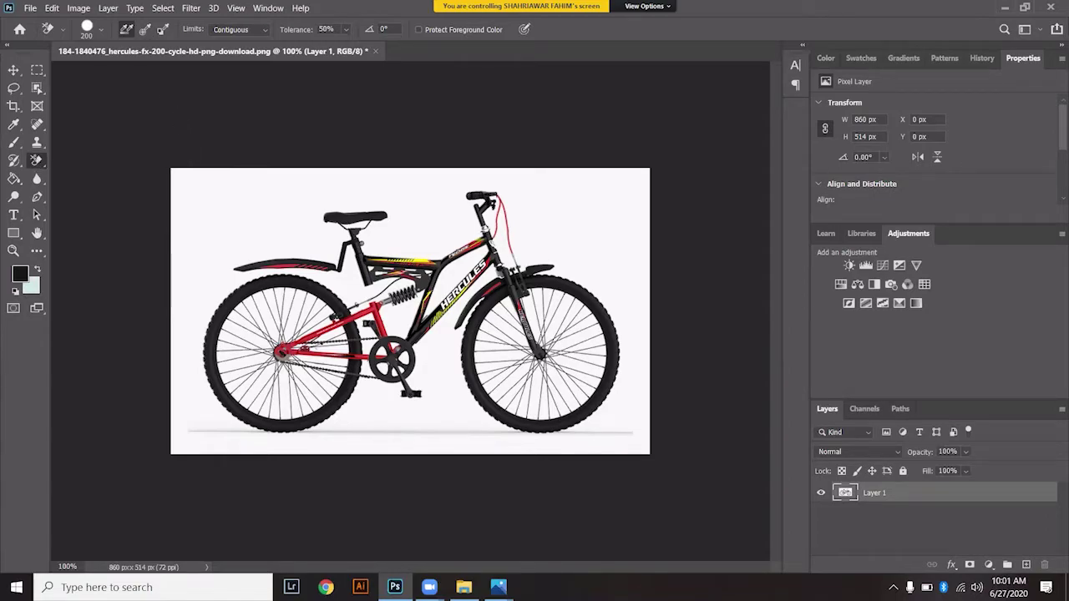
Reselect the Background Eraser and try erasing the background above the bicycle with the 200 px brush, undoing the strokes.
right_click(37, 160)
click(83, 152)
right_click(36, 160)
click(84, 182)
click(169, 139)
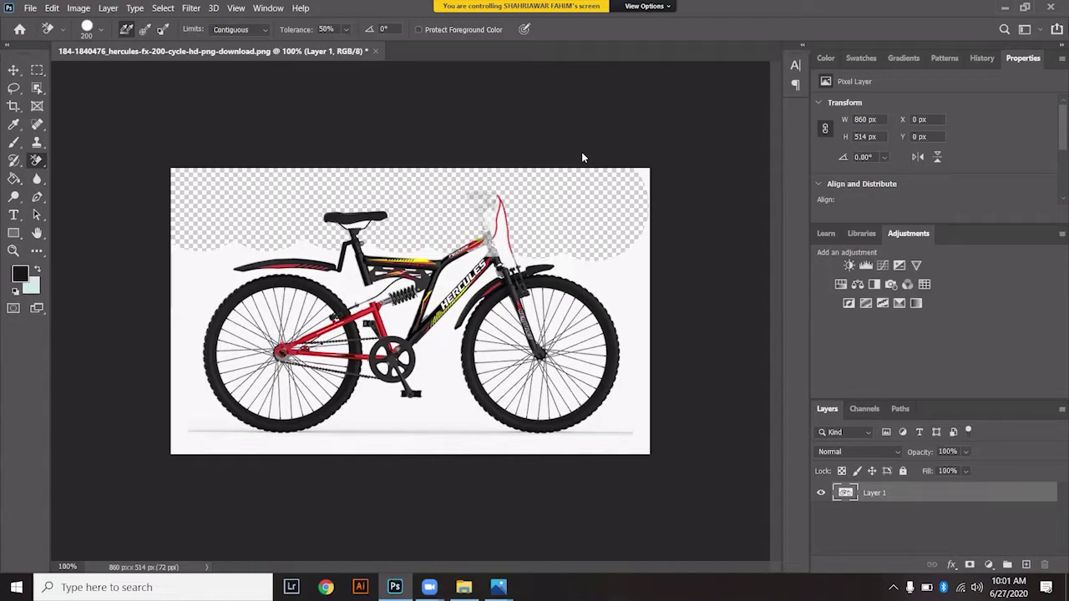
key(ctrl+z)
key(ctrl+z)
Reduce the Background Eraser brush to 80 px and erase the white background along the image's upper edge, keeping the handlebar intact.
key(bracketleft)
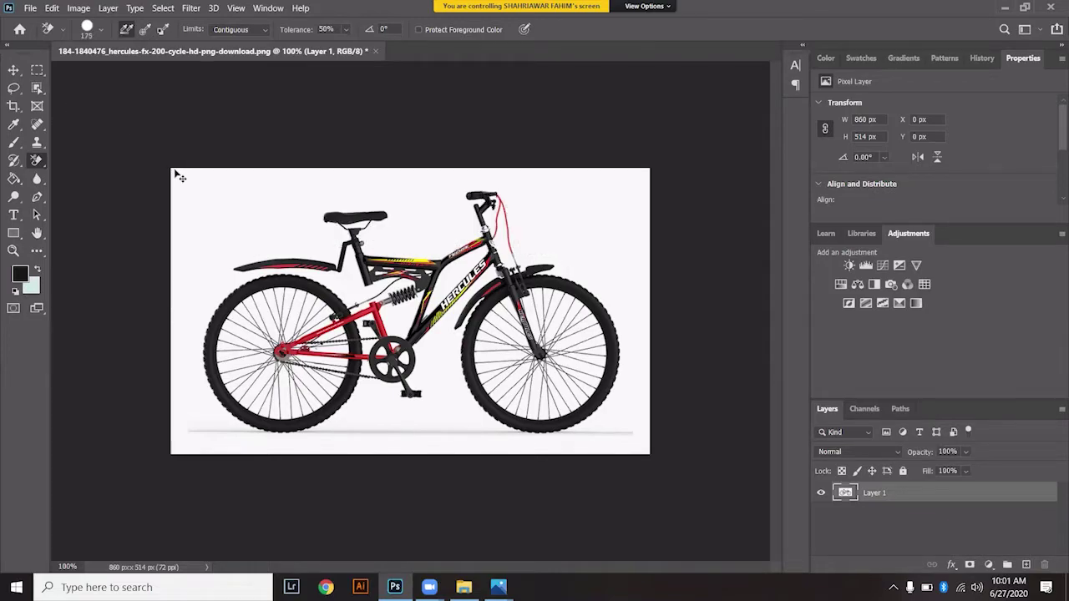
key(bracketleft)
key(bracketleft)
key(bracketleft)
key(bracketleft)
key(bracketleft)
click(172, 170)
drag(301, 165, 643, 171)
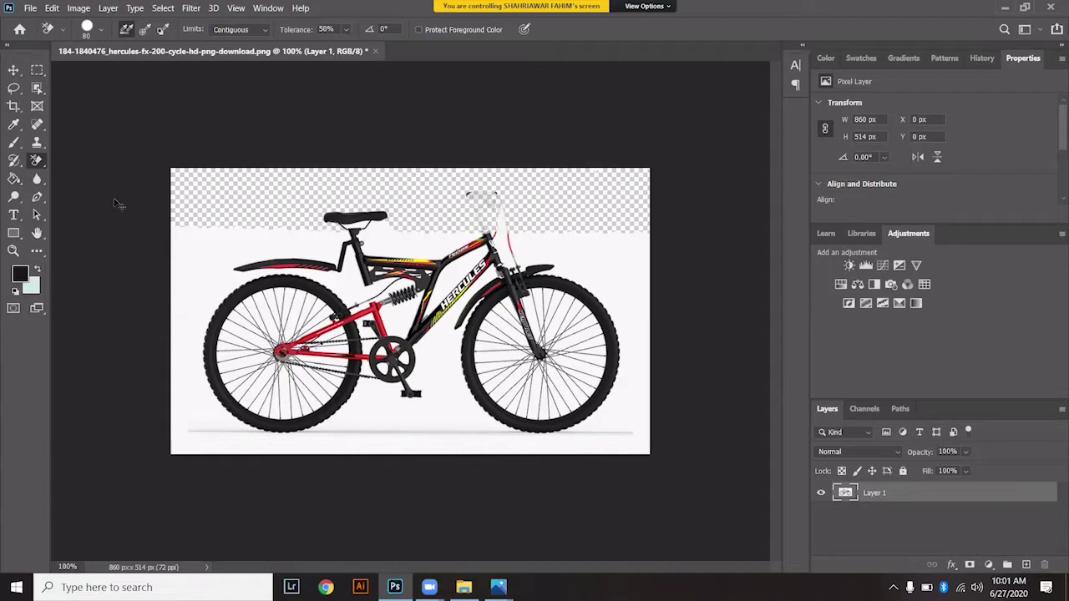
key(ctrl+z)
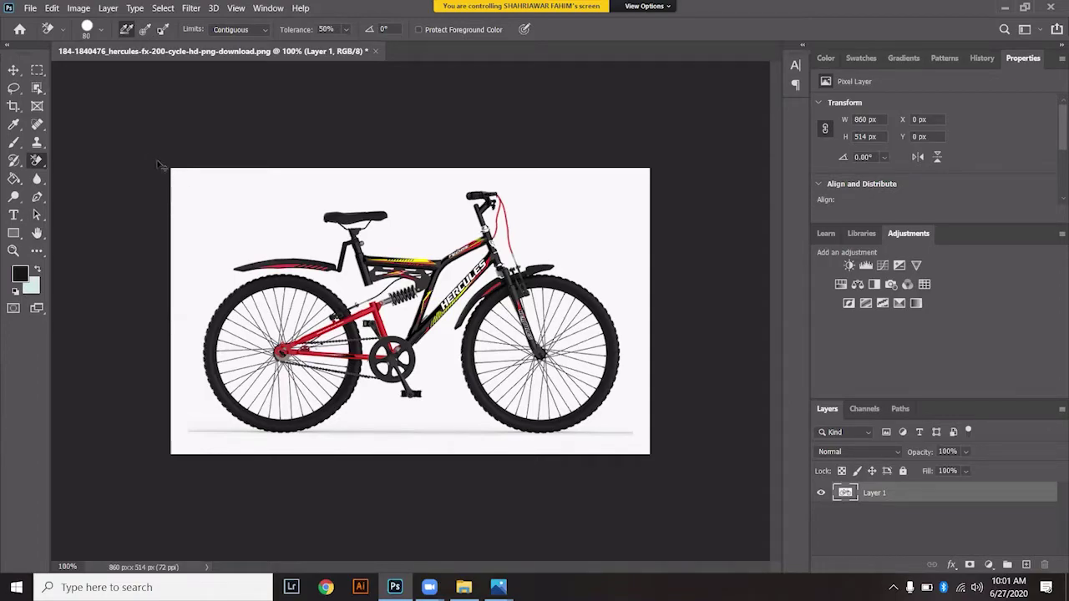
key(ctrl+shift+z)
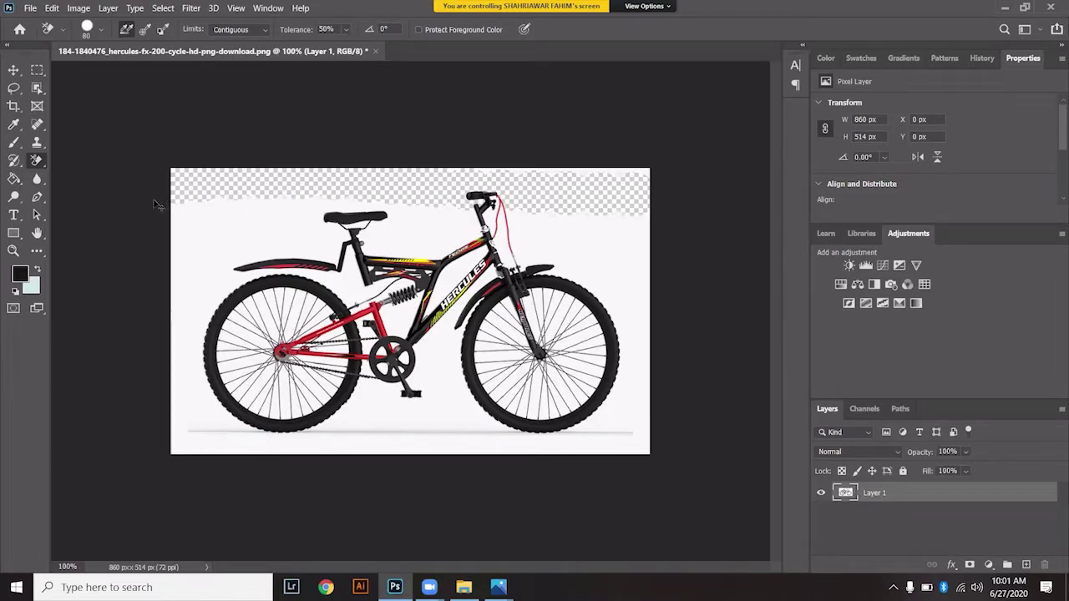
Try erasing the background further down around the saddle and handlebar, and undo those strokes.
key(ctrl+shift+z)
key(ctrl+shift+z)
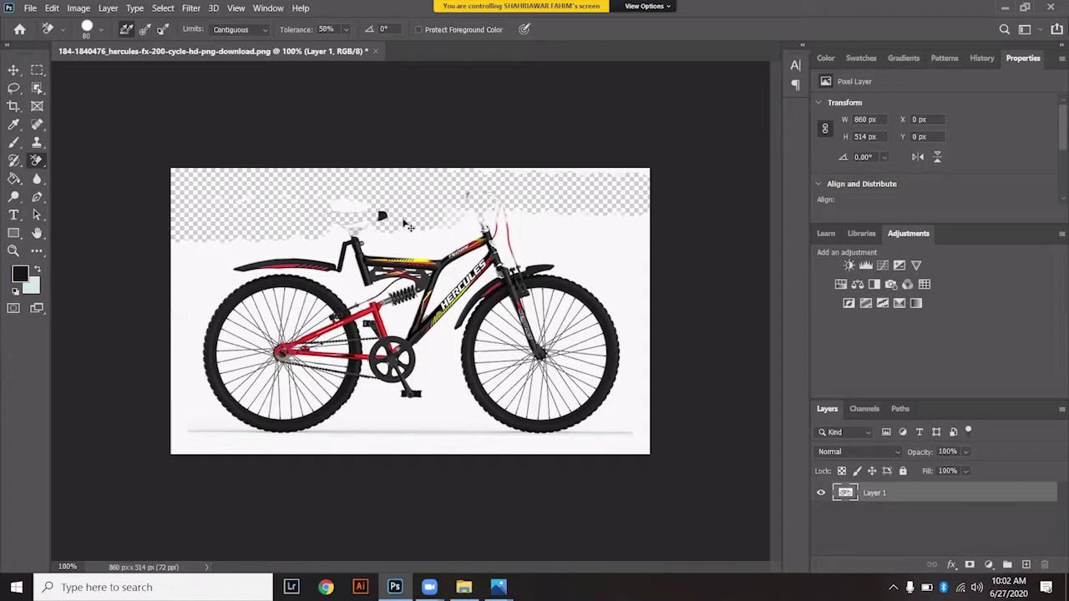
key(ctrl+z)
key(ctrl+z)
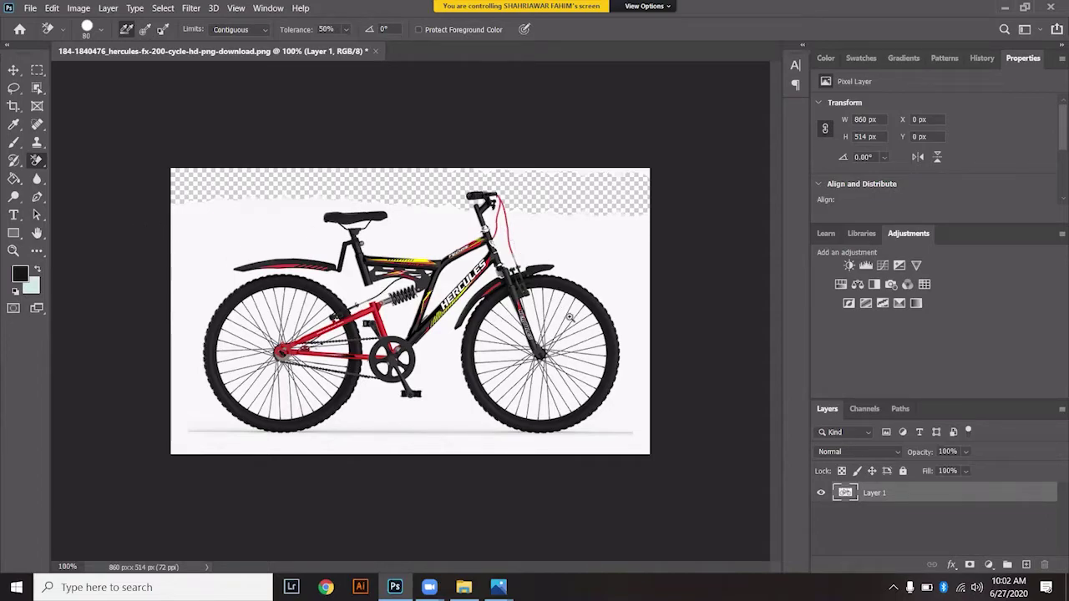
Examine the erased edges around the bicycle's handlebar and cables, and give up remote control of the shared screen.
scroll(487, 264, up, 5)
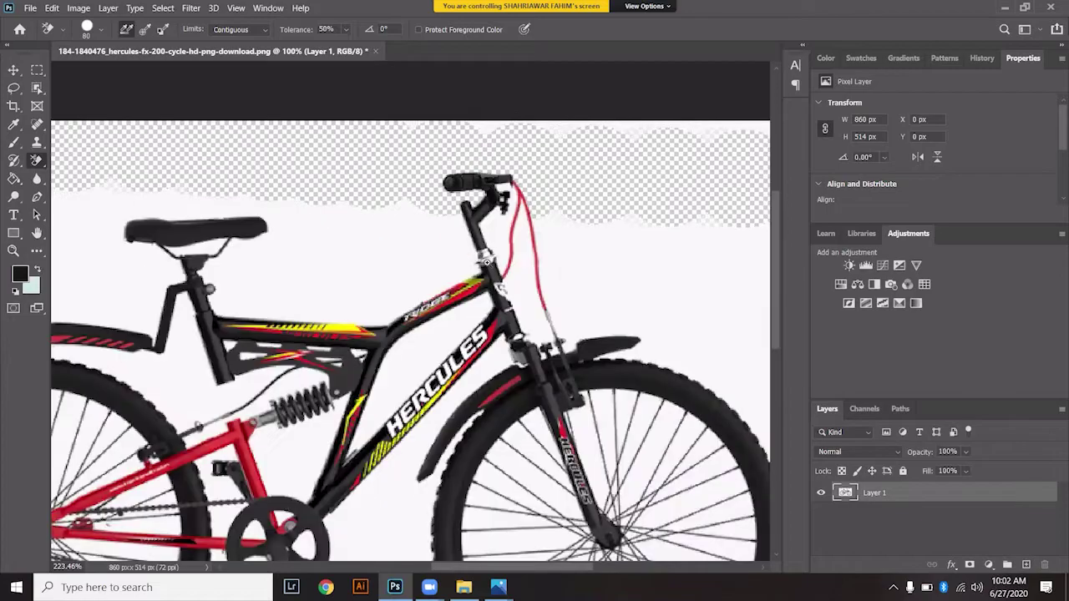
scroll(488, 205, up, 4)
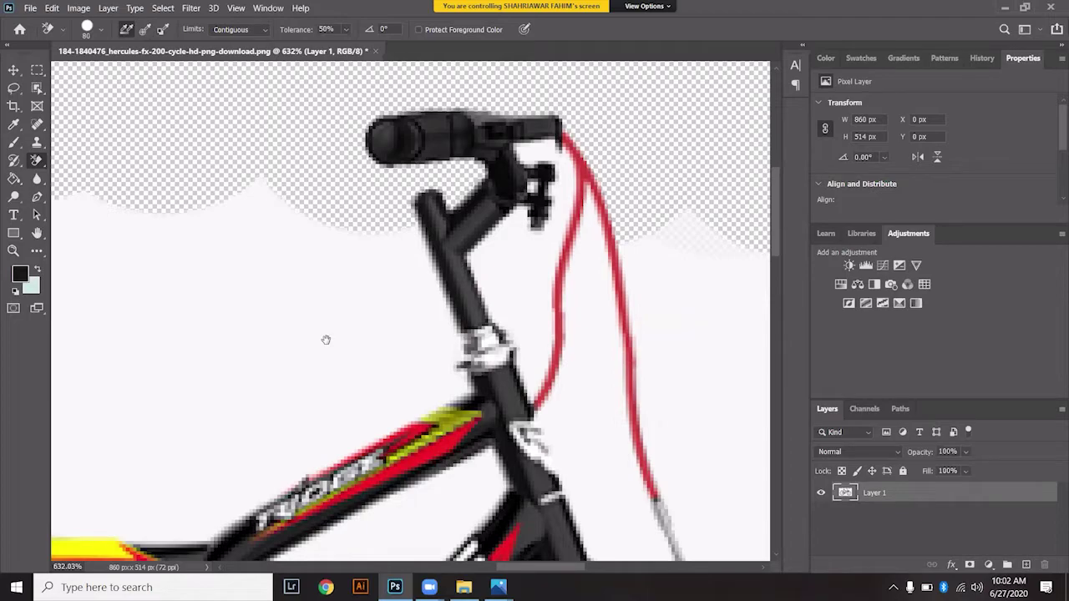
scroll(326, 340, down, 3)
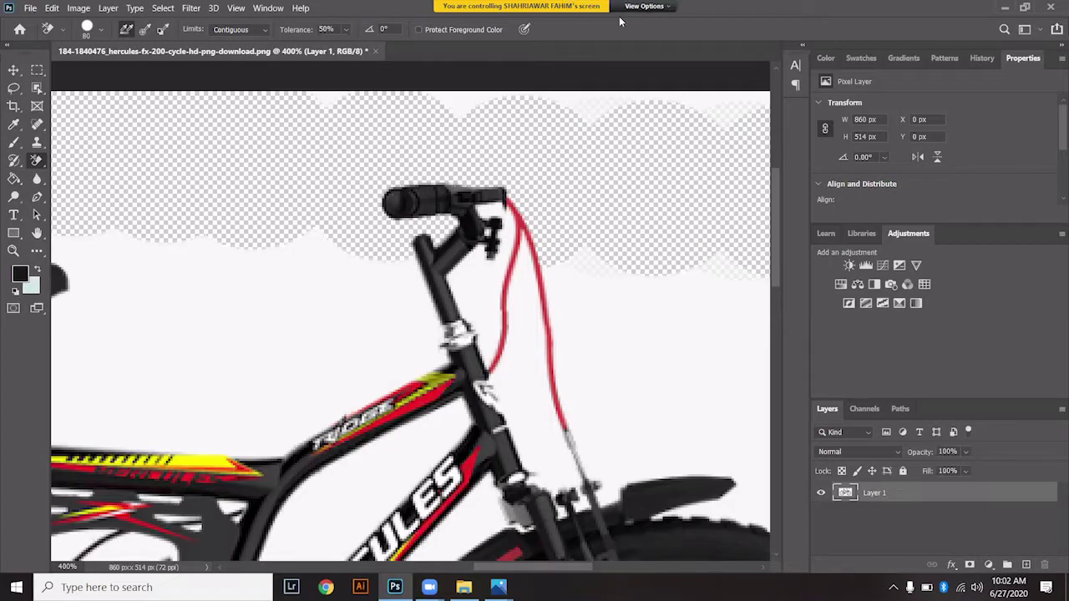
click(643, 6)
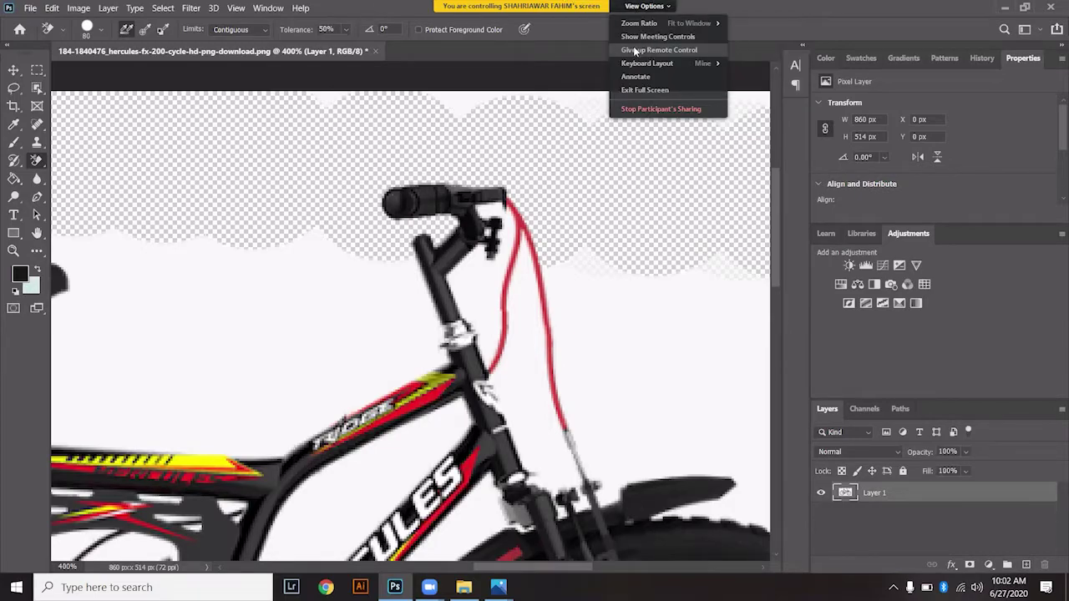
click(634, 49)
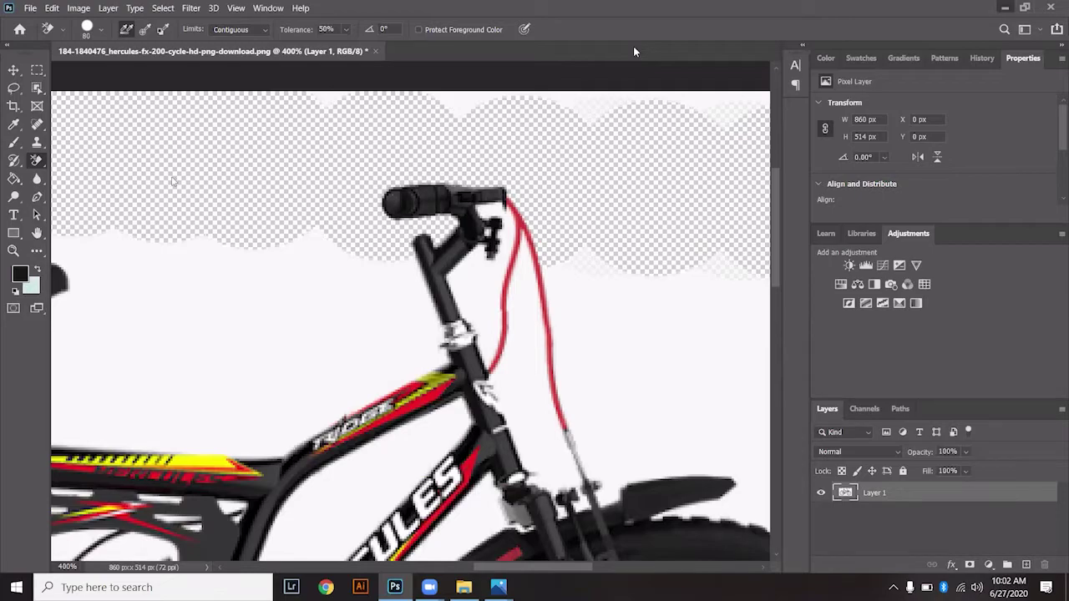
Review Clipping-Path-002.jpg, Untitled-1.jpg and Untitled-2.jpg from the MOKEUP READY folder.
key(alt+Tab)
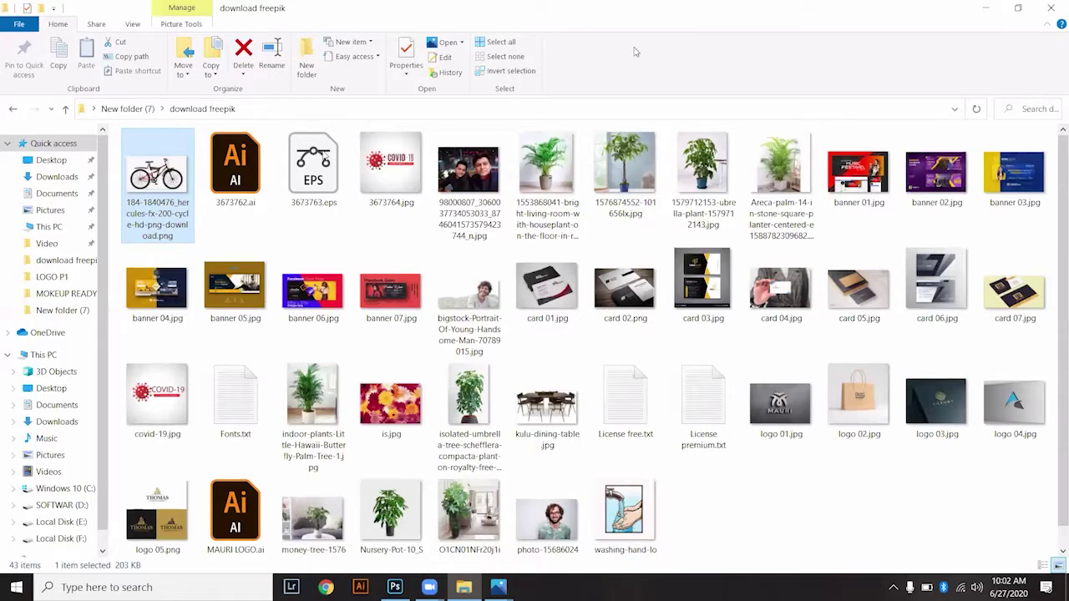
key(alt+Up)
double_click(314, 163)
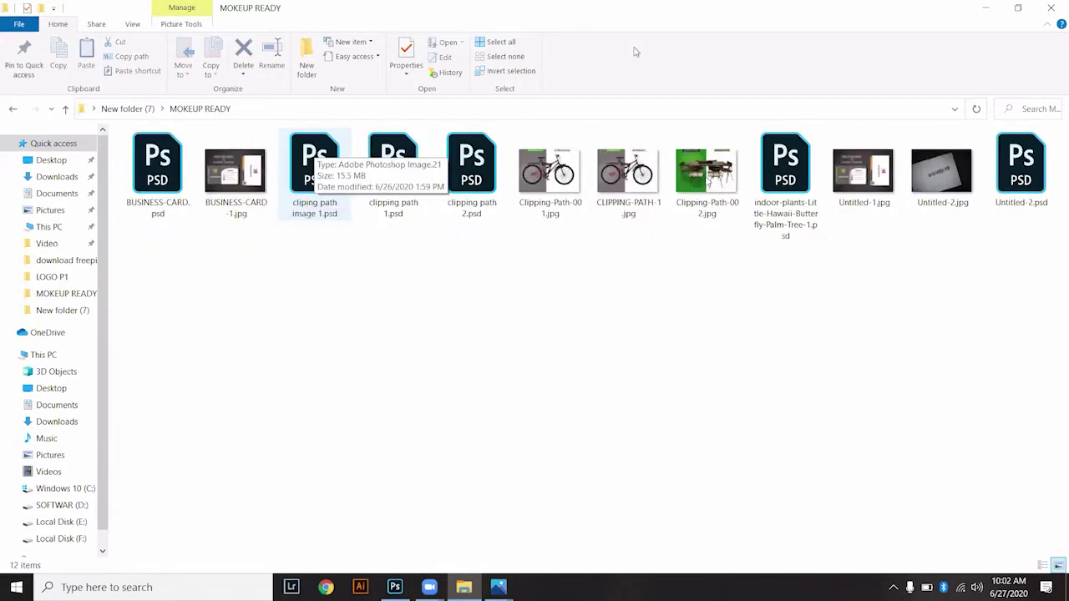
click(708, 177)
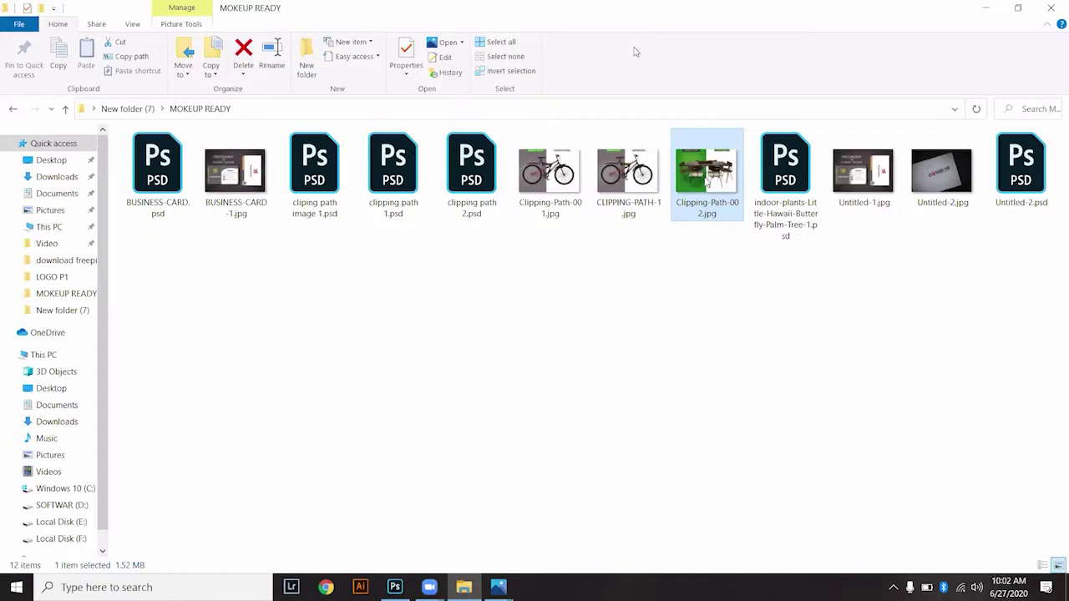
double_click(707, 179)
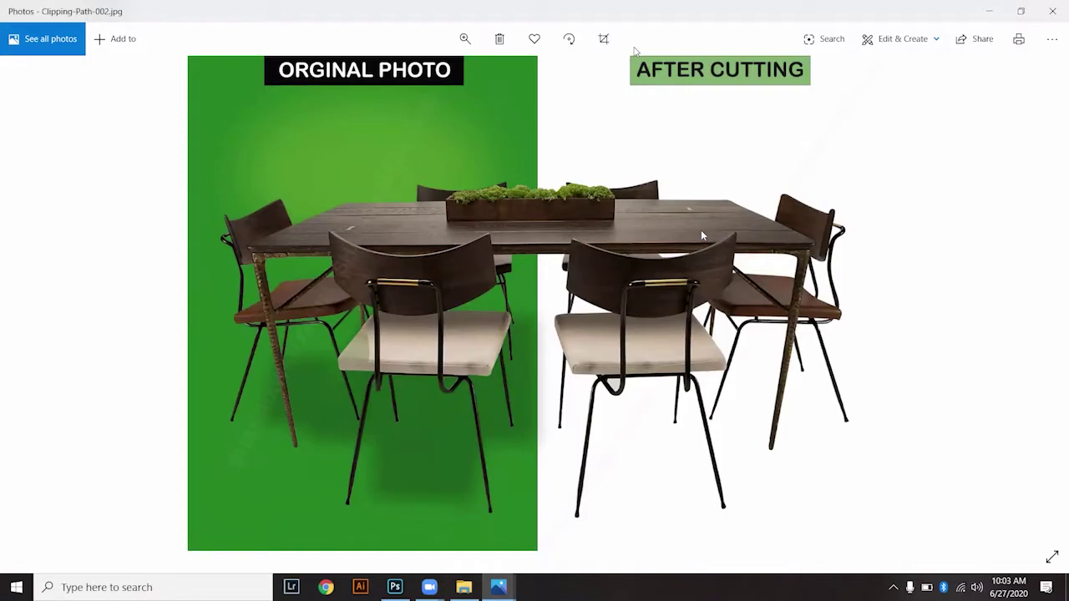
key(Right)
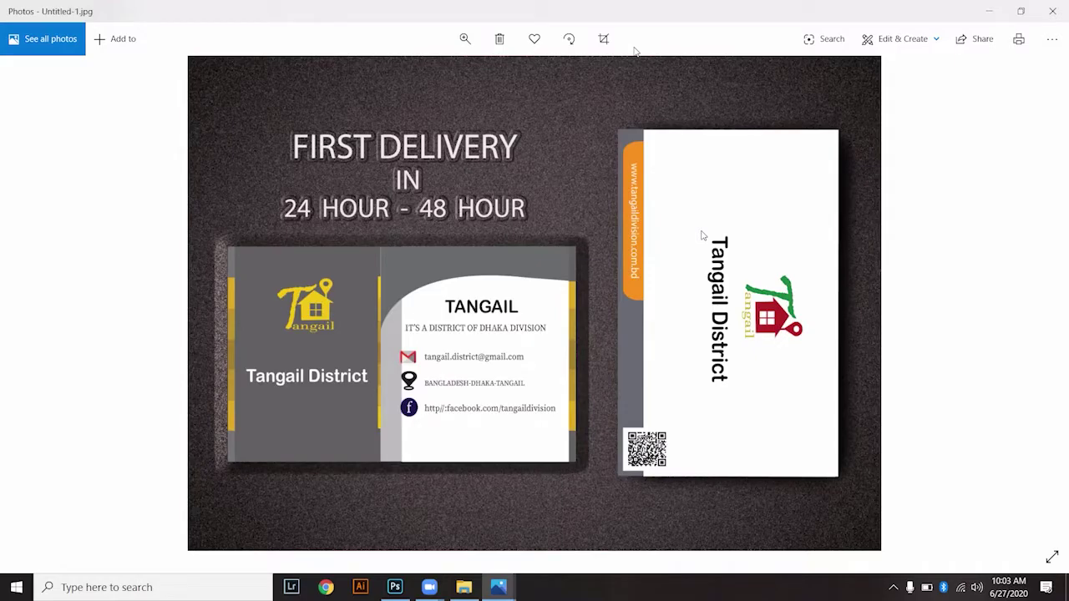
key(Right)
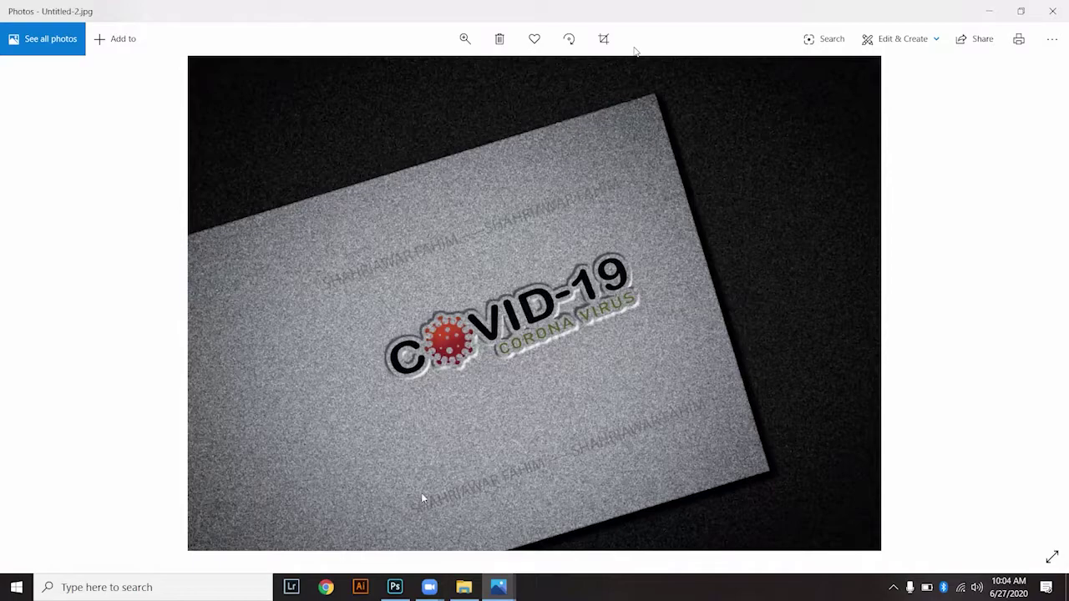
Switch to Photoshop and create a 7 × 5 inch RGB document at 400 pixels/inch with a white background.
click(396, 589)
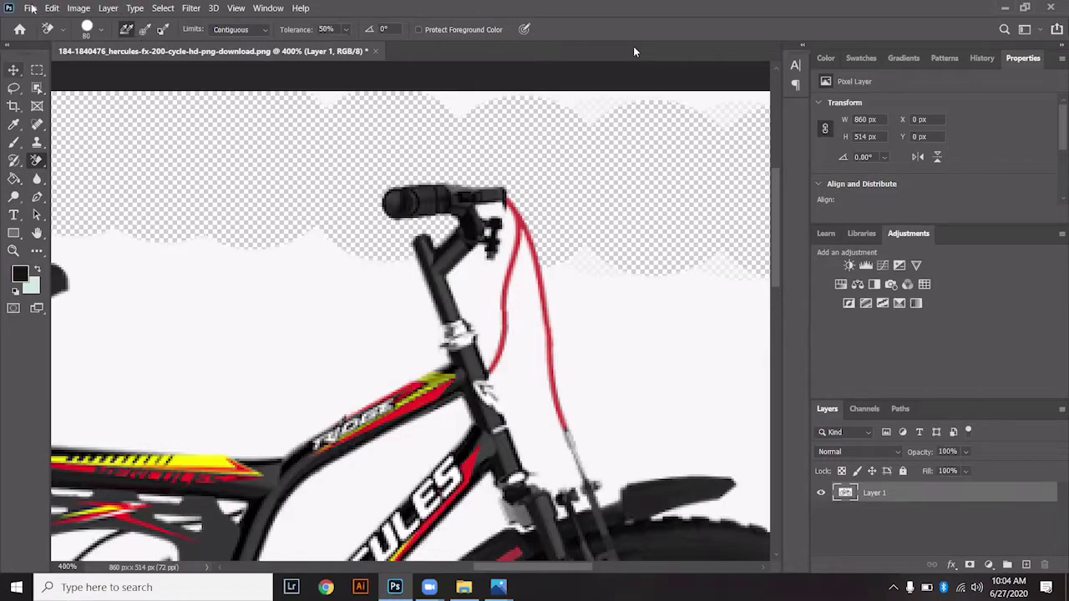
key(v)
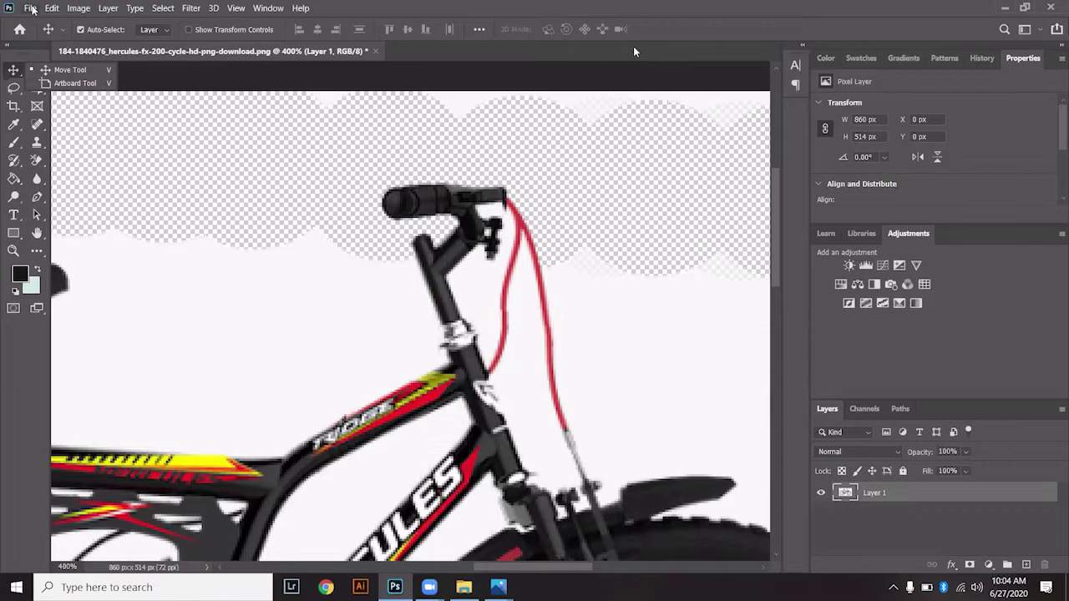
click(31, 8)
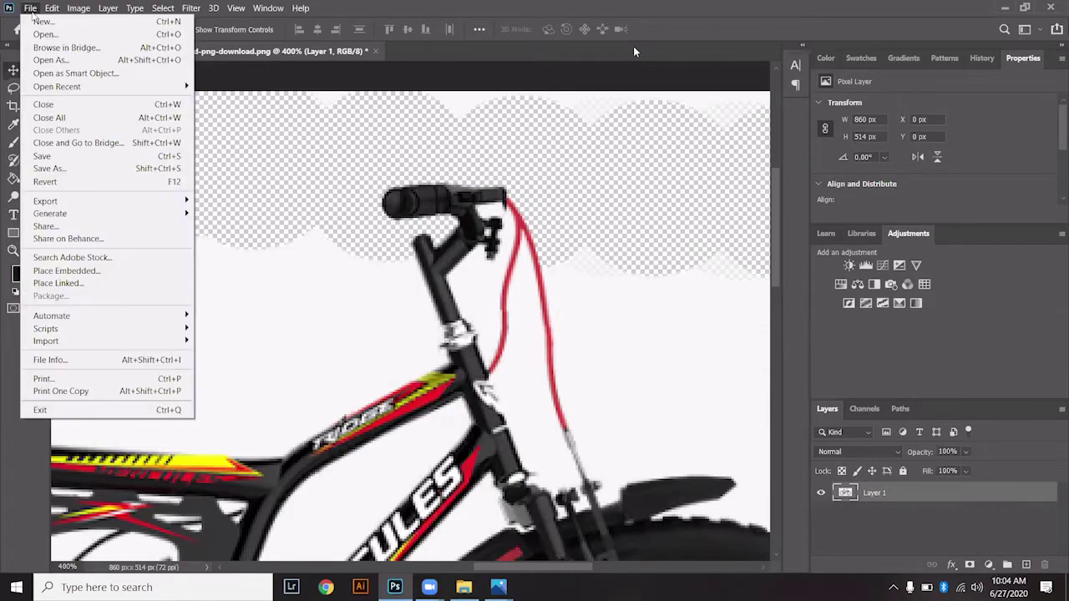
click(43, 21)
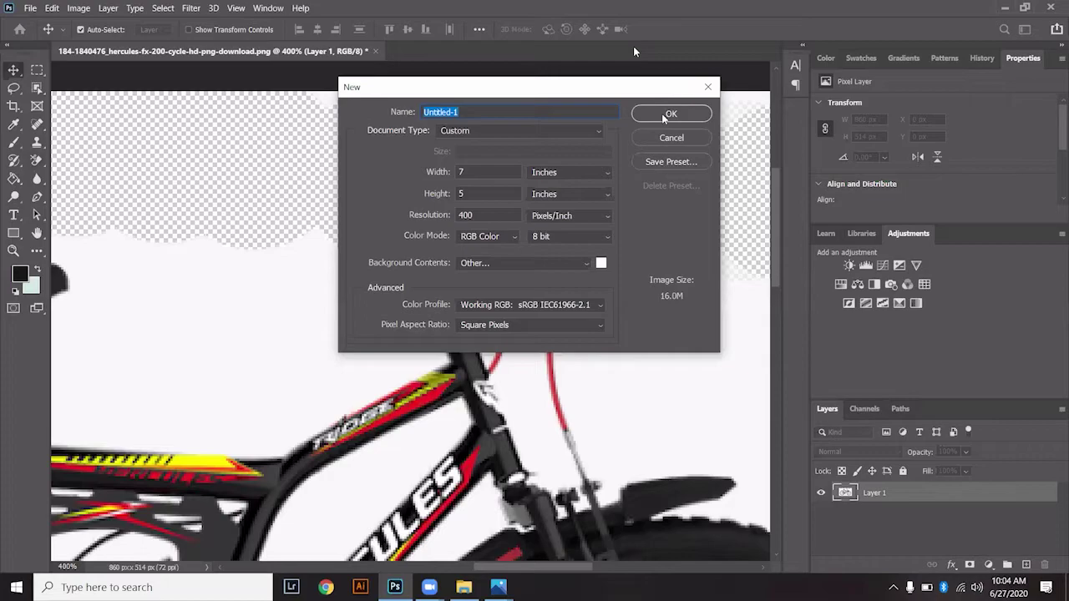
click(663, 116)
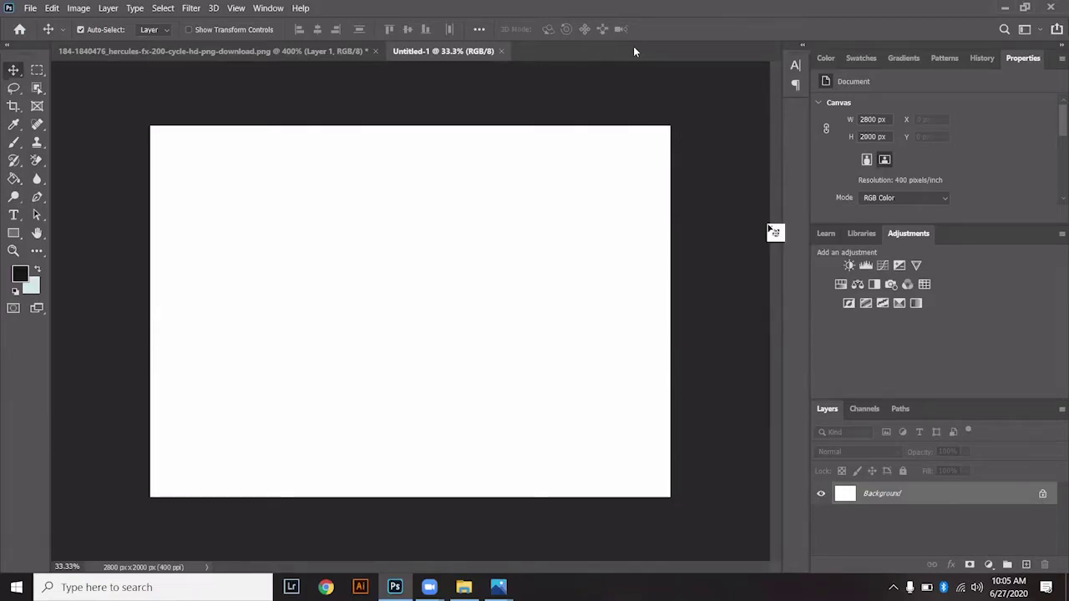
Convert the locked Background into a regular layer named Layer 0, keeping Normal mode and 100% opacity.
right_click(870, 496)
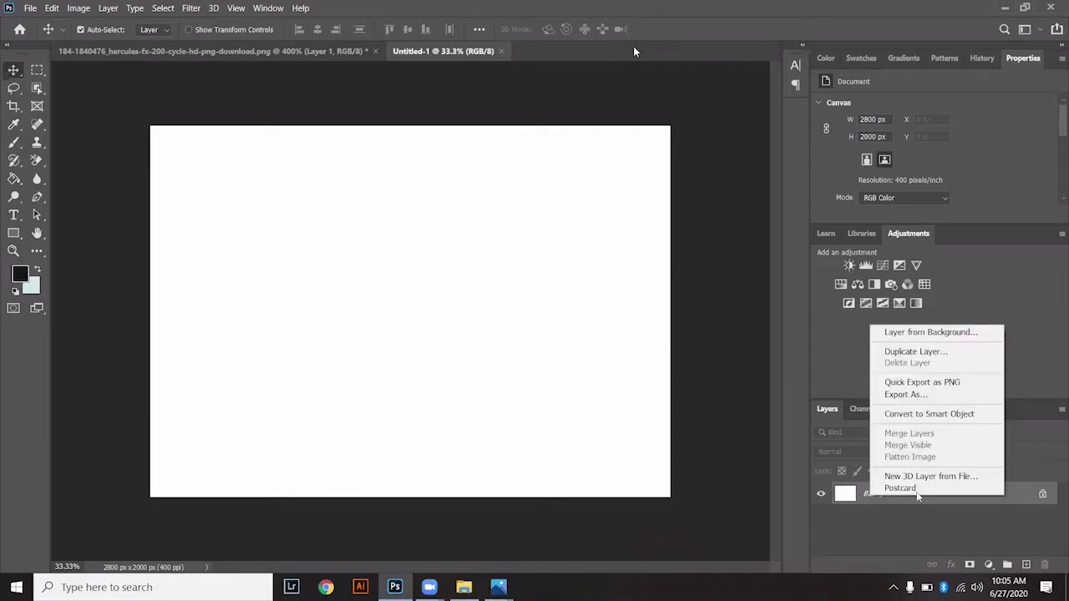
click(1022, 501)
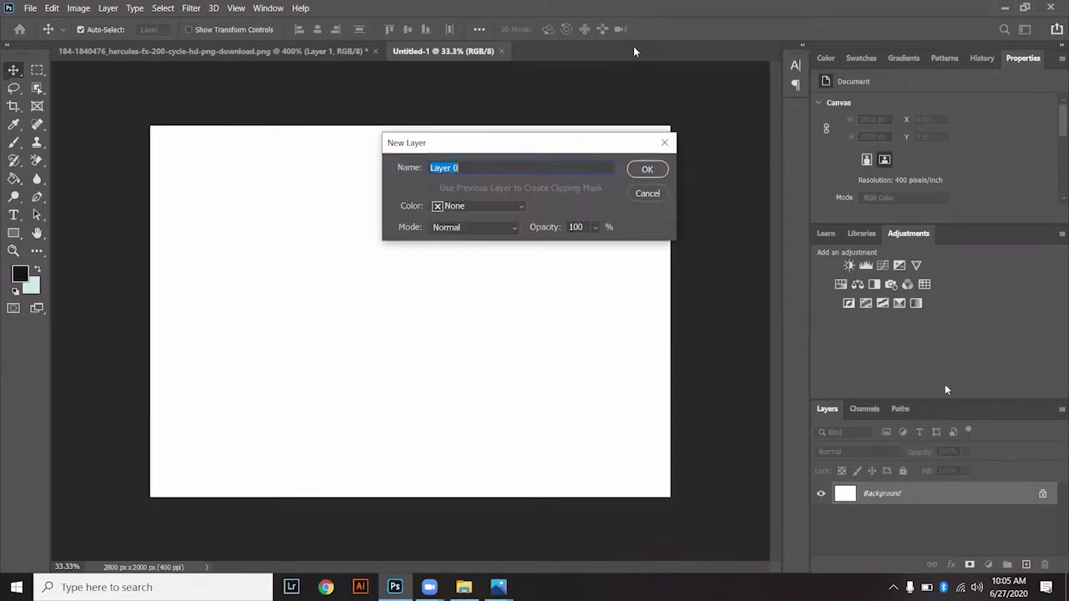
click(648, 170)
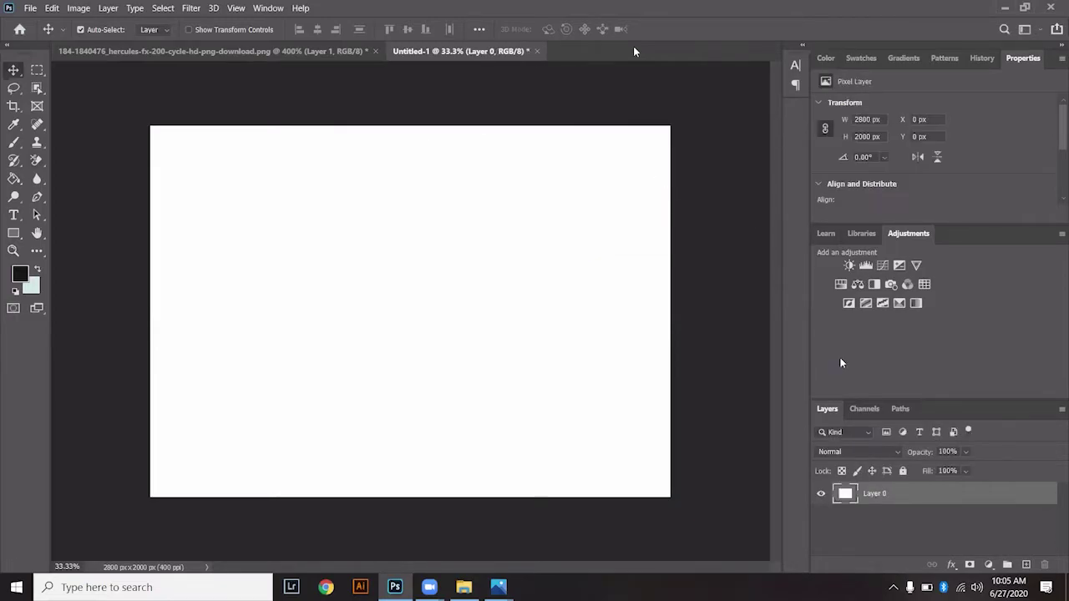
Draw a near-black rectangle about 2968 × 2099 px covering the whole canvas.
drag(867, 490, 9, 158)
click(18, 237)
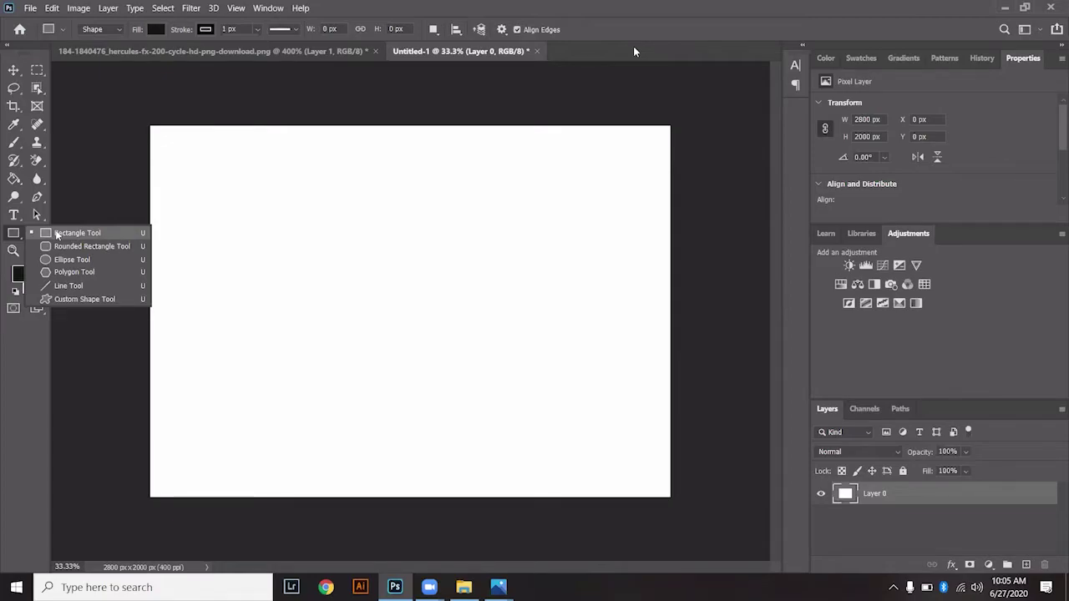
click(58, 232)
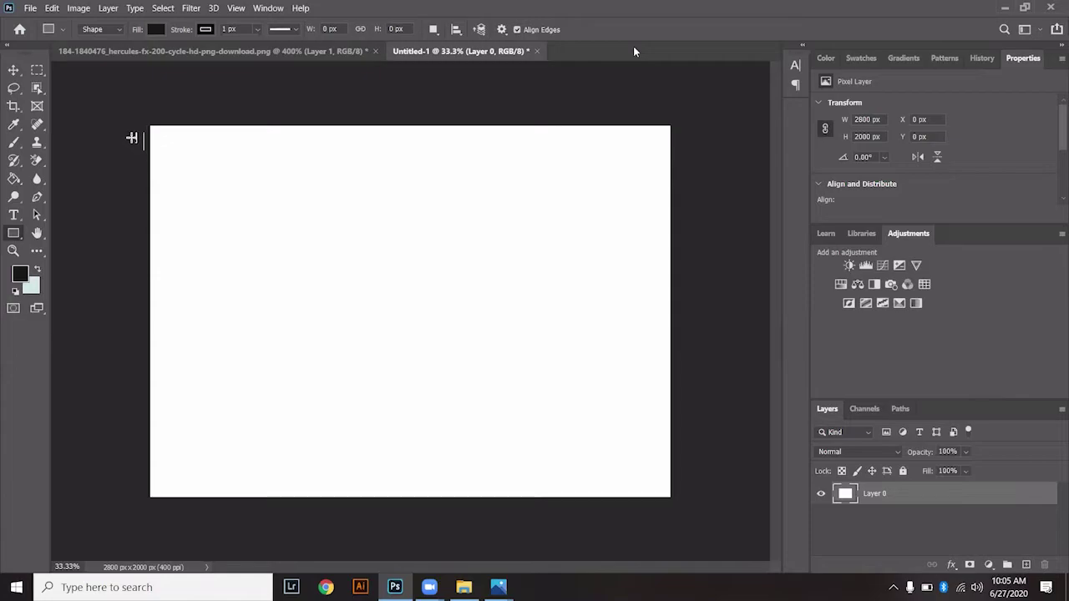
drag(131, 116, 599, 402)
drag(660, 474, 682, 504)
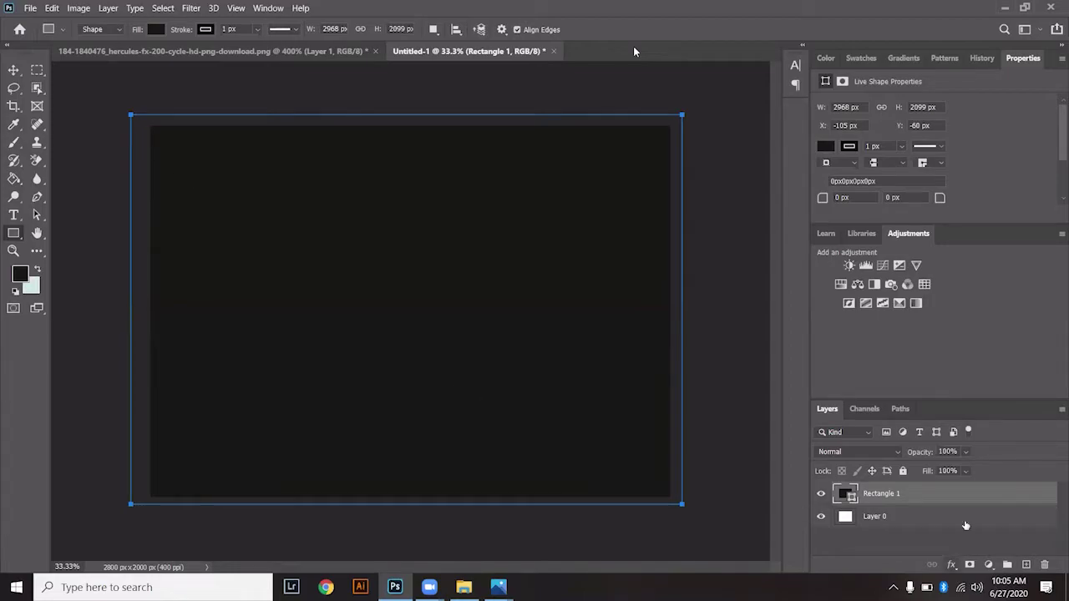
Undo the rectangle and the Background layer's conversion.
key(ctrl+z)
key(ctrl+z)
key(ctrl+z)
key(ctrl+z)
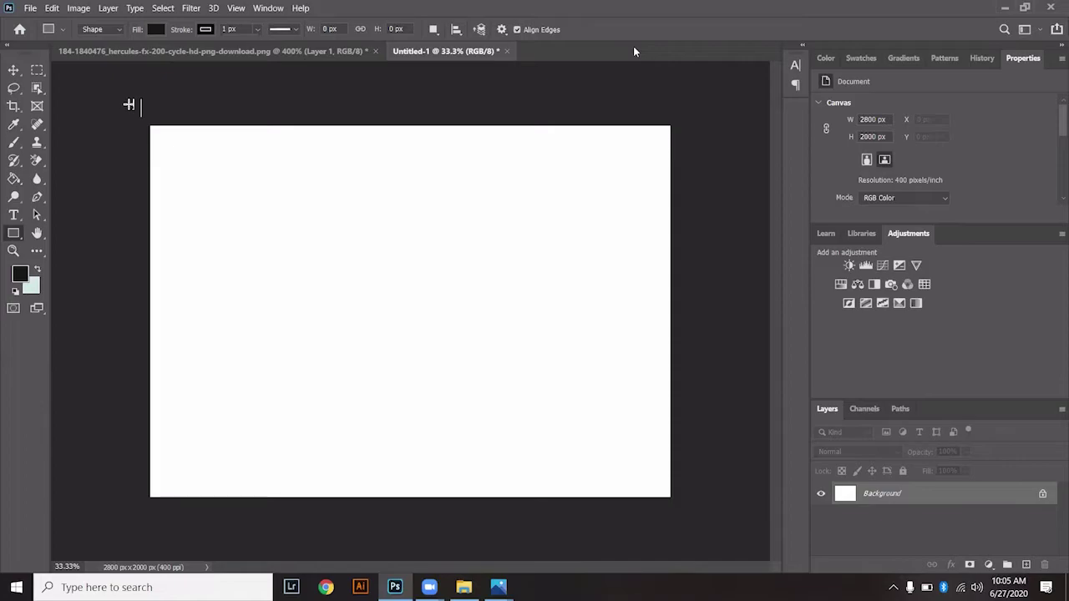
Draw a near-black rectangle about 3010 × 2205 px over the whole canvas and convert it to a smart object for the Camera Raw filter.
drag(127, 103, 686, 512)
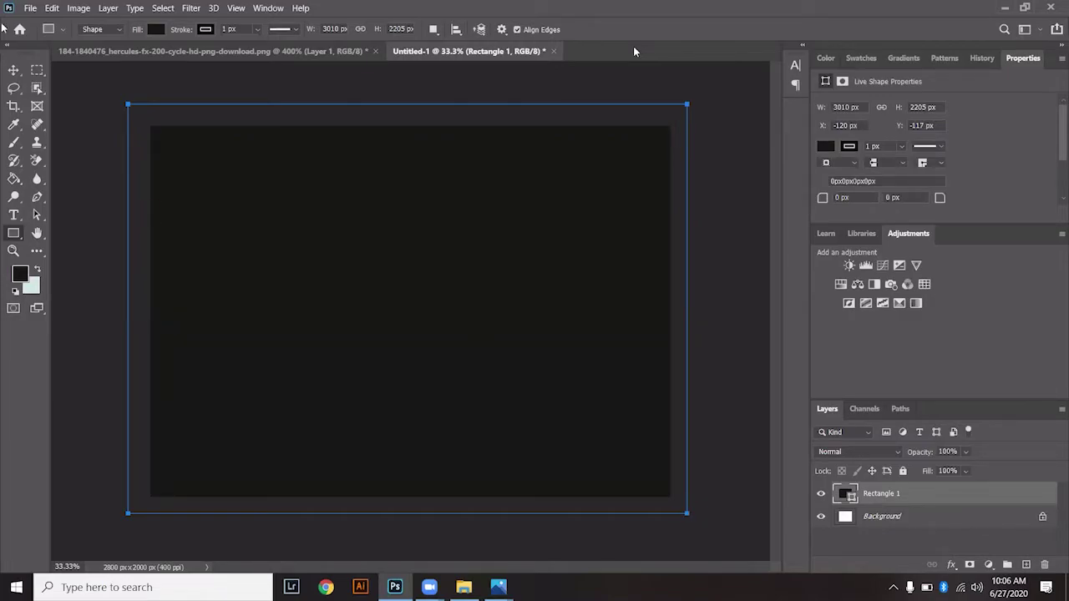
click(13, 70)
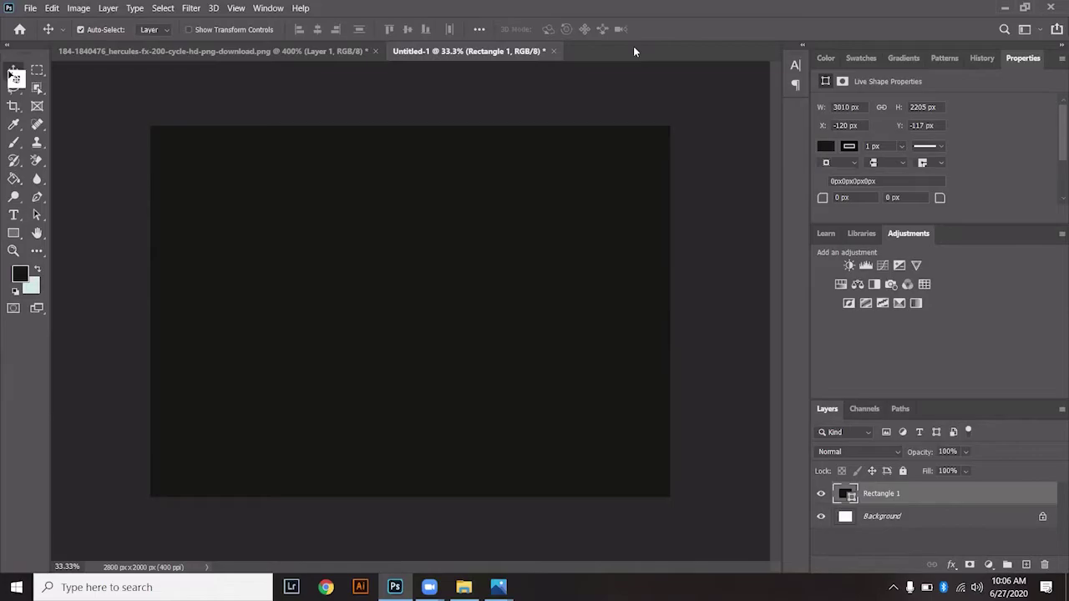
click(188, 10)
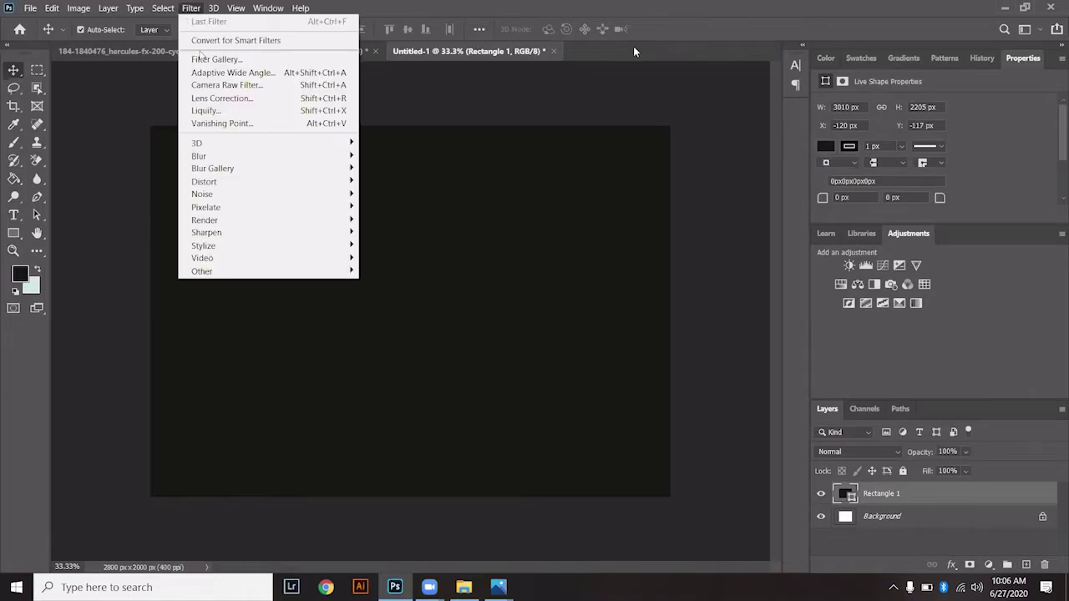
click(232, 87)
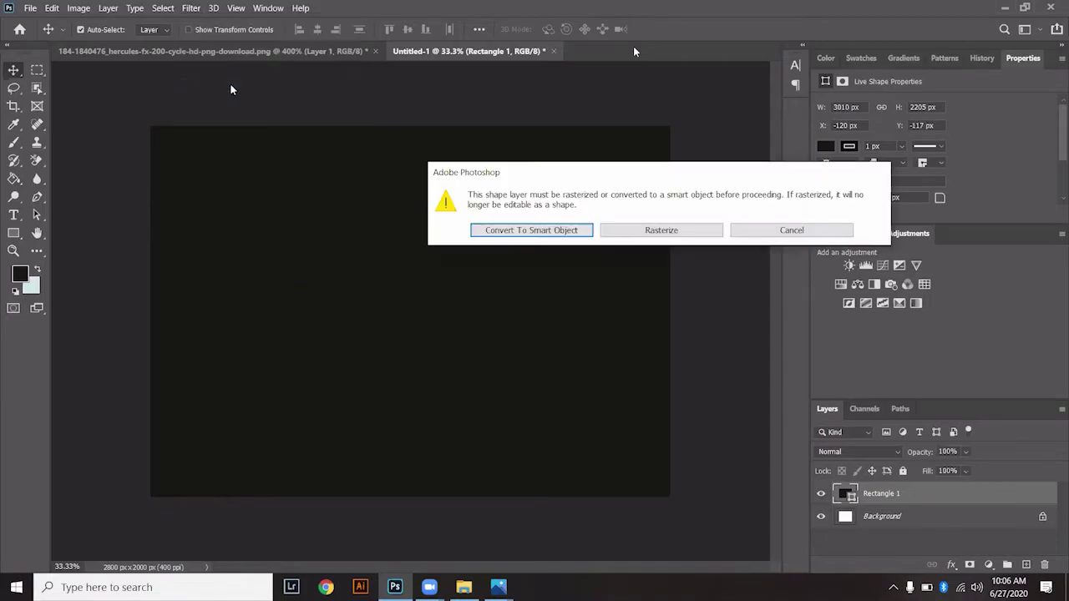
click(525, 231)
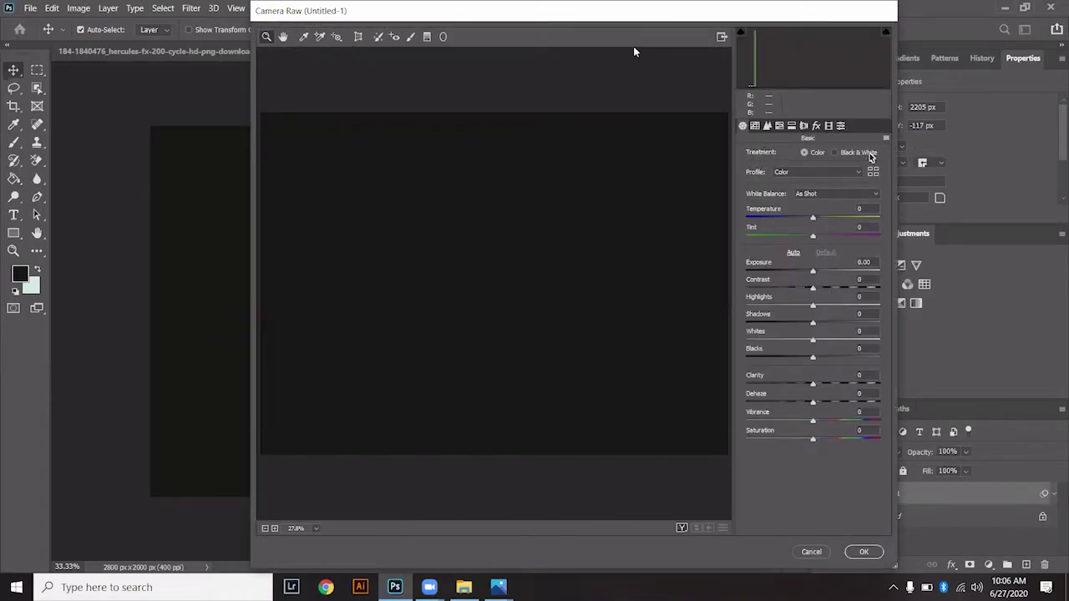
Add Camera Raw grain to the black rectangle with amount 100, size 66 and roughness 93.
click(818, 126)
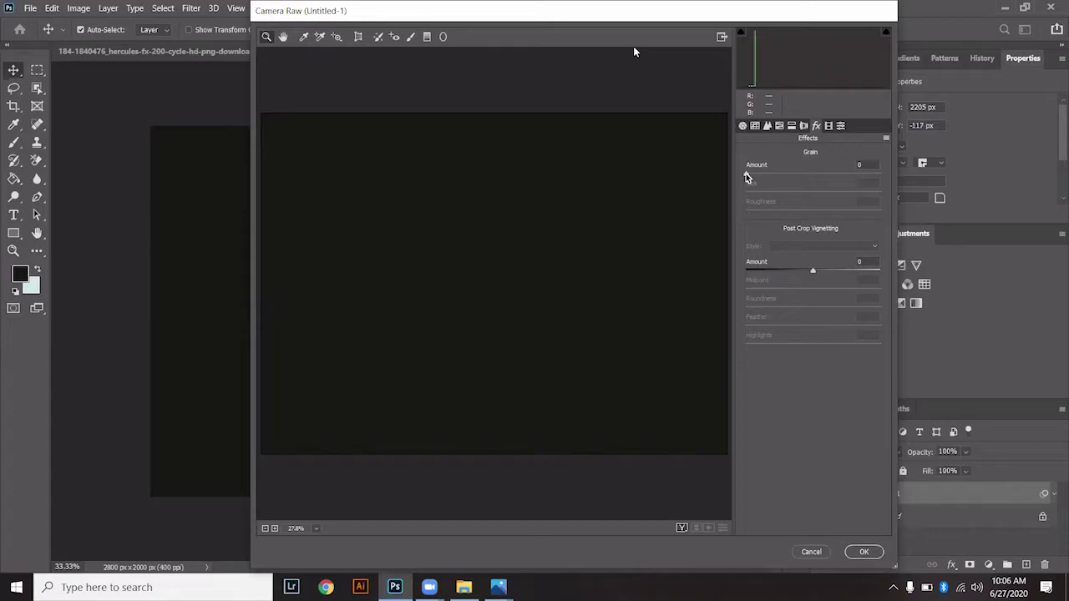
click(748, 177)
drag(813, 181, 882, 185)
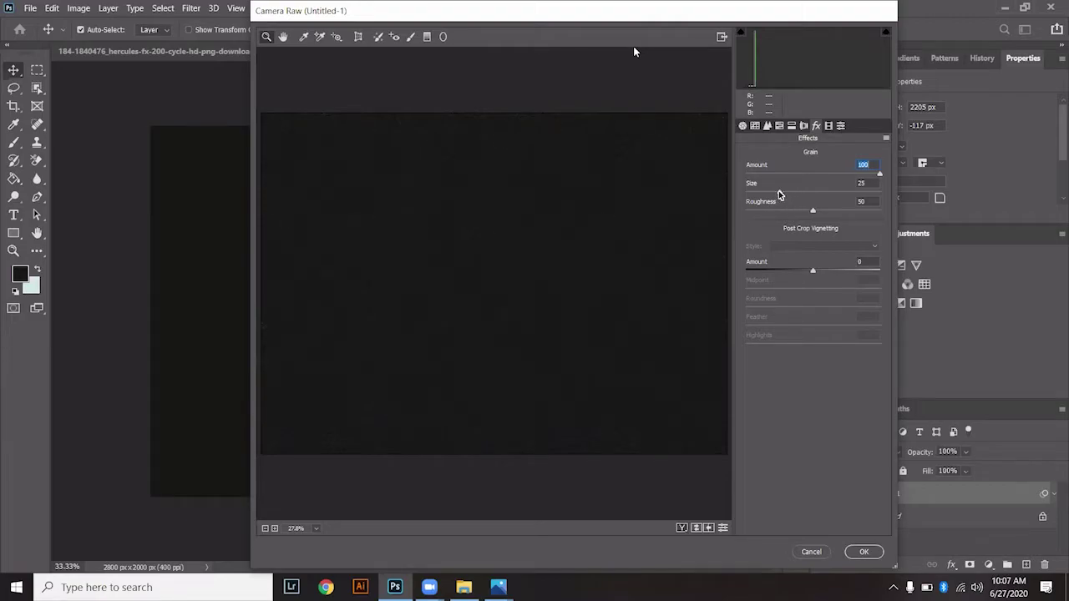
click(831, 199)
click(814, 213)
drag(853, 214, 867, 218)
drag(868, 218, 864, 219)
key(Up)
key(Up)
key(Up)
key(Up)
key(Up)
key(Up)
Set the post-crop vignette to amount -45, midpoint 43, roundness +31 and feather 100, and apply the Camera Raw filter.
drag(806, 276, 782, 277)
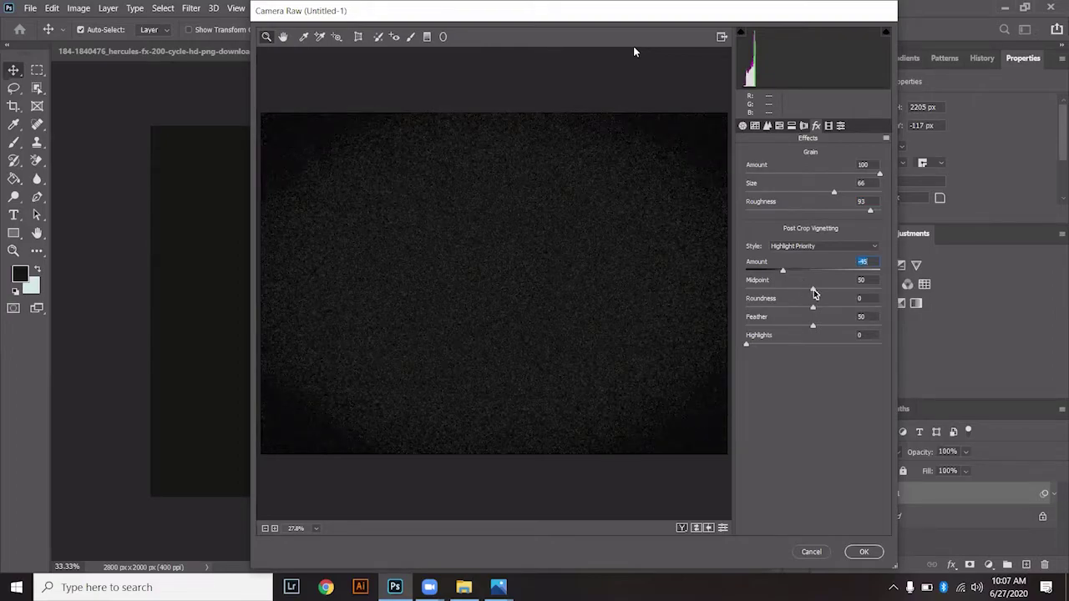
mouse_move(814, 293)
mouse_down()
mouse_move(855, 299)
mouse_move(802, 301)
mouse_up()
drag(803, 291, 804, 289)
drag(814, 311, 874, 337)
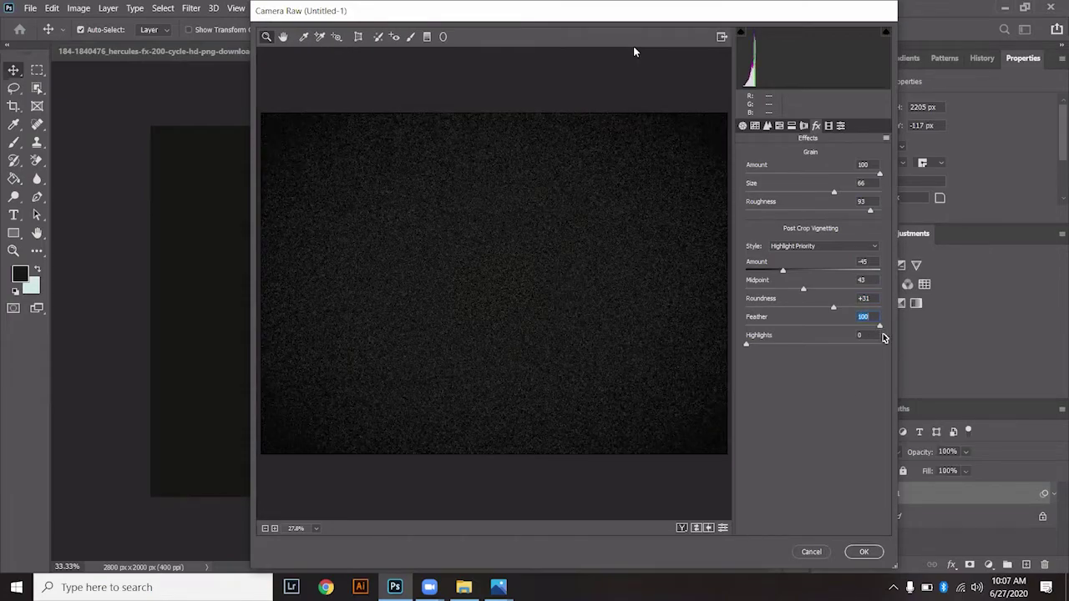
click(860, 553)
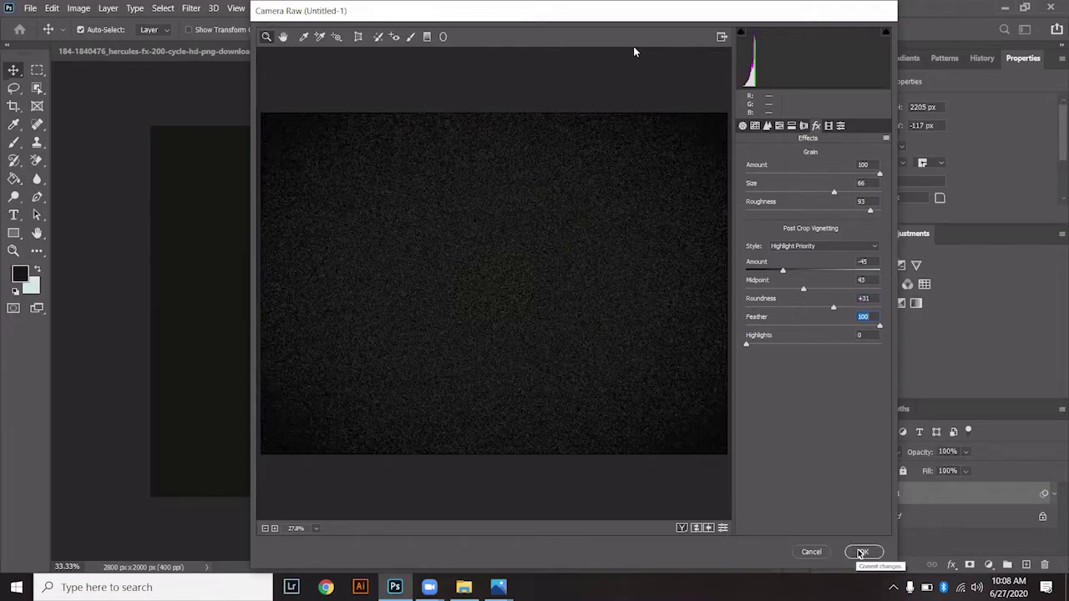
click(863, 552)
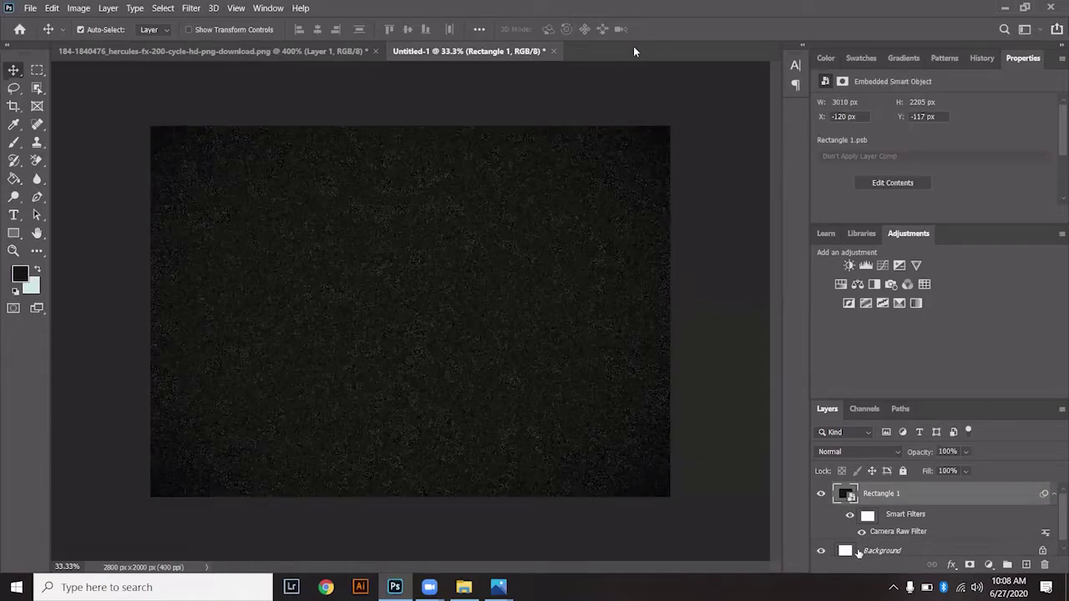
Add a new layer and draw a rectangle about 2004 × 1346 px extending past the canvas's left edge.
click(1026, 564)
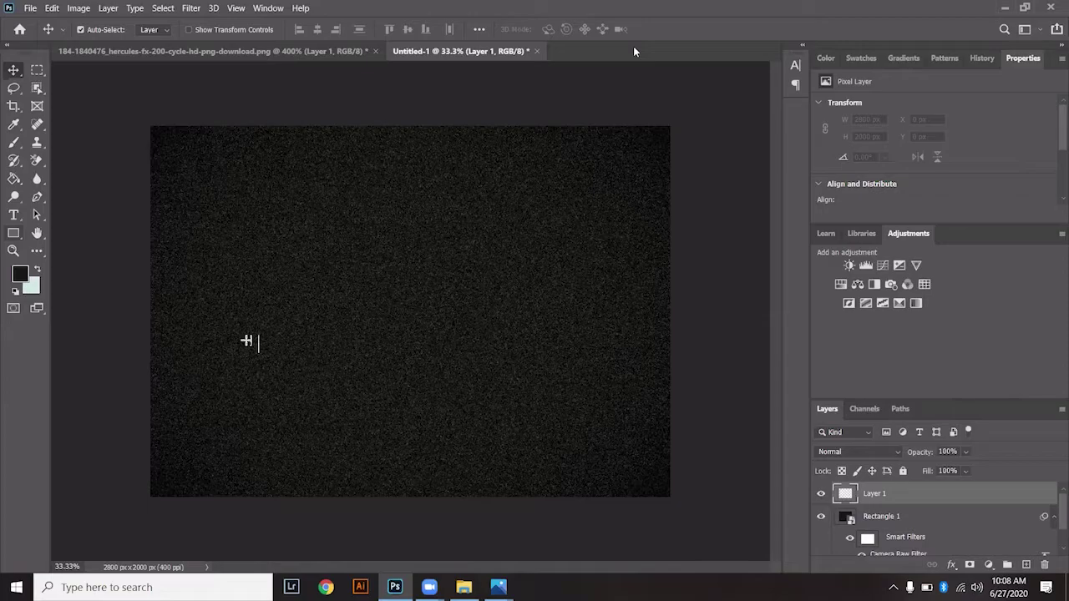
right_click(13, 233)
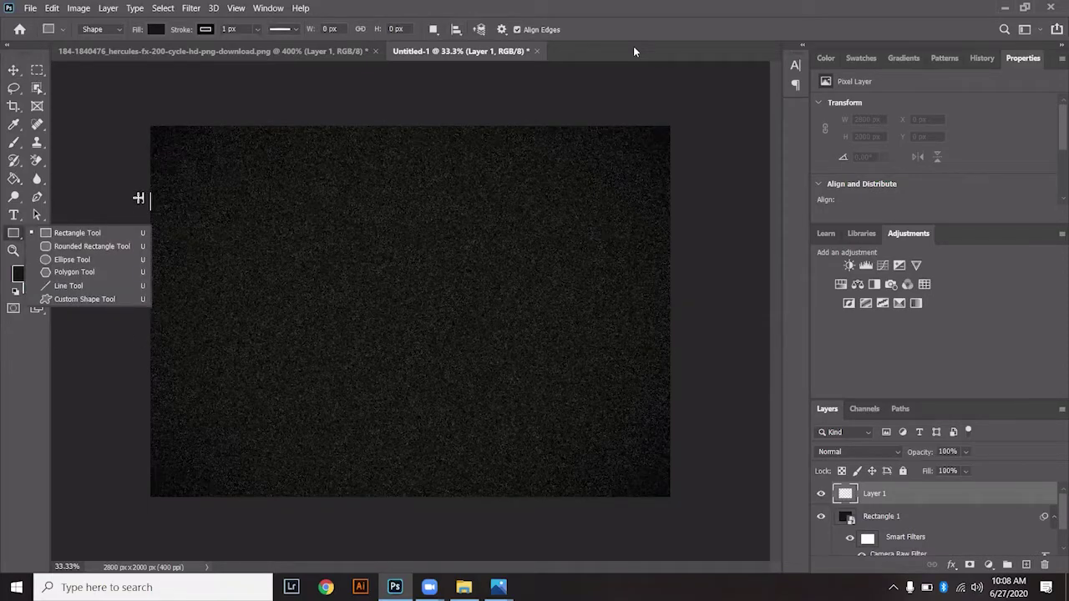
click(140, 198)
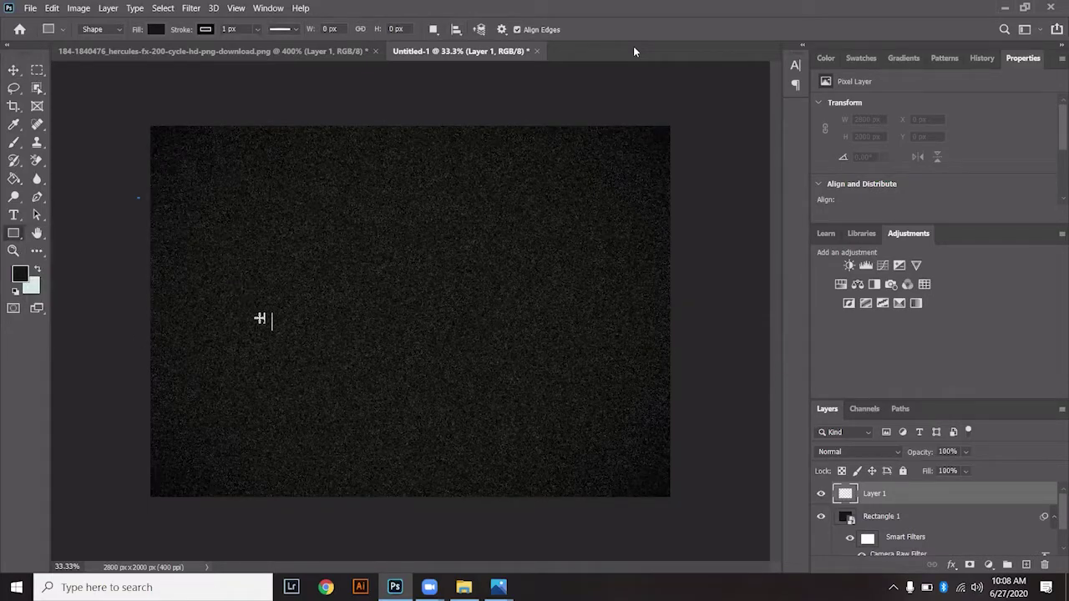
drag(441, 409, 510, 447)
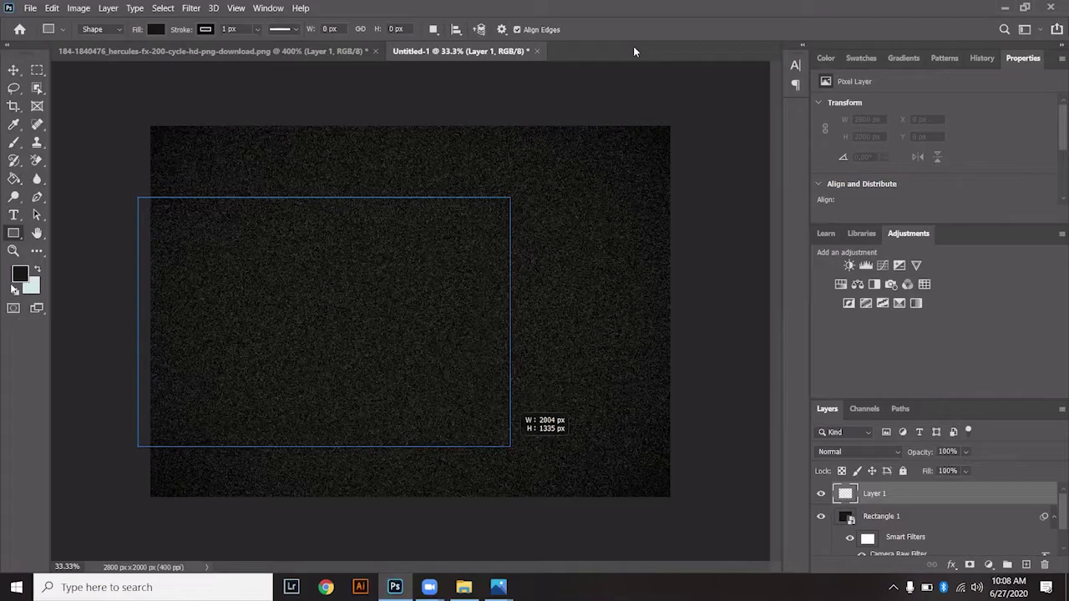
Set the foreground color and the new rectangle's fill to mid gray, about #697169 for the fill.
click(18, 277)
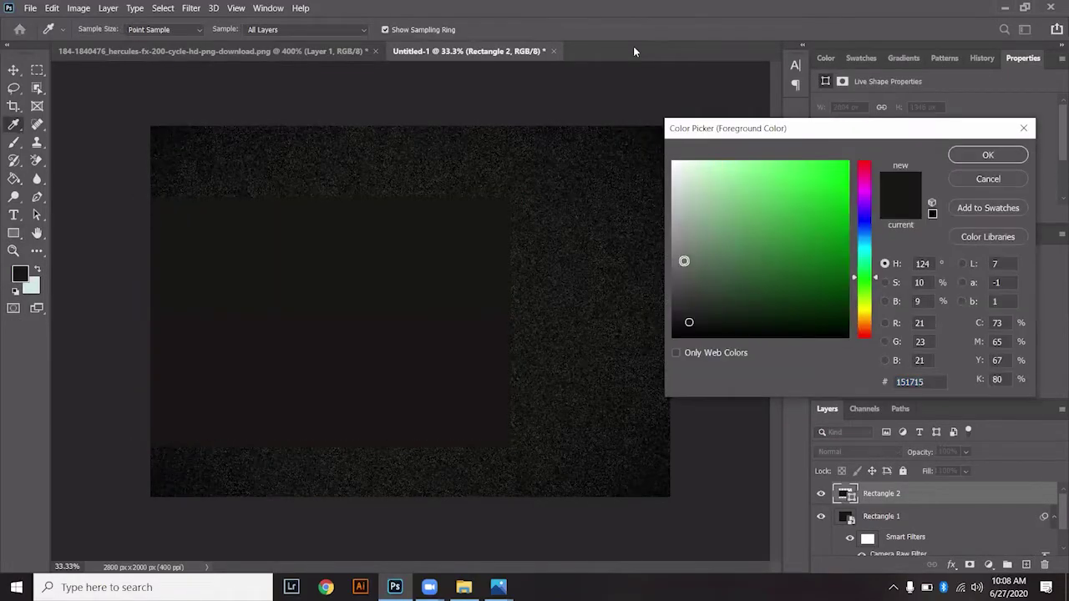
click(678, 261)
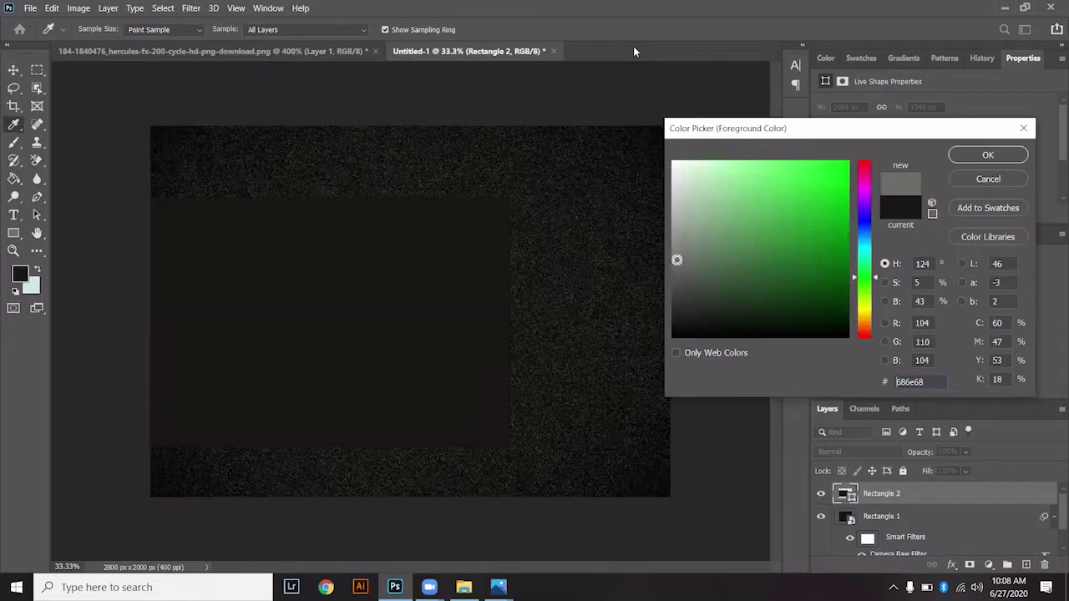
click(963, 155)
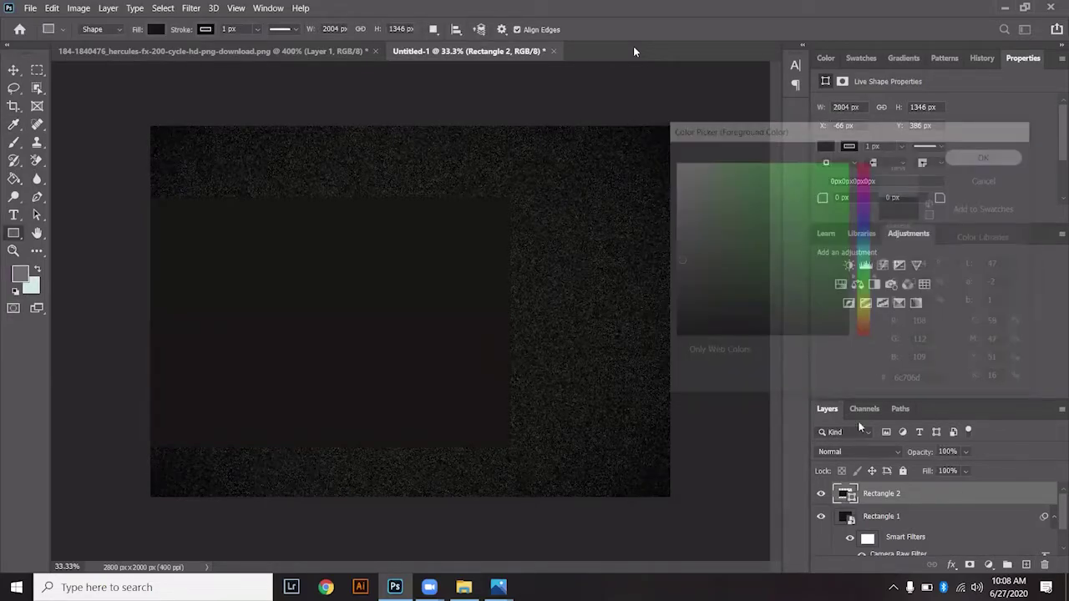
double_click(843, 496)
drag(693, 261, 676, 252)
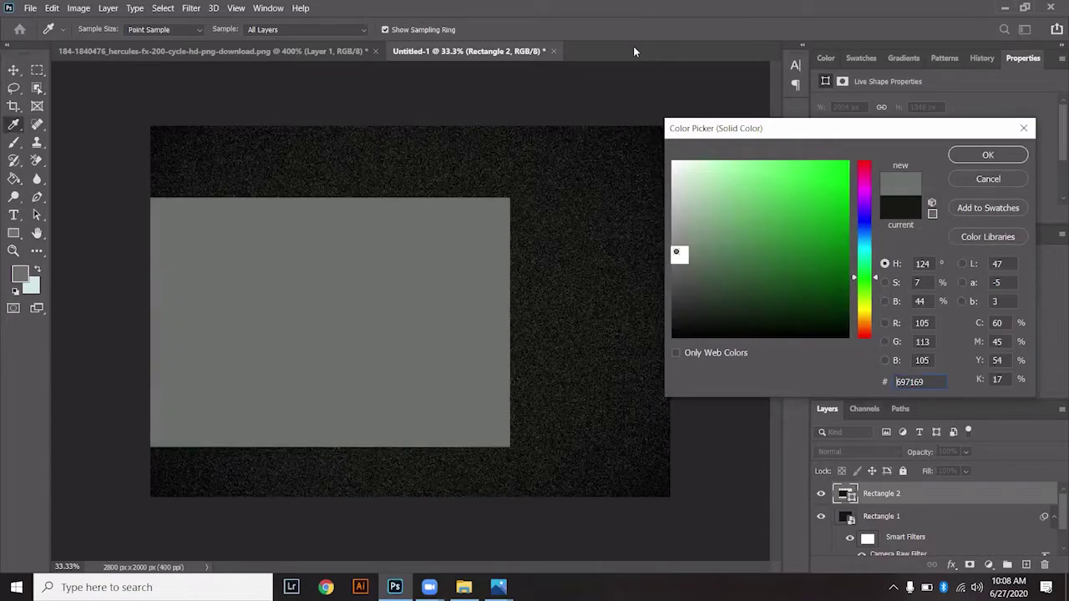
click(960, 159)
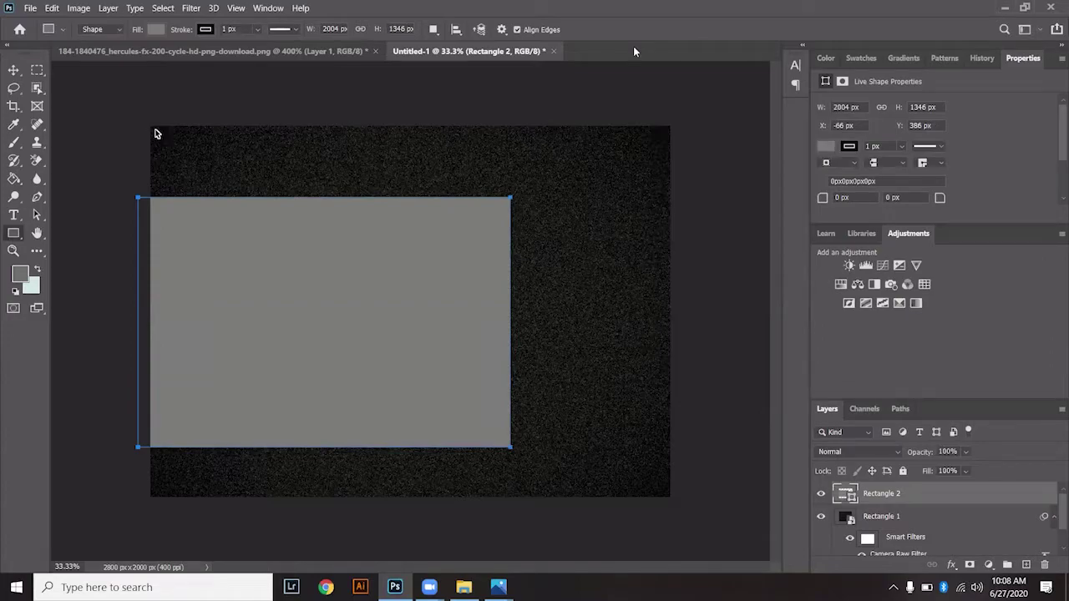
Rotate the gray rectangle about -18.64°, move it toward the canvas's lower-left corner, and accept its conversion to a regular path.
key(ctrl+t)
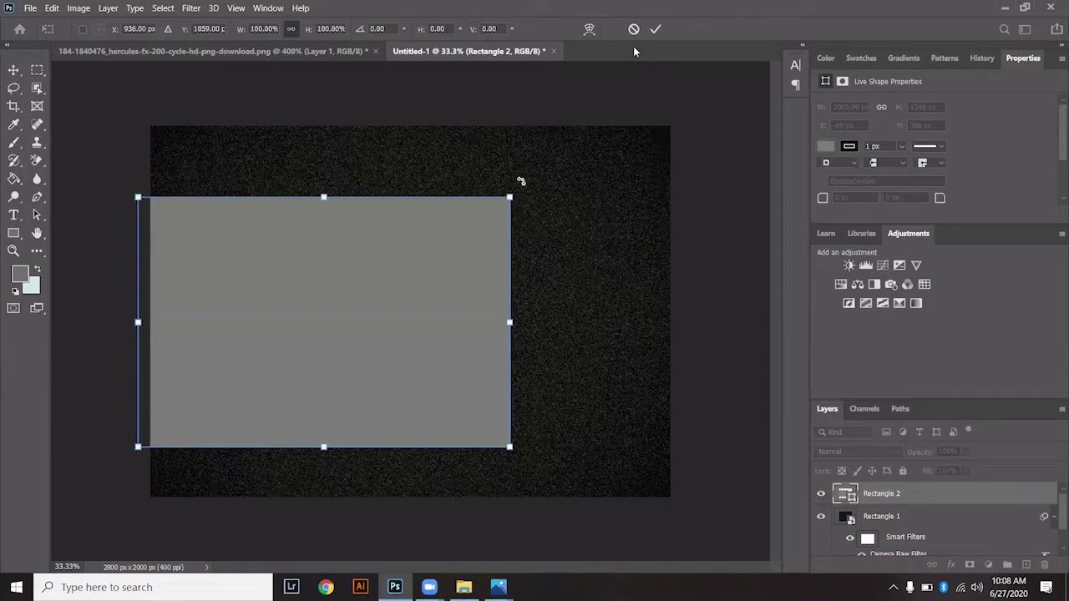
drag(499, 165, 457, 147)
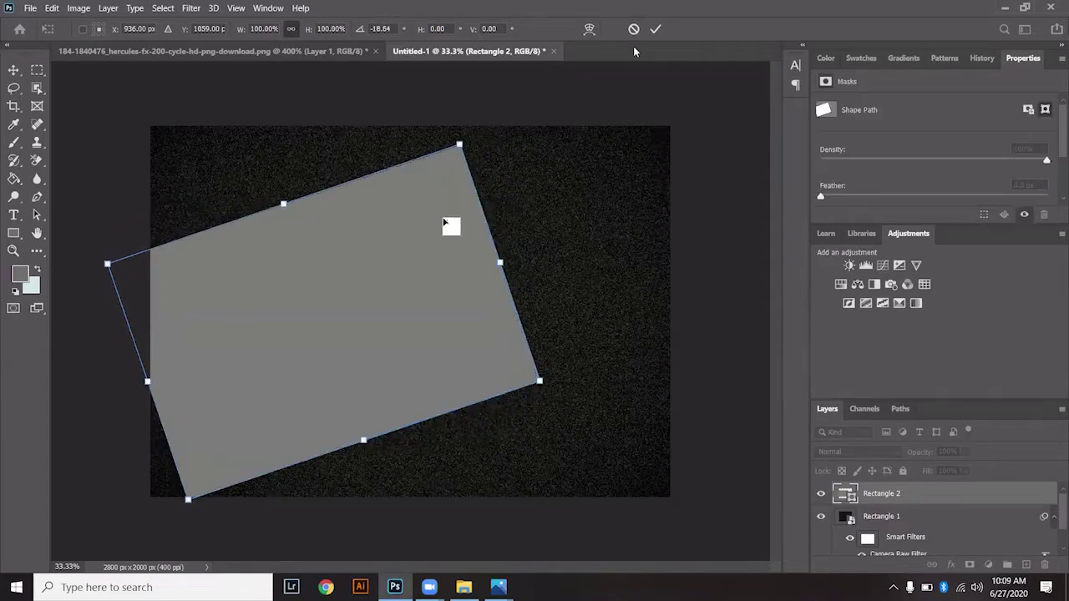
drag(444, 222, 423, 286)
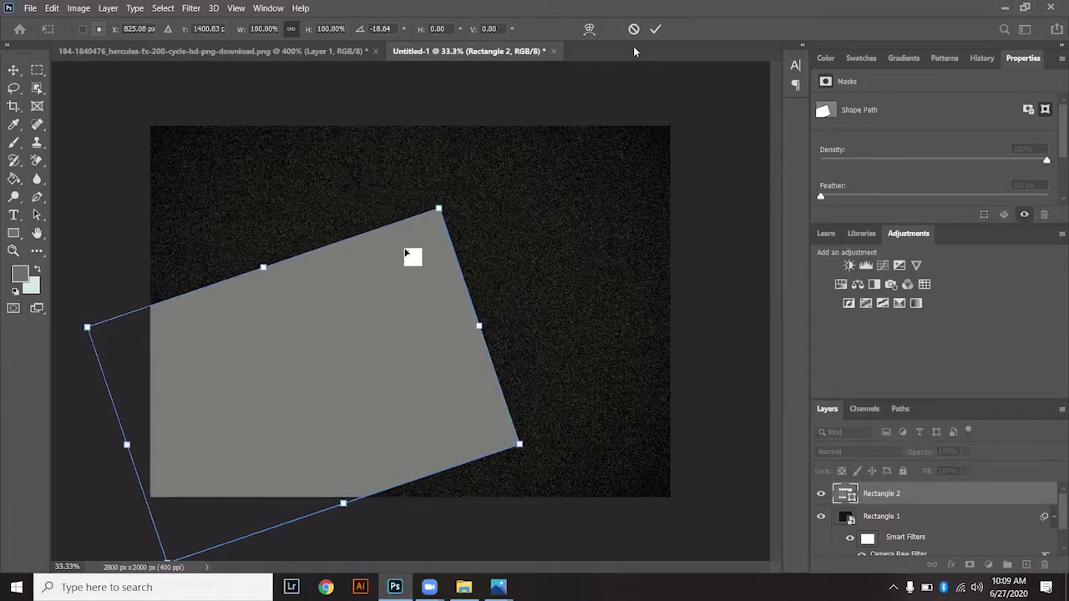
key(u)
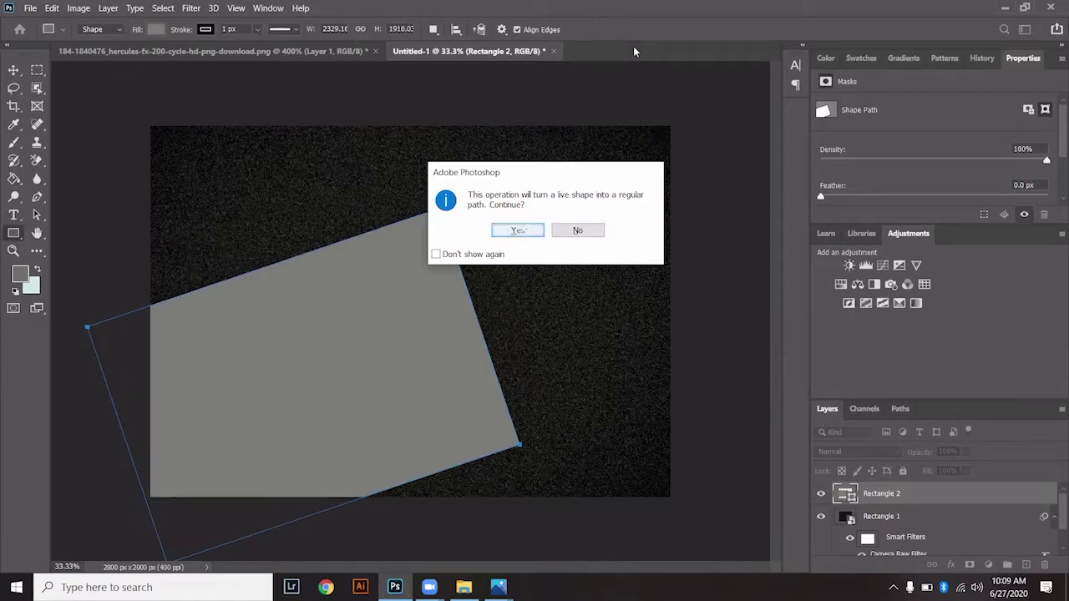
click(520, 229)
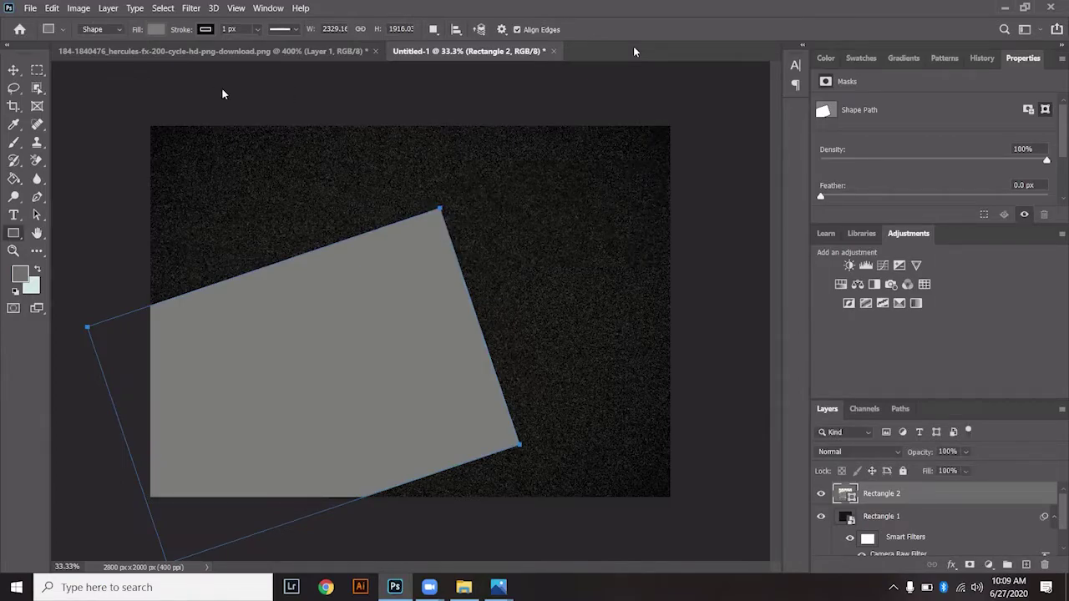
click(15, 70)
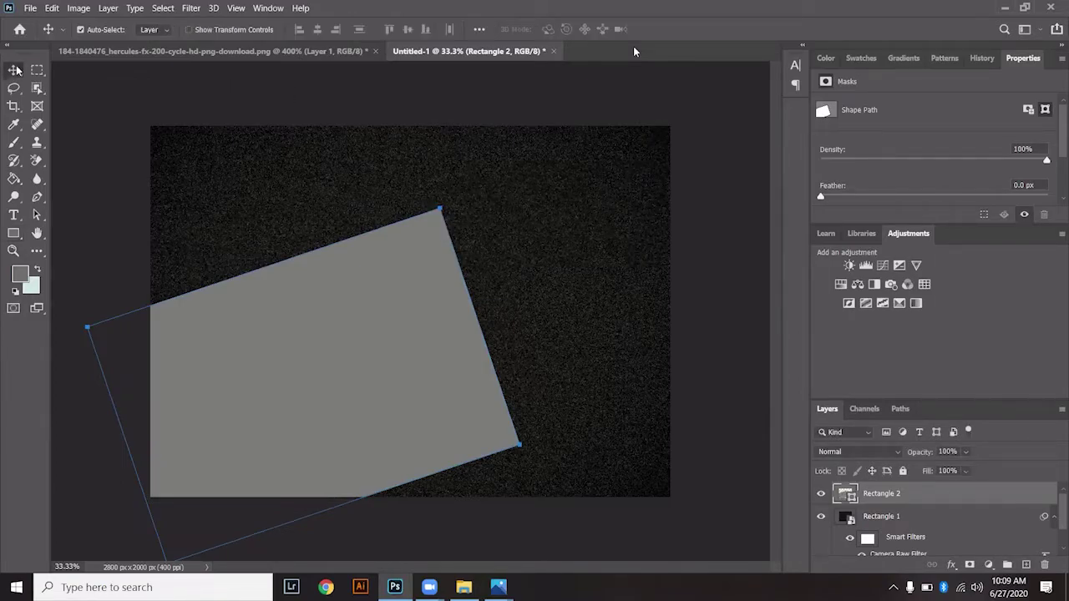
Try the last-used Camera Raw filter on the rotated gray rectangle, and undo it.
click(190, 9)
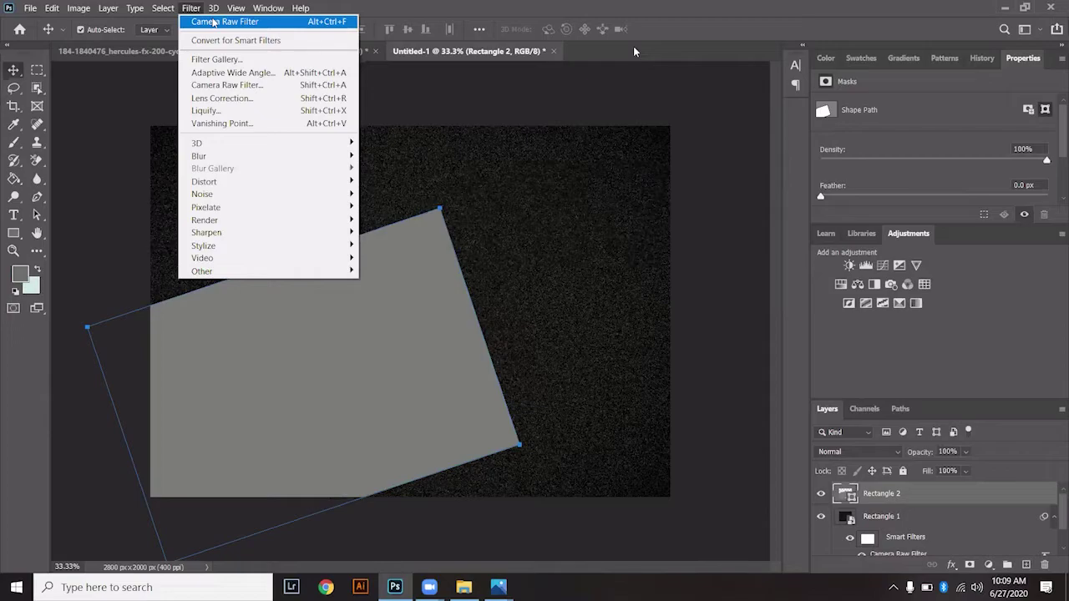
click(213, 20)
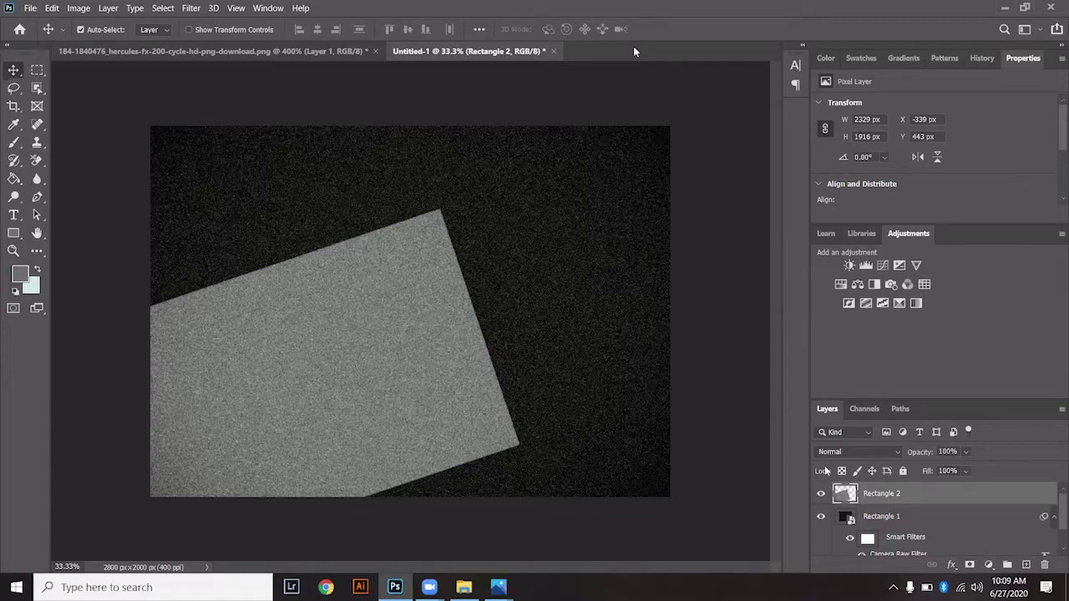
key(z)
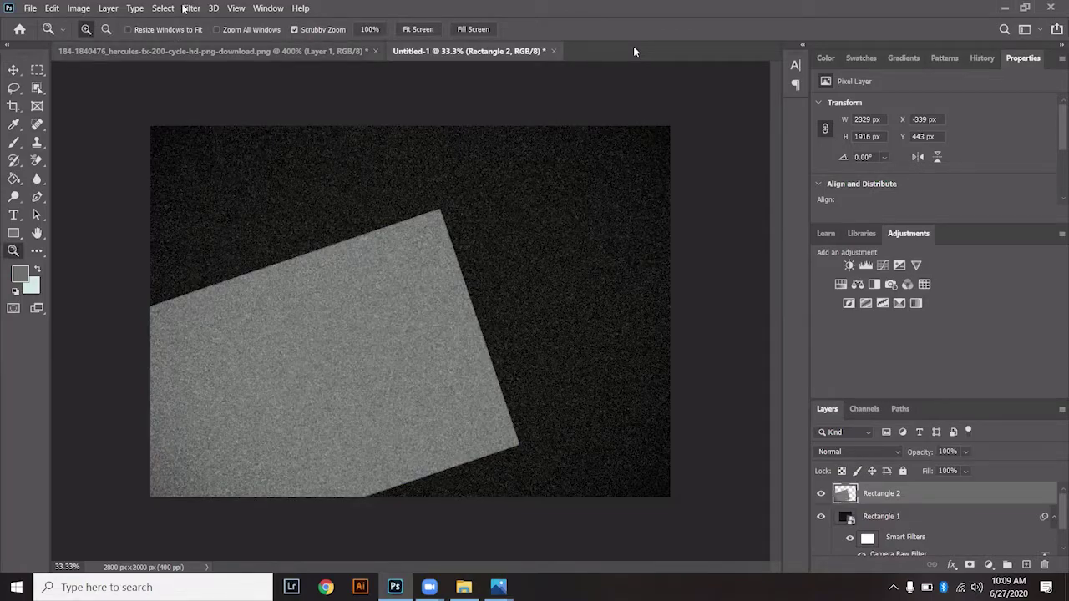
key(ctrl+z)
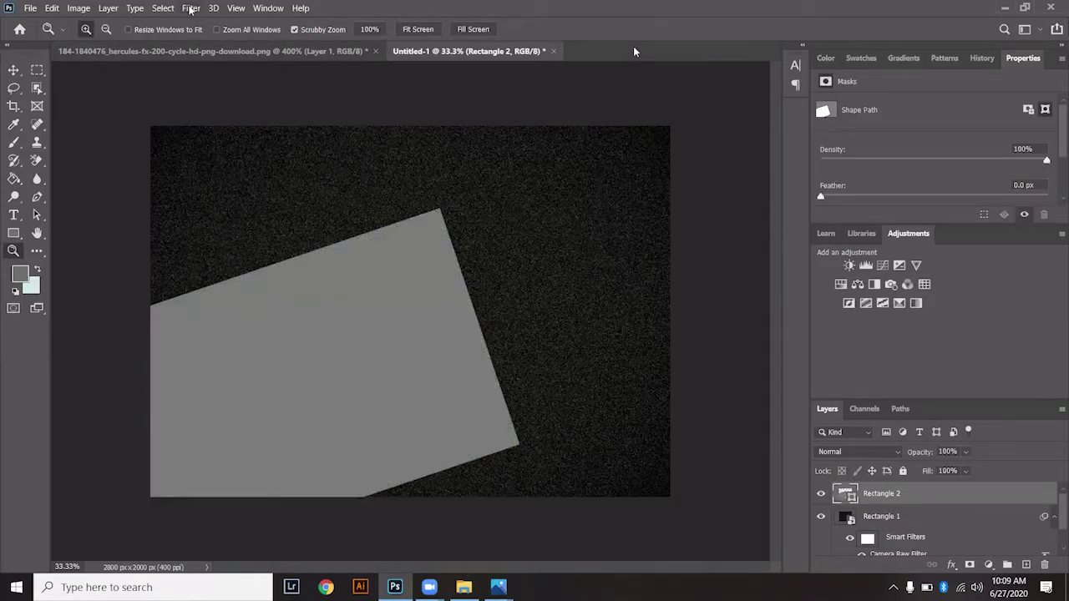
Open the Camera Raw filter on the gray rectangle as a smart object and set grain amount 96, size 76 and roughness 100.
click(191, 8)
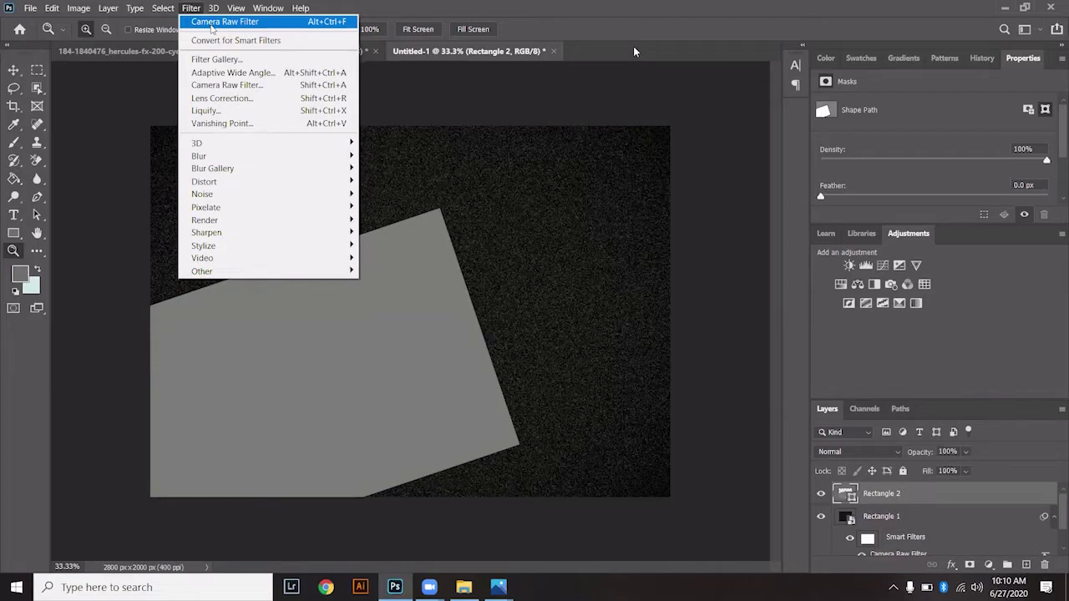
key(Return)
key(Return)
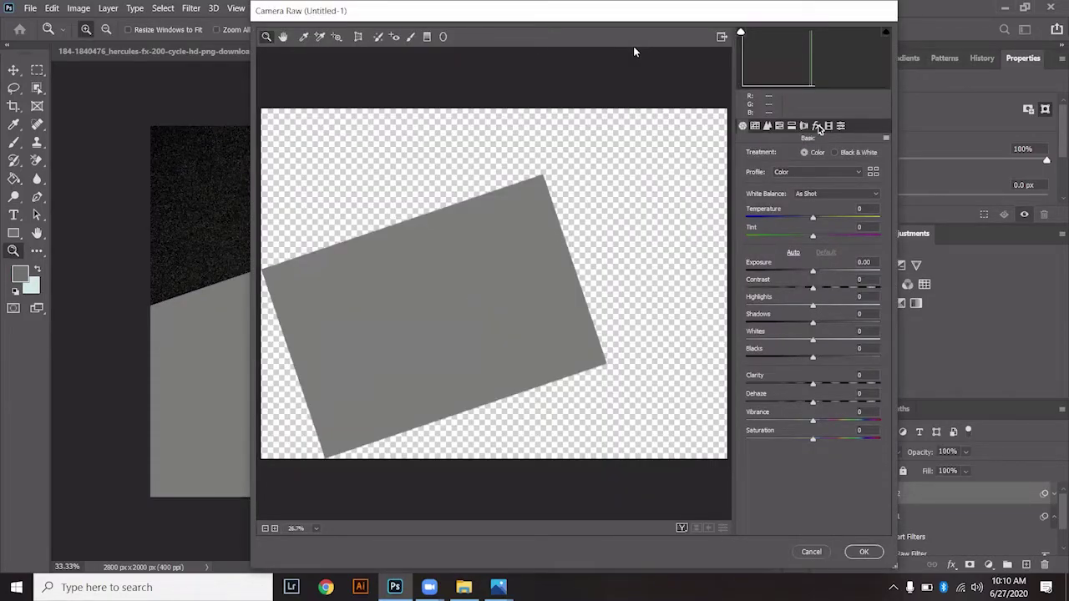
click(817, 126)
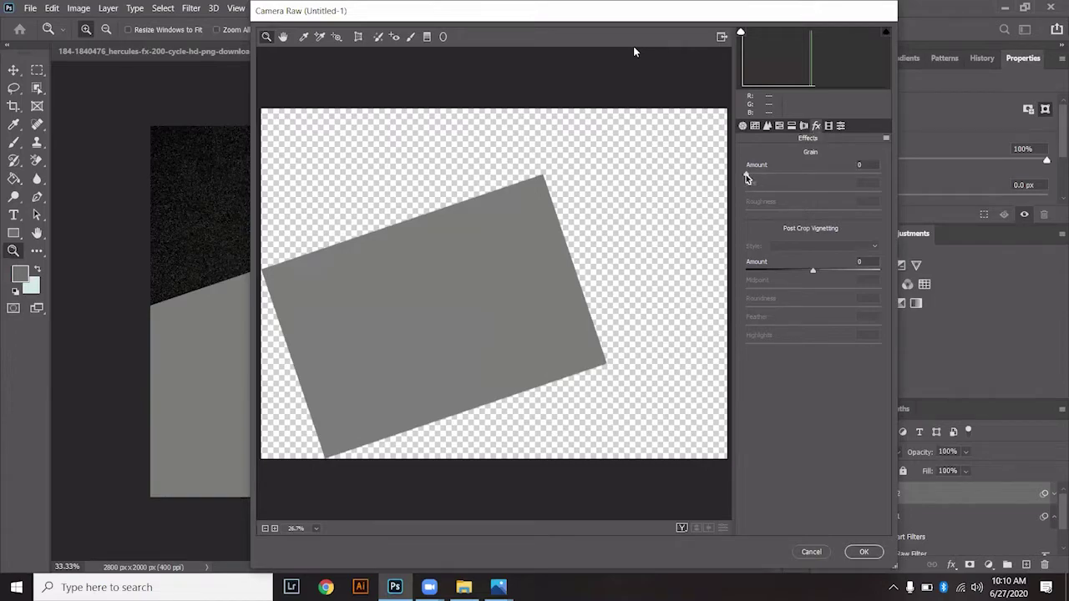
click(747, 176)
drag(759, 185, 875, 180)
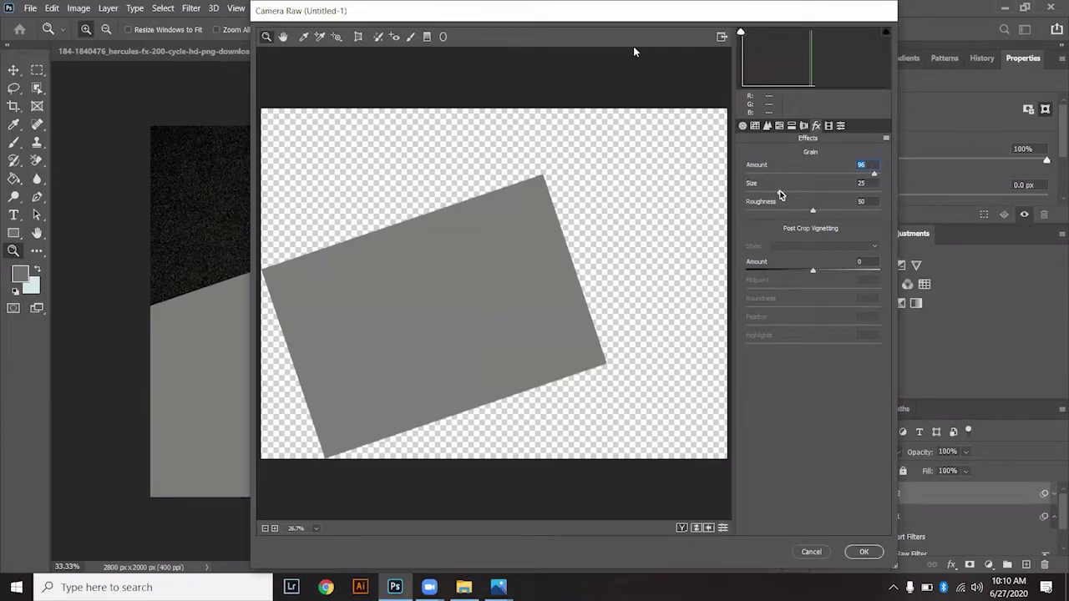
drag(780, 193, 848, 193)
drag(812, 214, 883, 220)
Give the gray rectangle a post-crop vignette with amount -77, midpoint 21, roundness +50 and feather 100, and apply the filter.
drag(812, 271, 761, 272)
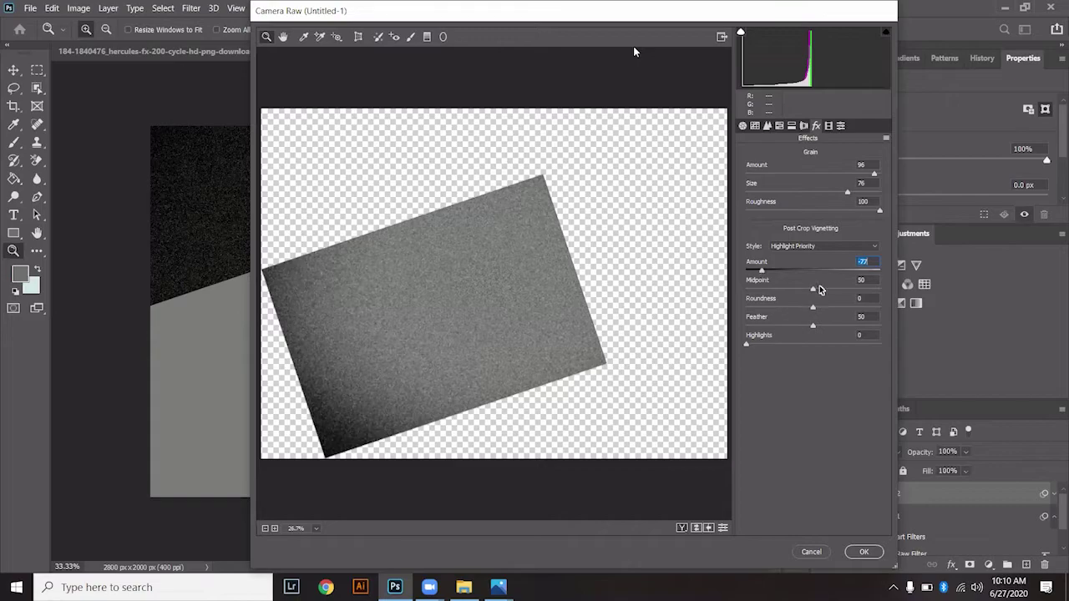
click(814, 290)
drag(814, 292, 794, 305)
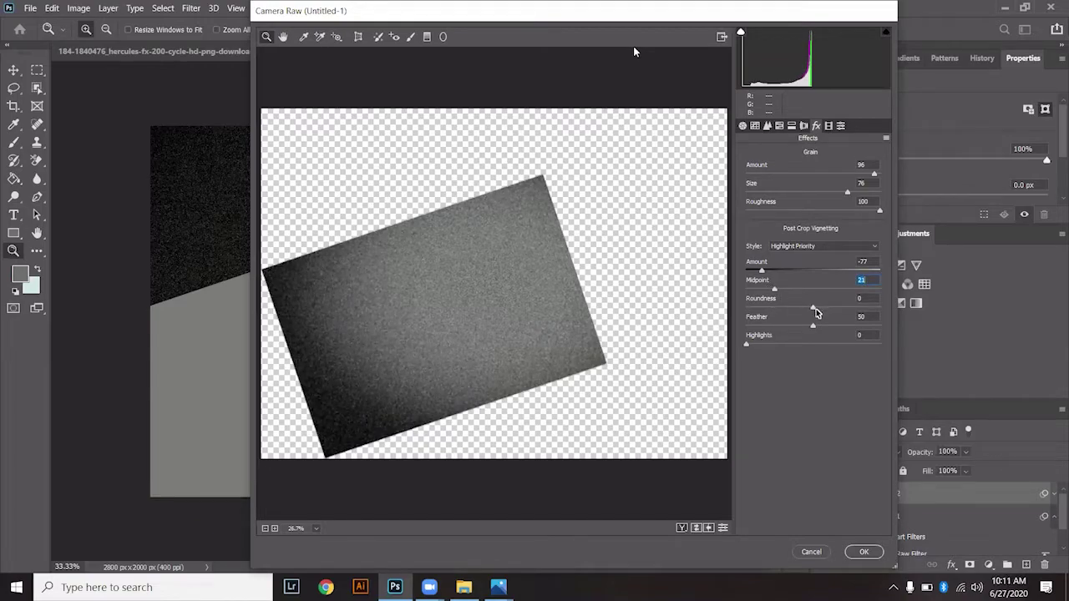
drag(817, 312, 846, 323)
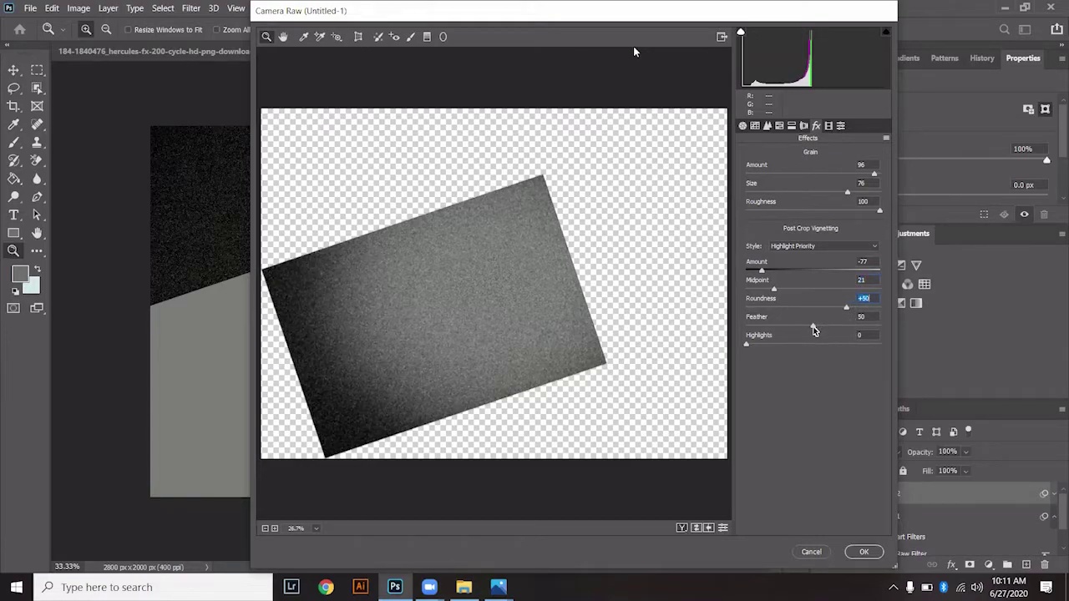
click(814, 328)
text(100)
key(Return)
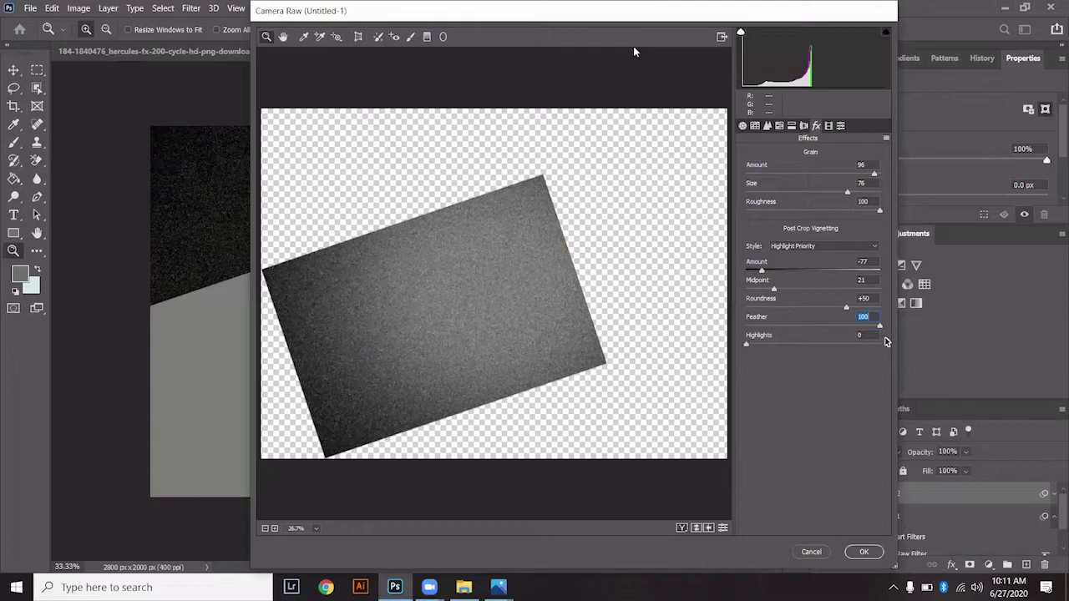
click(861, 554)
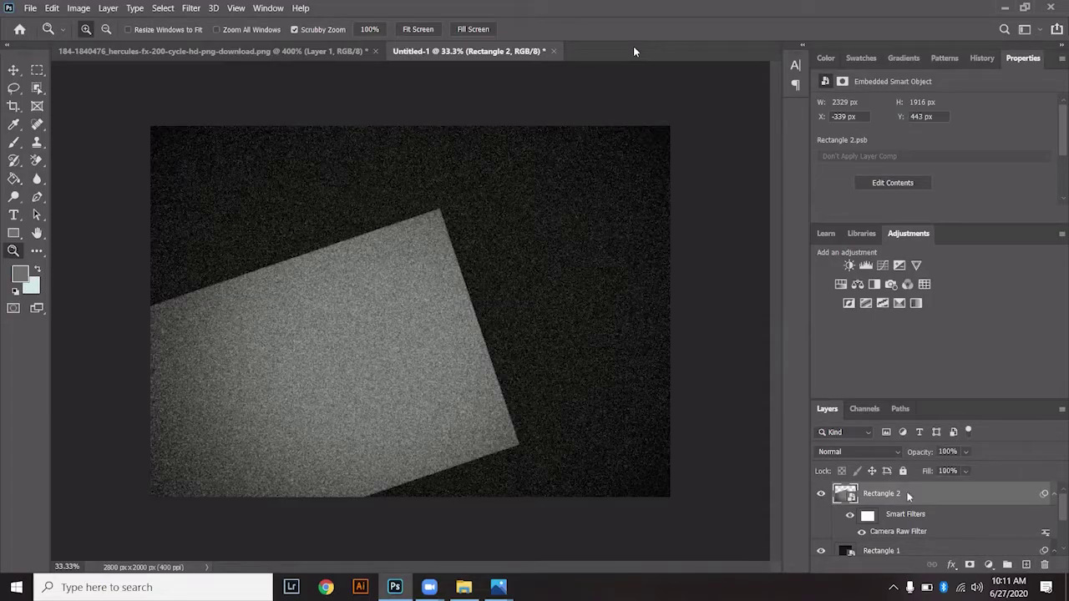
Add a drop shadow to the gray rectangle's layer with distance 20 px and spread 25%.
double_click(908, 495)
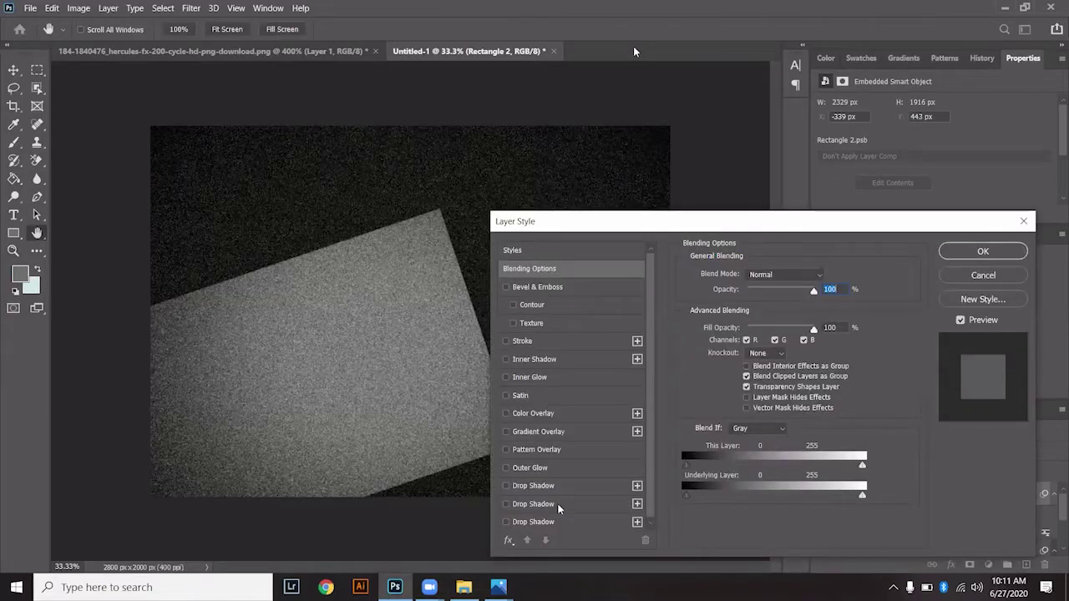
click(533, 504)
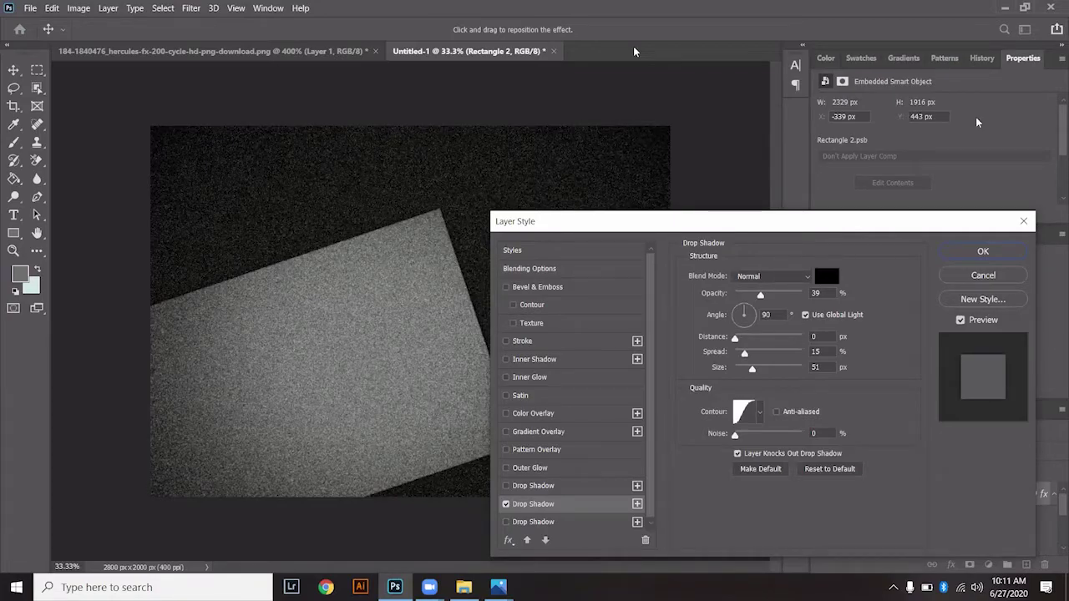
drag(835, 224, 976, 118)
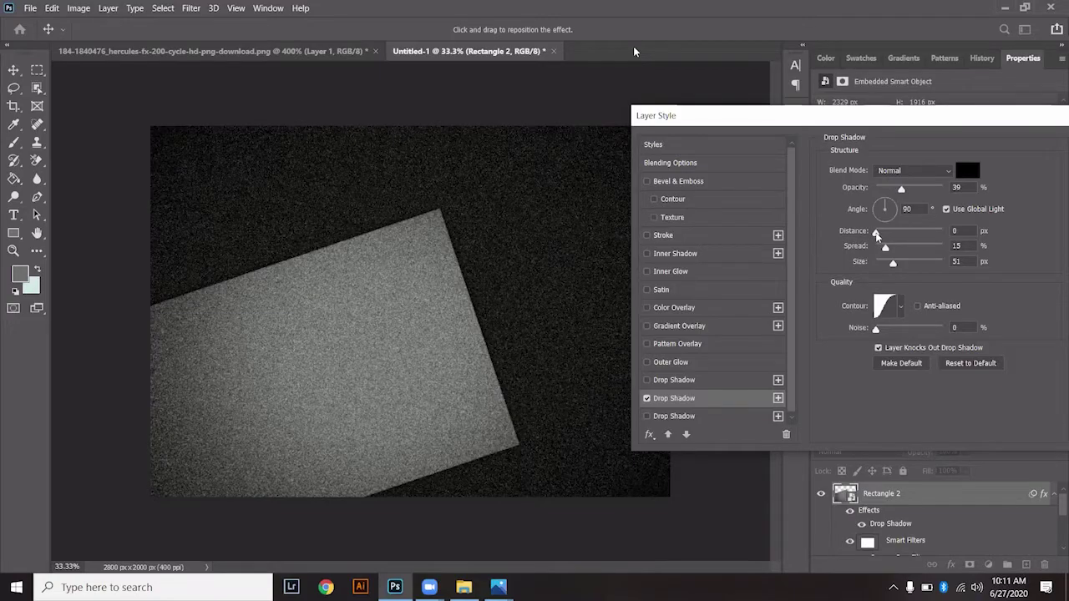
mouse_move(876, 236)
mouse_down()
mouse_move(891, 239)
mouse_move(888, 251)
mouse_up()
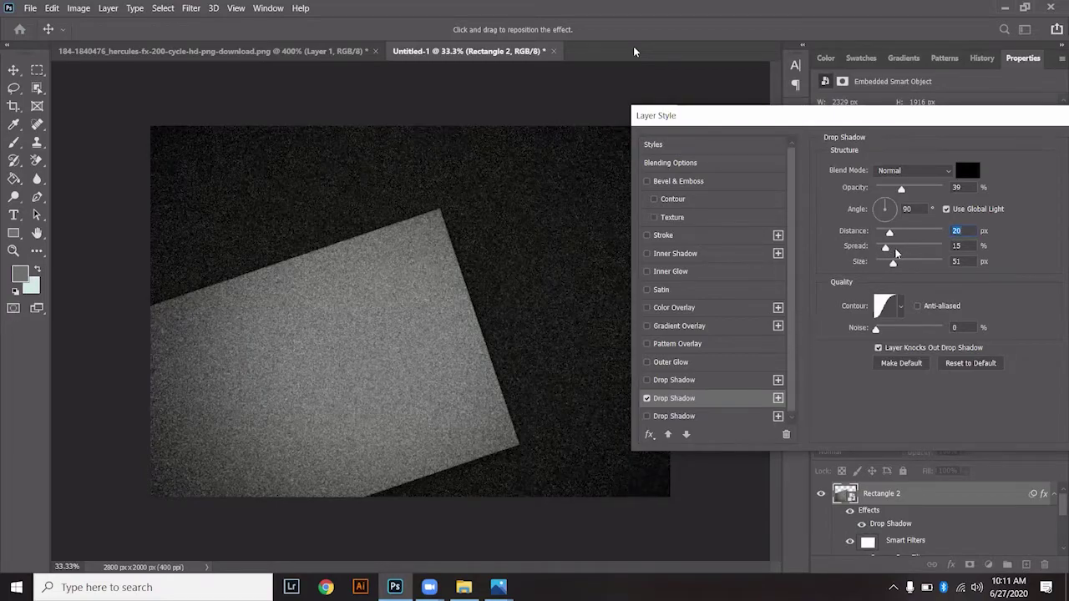
click(894, 251)
key(Tab)
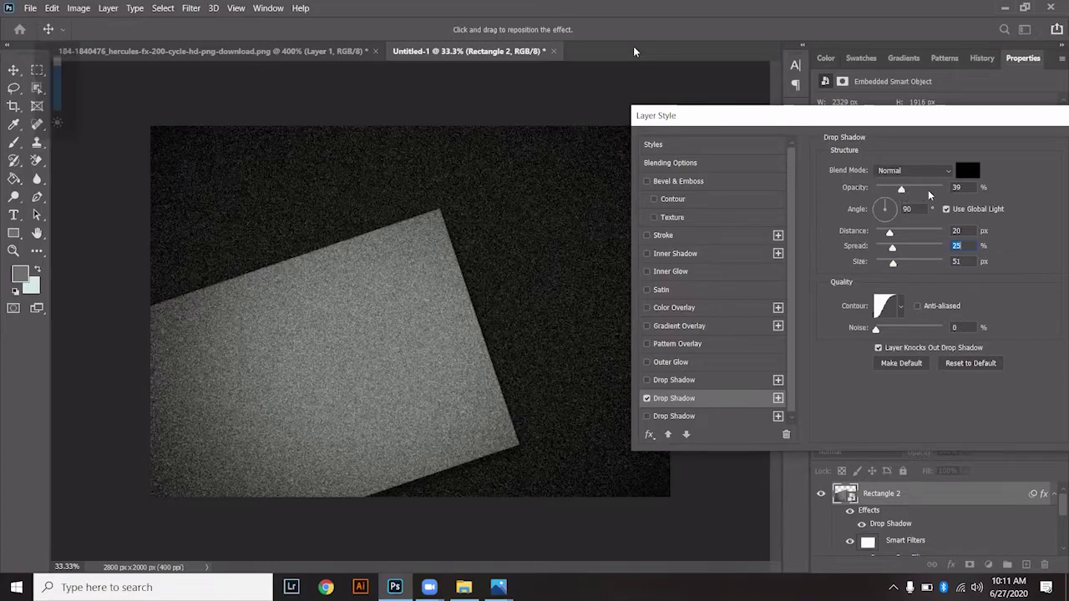
Set the rectangle's drop shadow to 71% opacity and a 130° angle, and apply the layer style.
click(923, 190)
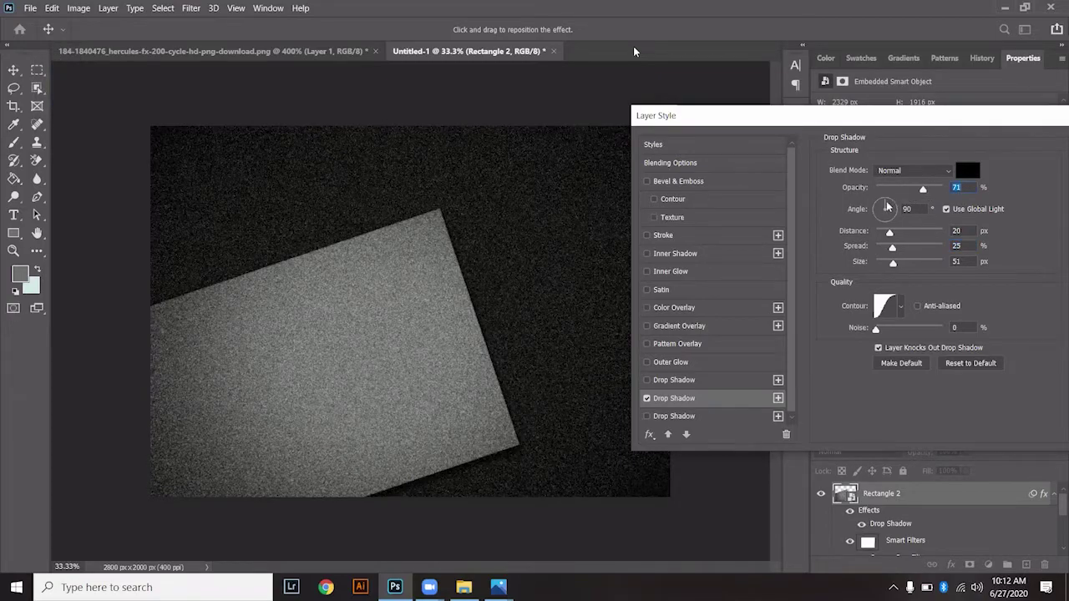
drag(886, 204, 879, 209)
key(Tab)
text(130)
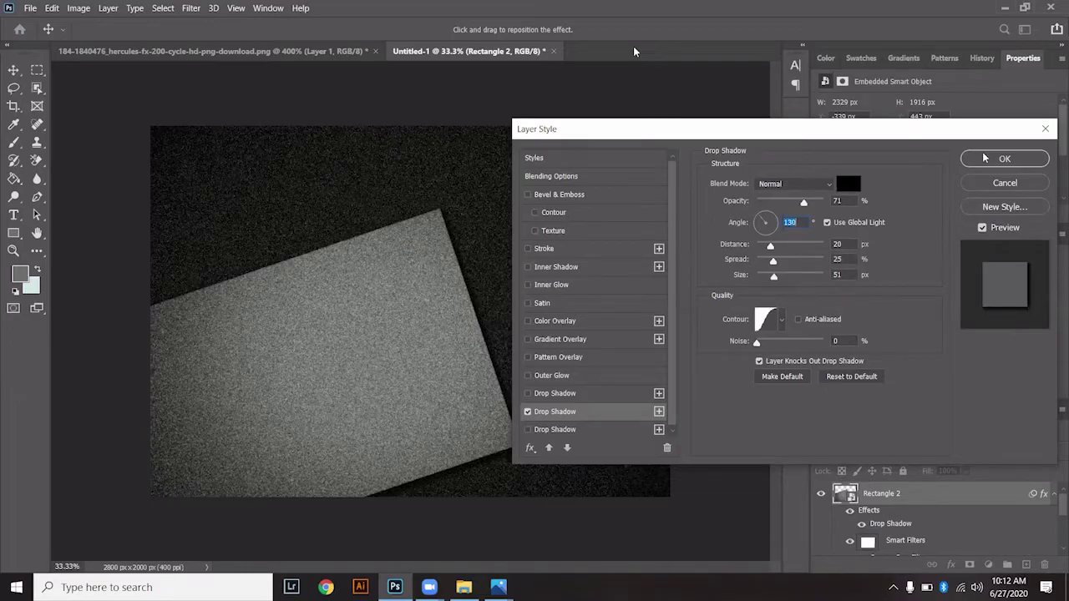
click(985, 157)
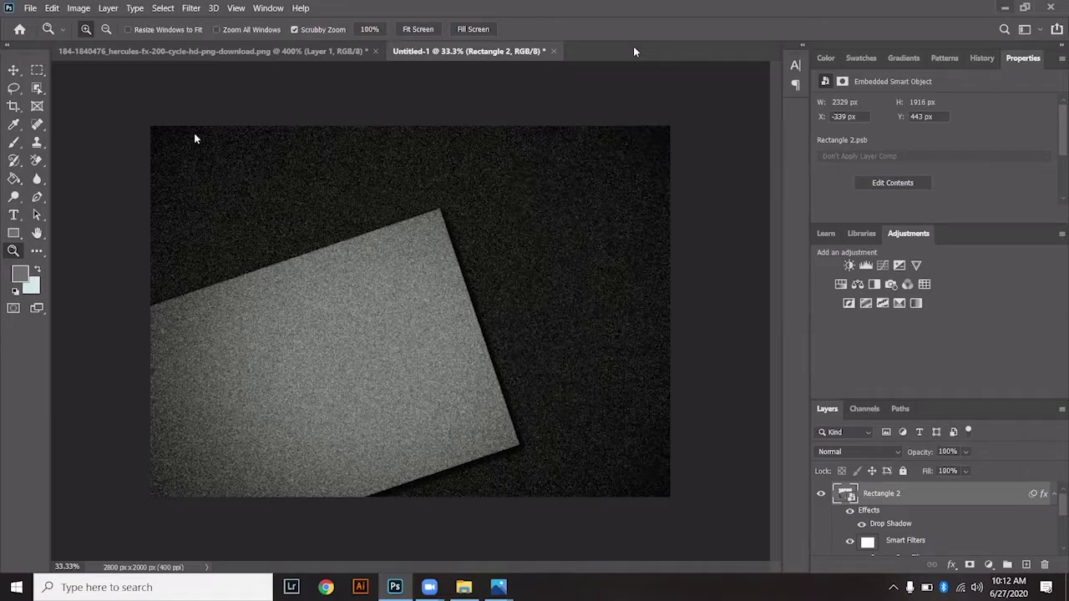
Switch to File Explorer, find covid-19.png in the LOGO P1 folder, and place it into the Photoshop mockup document.
click(985, 7)
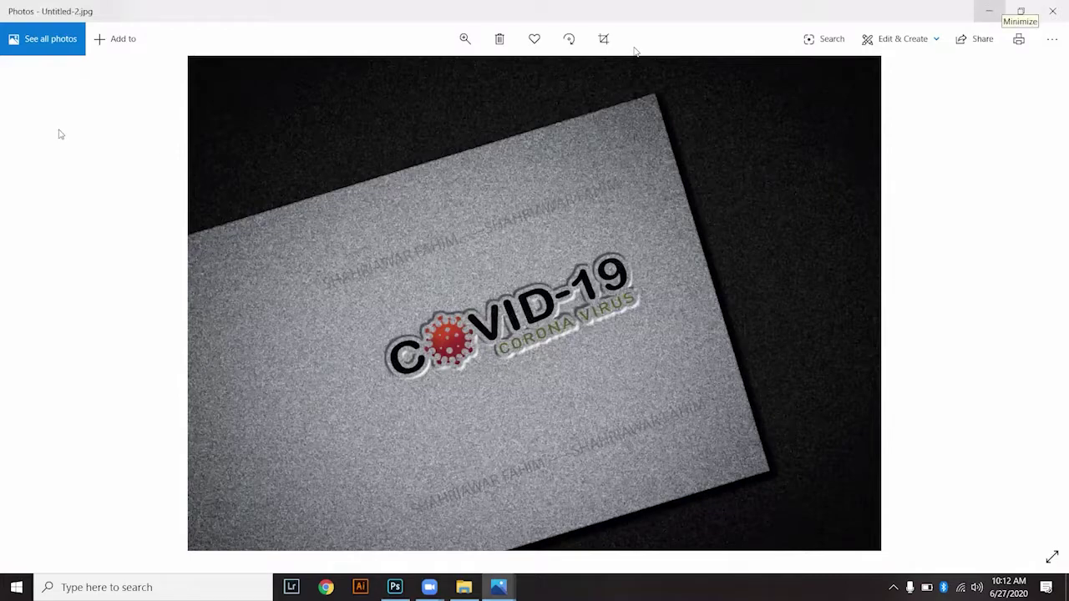
key(alt+Tab)
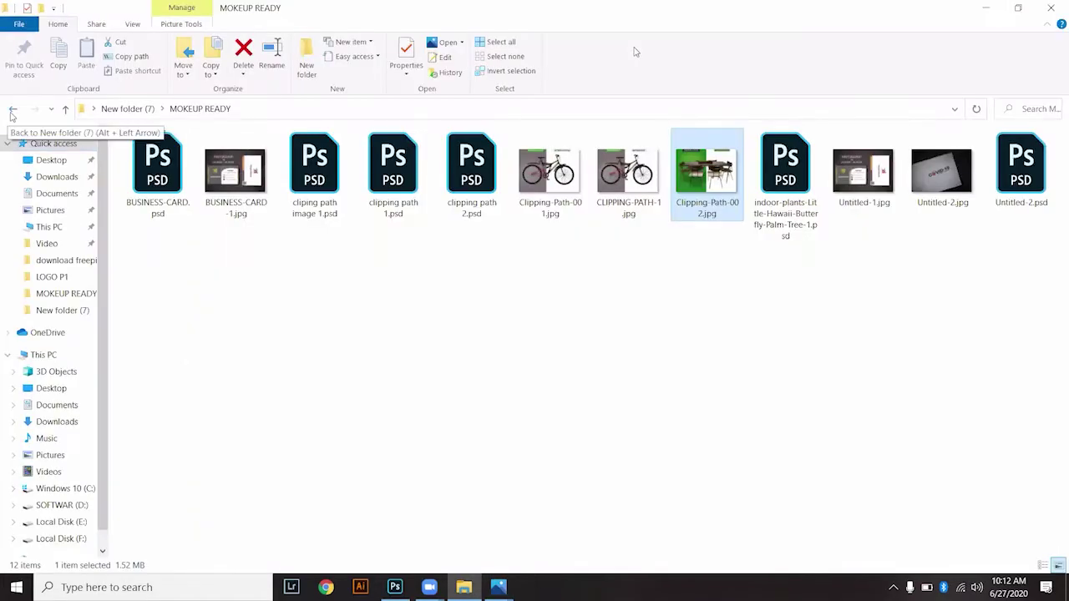
click(15, 111)
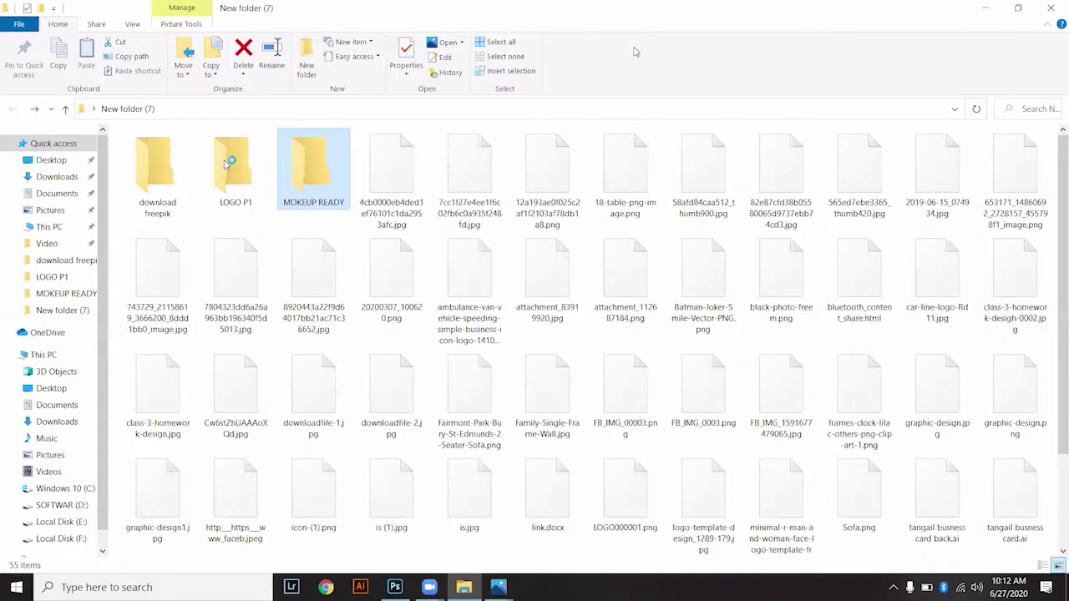
double_click(225, 164)
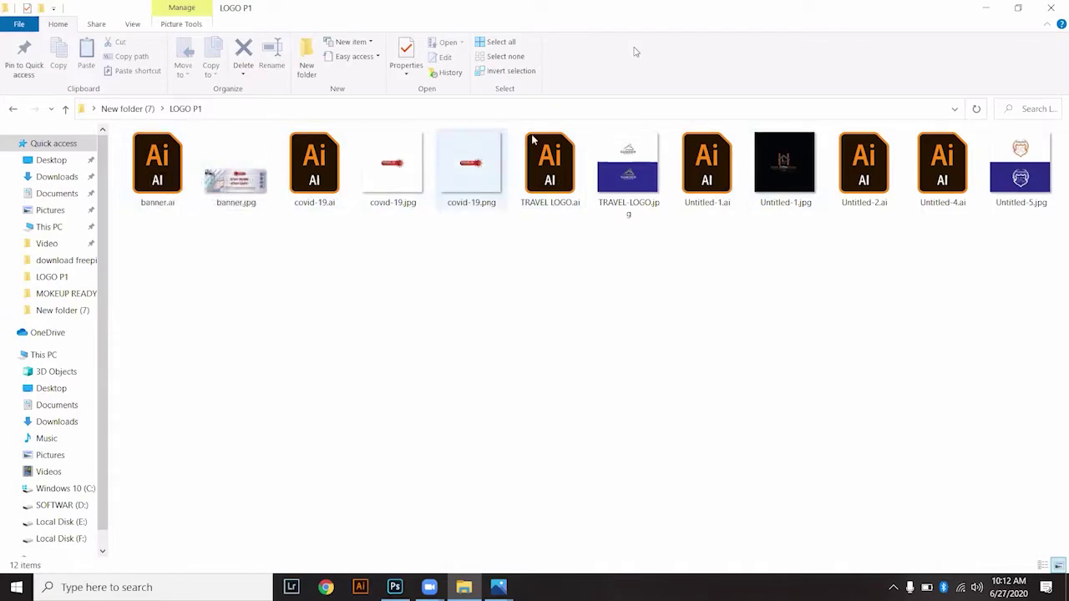
click(393, 178)
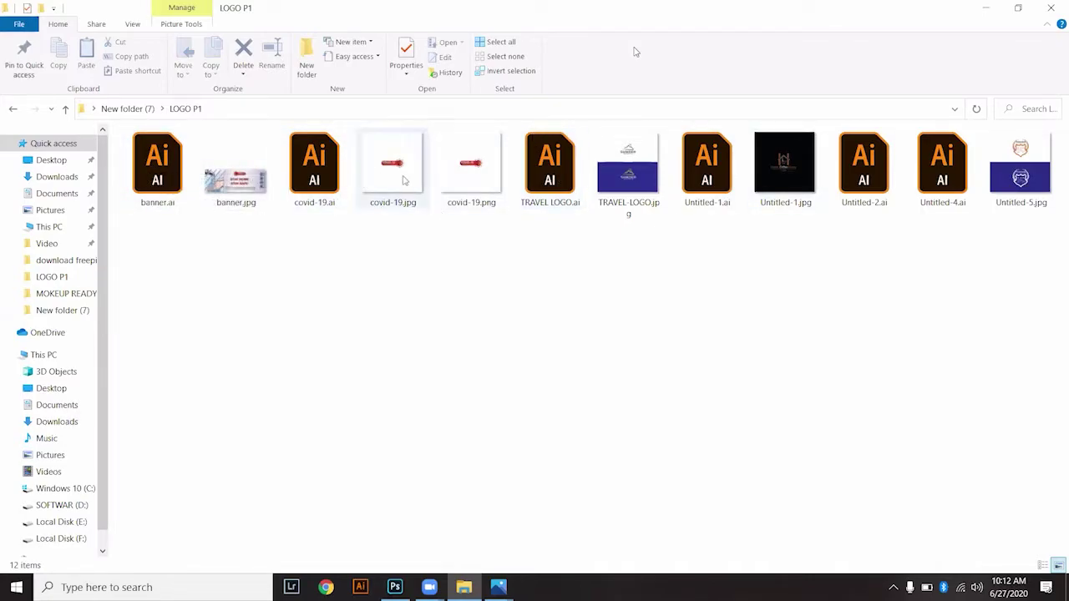
click(453, 185)
drag(429, 319, 422, 400)
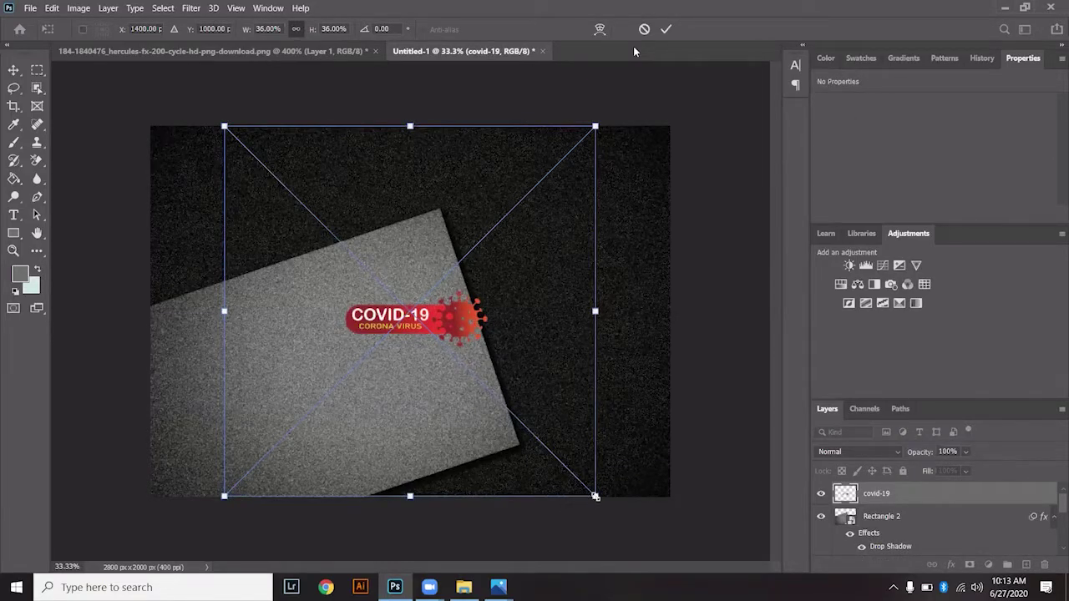
Scale the covid-19 logo to about 26.37%, center it on the gray rectangle, rotate it about -19.27°, and commit the placement.
drag(596, 497, 536, 445)
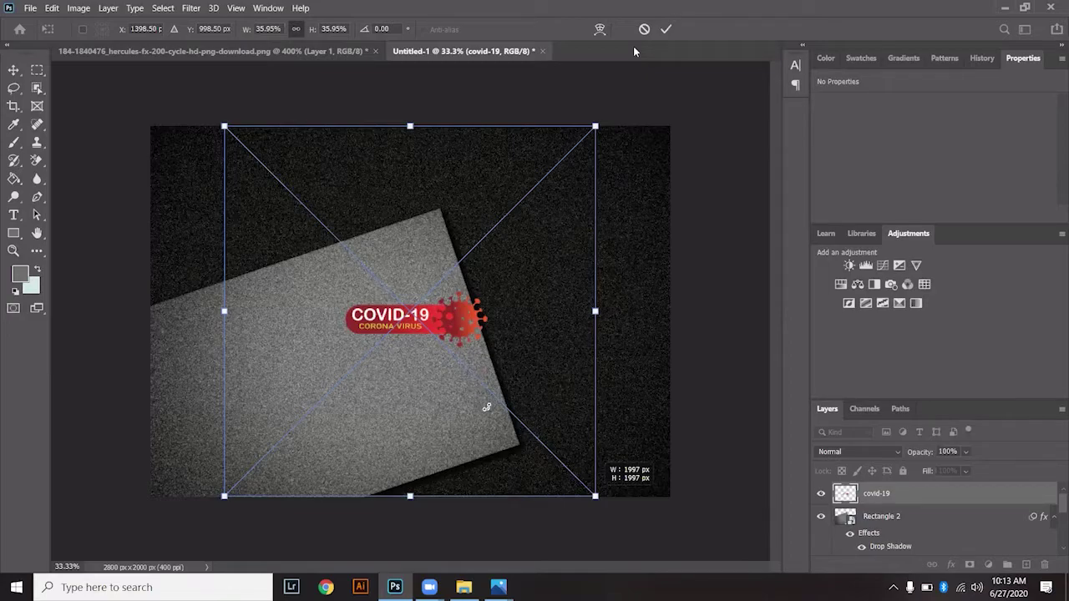
drag(370, 281, 394, 350)
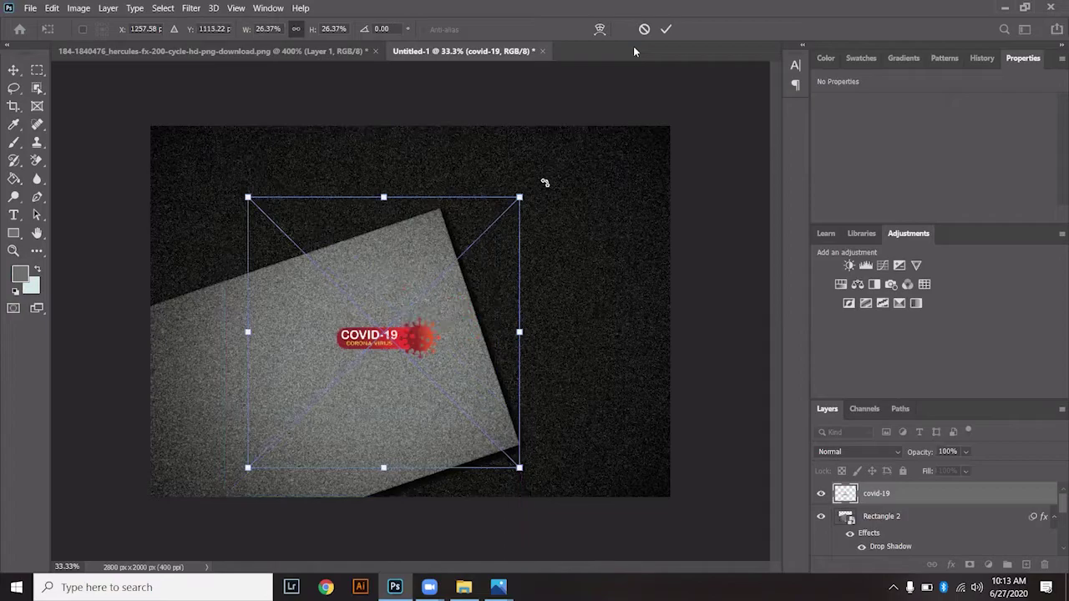
drag(520, 170, 451, 144)
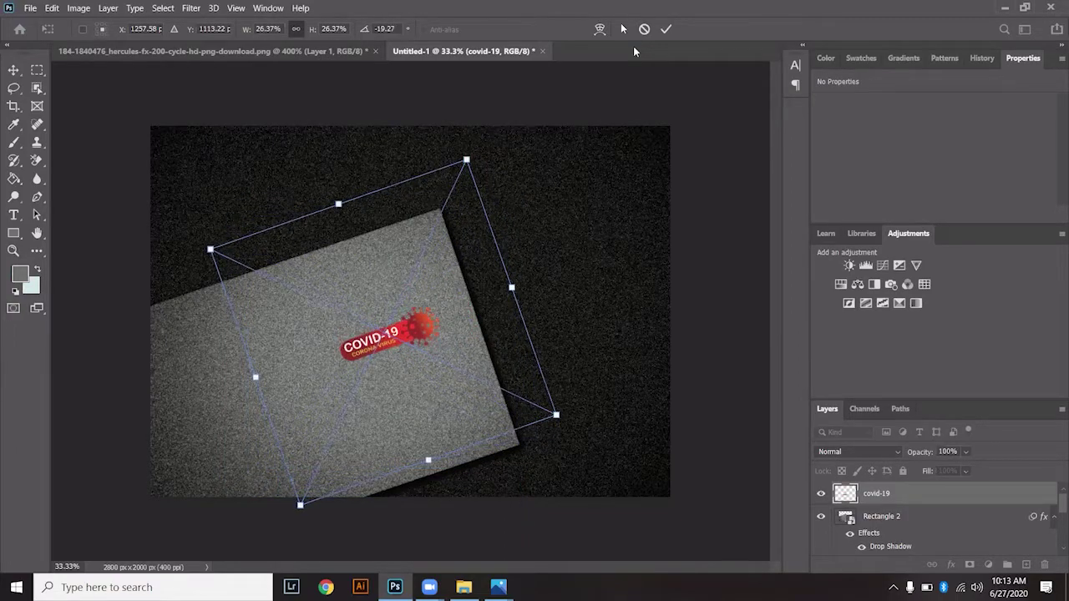
click(666, 29)
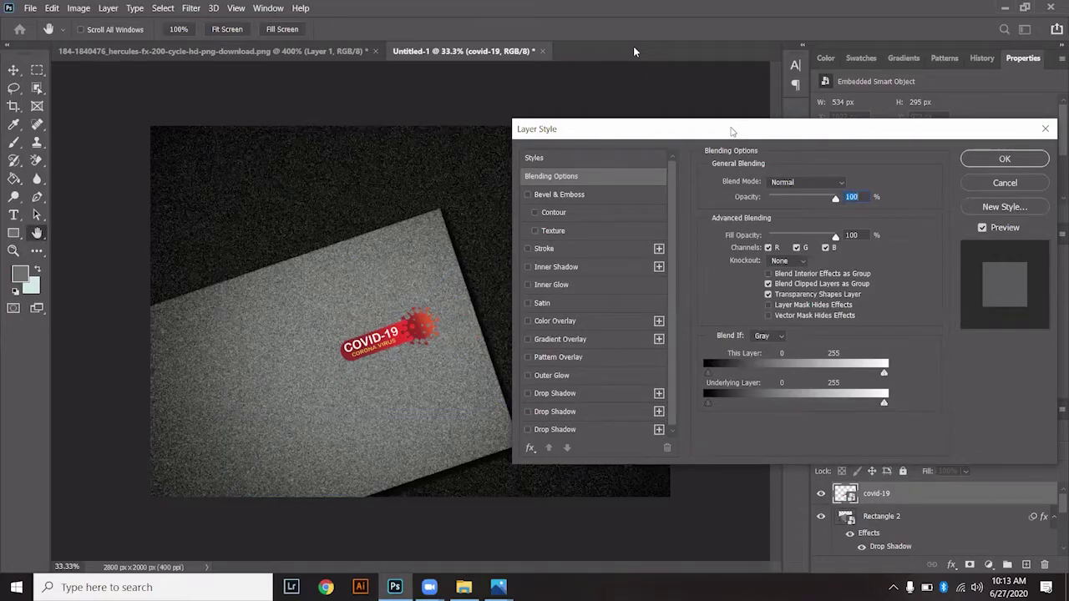
Add a Bevel & Emboss effect to the covid-19 logo with direction Down and a size of 9 px.
drag(784, 142, 840, 151)
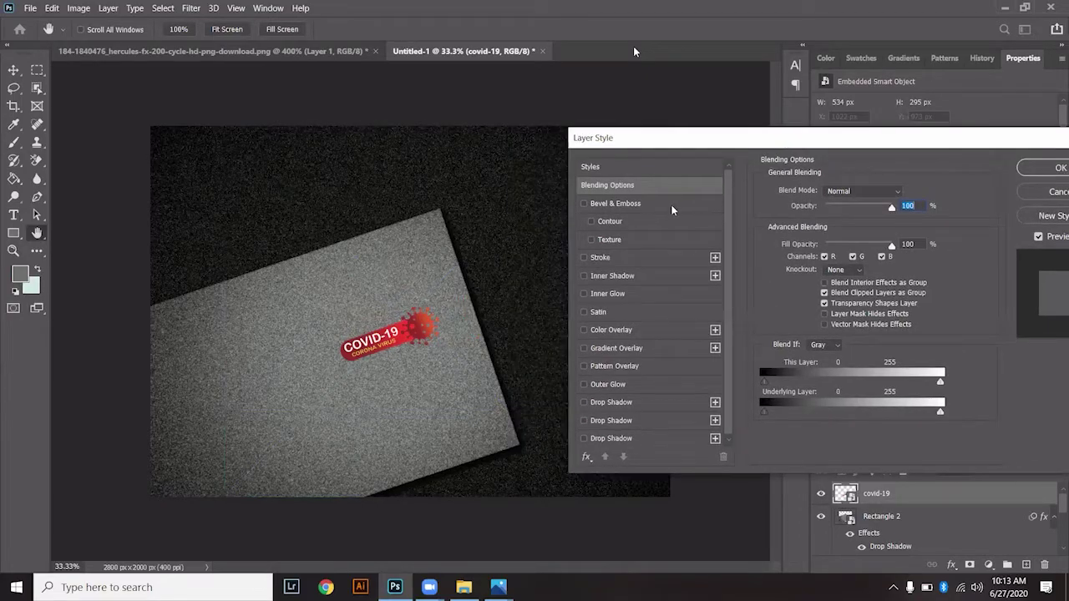
click(669, 203)
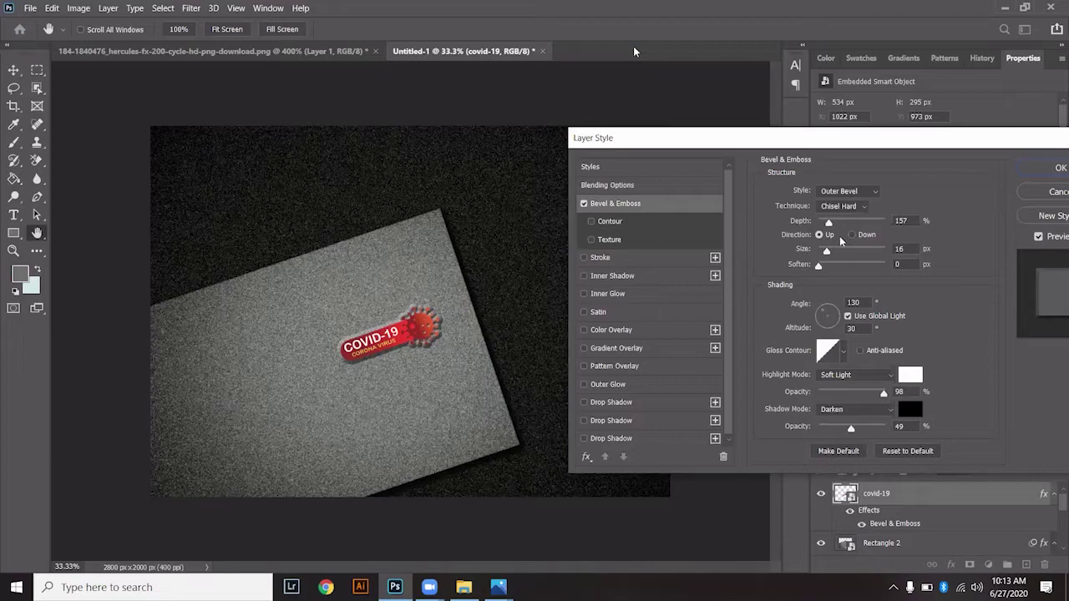
click(853, 235)
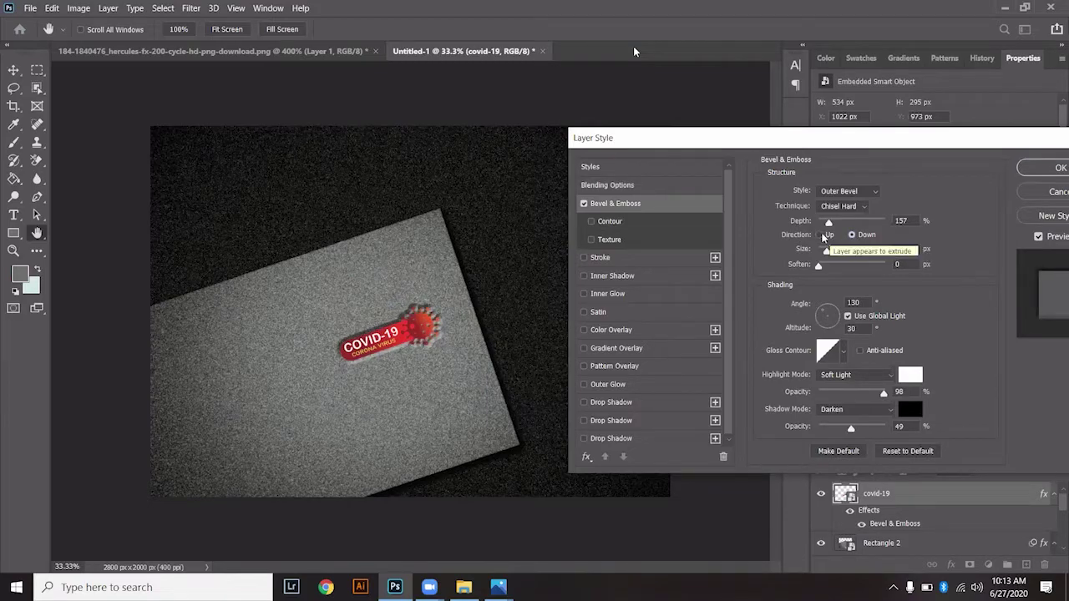
click(820, 235)
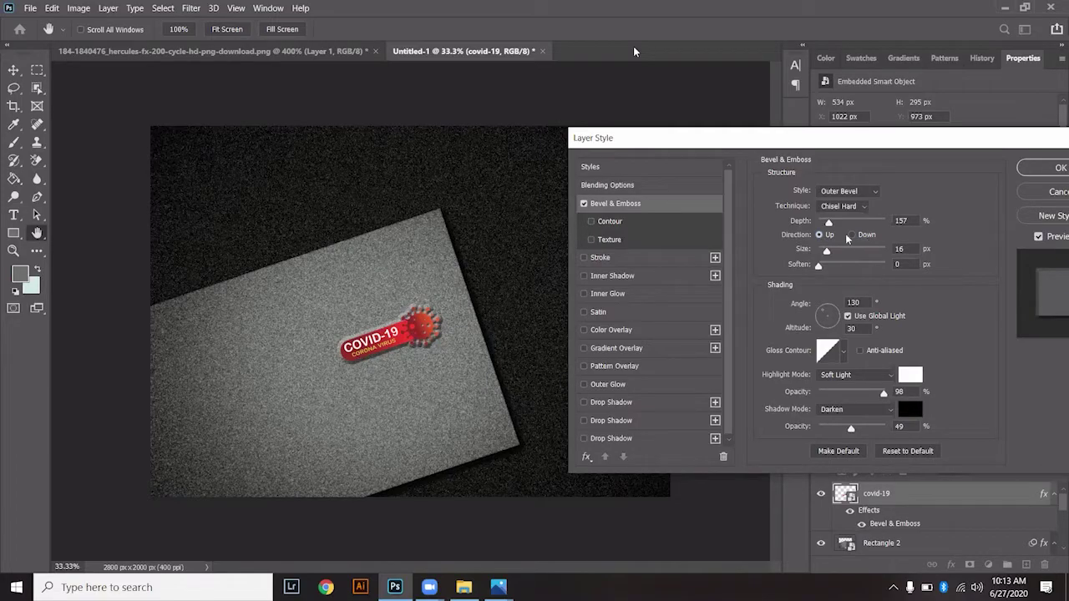
click(852, 235)
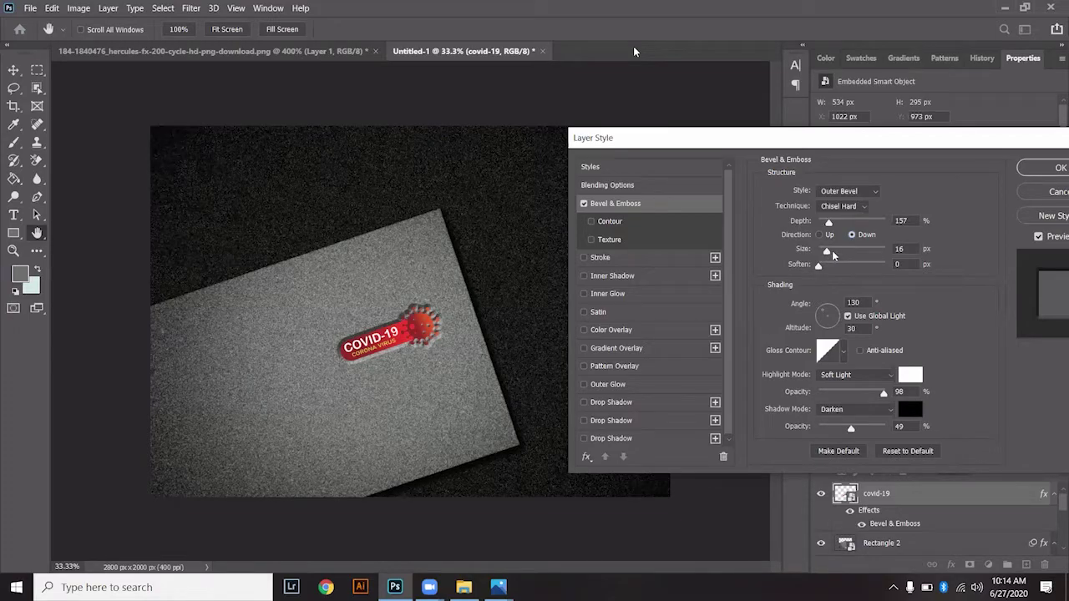
drag(825, 255, 825, 253)
key(Down)
key(Down)
key(Down)
key(Down)
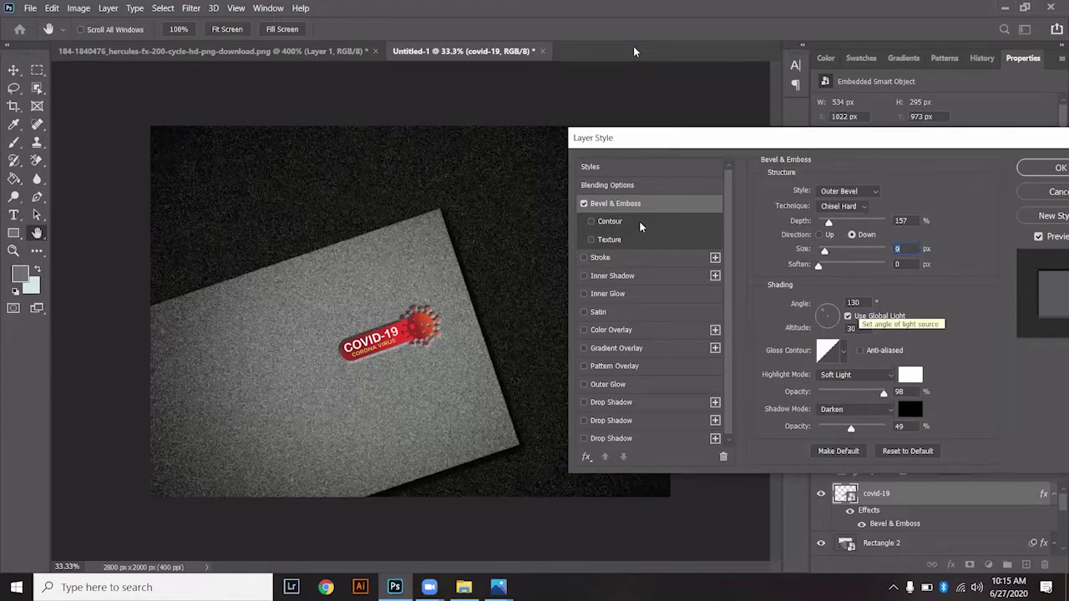
Enable the bevel's Contour on the covid-19 logo and set its range to 27%.
click(610, 221)
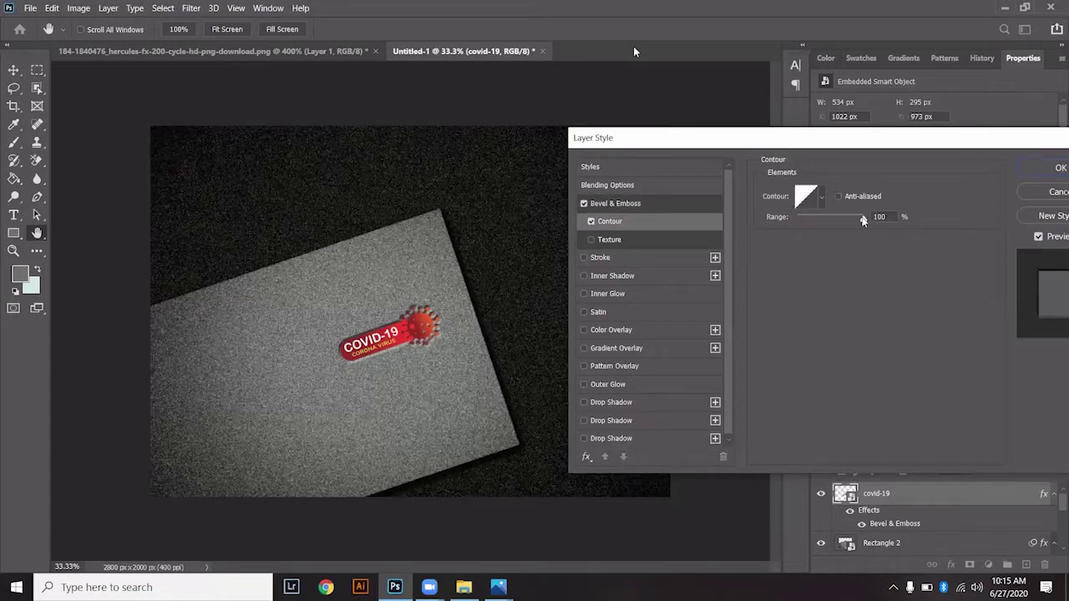
click(808, 220)
drag(812, 220, 822, 222)
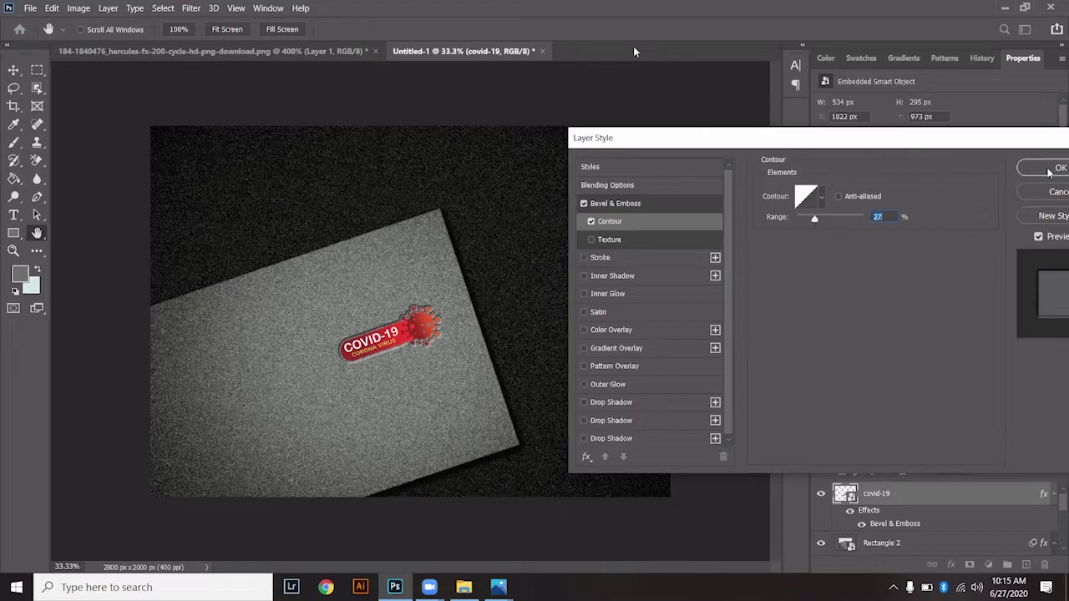
Try a Drop Shadow on the covid-19 logo, turn it off again, and apply the layer style with only Bevel & Emboss.
click(667, 425)
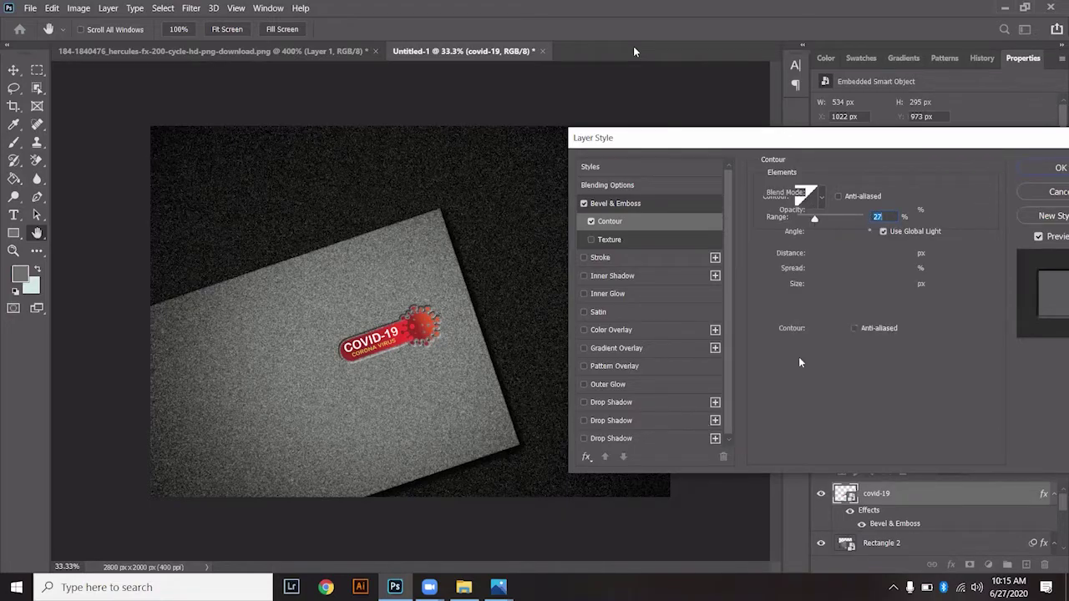
click(584, 421)
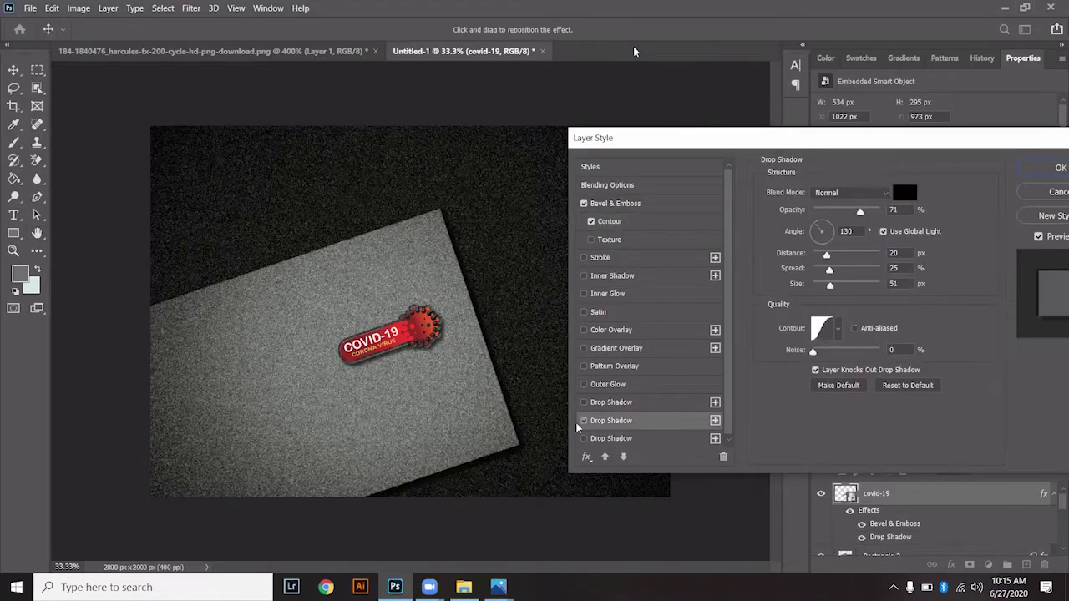
click(1040, 167)
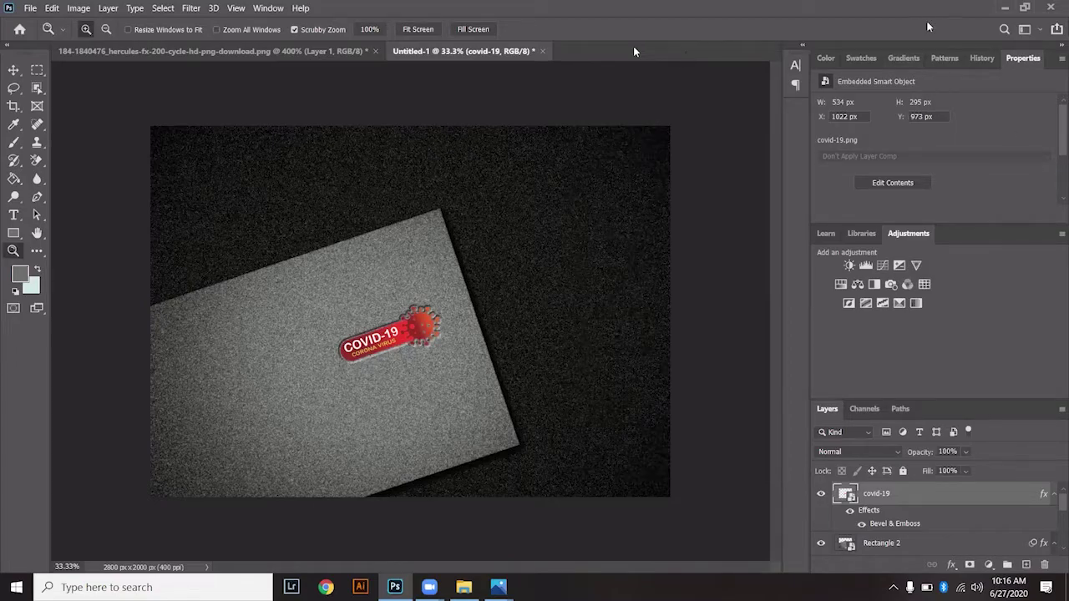
Switch from Photoshop to File Explorer and go back from the LOGO P1 folder.
click(1003, 10)
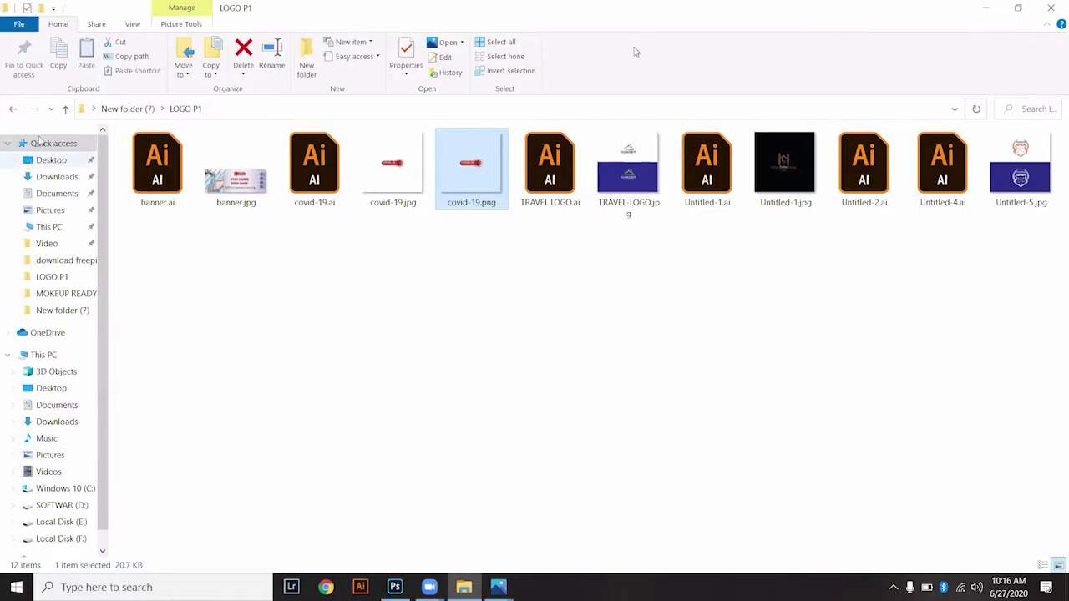
click(11, 112)
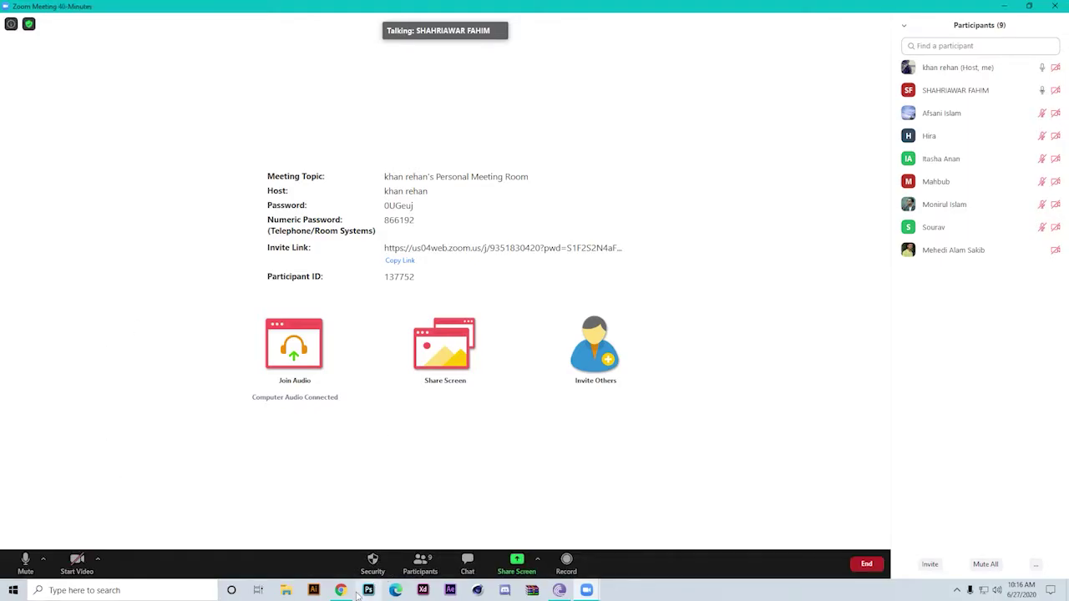
Switch from the Zoom meeting to Chrome, close the graphics-creation tab, and load getintopc.com in a new tab.
mouse_move(342, 593)
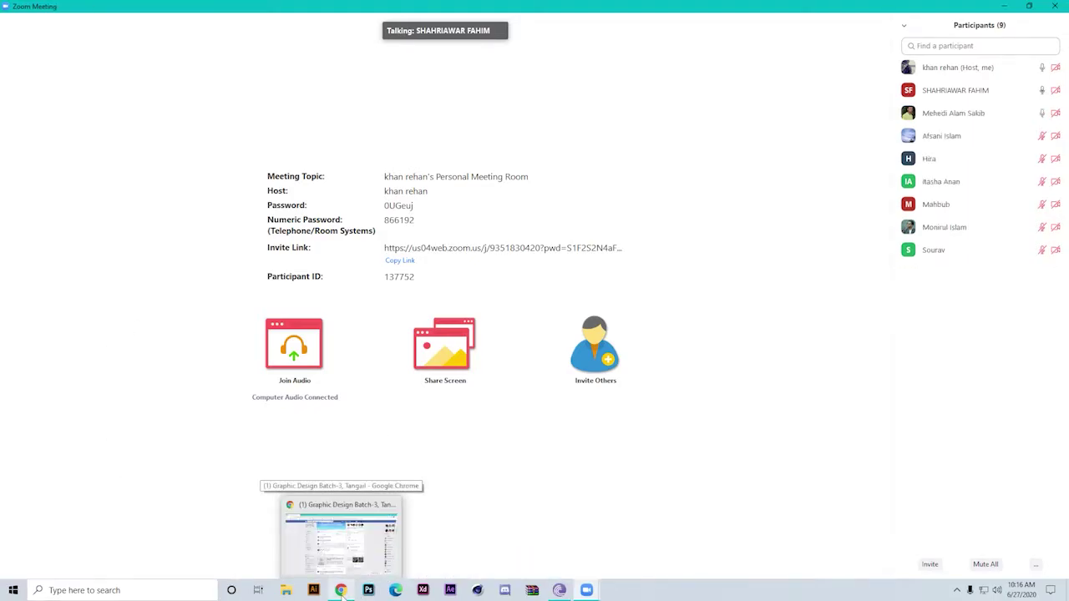
click(341, 591)
click(357, 5)
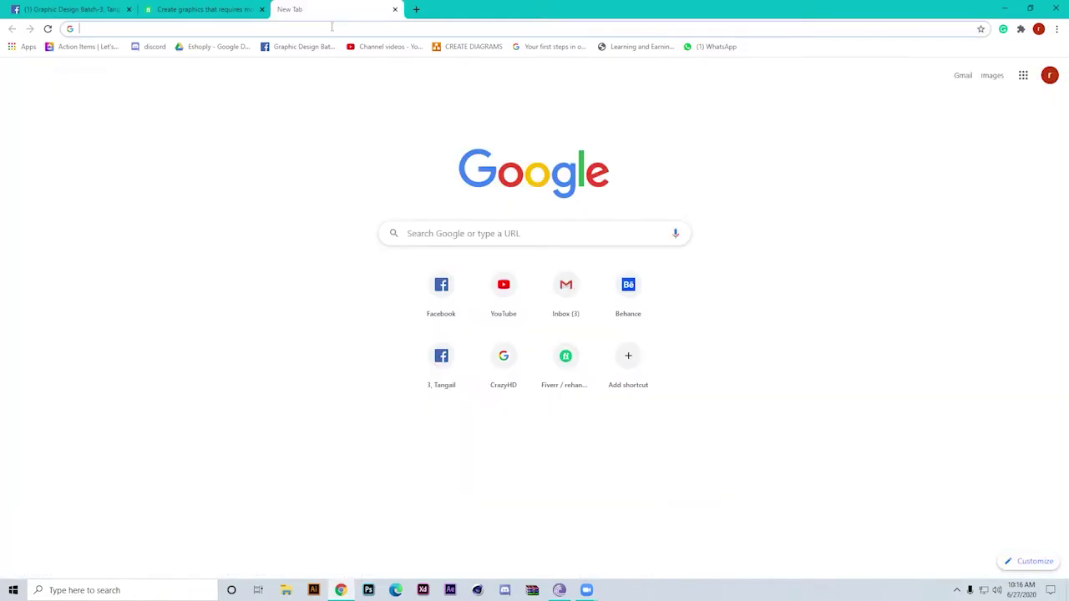
click(261, 9)
click(241, 30)
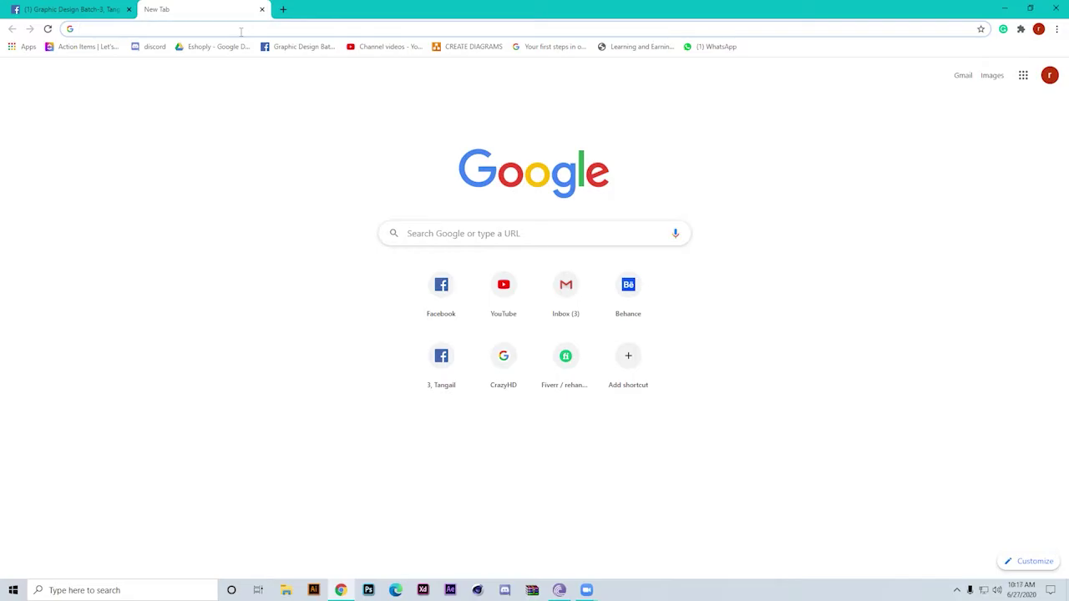
text(get)
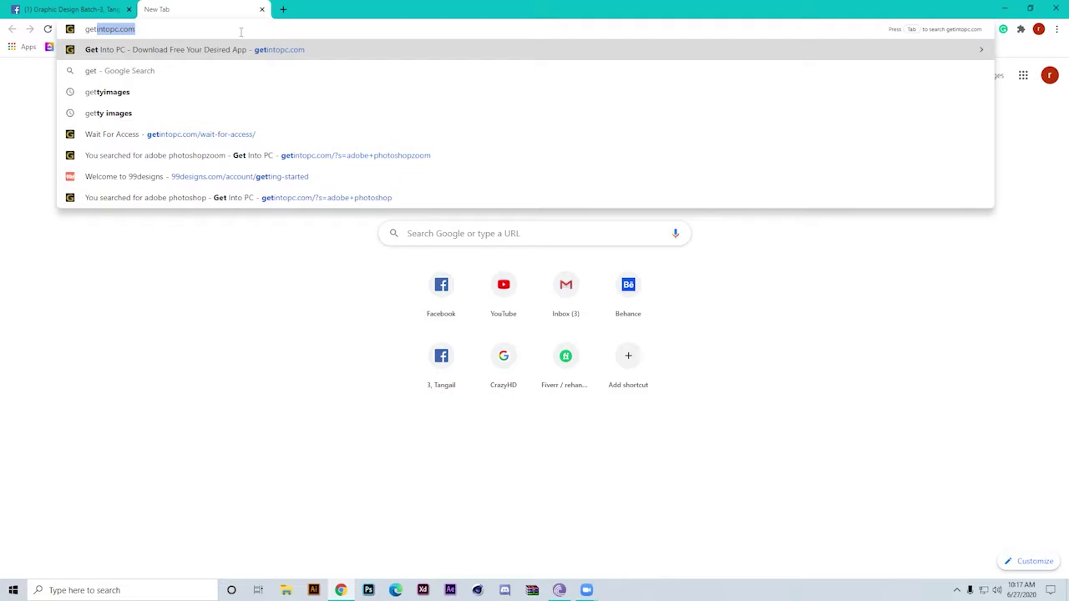
key(Return)
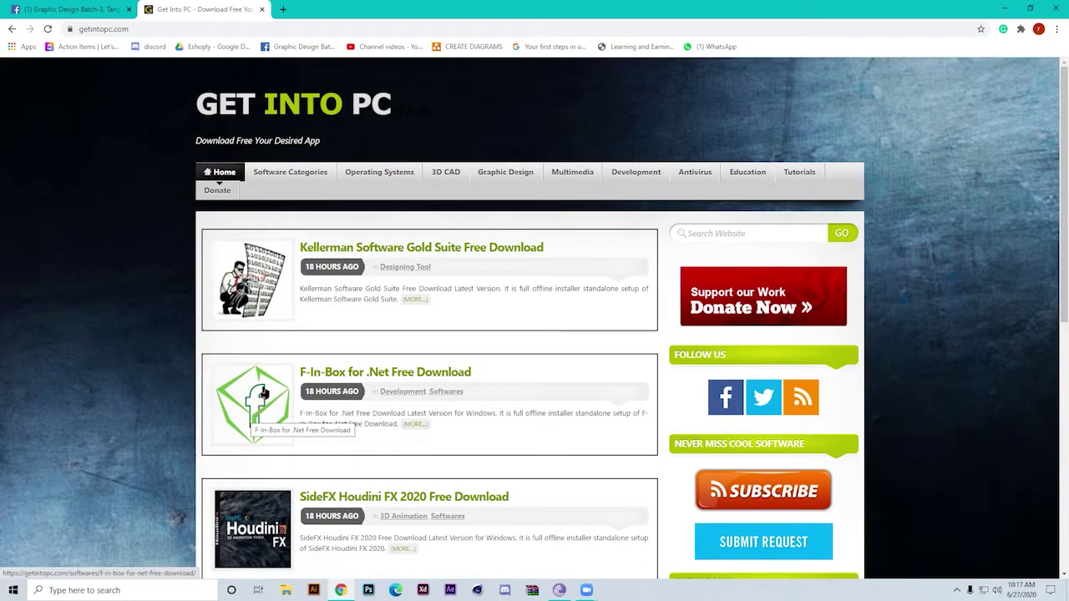
click(742, 234)
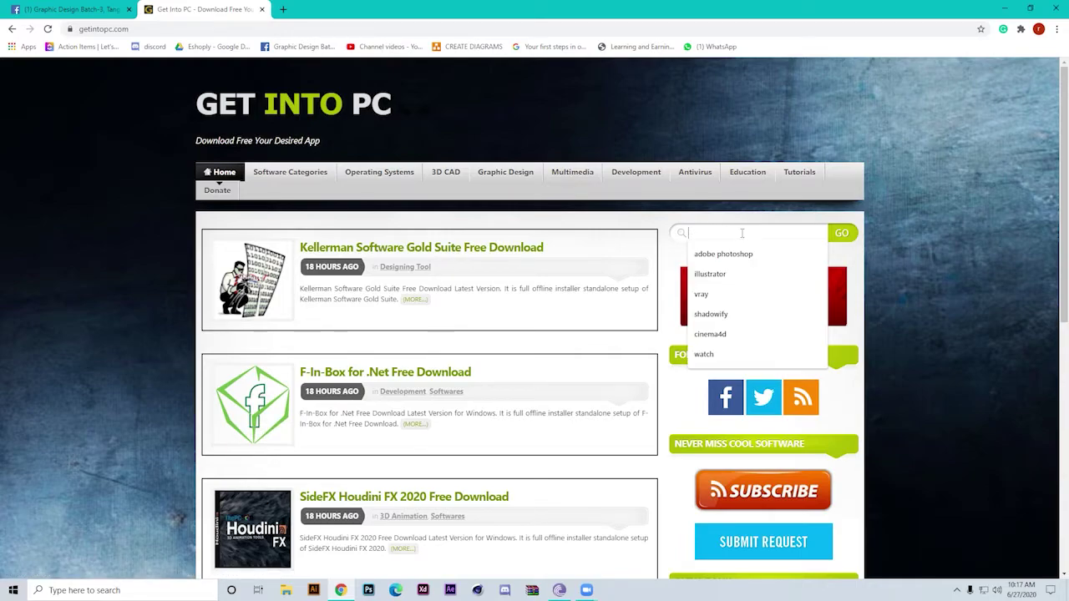
click(143, 224)
Return to the Zoom meeting and start sharing the entire screen with the participants.
mouse_move(585, 591)
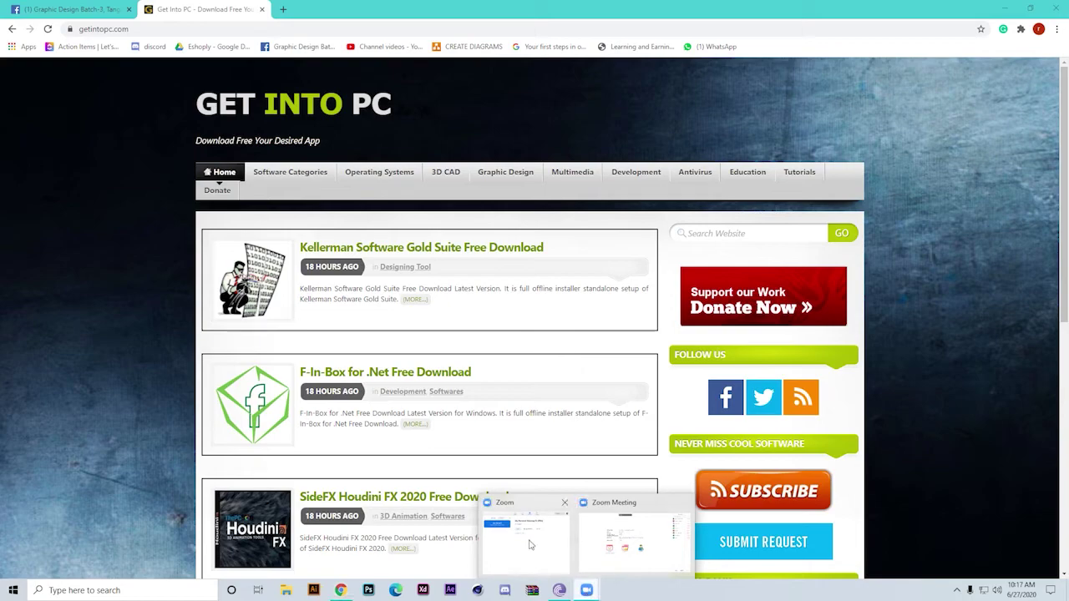
click(599, 539)
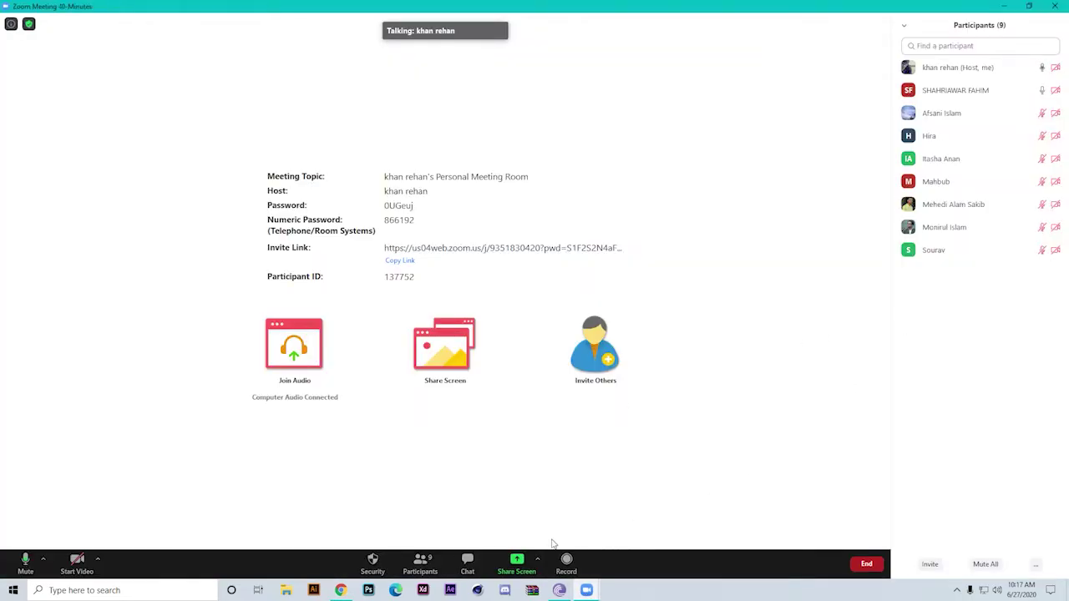
click(1035, 566)
click(673, 494)
mouse_move(672, 486)
click(518, 560)
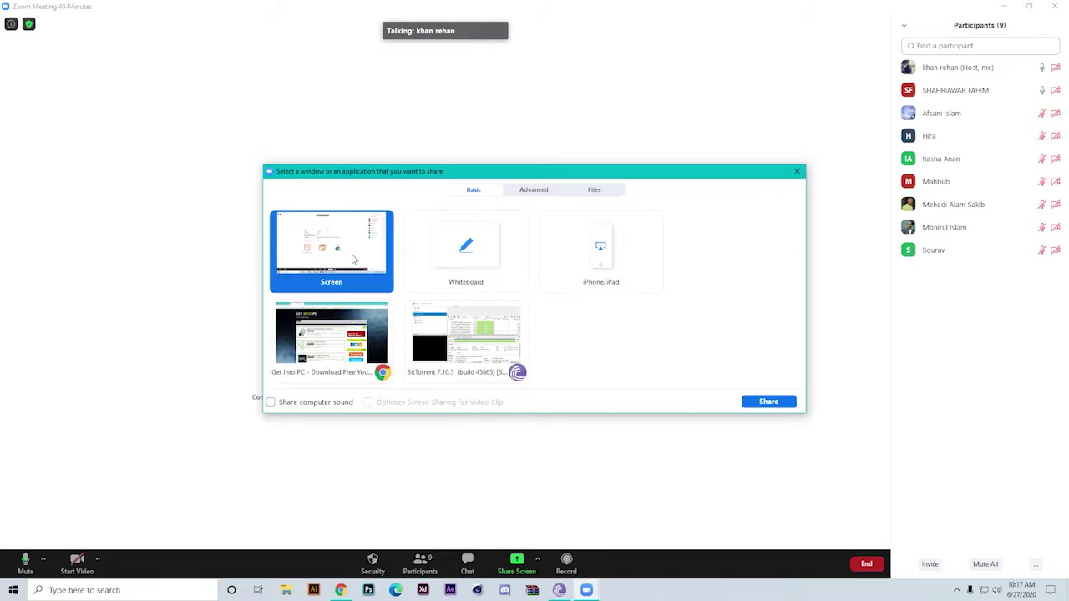
double_click(353, 260)
Copy the getintopc.com address from Chrome, send it to Everyone in the Zoom meeting chat, and put the chat window away.
click(164, 32)
key(ctrl+c)
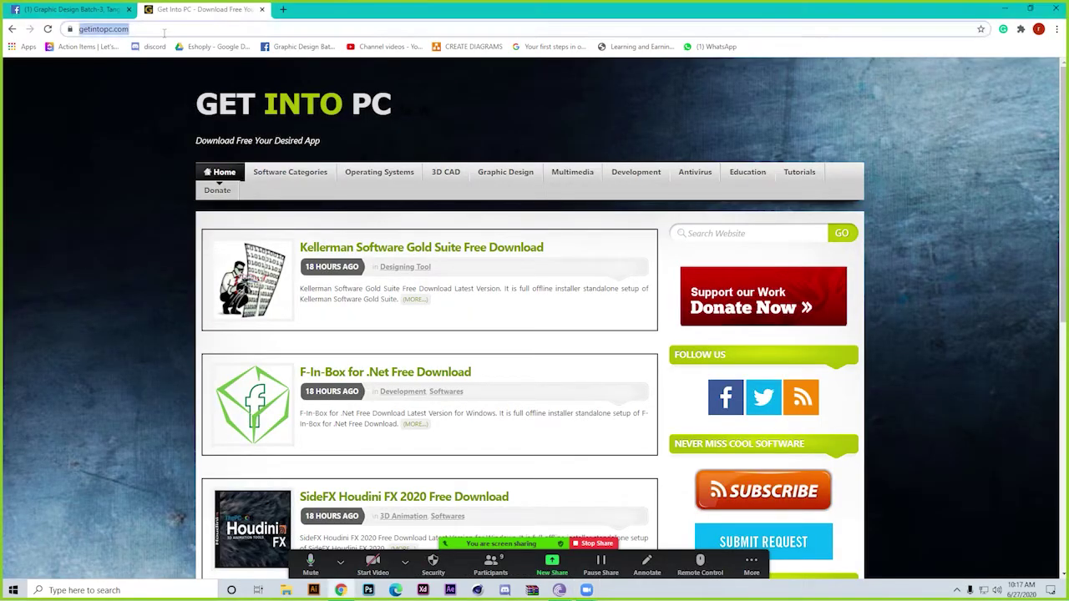
click(405, 561)
click(586, 590)
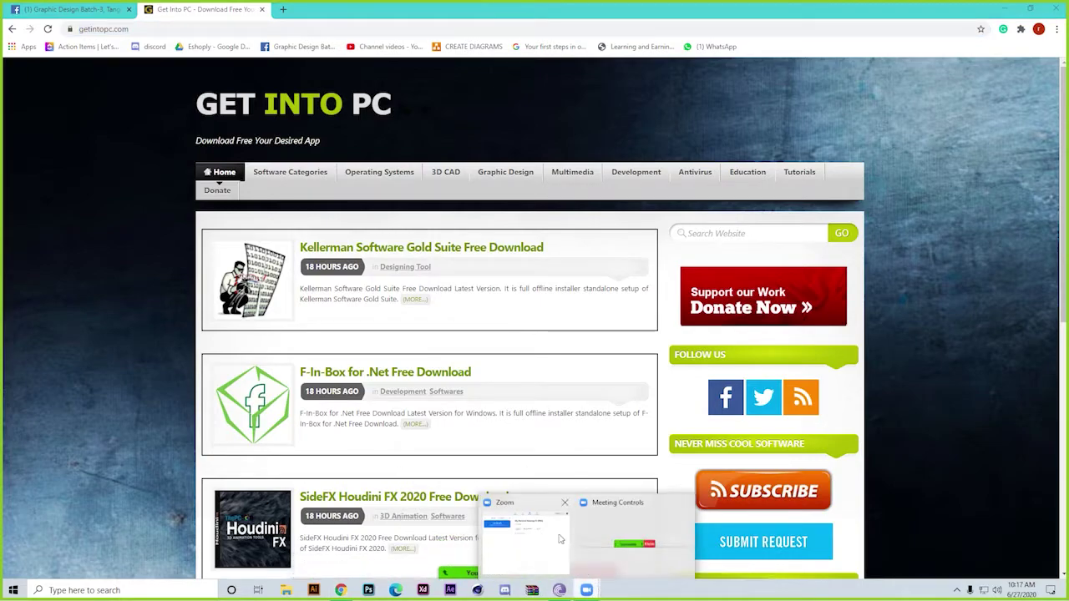
click(114, 251)
mouse_move(493, 576)
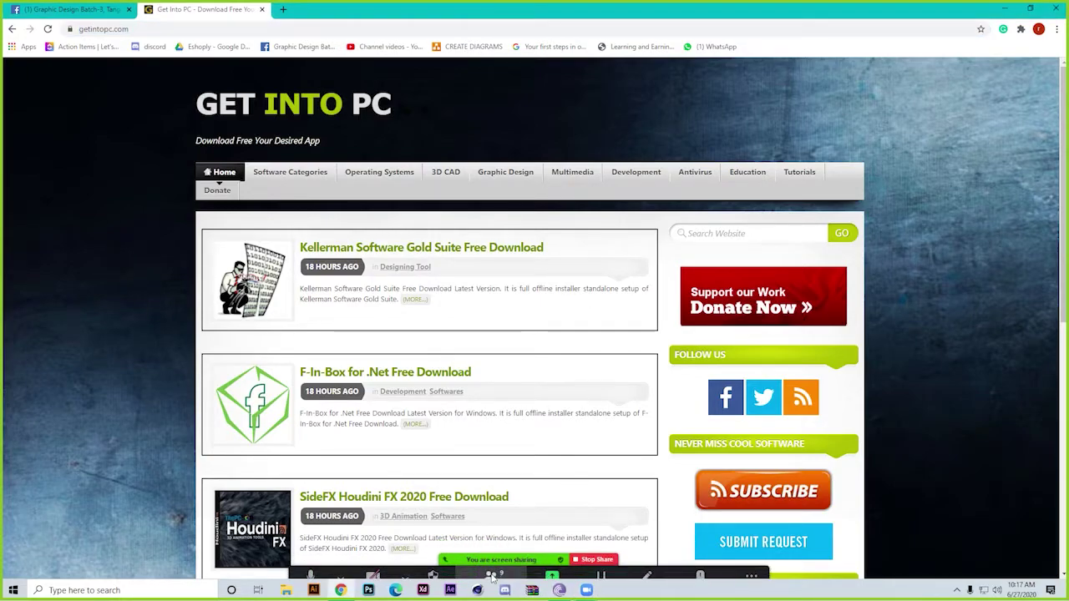
click(752, 564)
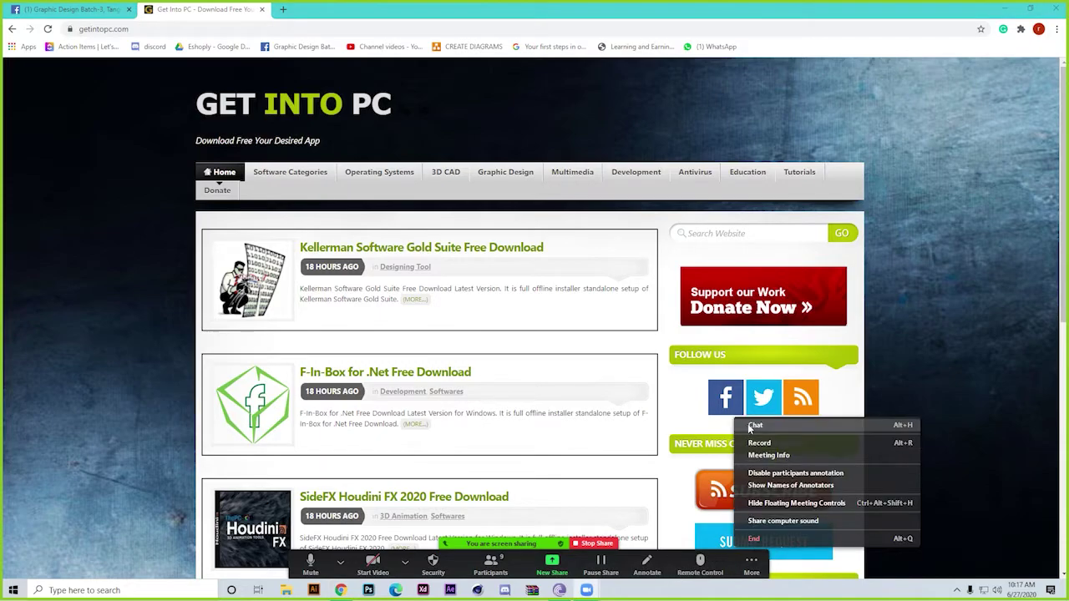
click(754, 427)
key(ctrl+v)
key(Return)
click(65, 260)
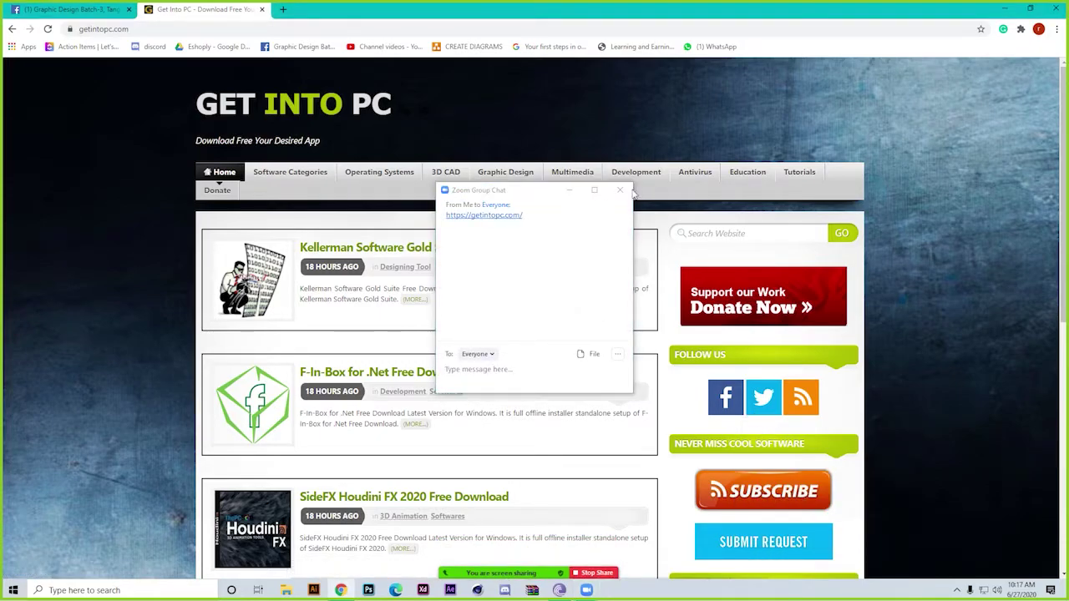
click(568, 189)
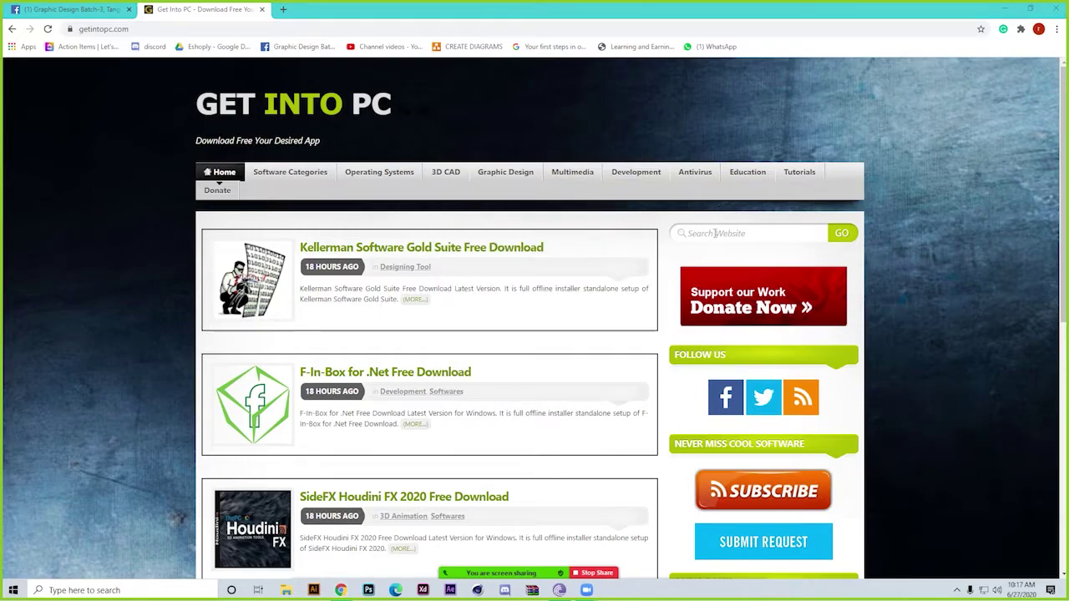
Search the Get Into PC website for illustrator and open the Adobe Illustrator CC 2020 Free Download page.
click(715, 233)
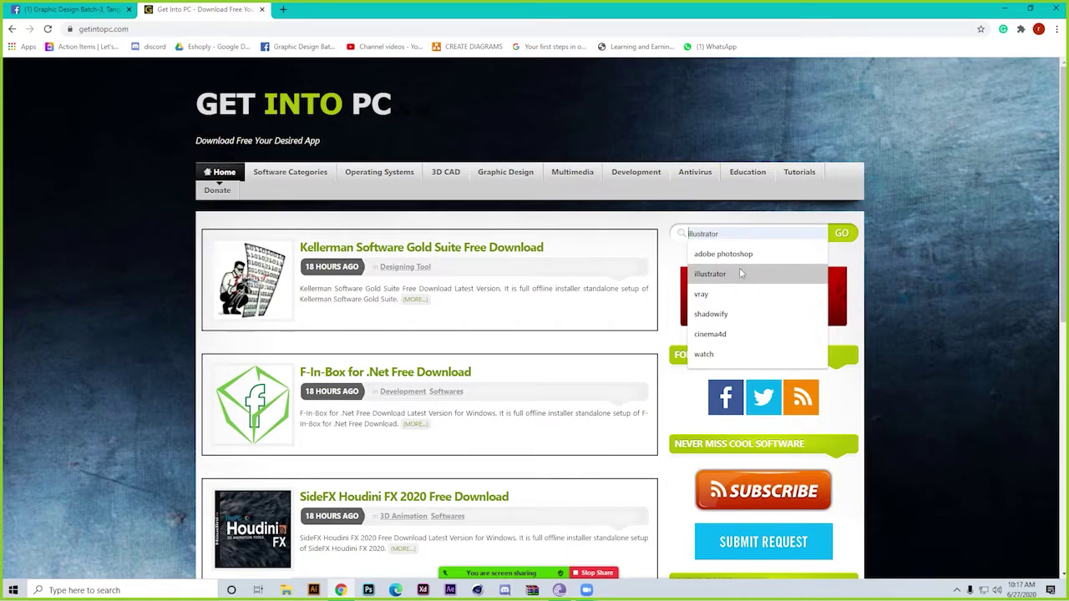
click(908, 237)
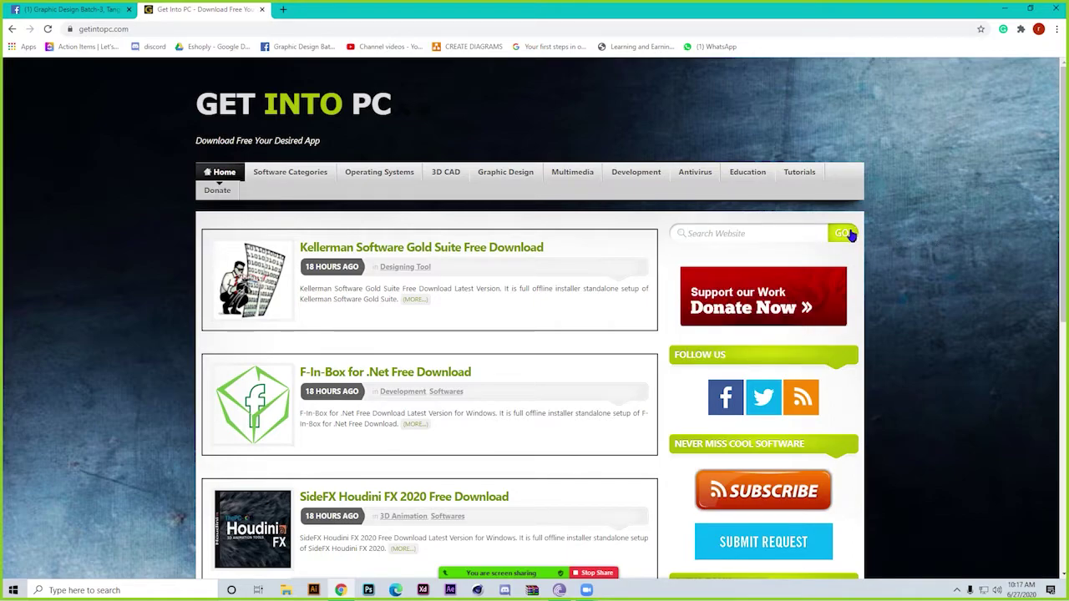
click(816, 237)
click(731, 276)
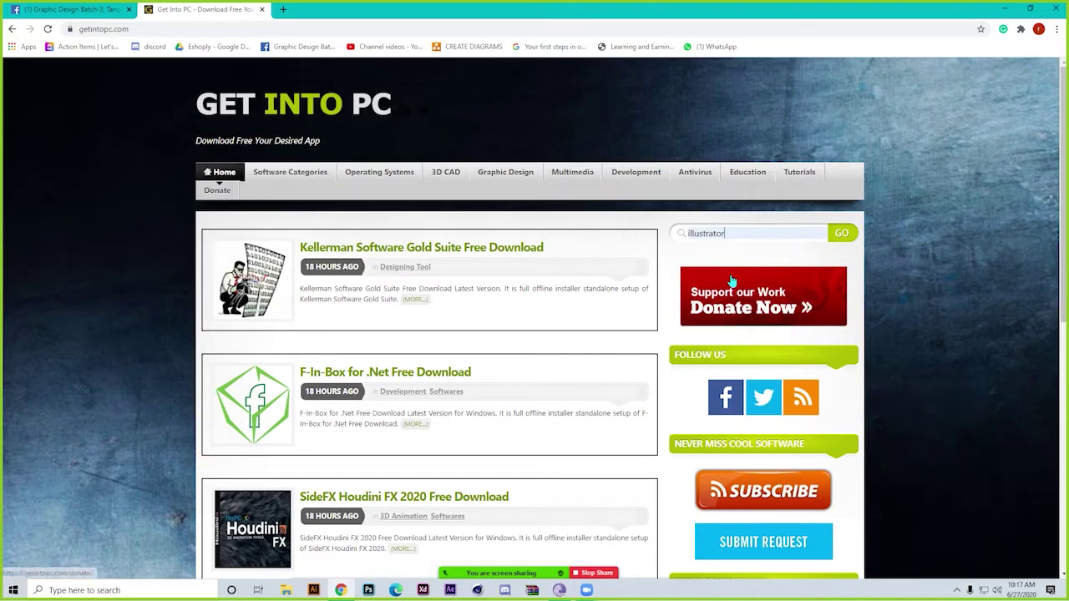
click(859, 234)
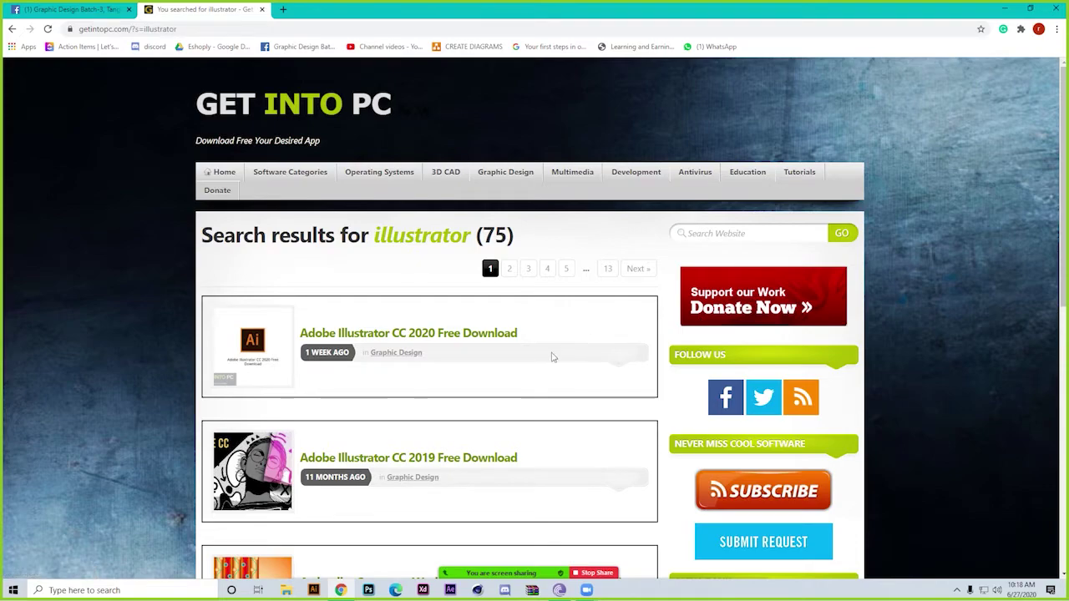
click(375, 337)
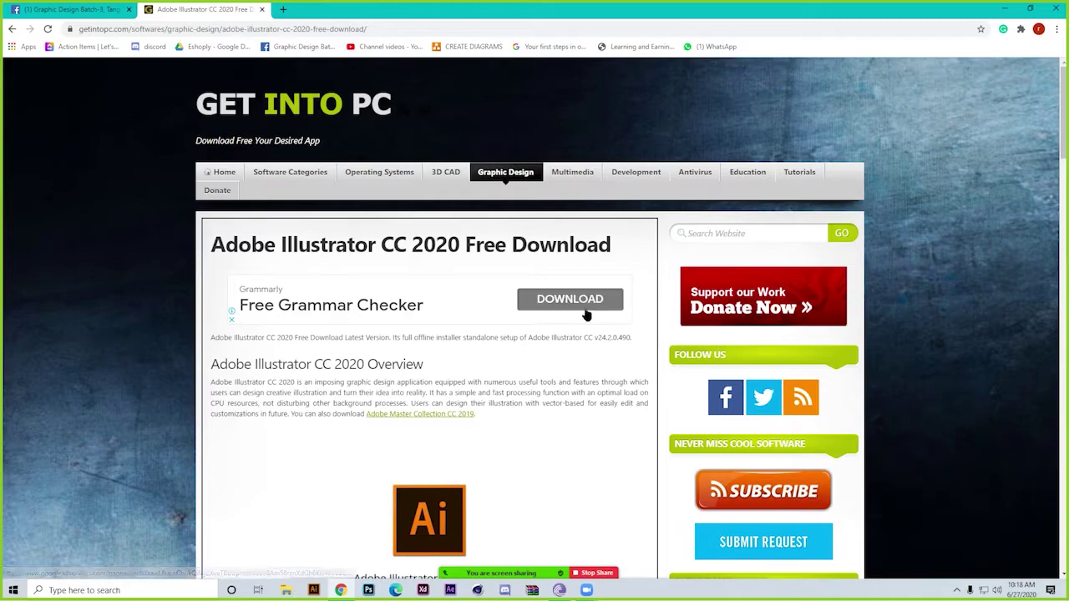
Look through the Adobe Illustrator CC 2020 page down to its system requirements and the 64-bit v24.2.0.490 download link.
scroll(521, 315, down, 2)
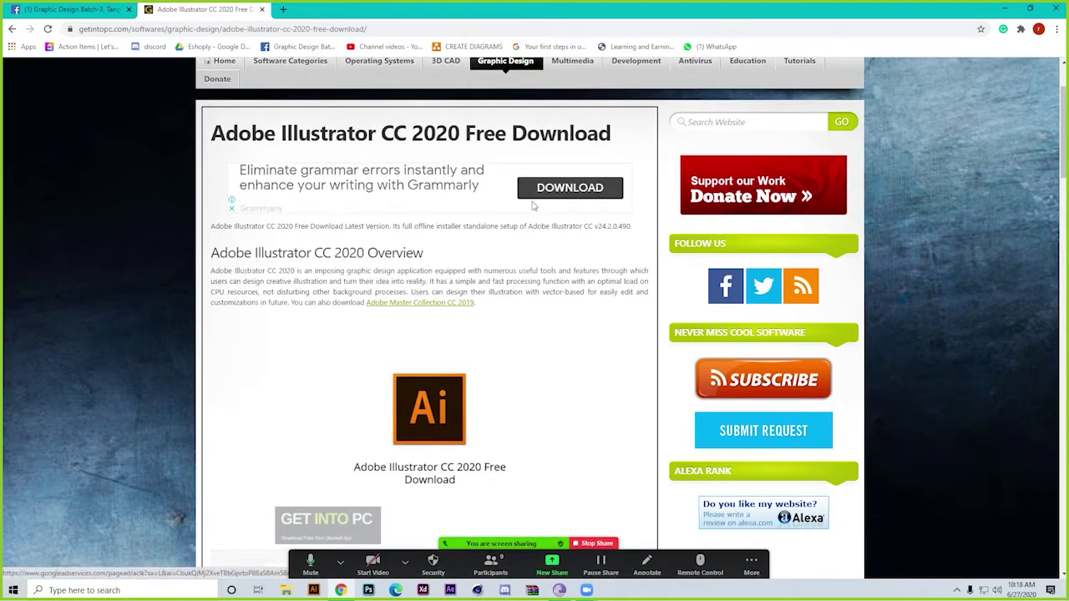
scroll(523, 251, down, 4)
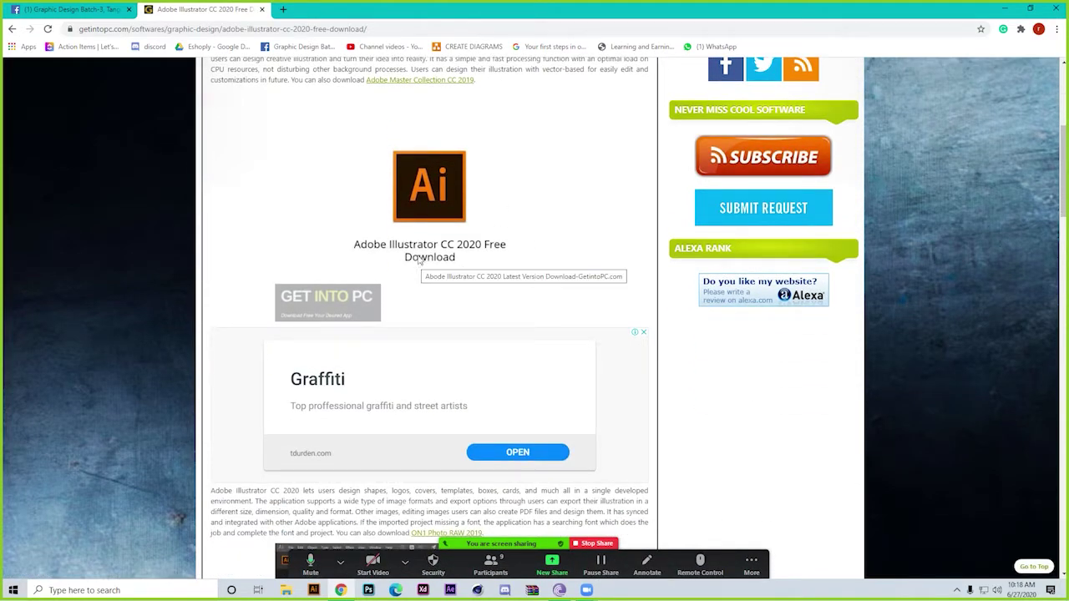
scroll(419, 260, down, 2)
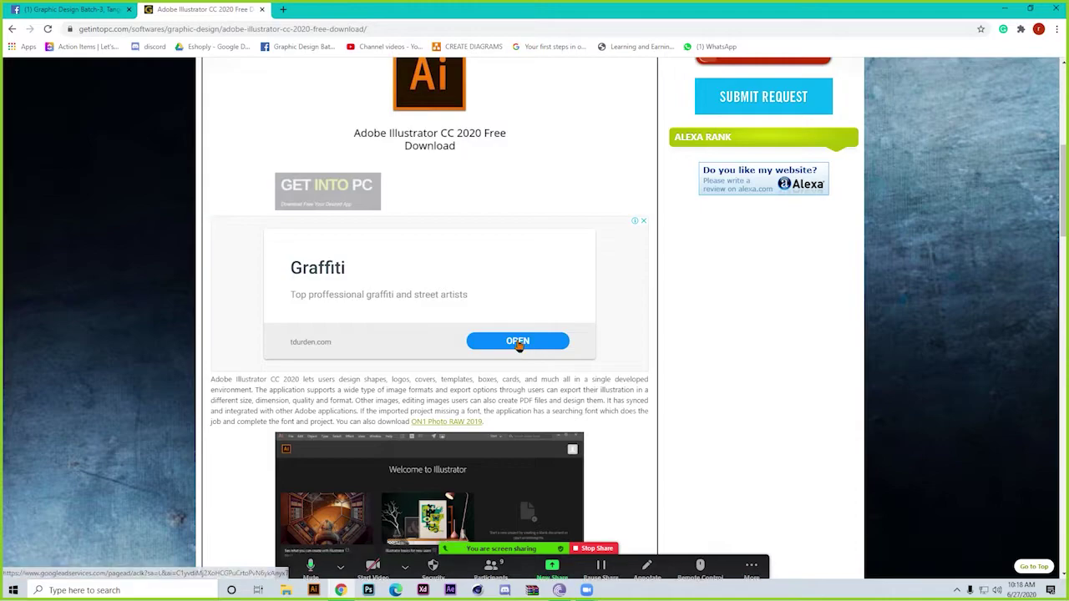
scroll(517, 342, down, 15)
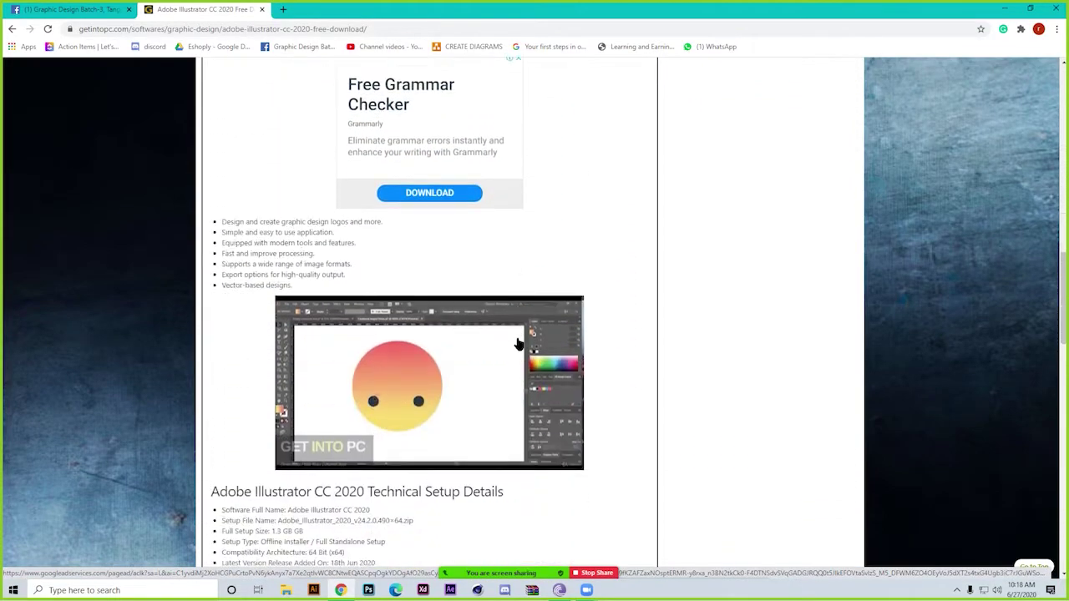
scroll(518, 343, down, 8)
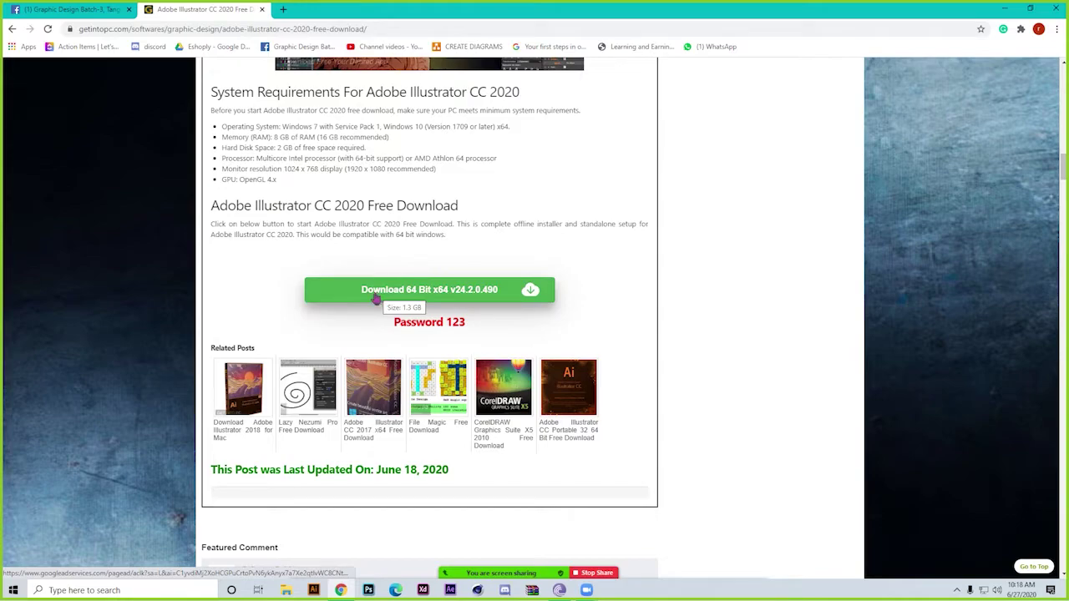
click(378, 297)
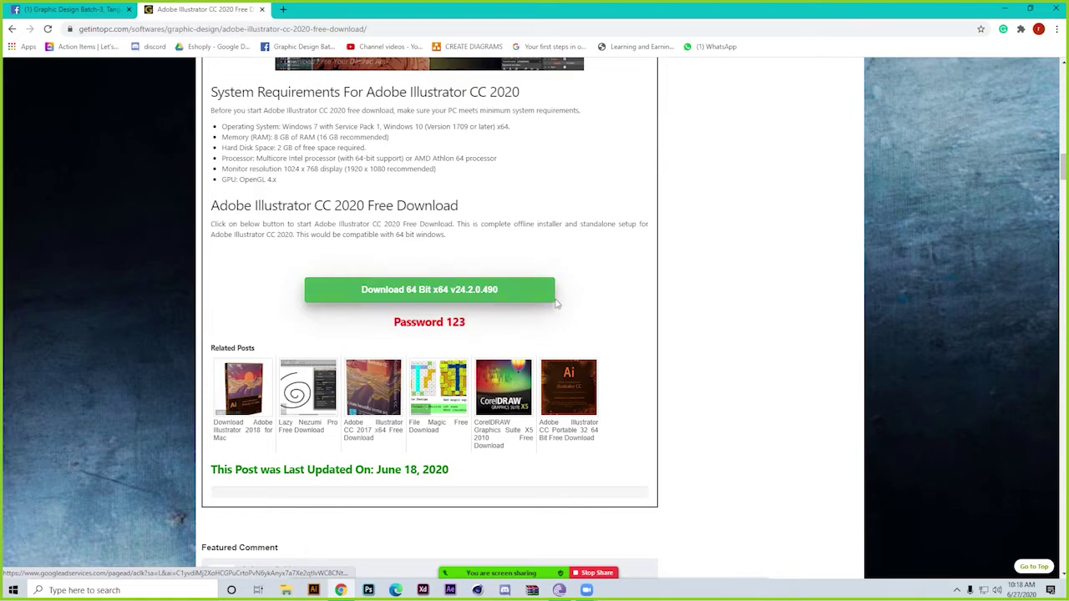
click(433, 292)
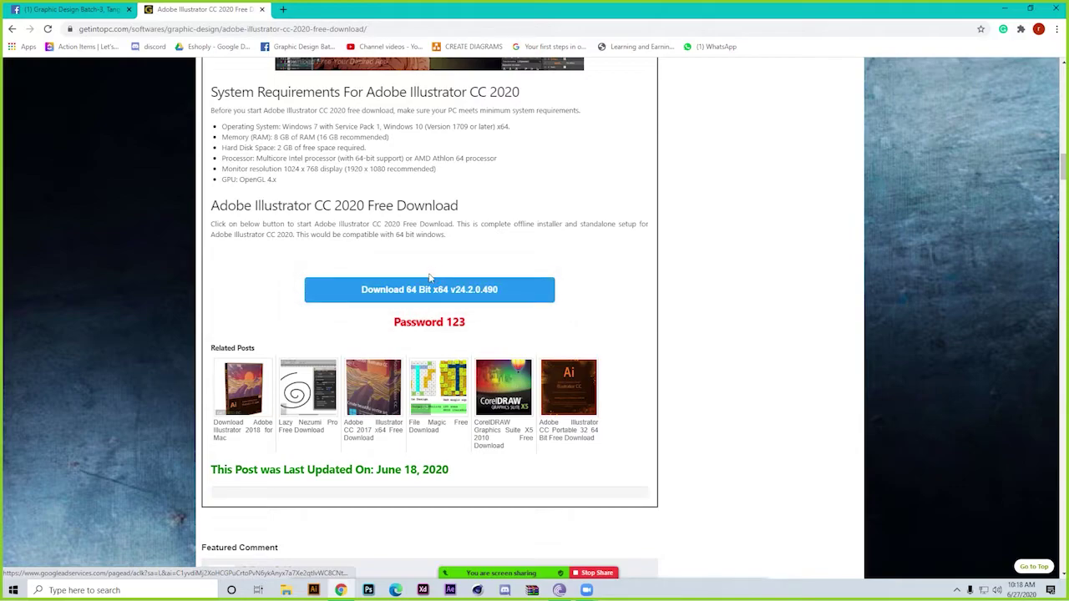
Search the Get Into PC website for adobe photoshop and open the Adobe Photoshop CC 2020 Free Download page.
scroll(429, 279, up, 10)
scroll(622, 189, up, 10)
click(746, 235)
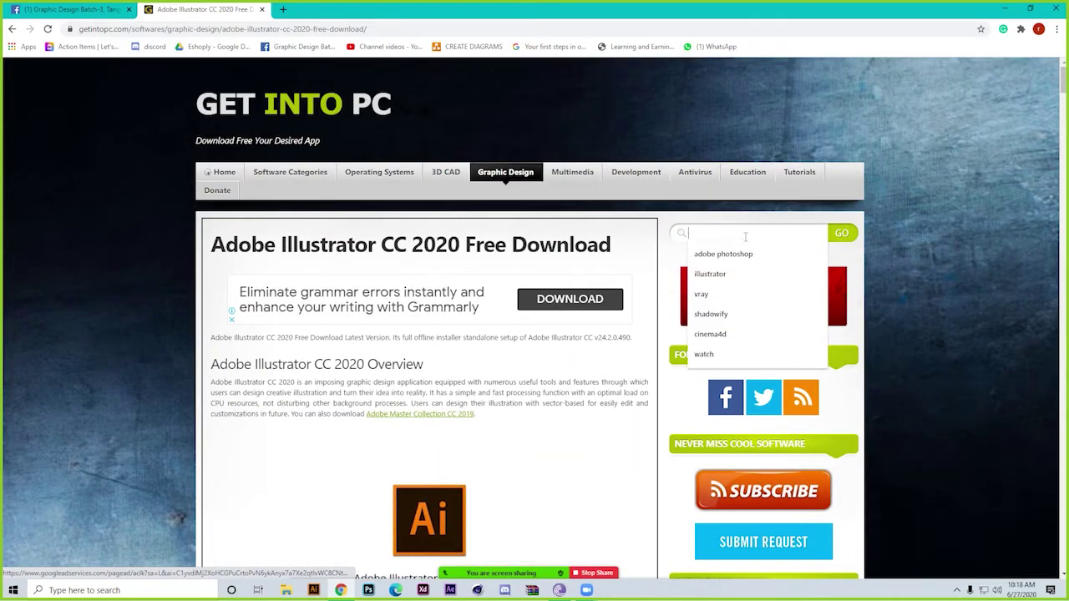
click(727, 256)
click(844, 234)
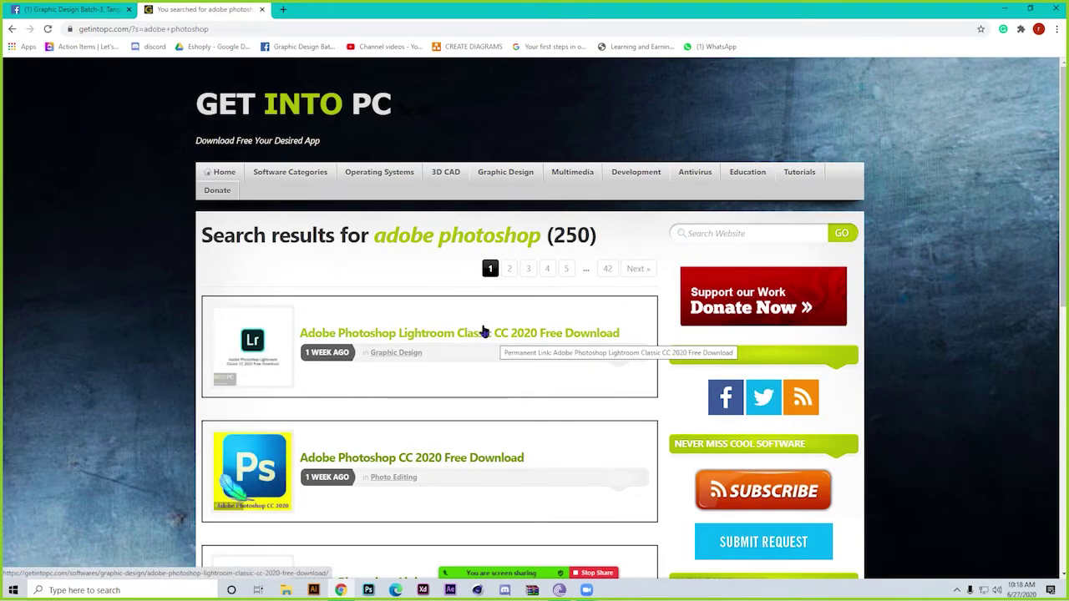
click(456, 459)
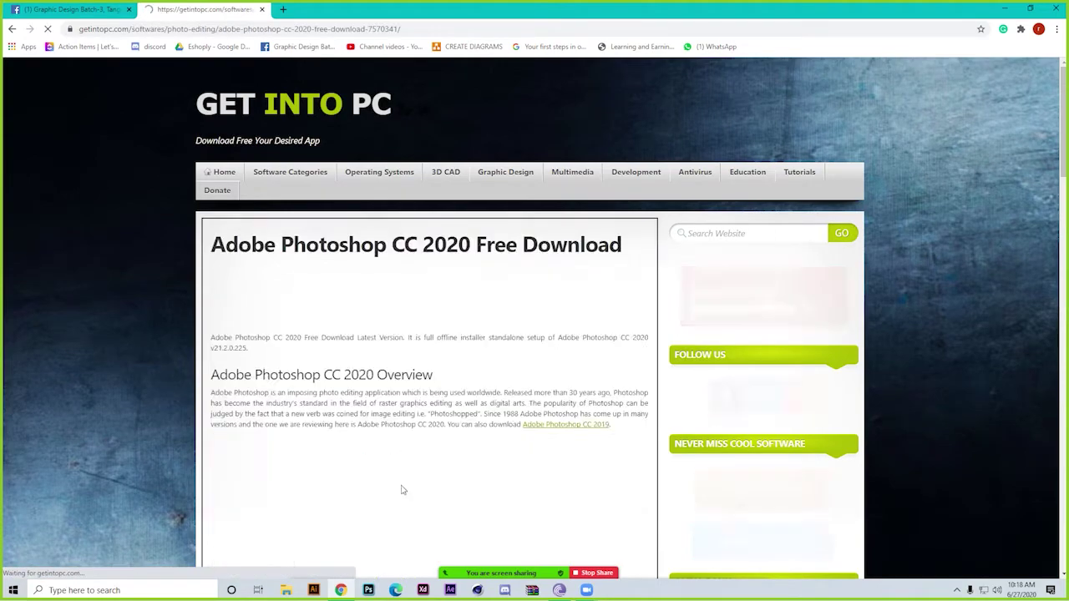
Look through the Adobe Photoshop CC 2020 page down to its system requirements and the 64-bit v21.2.0.225 download link.
scroll(476, 326, down, 7)
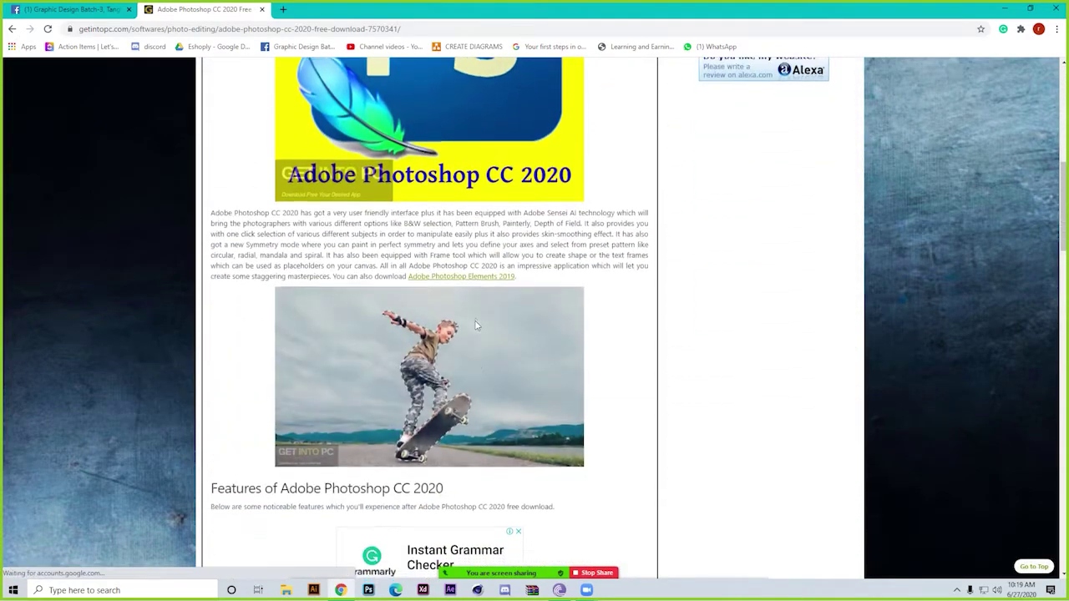
scroll(476, 326, down, 12)
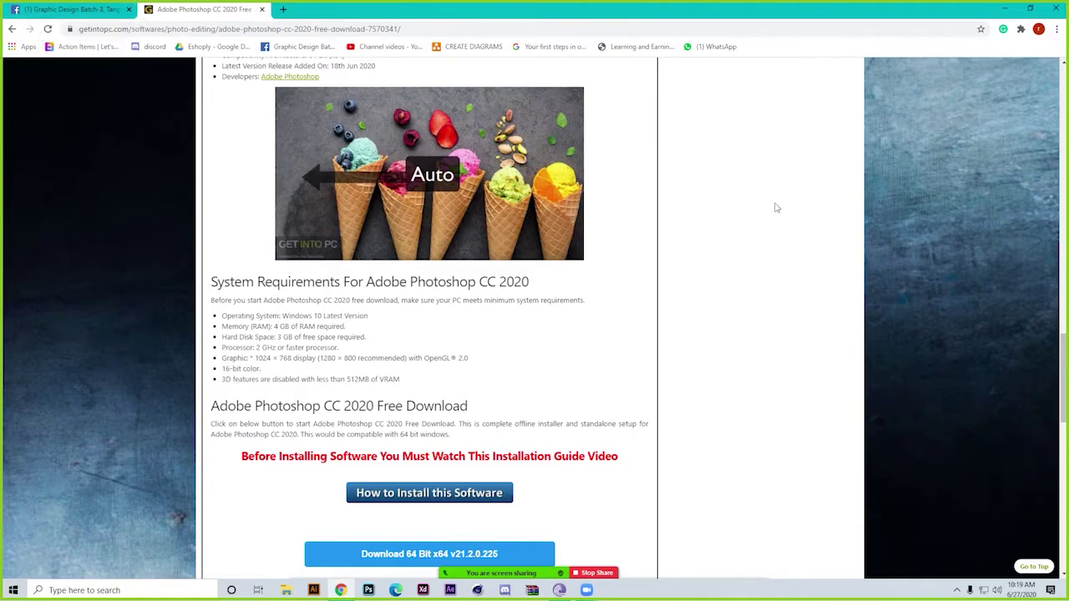
scroll(640, 319, down, 2)
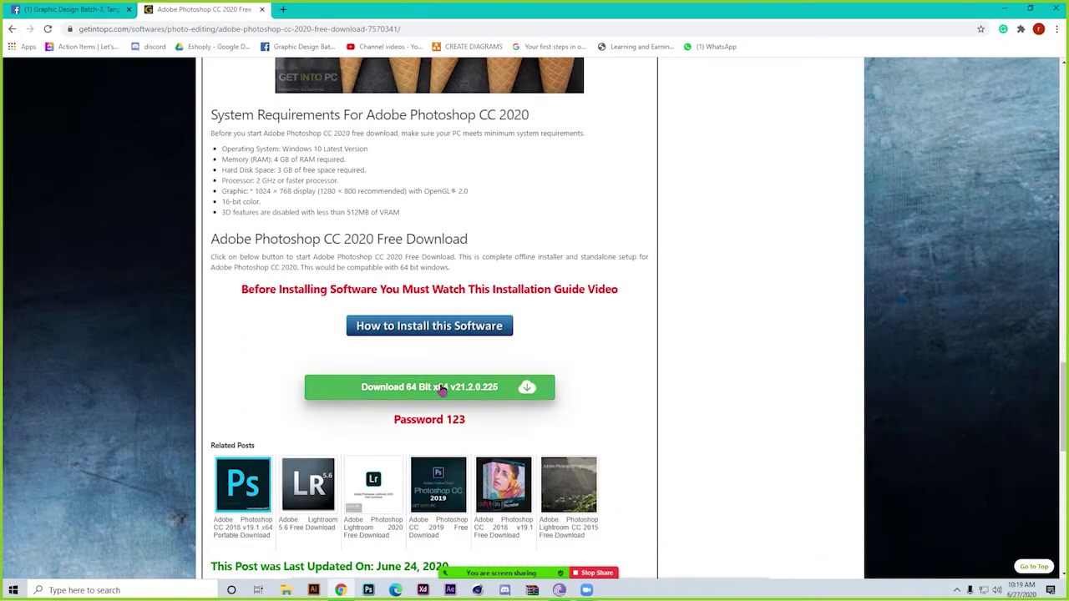
Close the Photoshop download page and stop sharing the screen in the Zoom meeting.
click(263, 10)
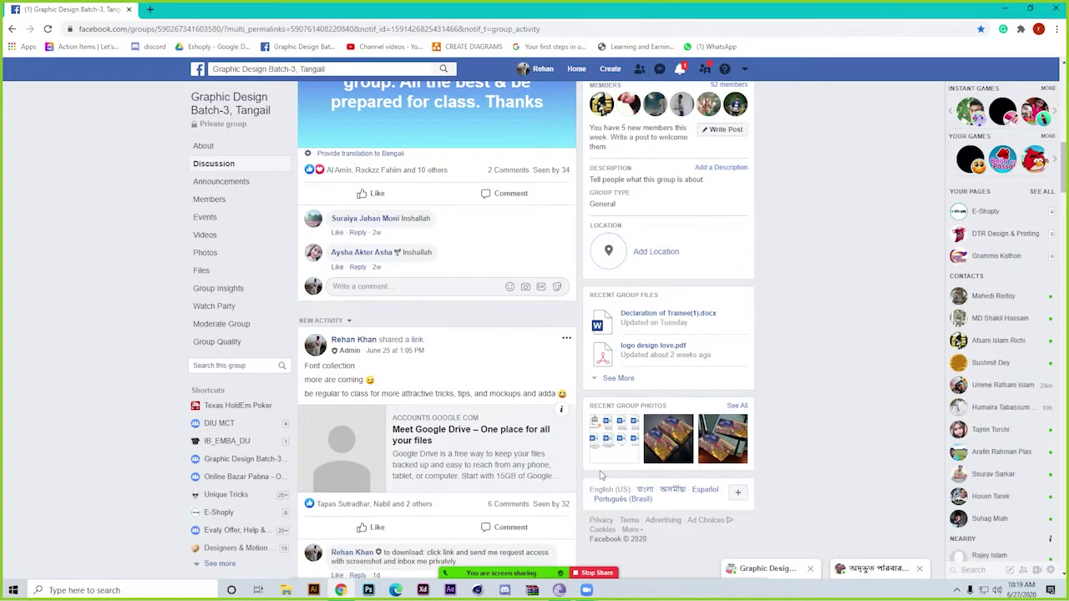
click(595, 573)
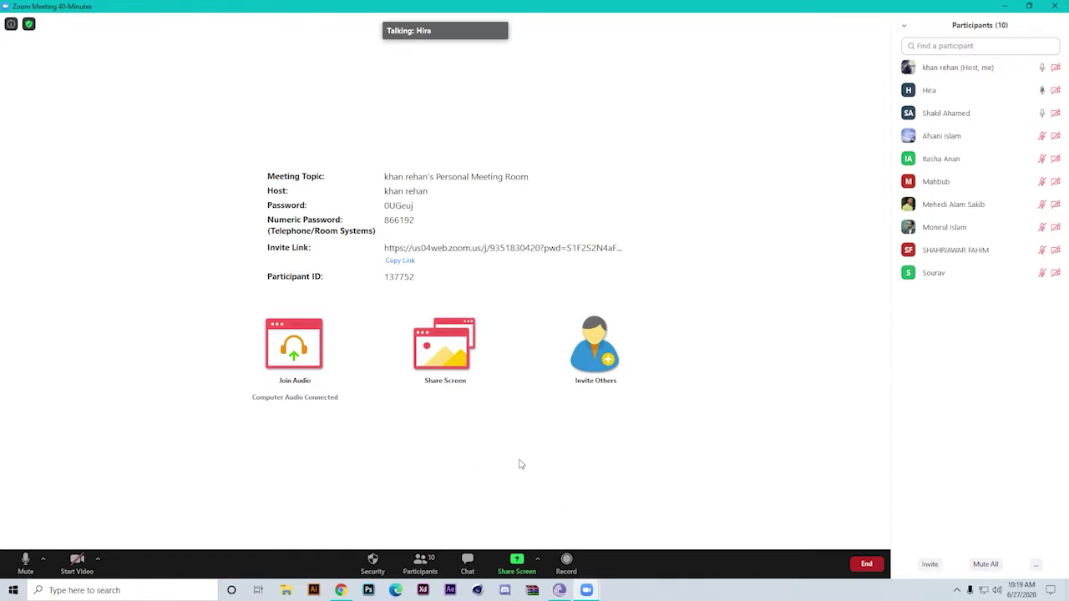
key(alt+u)
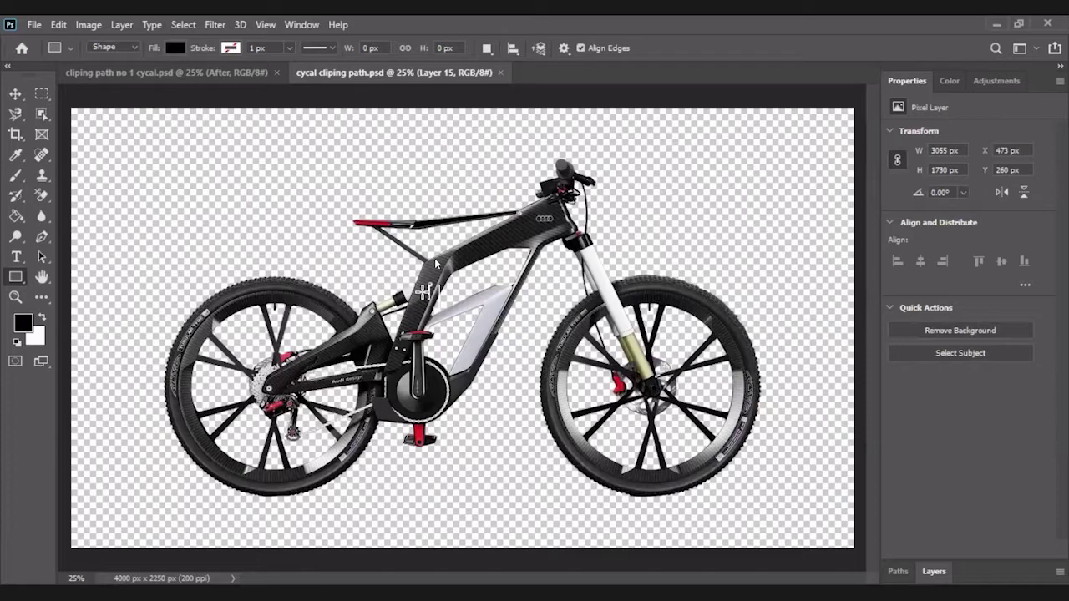
Show the document cliping path no 1 cycal.psd, enlarge the layer list, select Ellipse 1's filter mask, and dismiss the meeting time notice.
click(232, 76)
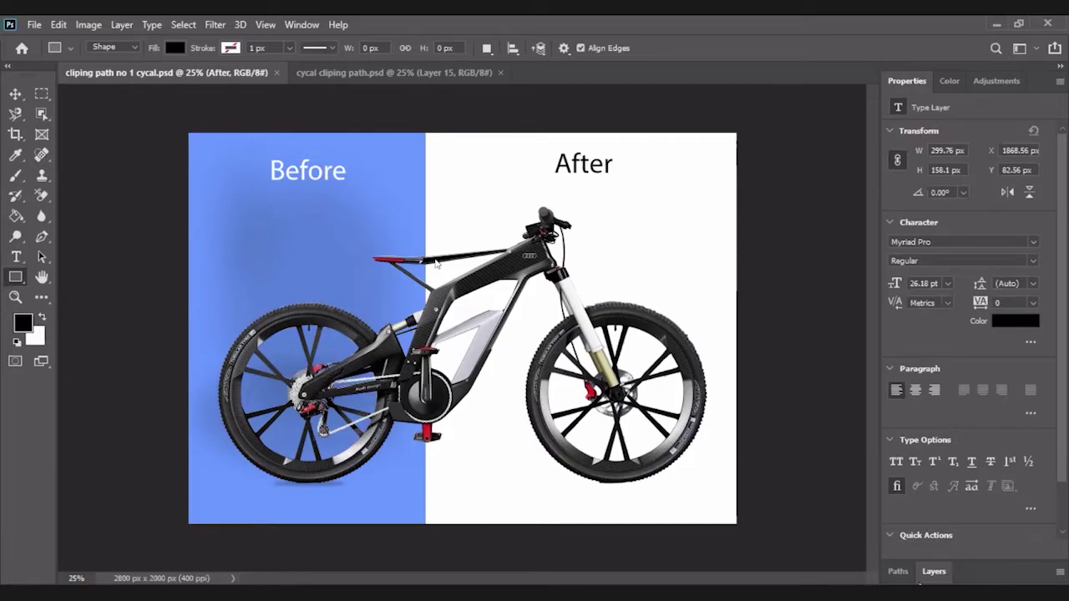
drag(921, 579, 924, 449)
drag(927, 386, 928, 376)
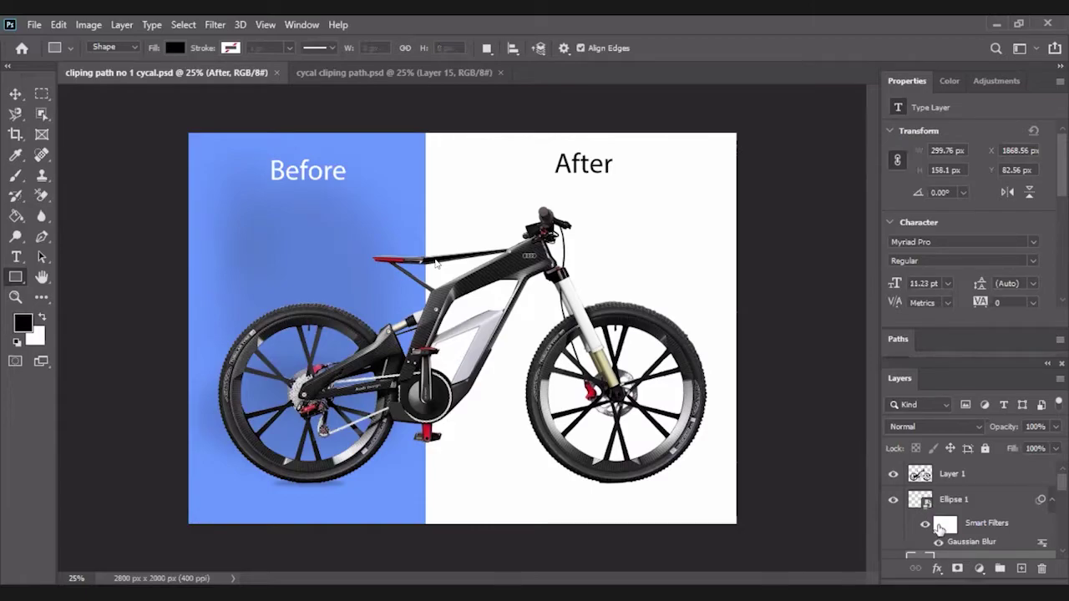
click(944, 526)
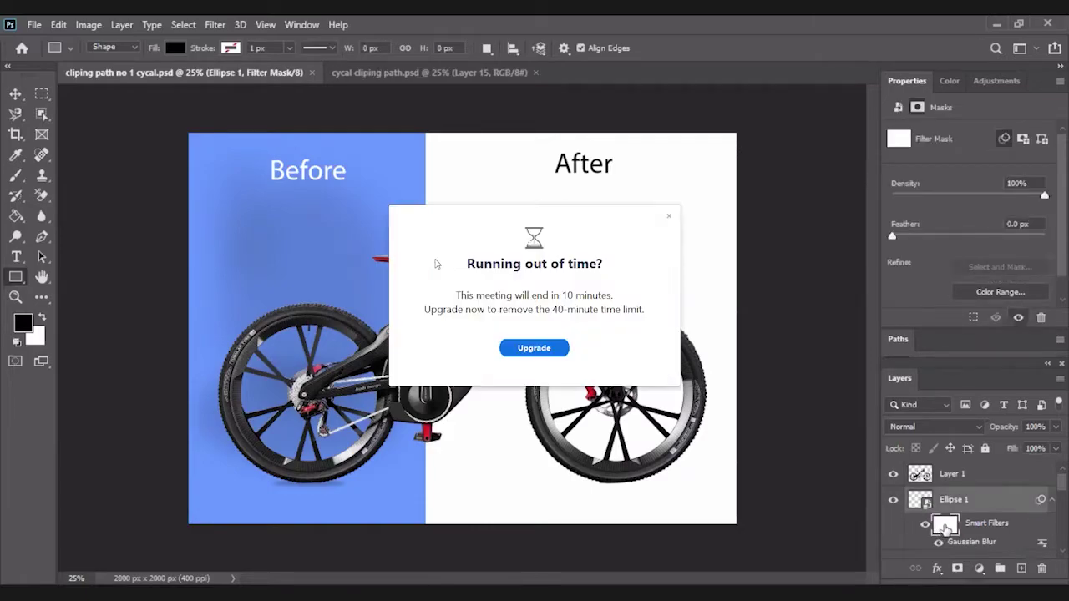
click(669, 216)
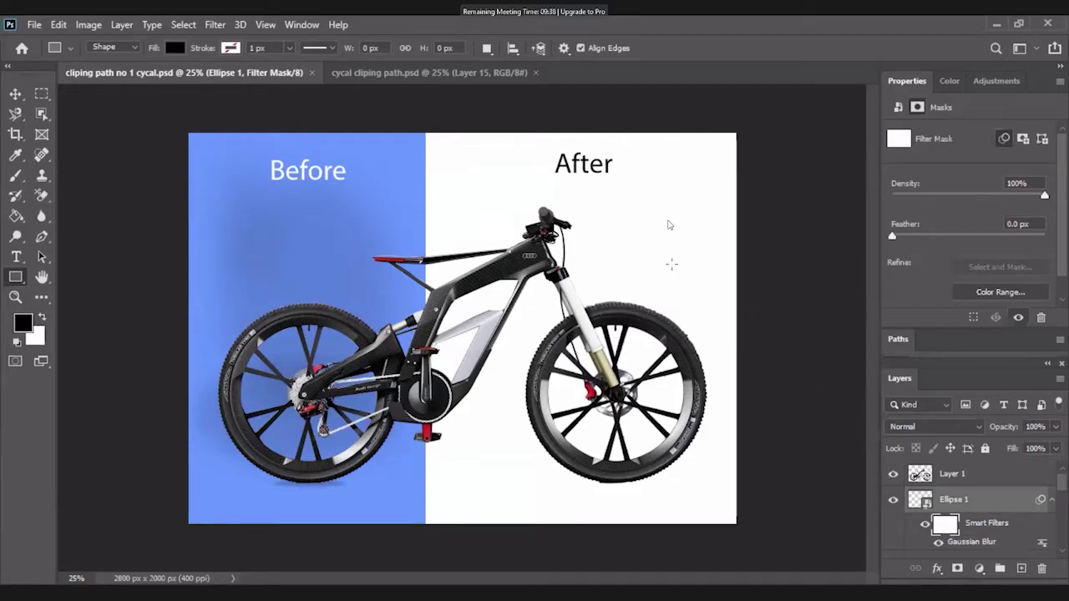
click(337, 311)
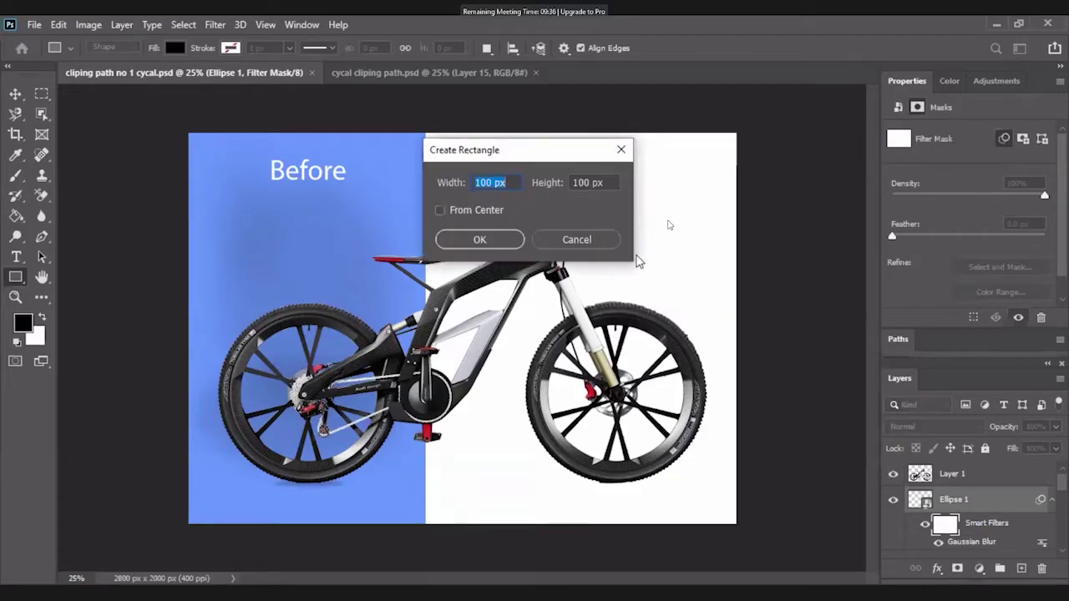
click(599, 240)
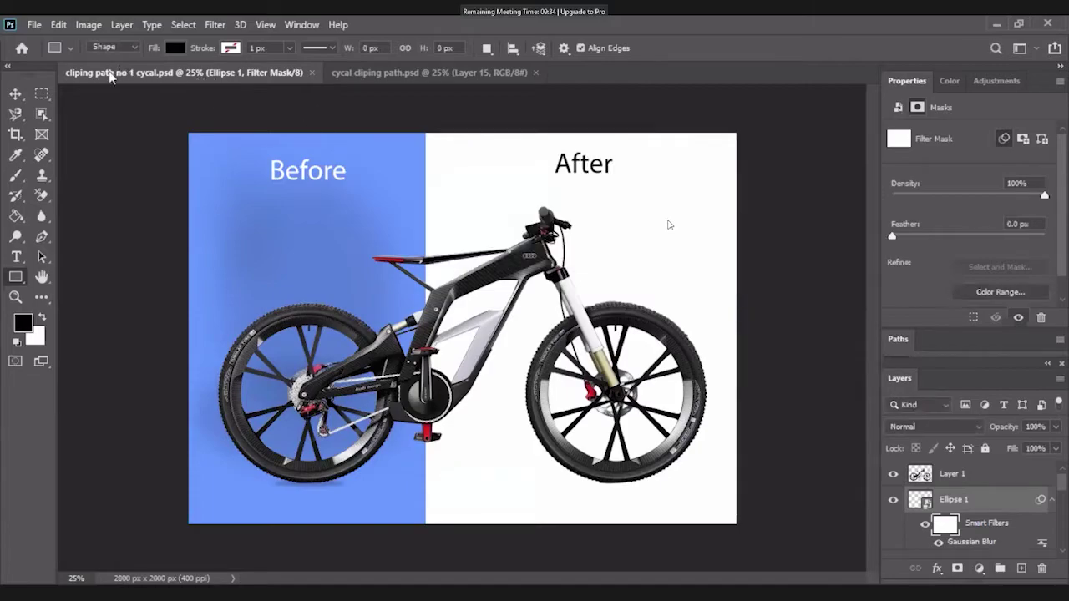
click(18, 97)
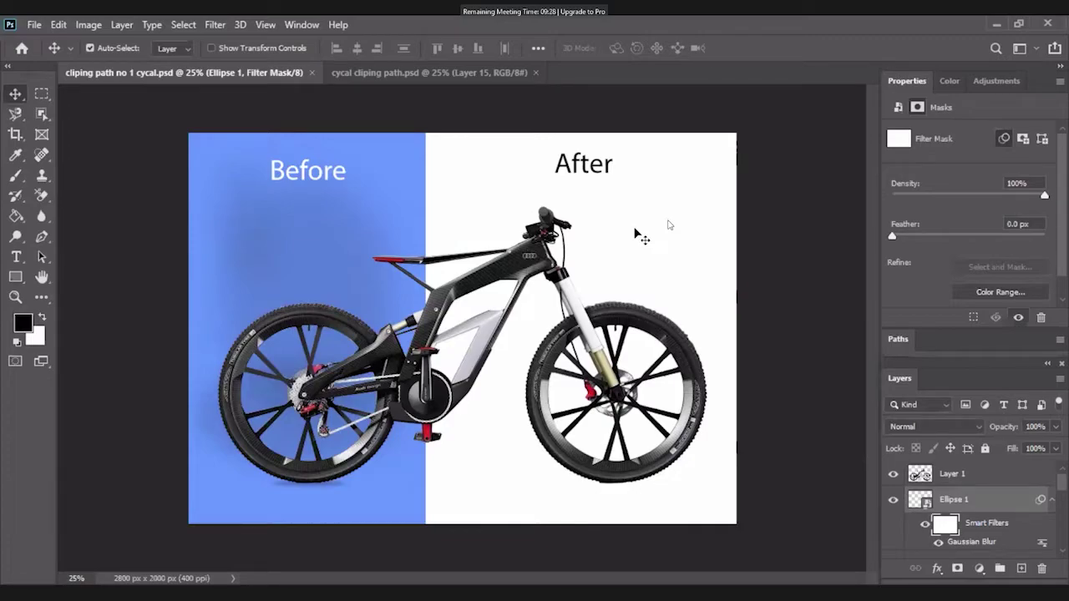
Cover the After half of the bike image with an orange 1672 × 2068 px rectangle on a layer above Ellipse 1.
click(16, 279)
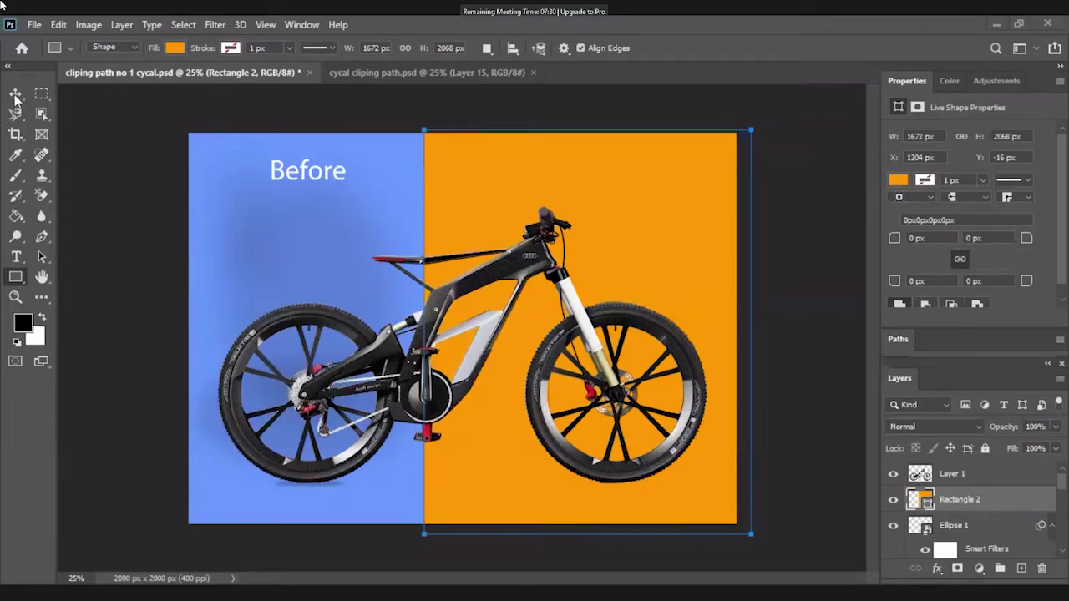
click(569, 225)
click(619, 151)
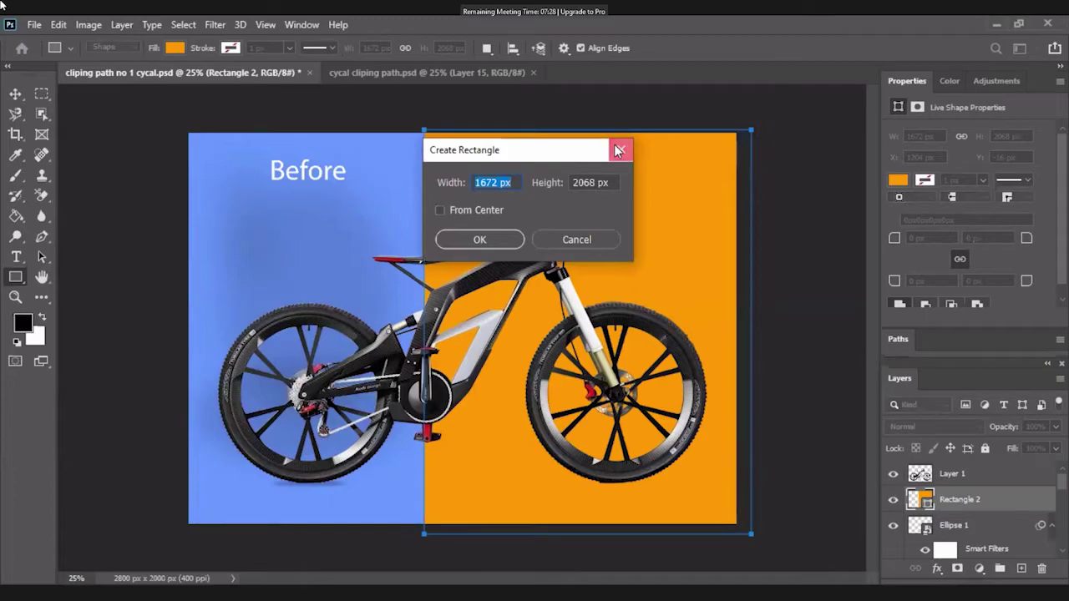
click(42, 93)
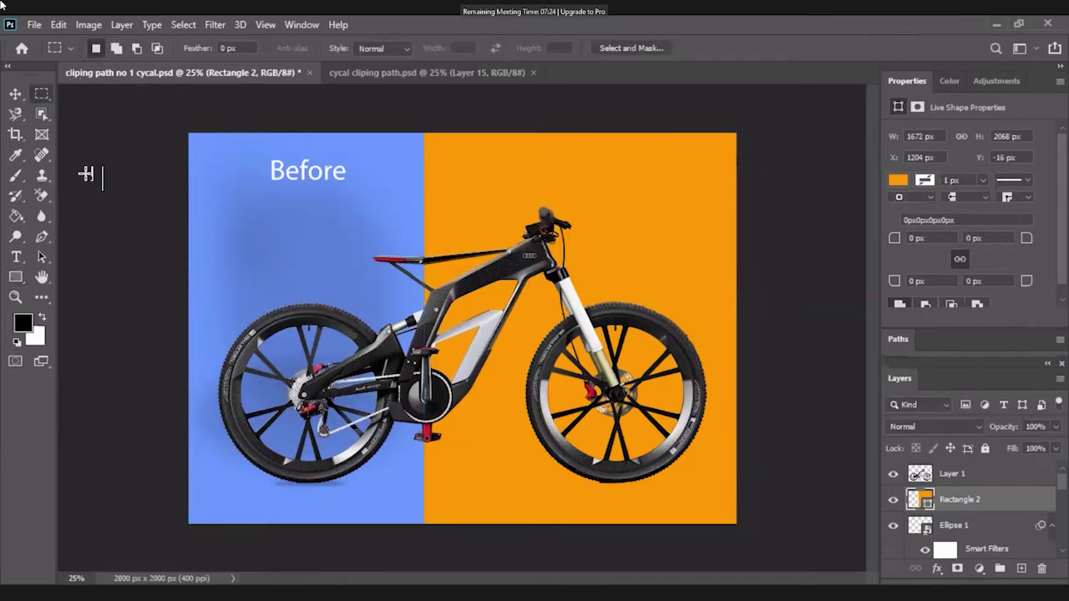
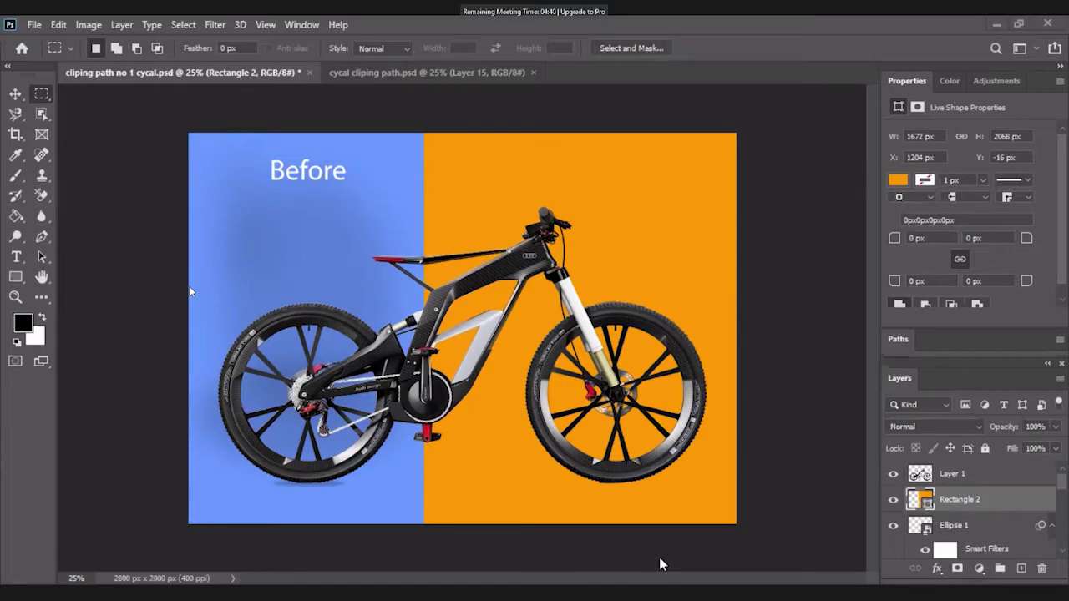
Switch to the participant's shared Illustrator screen in Zoom and start the camera video.
key(alt+s)
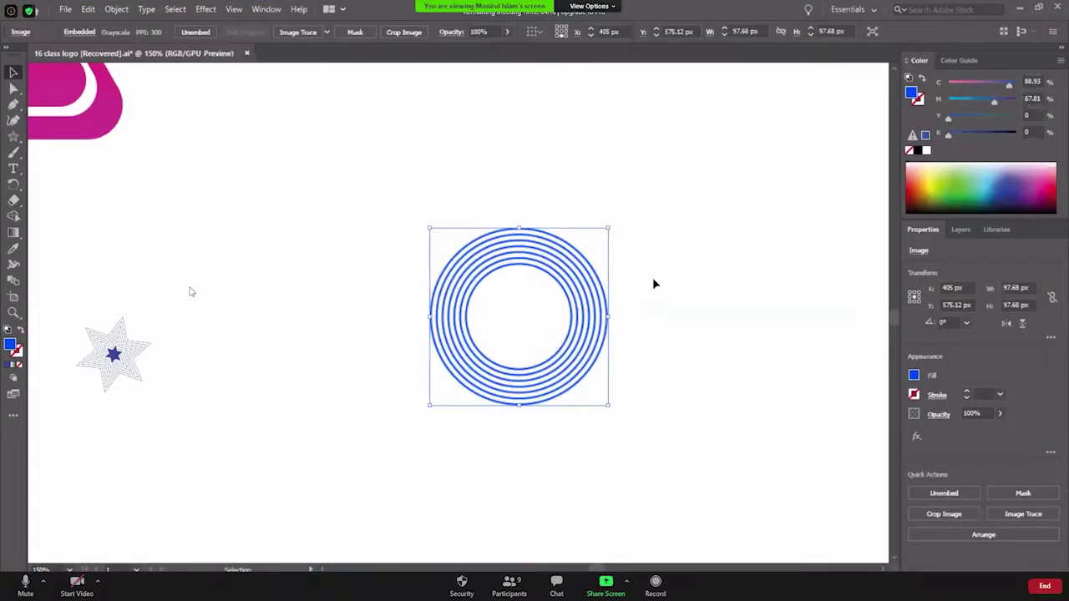
click(75, 585)
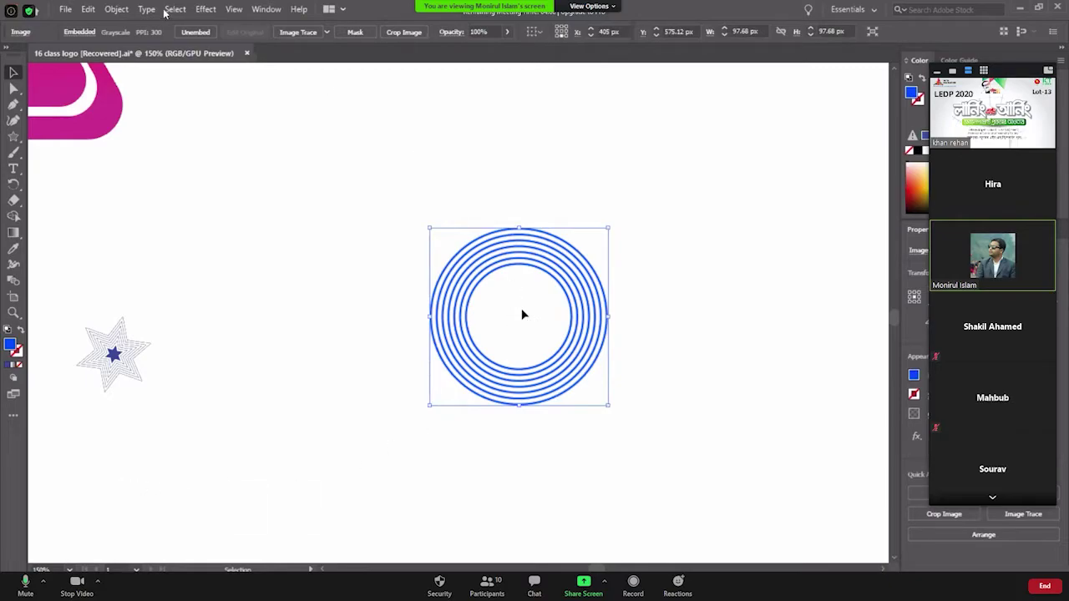
Delete the embedded image of blue concentric rings from the artboard.
click(116, 10)
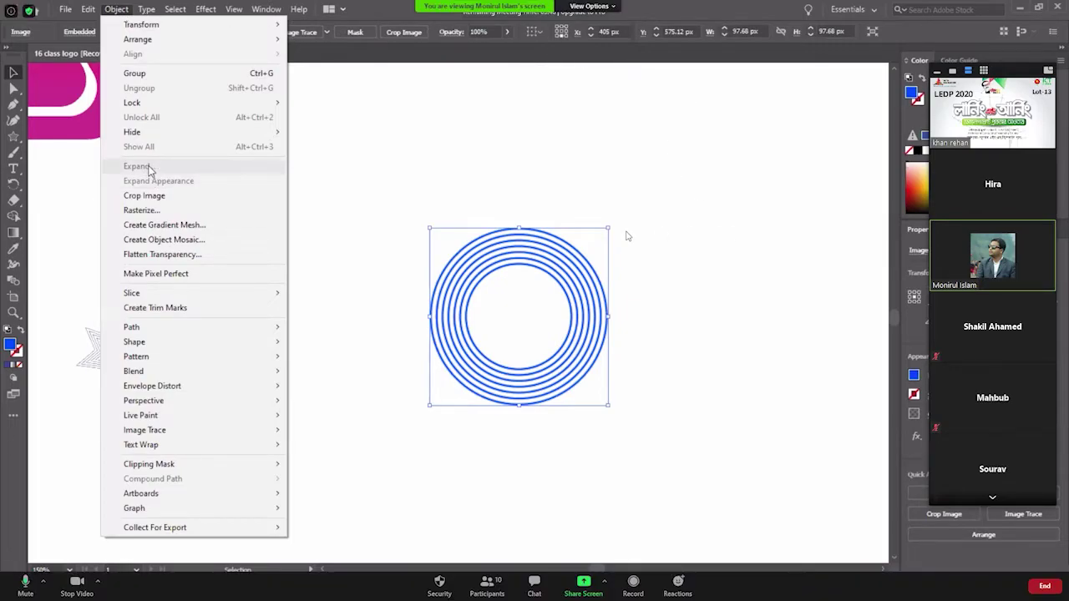
click(403, 201)
drag(404, 200, 619, 376)
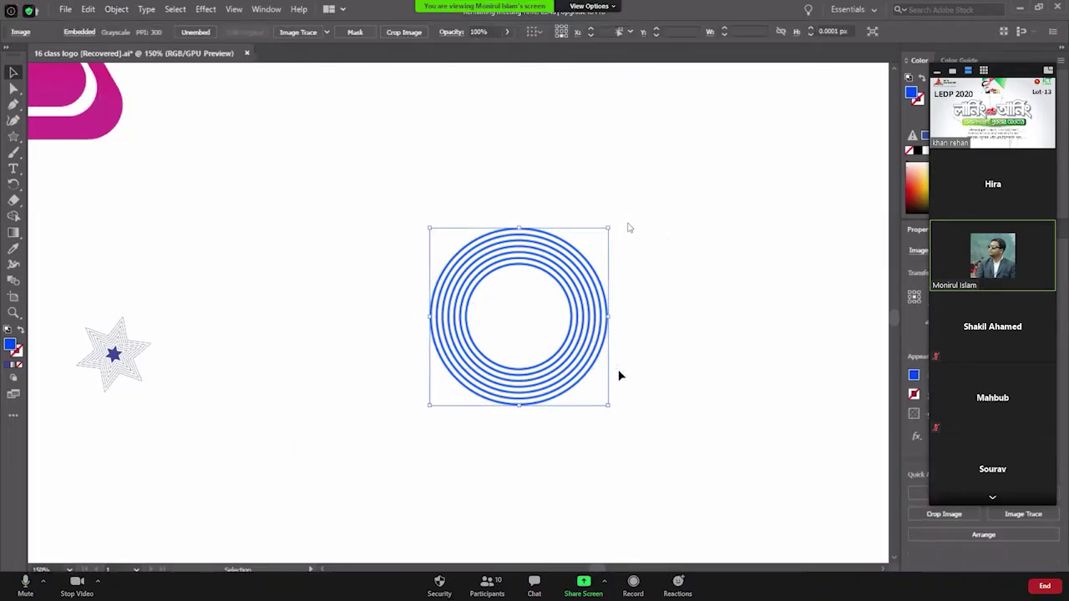
key(Delete)
Draw a circle about 81 px in diameter where the rings were and set its fill to None.
click(51, 162)
drag(457, 276, 606, 423)
click(83, 31)
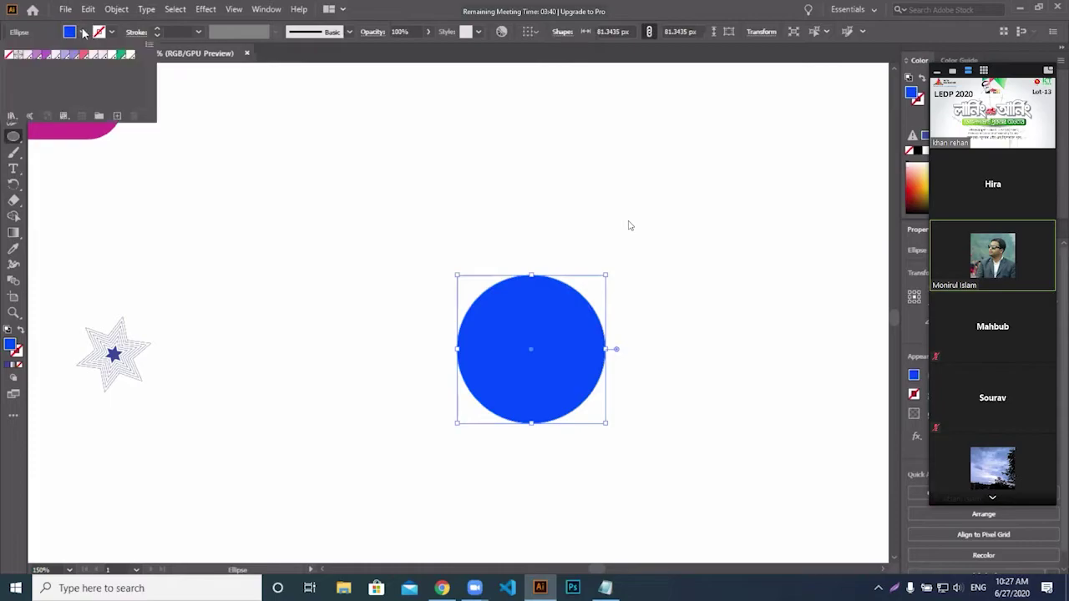
click(9, 55)
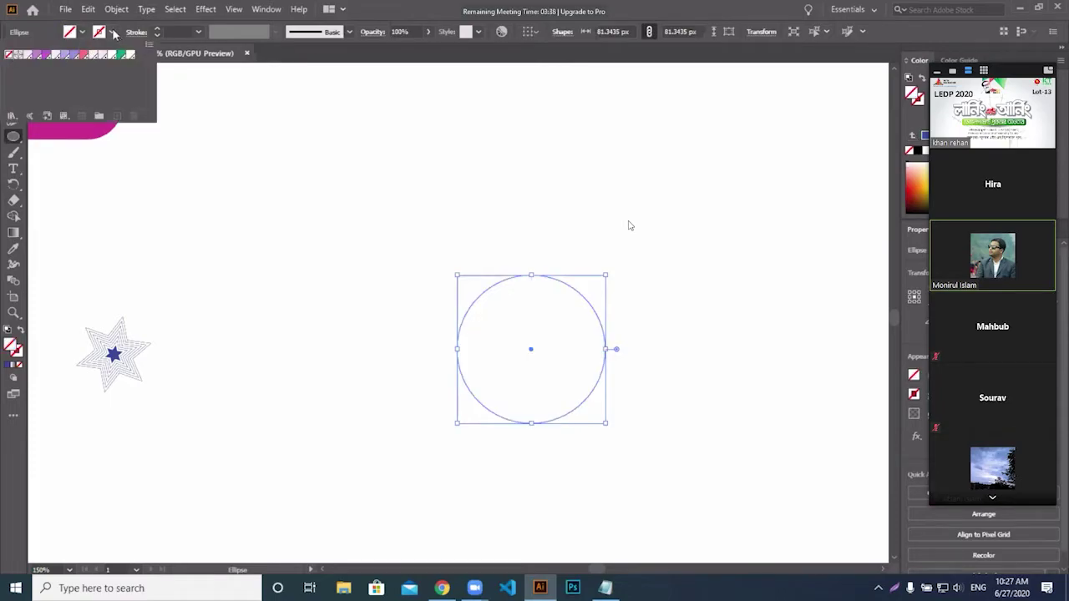
Fill the new circle with the dark maroon color #332023.
click(112, 33)
click(112, 33)
click(24, 358)
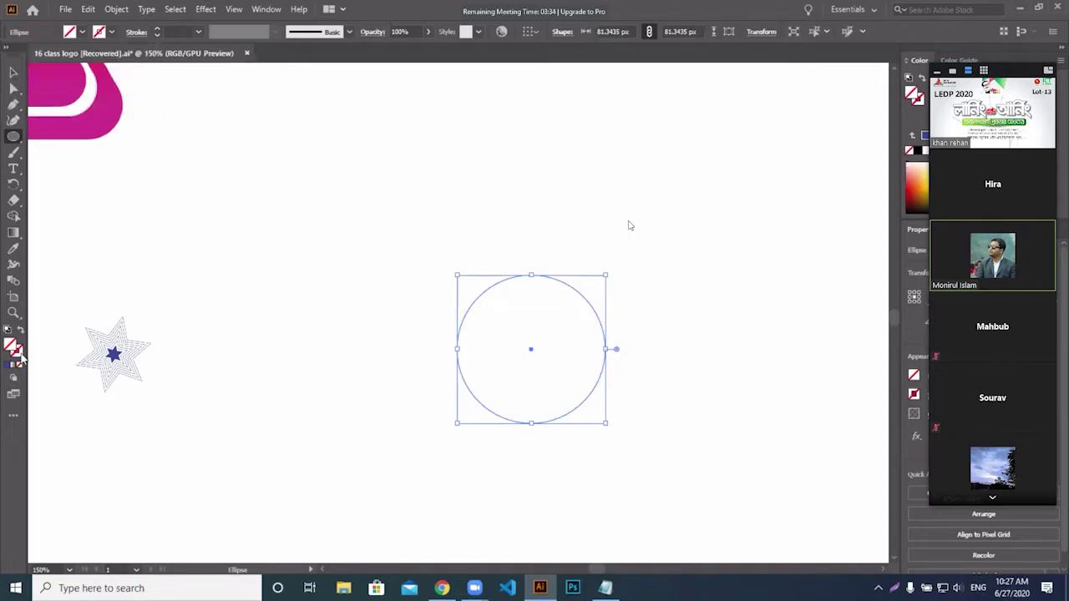
double_click(20, 353)
click(792, 431)
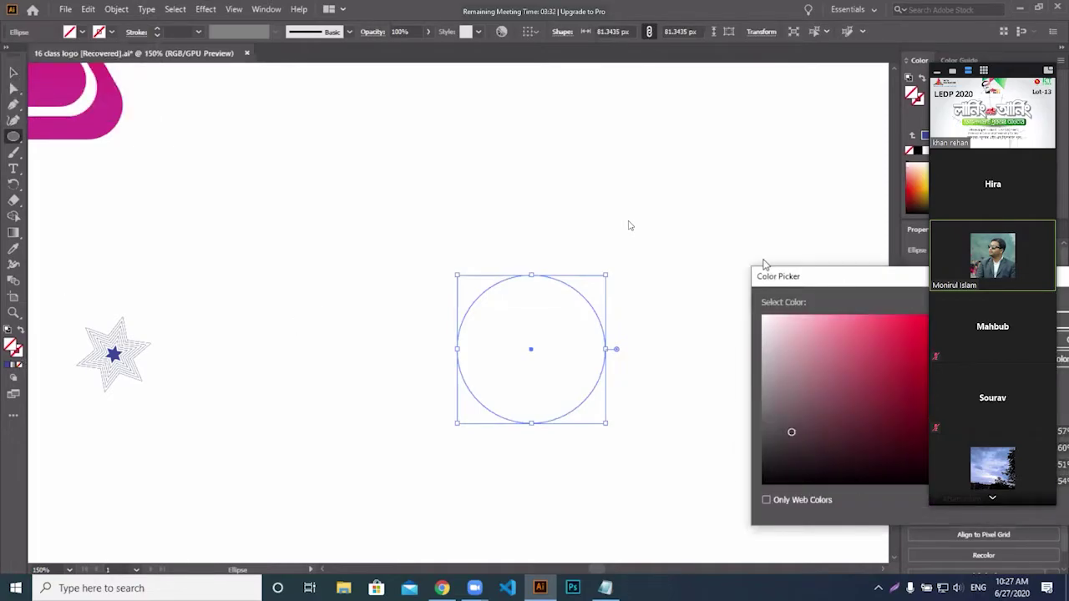
drag(840, 283, 627, 182)
click(612, 351)
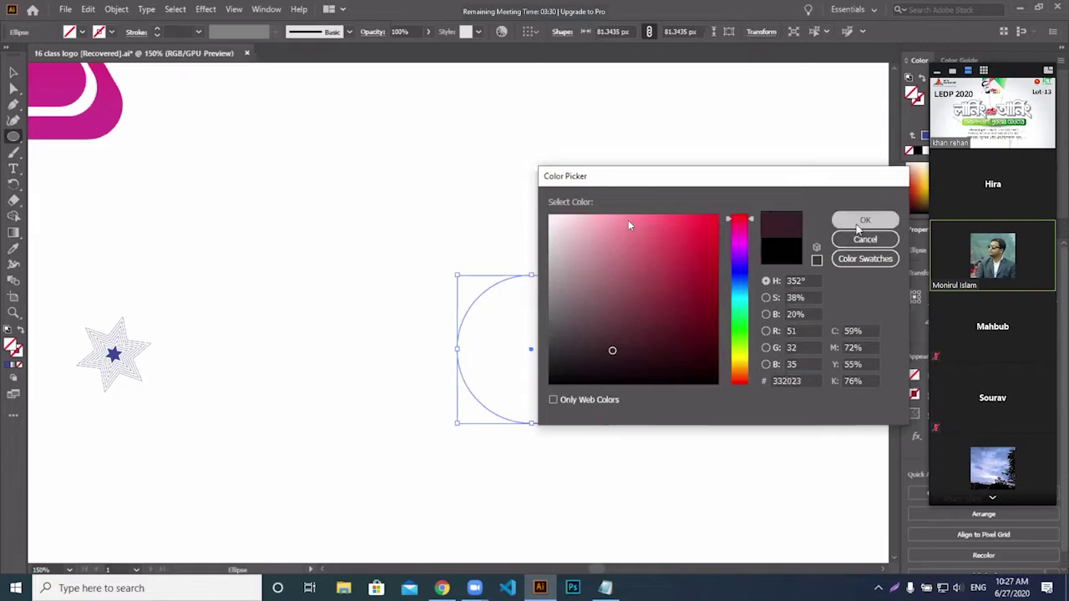
click(860, 223)
Select the dark circle and remove its fill color.
click(13, 71)
drag(544, 361, 554, 353)
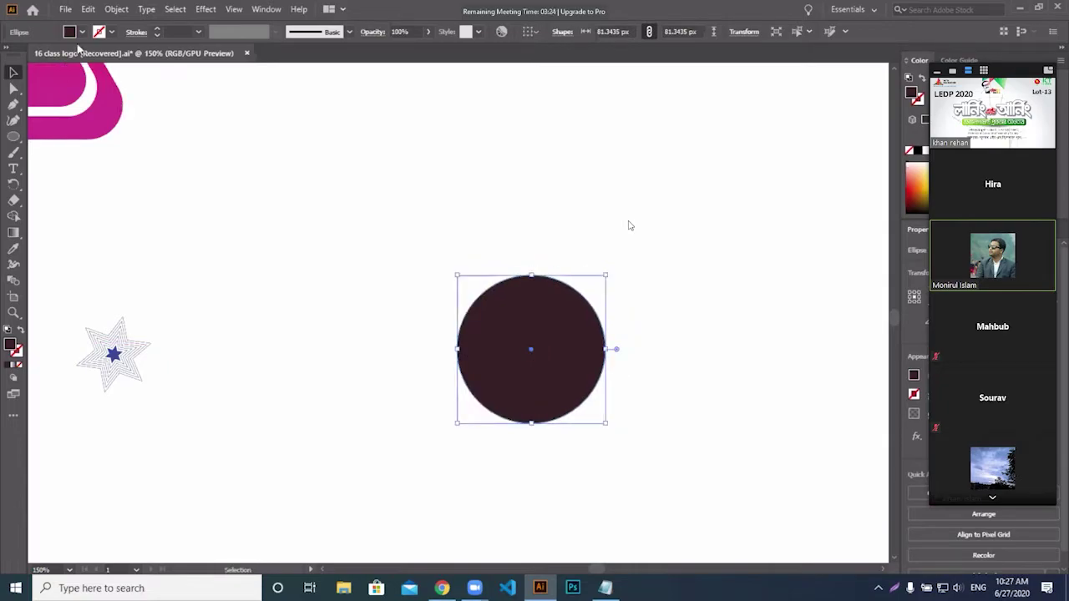
click(81, 34)
click(11, 55)
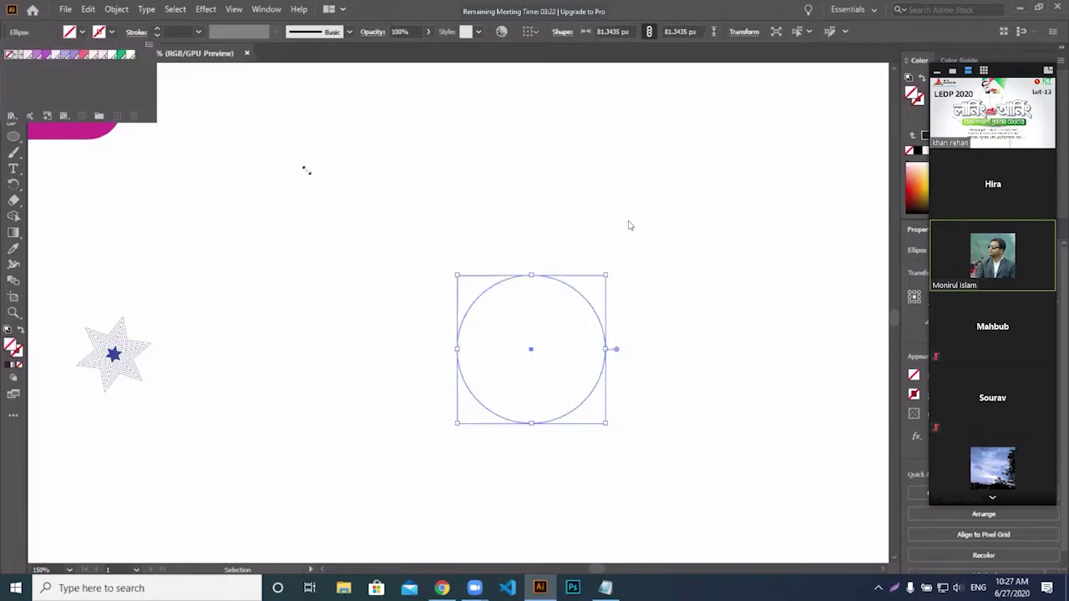
Give the large circle a white fill.
click(222, 182)
click(566, 420)
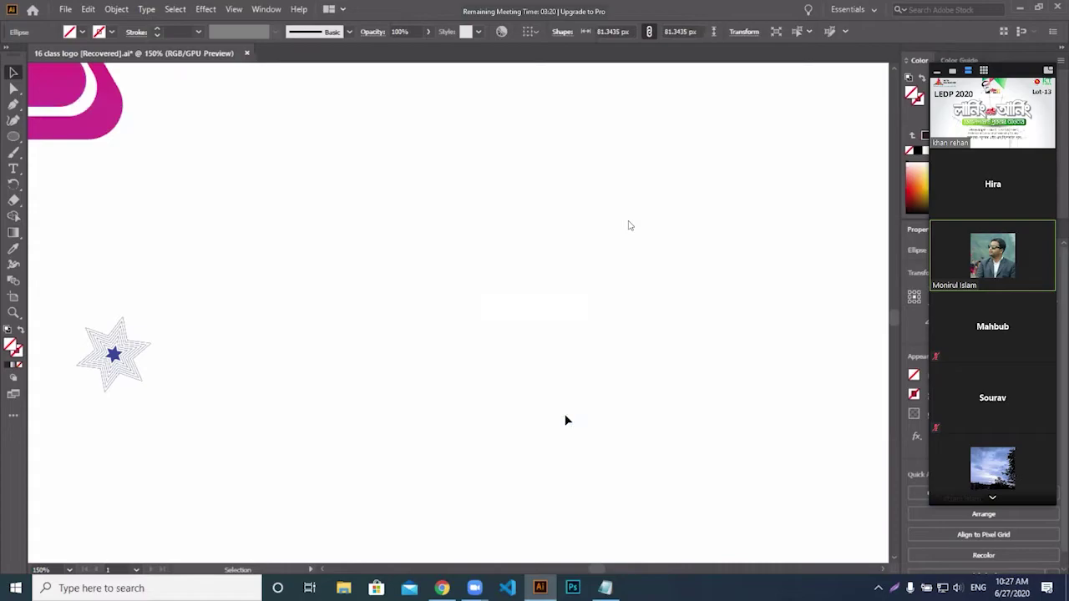
drag(456, 278, 633, 464)
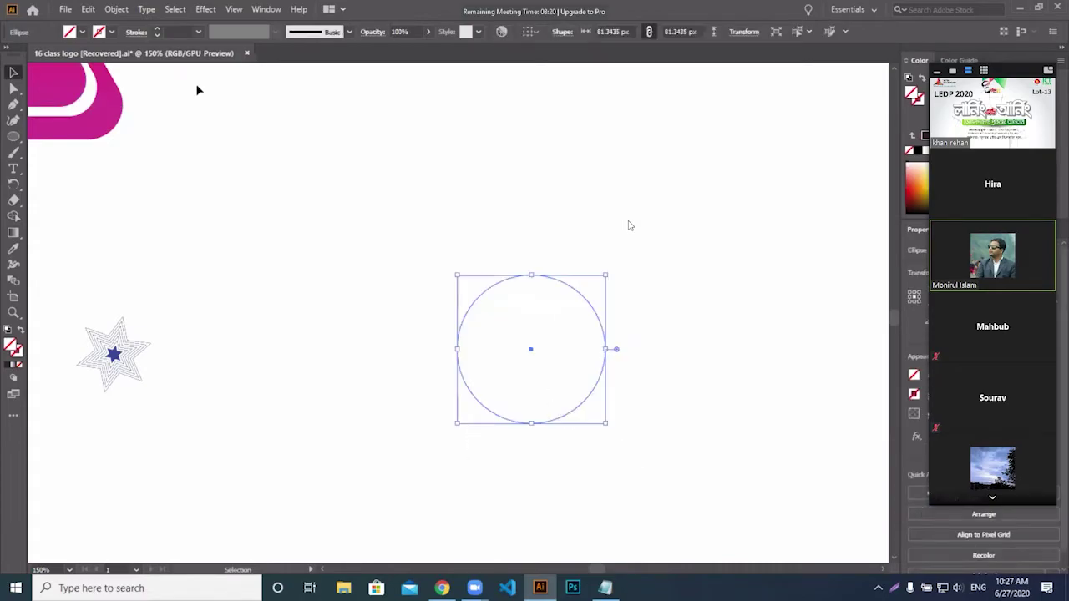
click(112, 32)
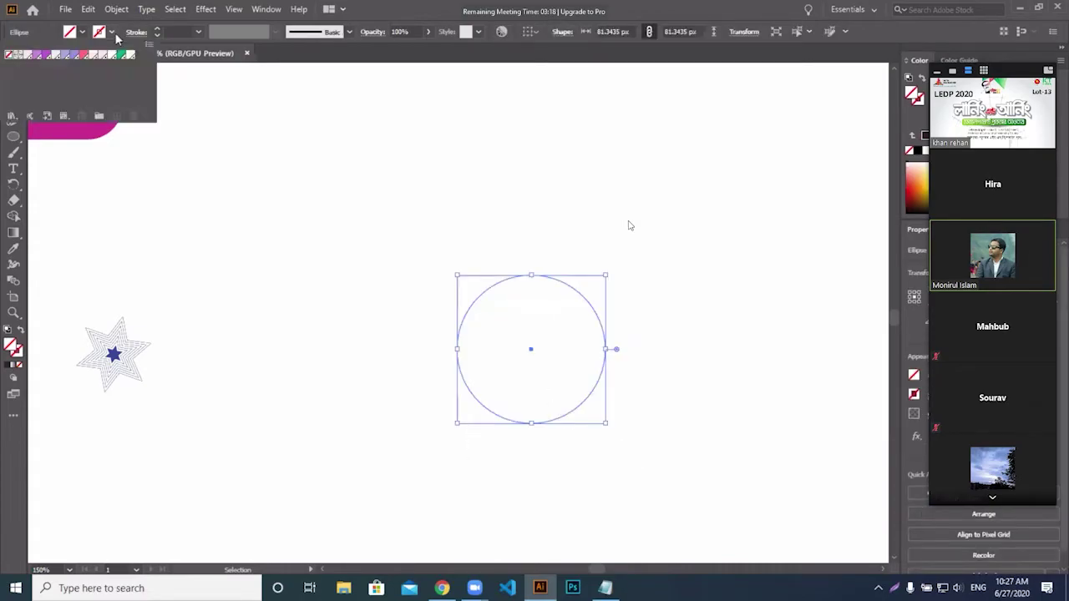
double_click(17, 354)
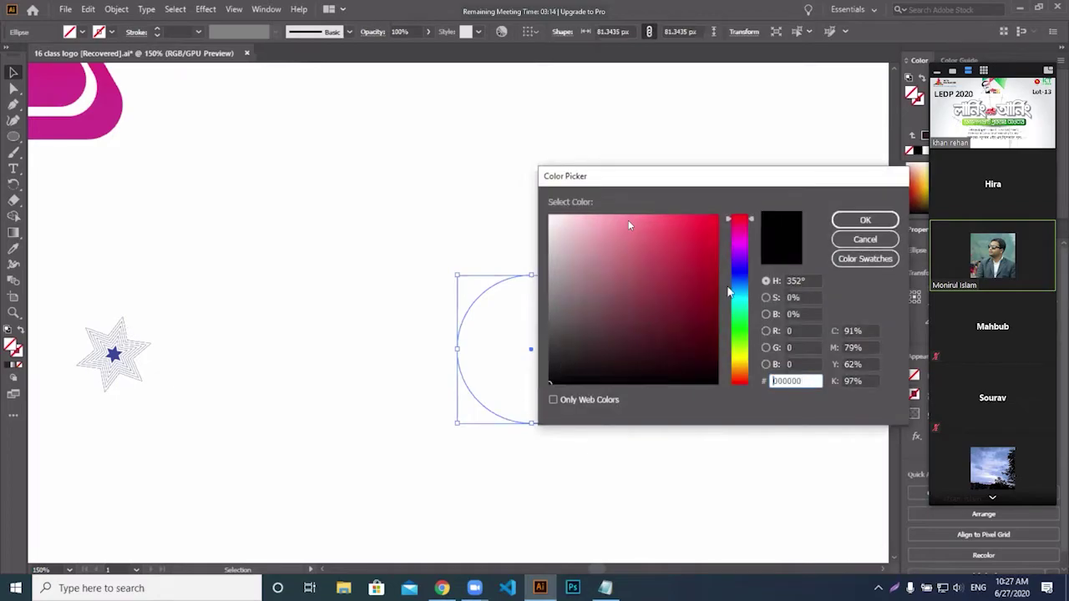
click(865, 219)
click(468, 254)
drag(377, 211, 607, 377)
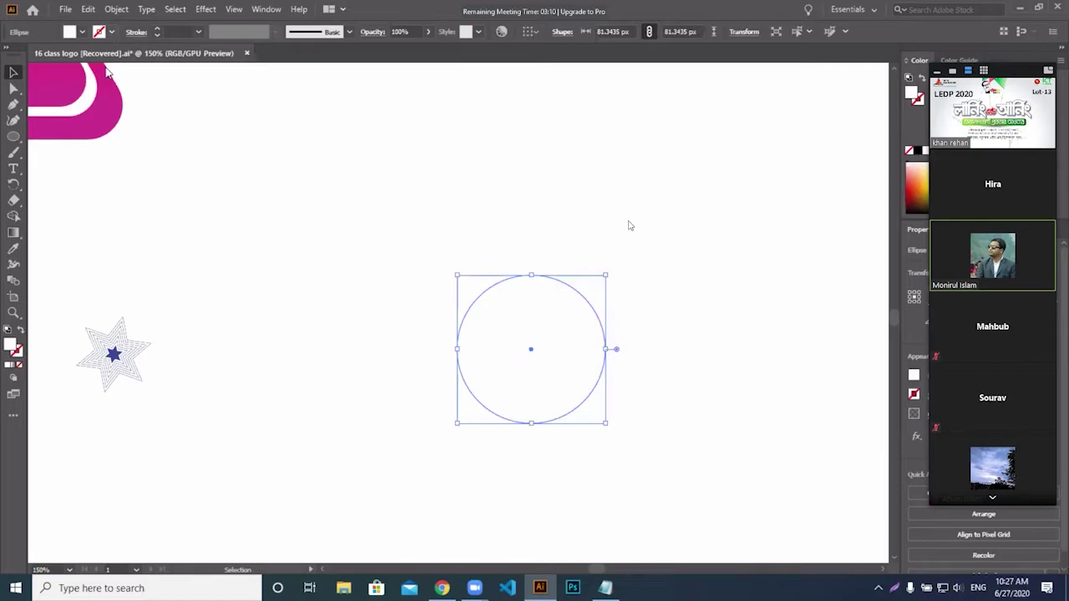
Apply the pink swatch to the large circle's stroke.
click(112, 32)
click(84, 58)
click(323, 186)
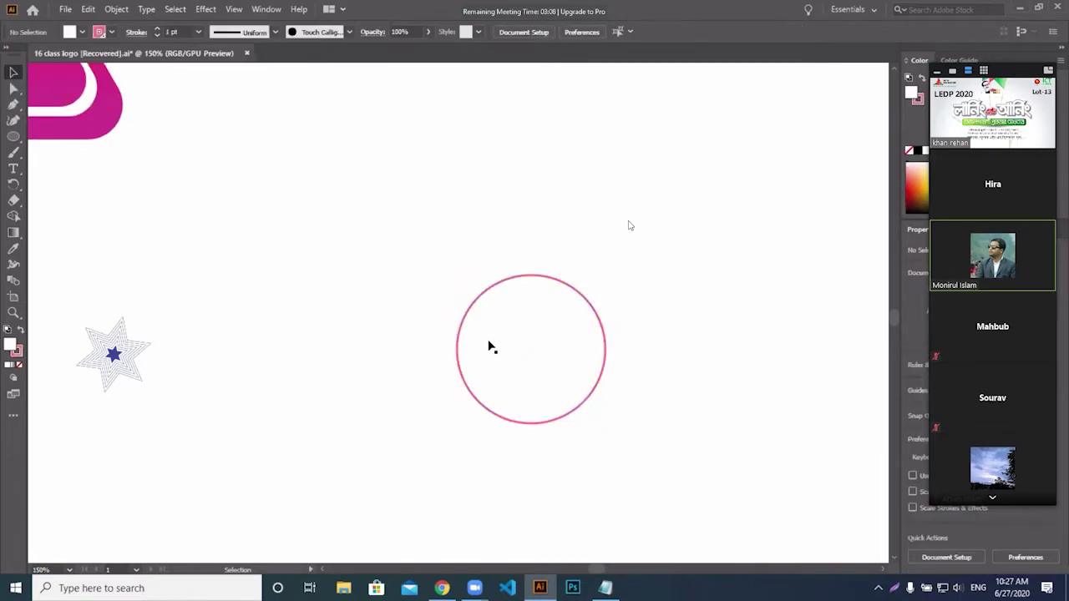
Create a smaller copy of the pink circle, overlapping the large circle's lower-right edge.
key(a)
drag(463, 381, 470, 396)
key(v)
drag(460, 285, 561, 389)
Align the two circles' centres horizontally and vertically, and make a blend between them.
drag(396, 220, 623, 455)
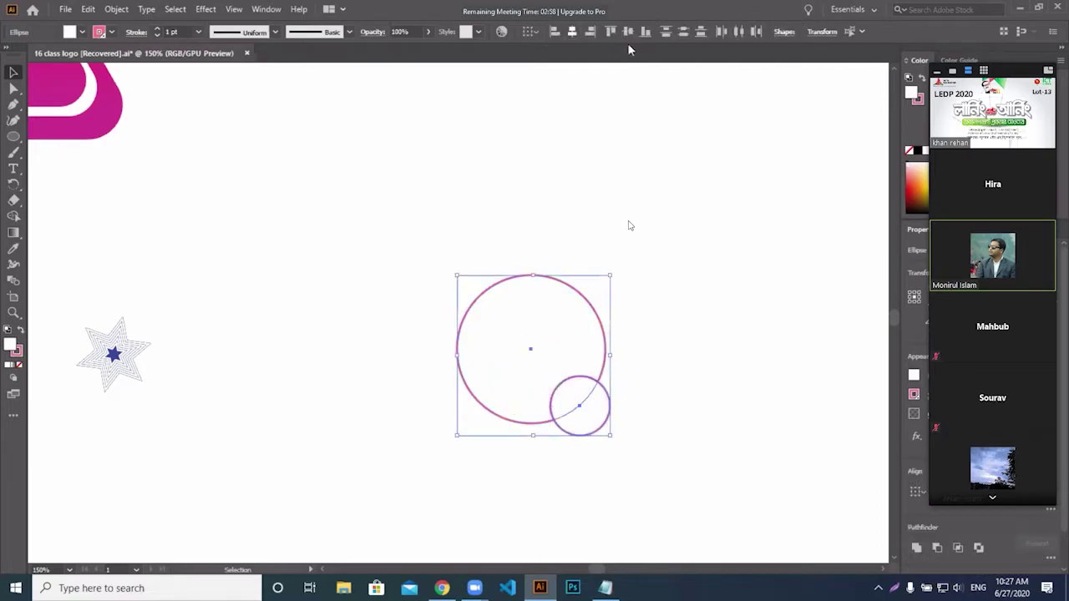
click(573, 31)
click(628, 31)
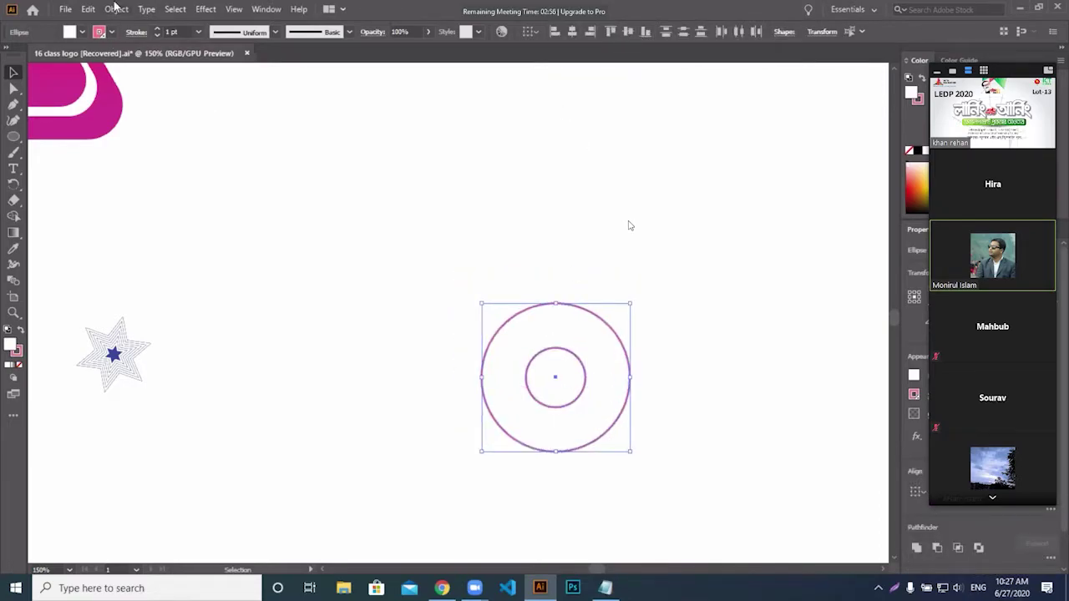
click(116, 9)
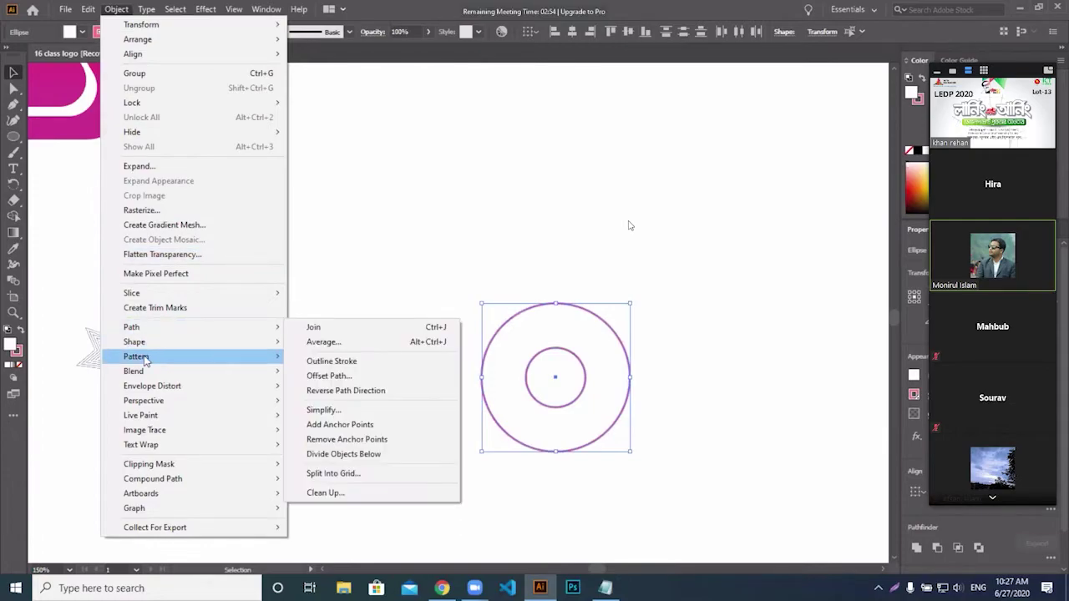
click(313, 371)
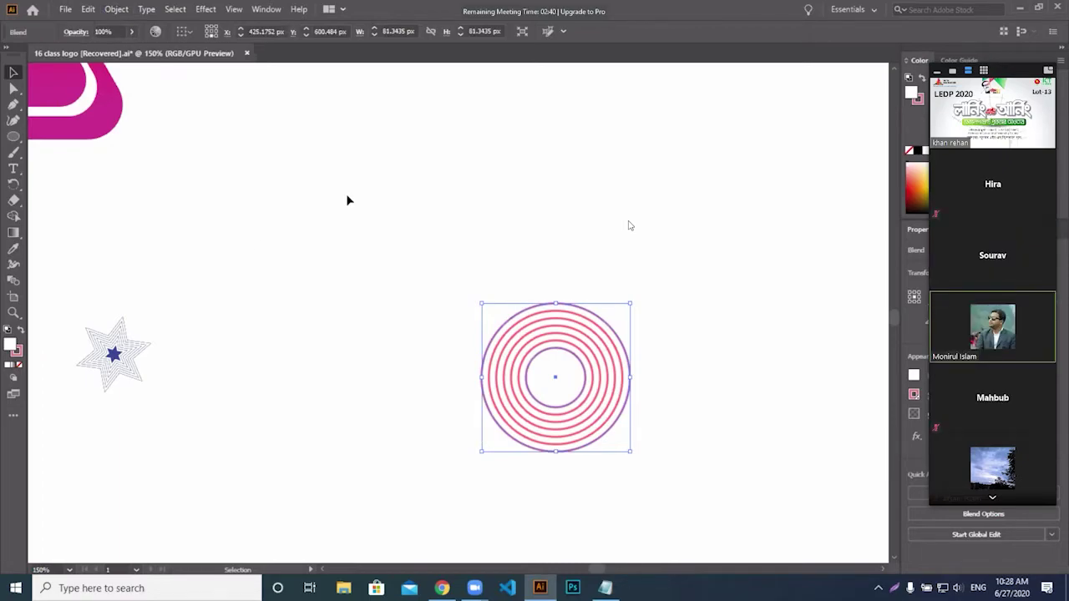
Remove the white fill from the blended circles, leaving only their pink strokes.
double_click(11, 346)
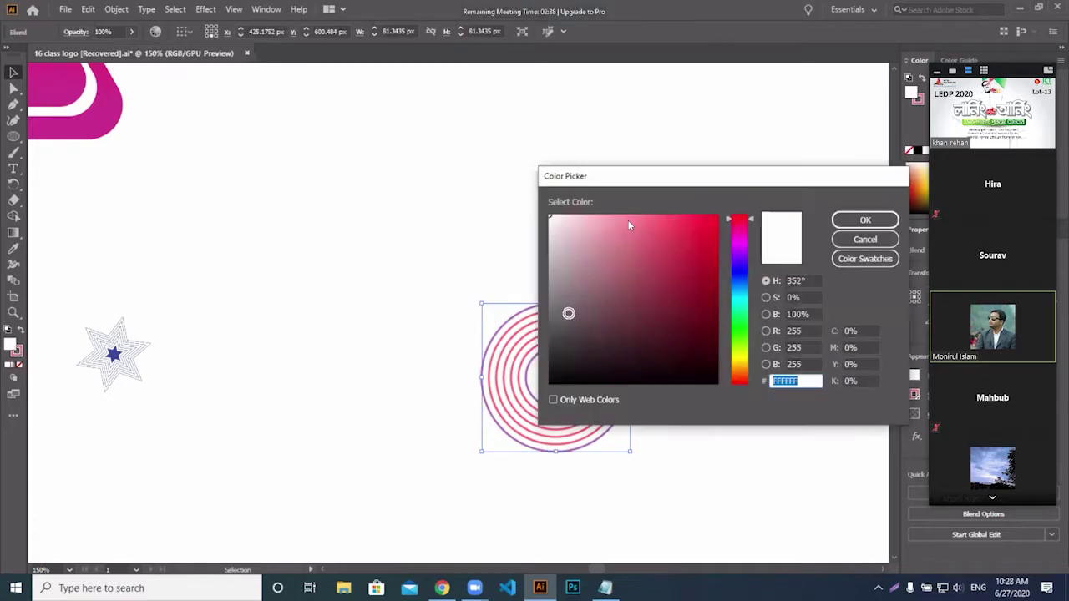
click(864, 241)
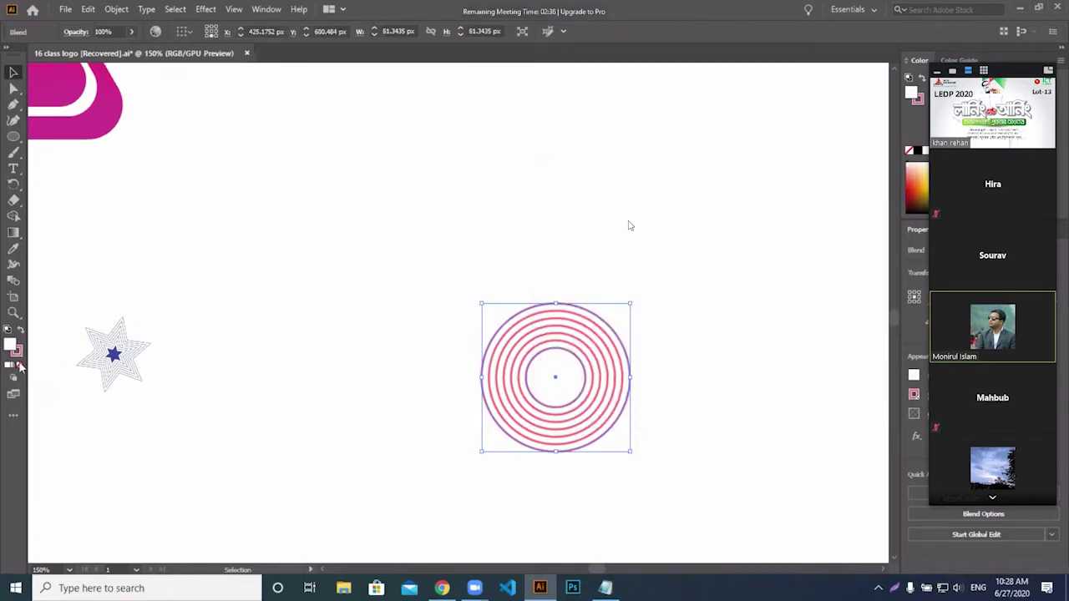
click(340, 272)
key(ctrl+z)
click(609, 373)
key(ctrl+z)
click(609, 373)
key(ctrl+z)
Expand the concentric circle blend and ungroup it into separate ring paths.
drag(426, 269, 690, 479)
click(112, 11)
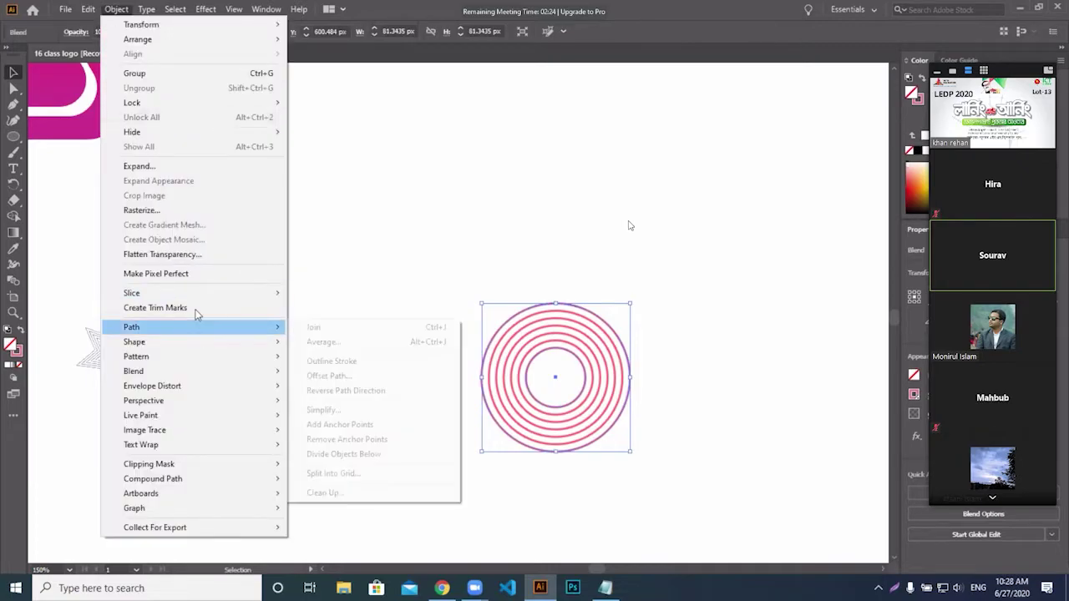
click(136, 167)
click(507, 373)
right_click(592, 362)
click(627, 237)
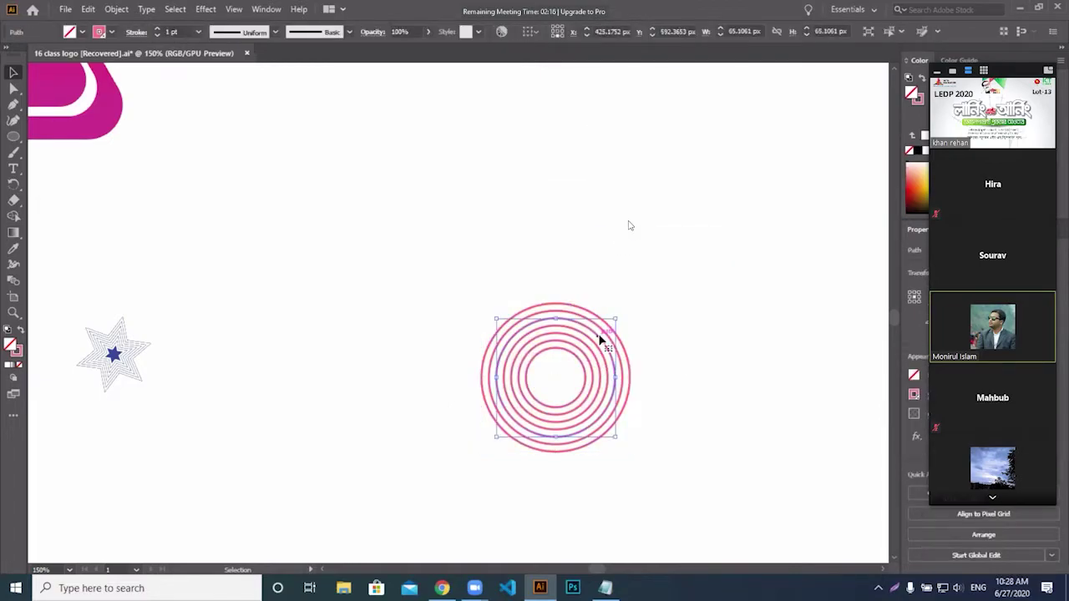
click(662, 336)
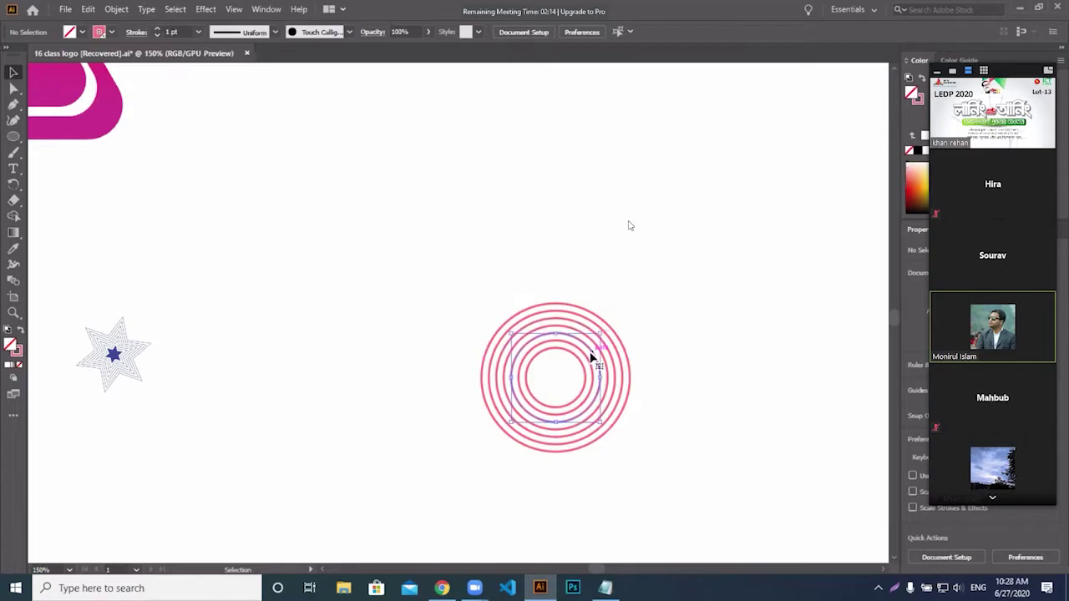
click(595, 360)
click(114, 13)
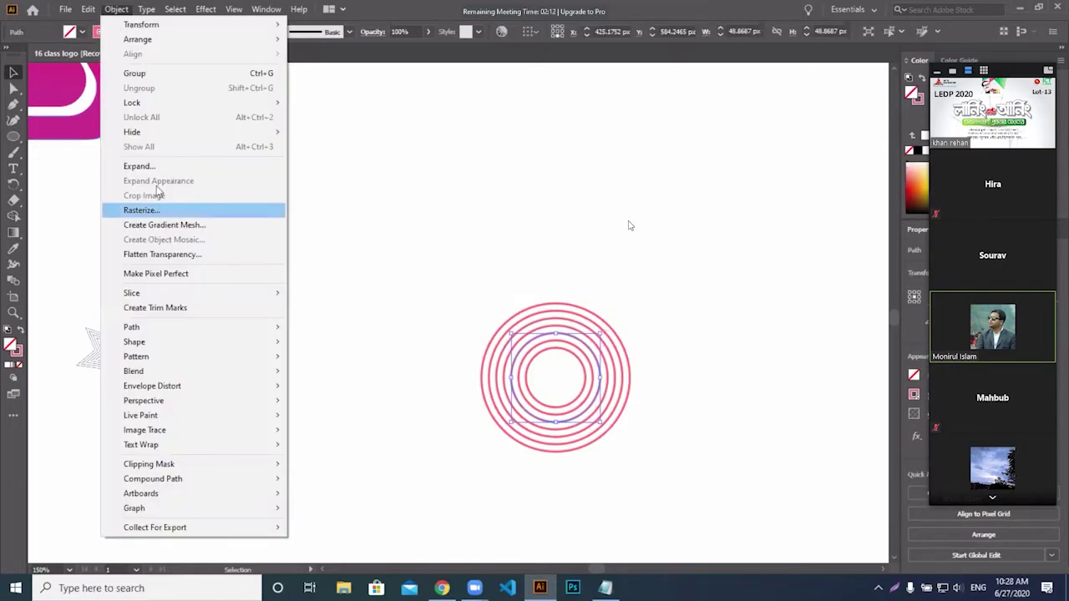
click(446, 243)
drag(446, 244, 669, 452)
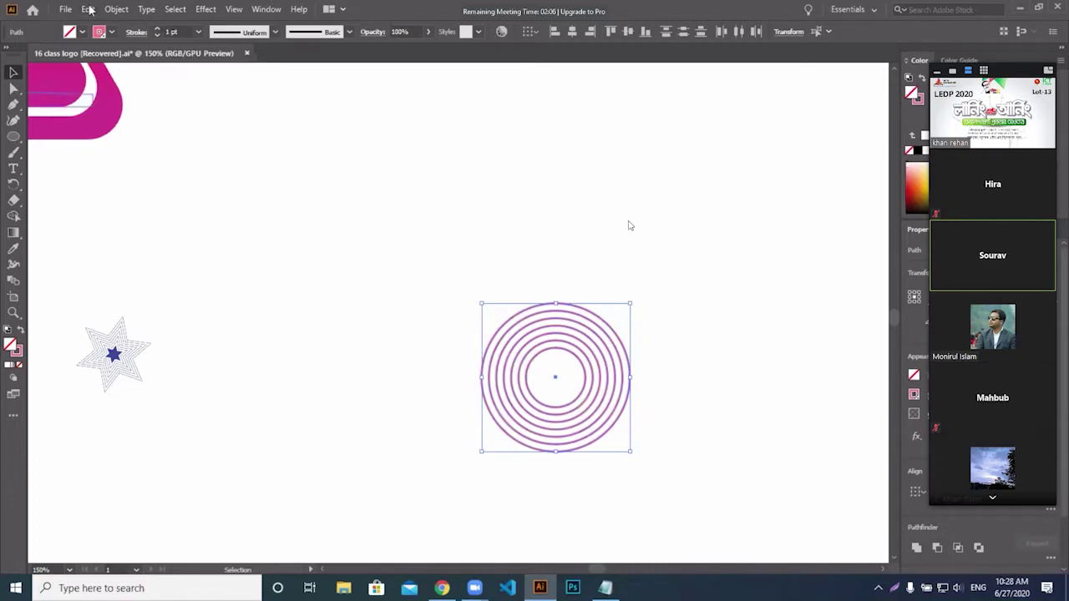
click(116, 9)
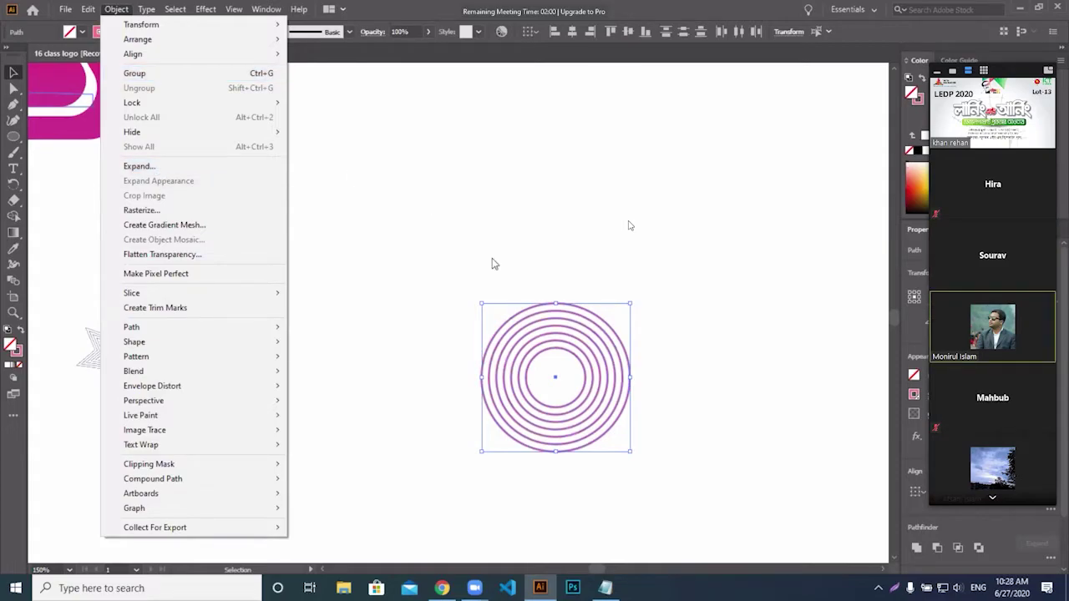
click(499, 204)
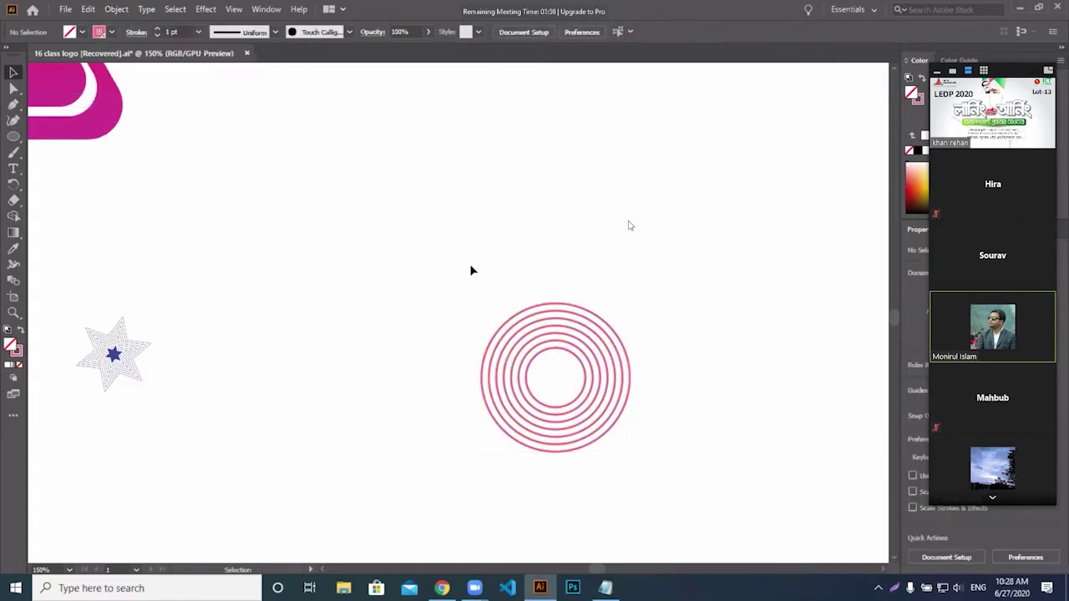
drag(465, 325, 659, 501)
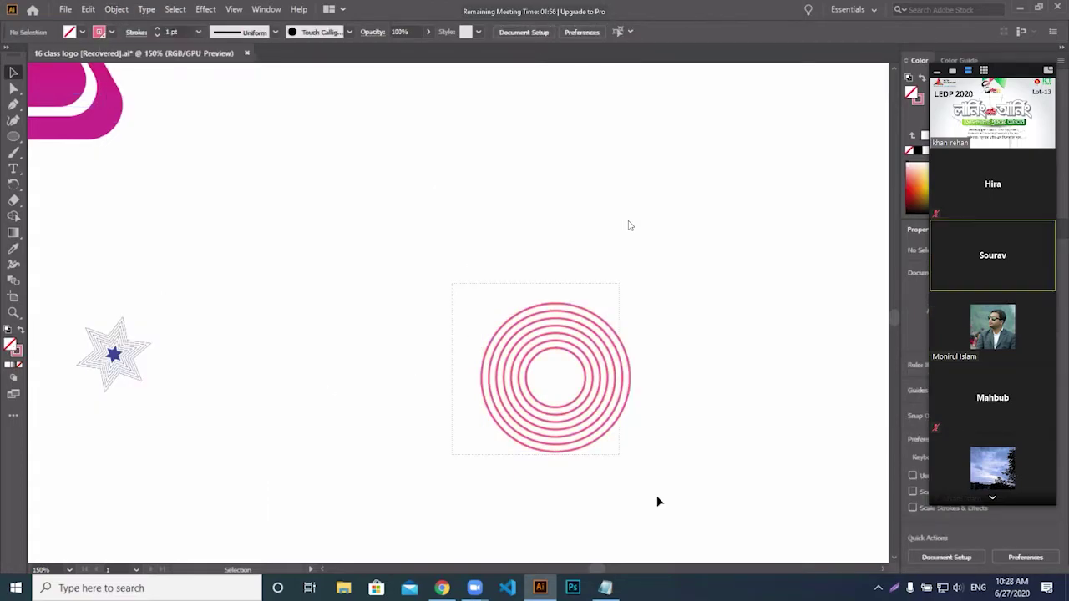
click(678, 435)
drag(435, 264, 650, 453)
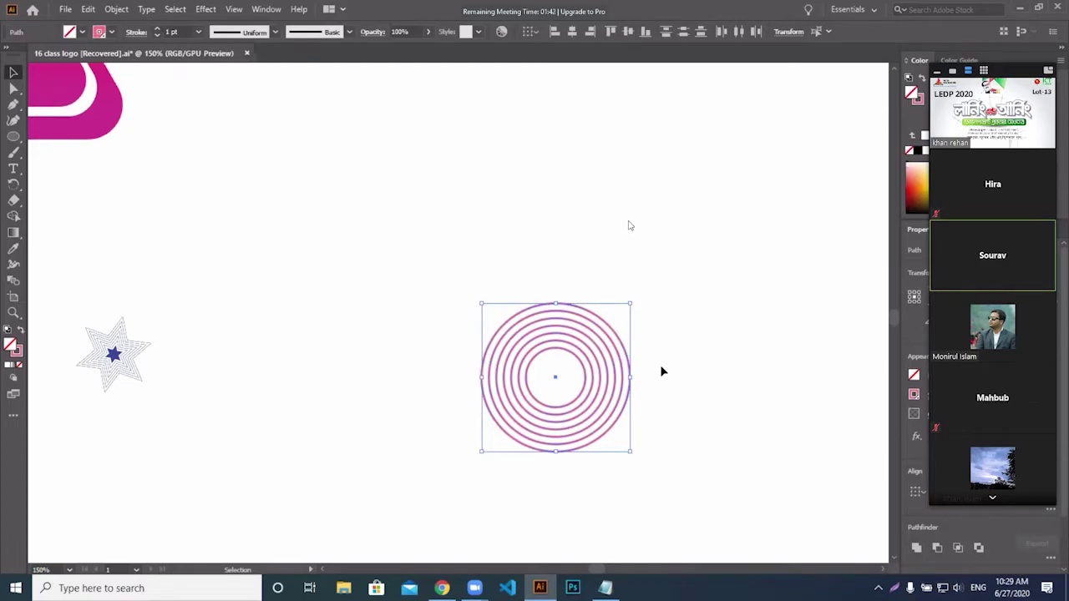
drag(461, 279, 654, 432)
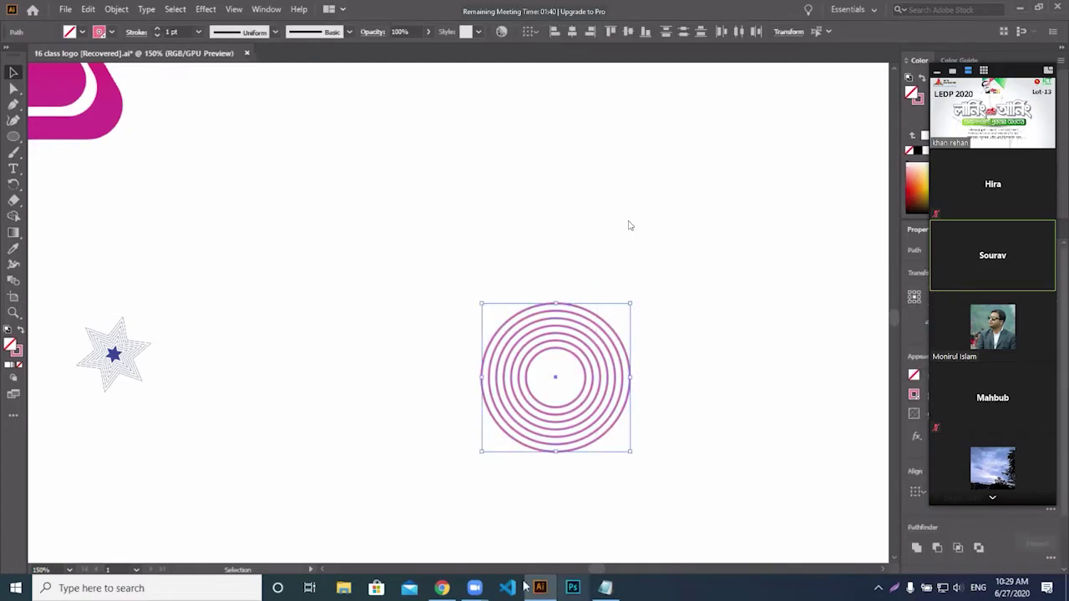
key(super+d)
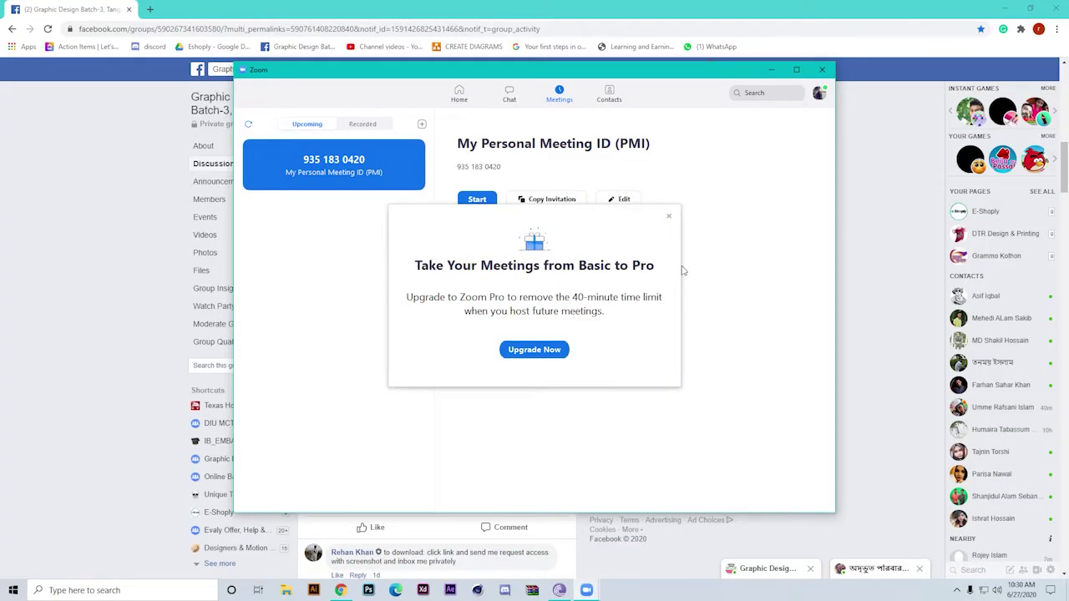
In Zoom, dismiss the Pro upgrade offer and start the personal meeting.
click(669, 217)
click(482, 199)
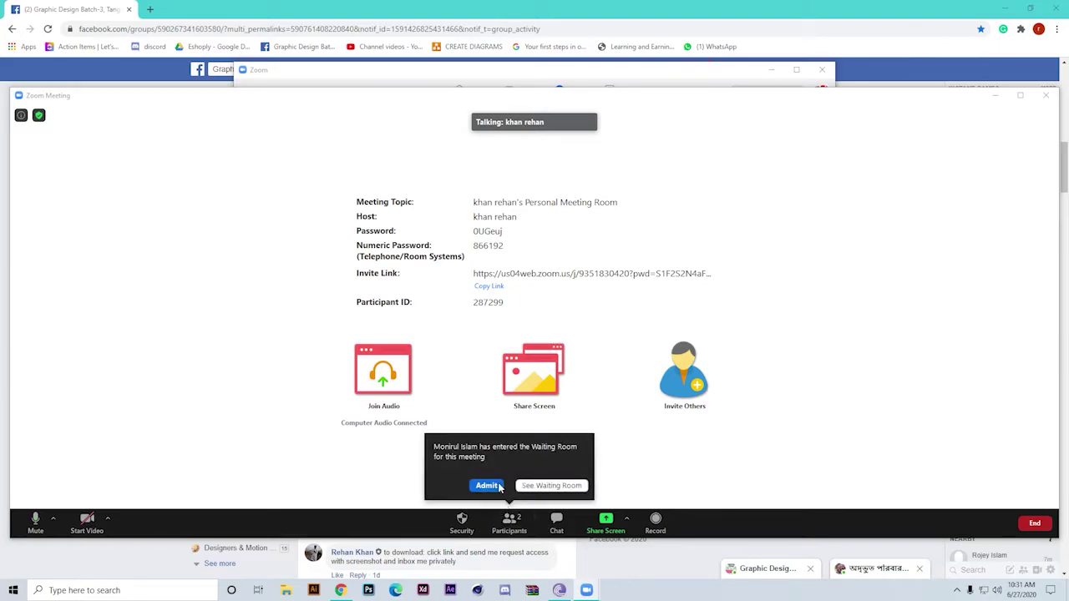
Admit the waiting participant and disable the meeting's waiting room.
click(500, 488)
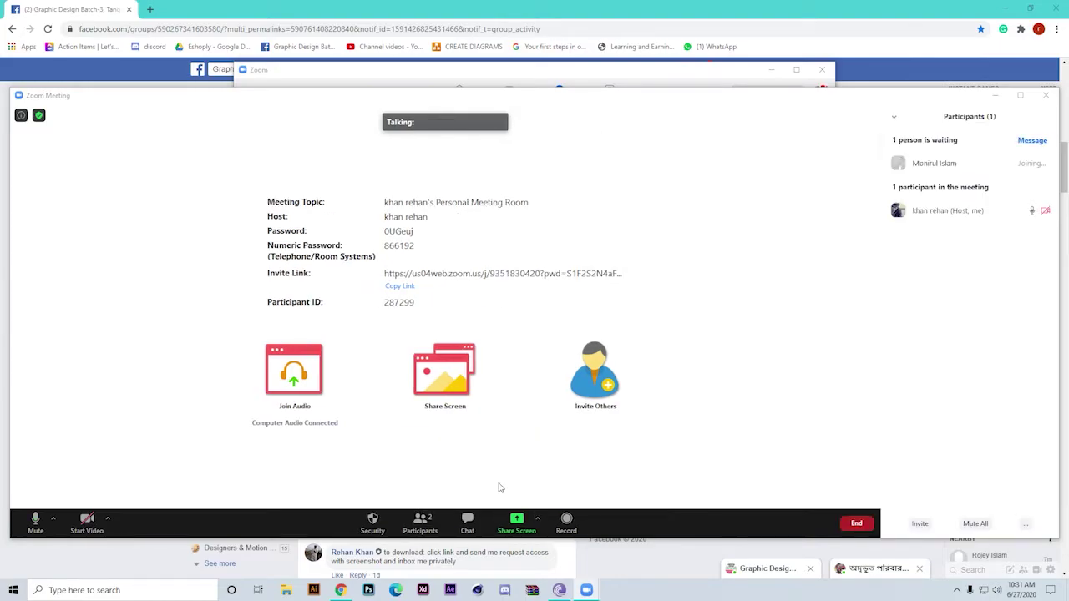
click(1025, 523)
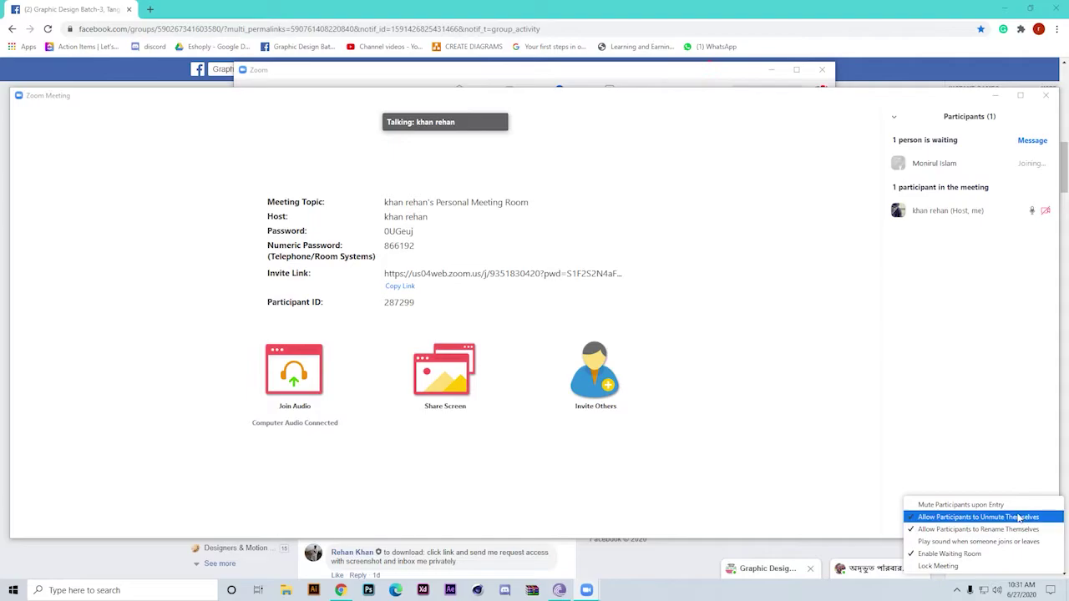
click(998, 556)
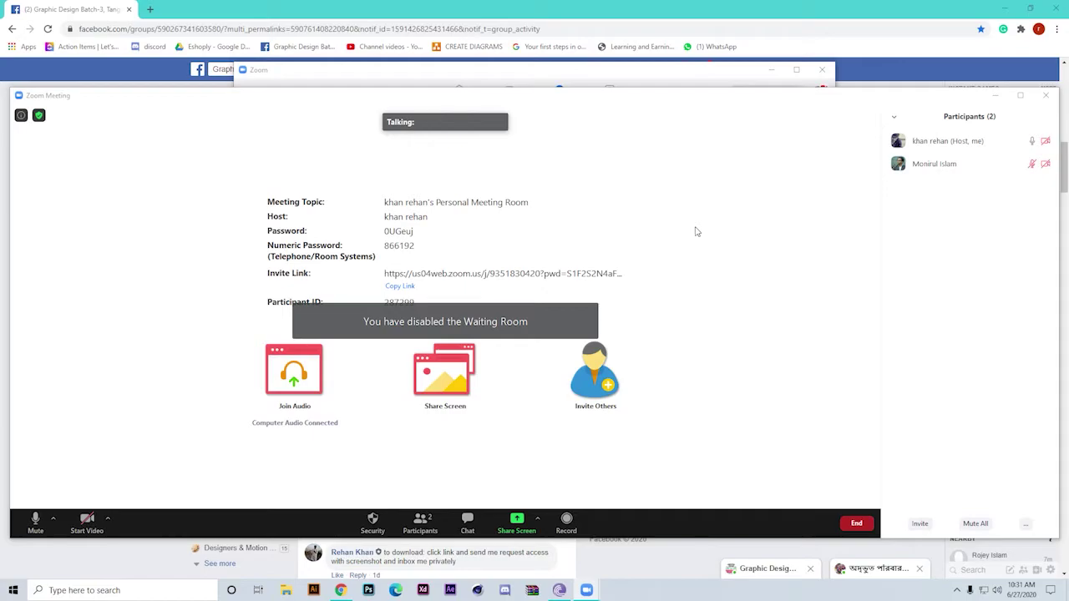
Switch to Facebook, view the photos in the post from the newest notification, and return to the home feed.
click(3, 289)
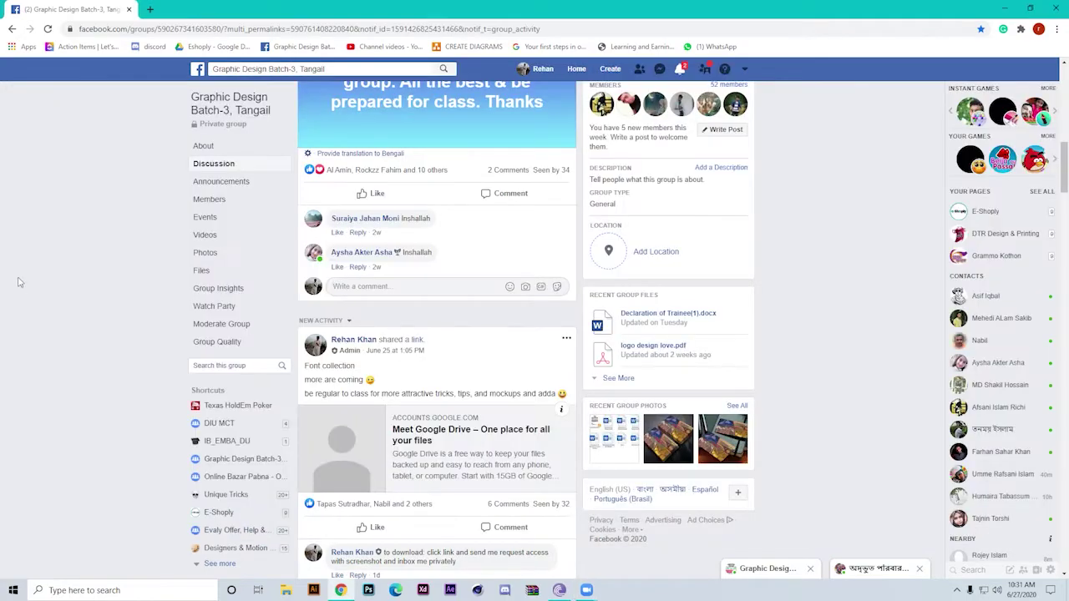
click(681, 71)
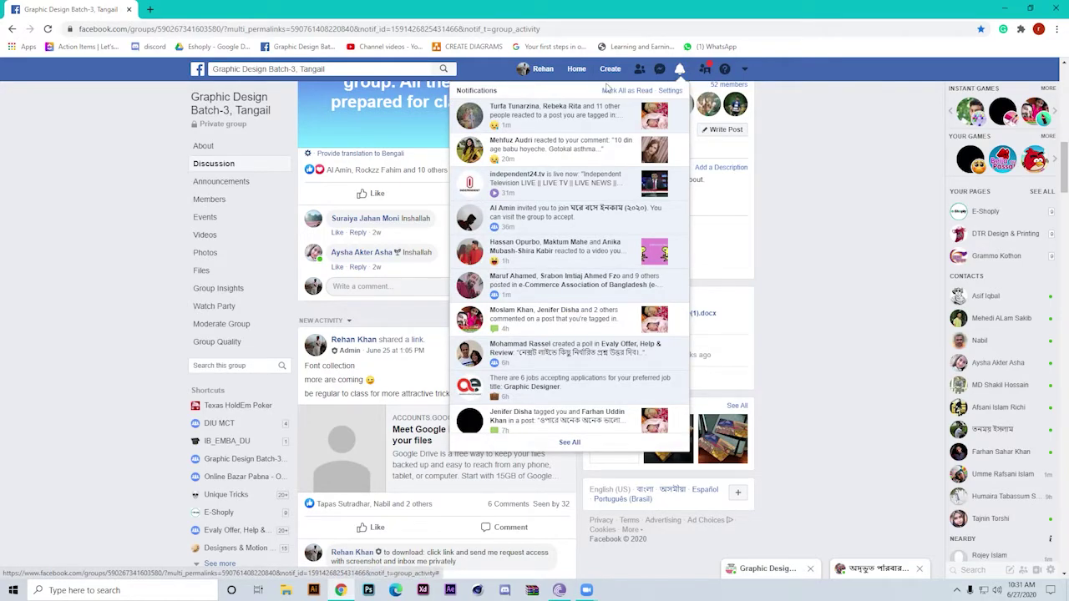
click(561, 110)
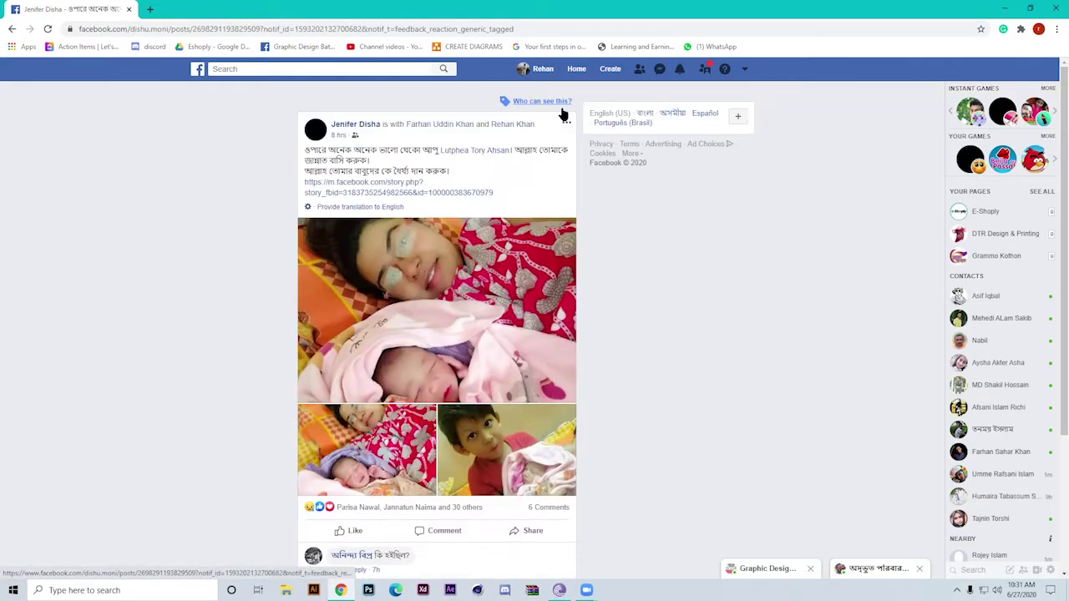
click(472, 428)
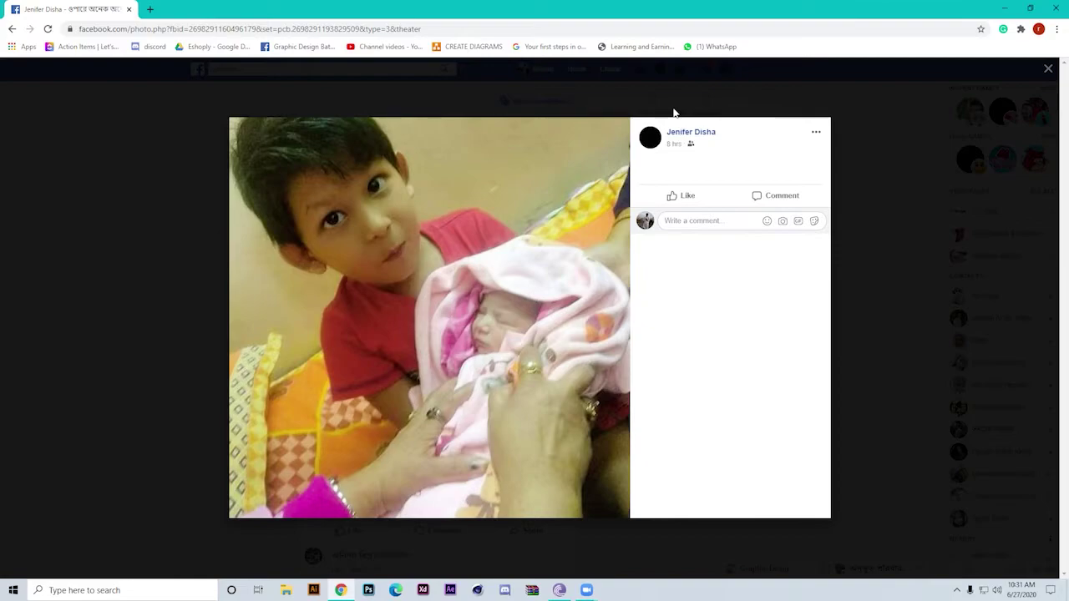
click(245, 322)
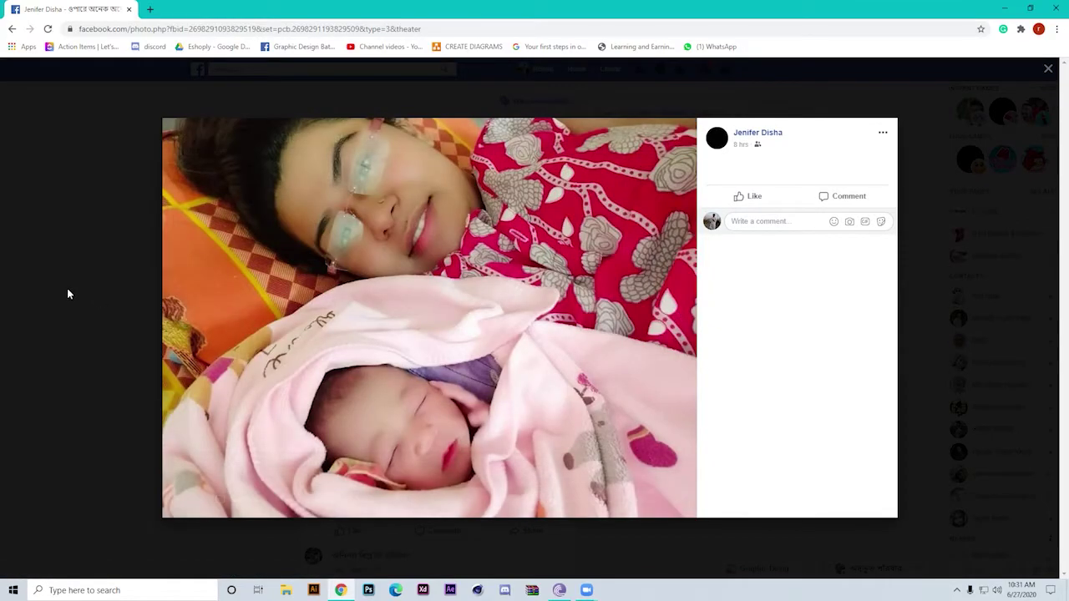
click(68, 288)
click(575, 77)
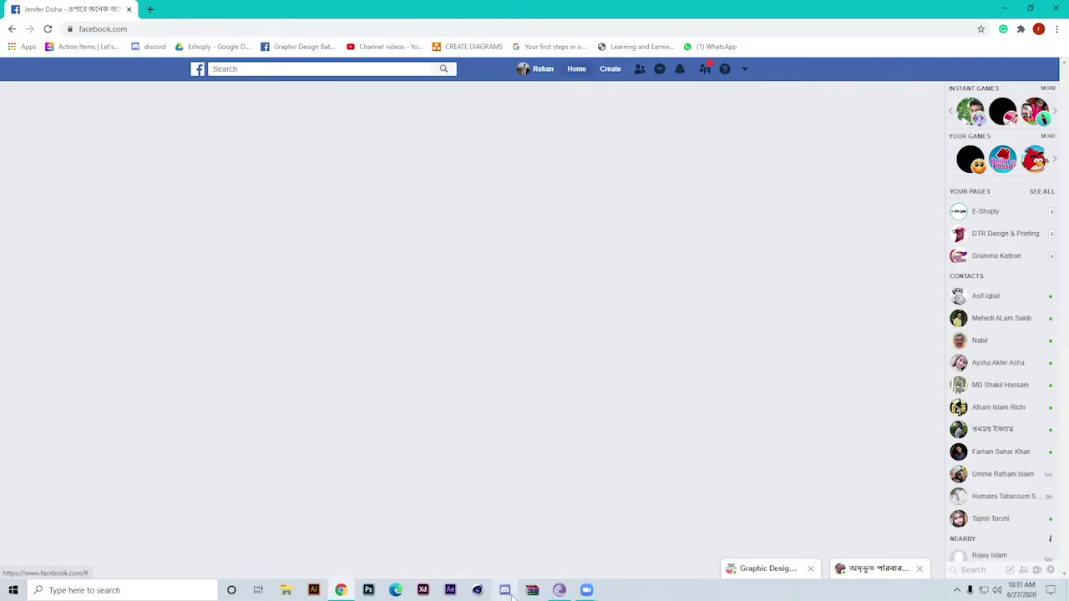
Return to the Zoom meeting and turn on the host's video.
mouse_move(586, 591)
click(637, 552)
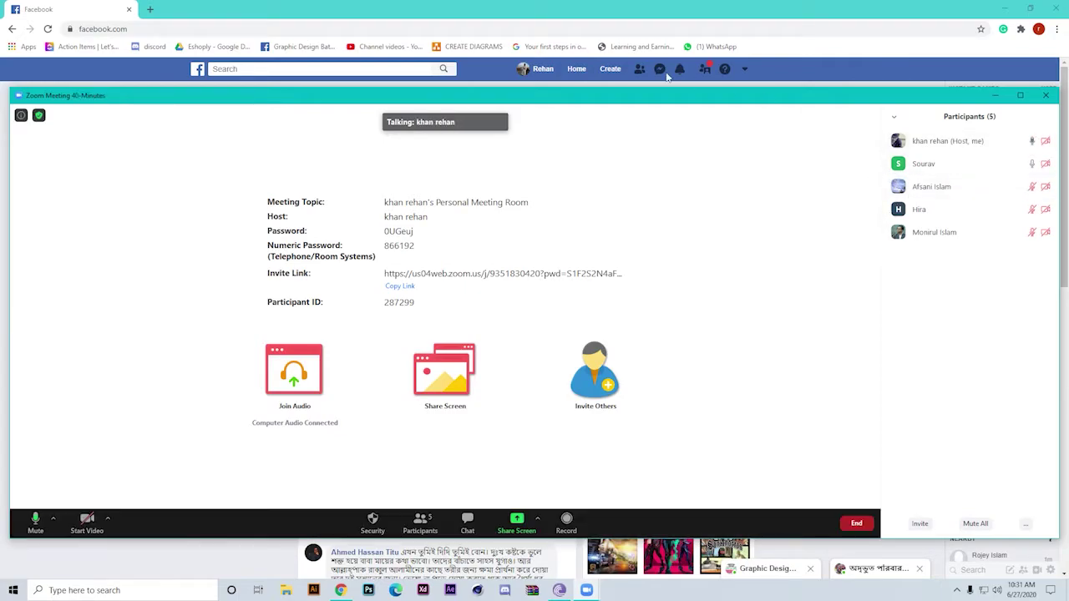
click(87, 520)
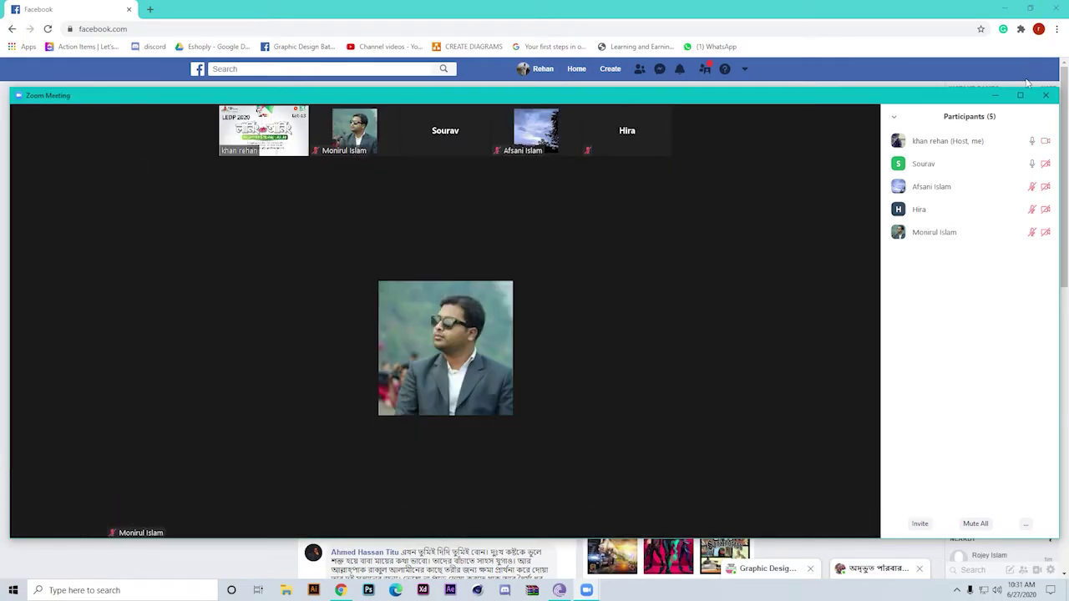
Maximize the meeting window and allow multiple participants to share their screens simultaneously.
click(1020, 95)
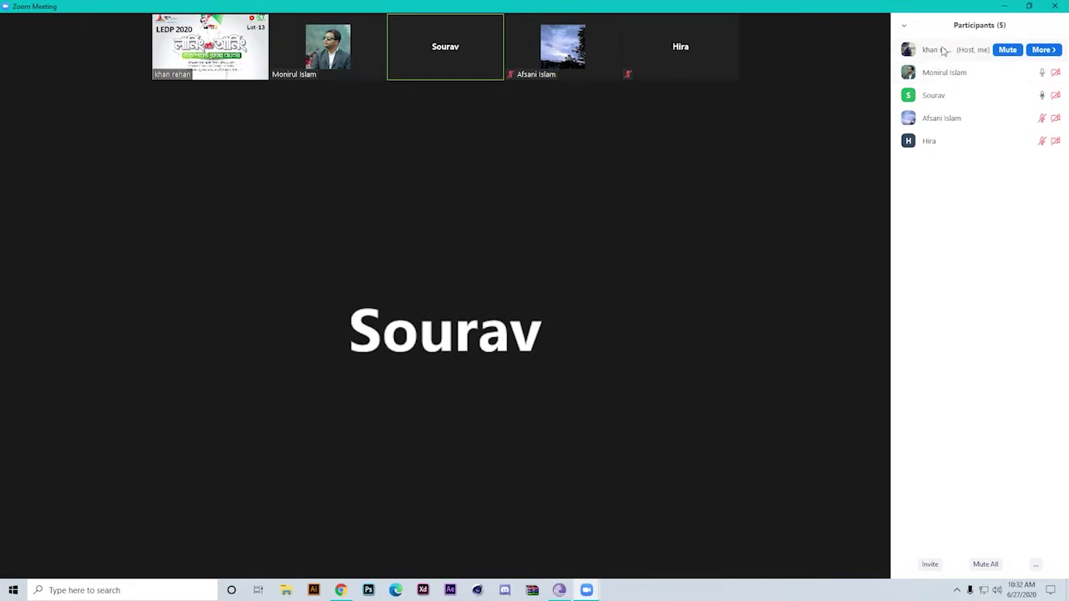
mouse_move(846, 121)
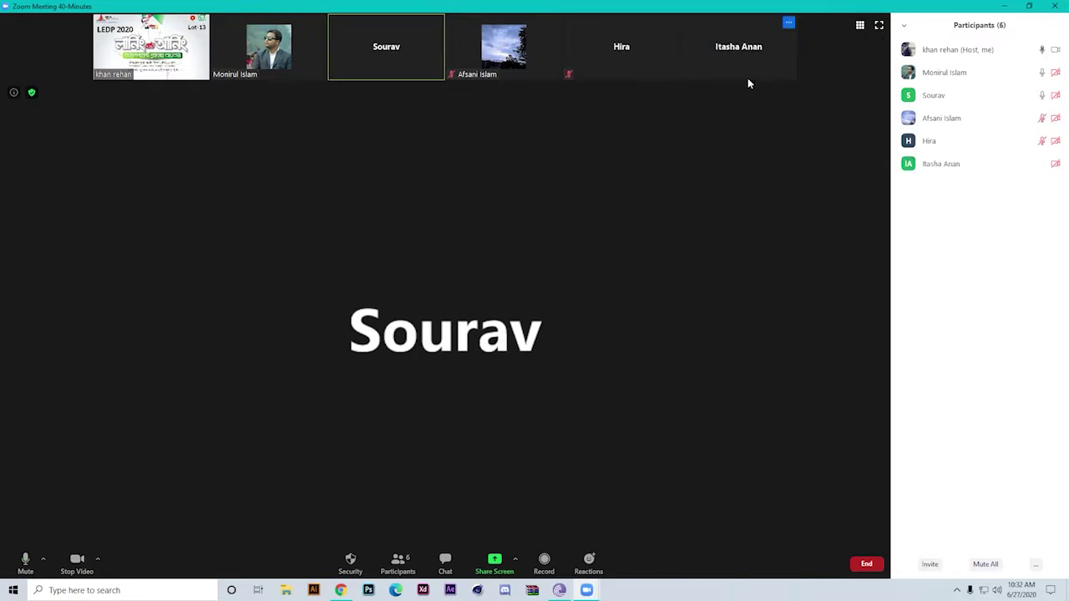
mouse_move(739, 65)
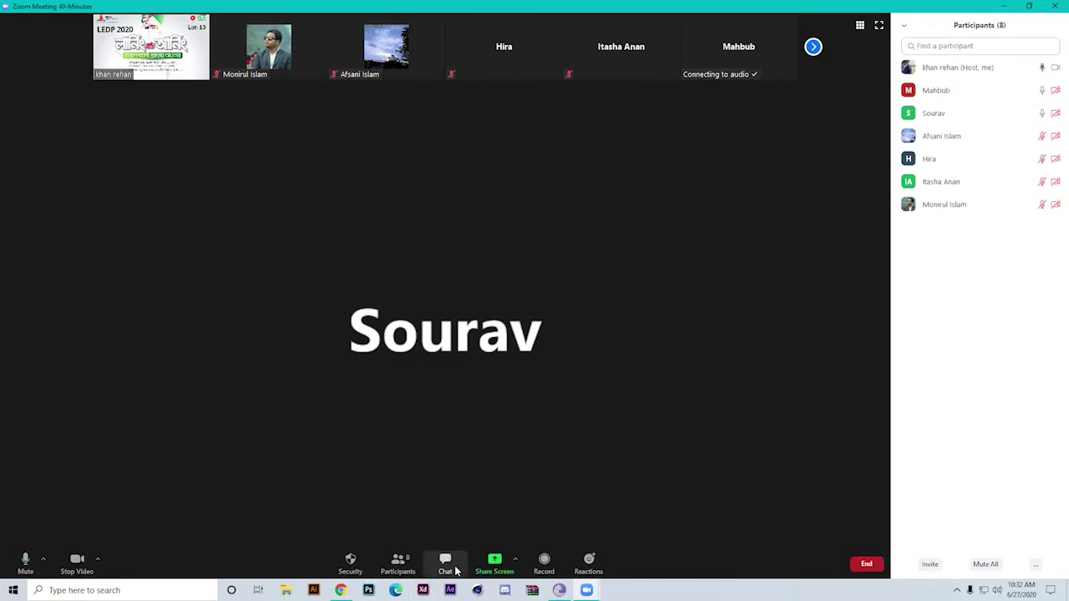
click(515, 559)
click(548, 524)
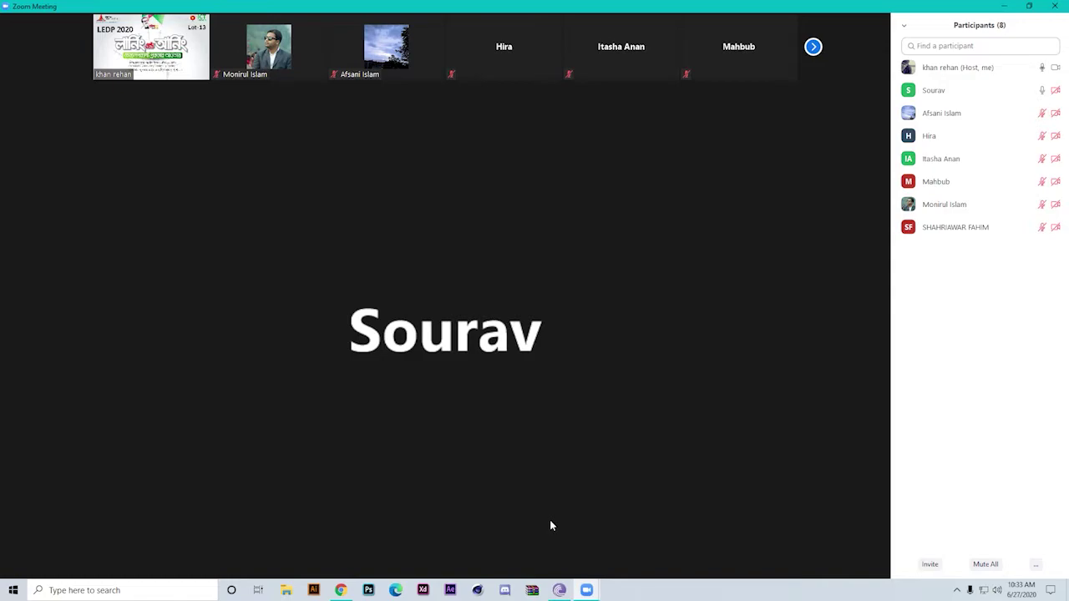
Hide the participants list and check the meeting's screen sharing permission.
key(alt+u)
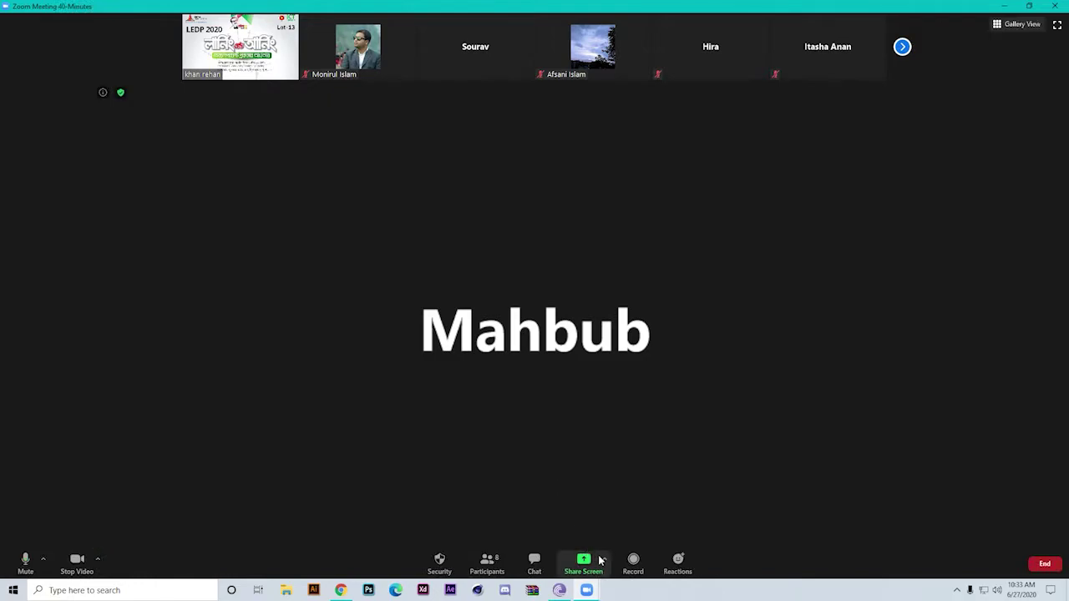
click(602, 560)
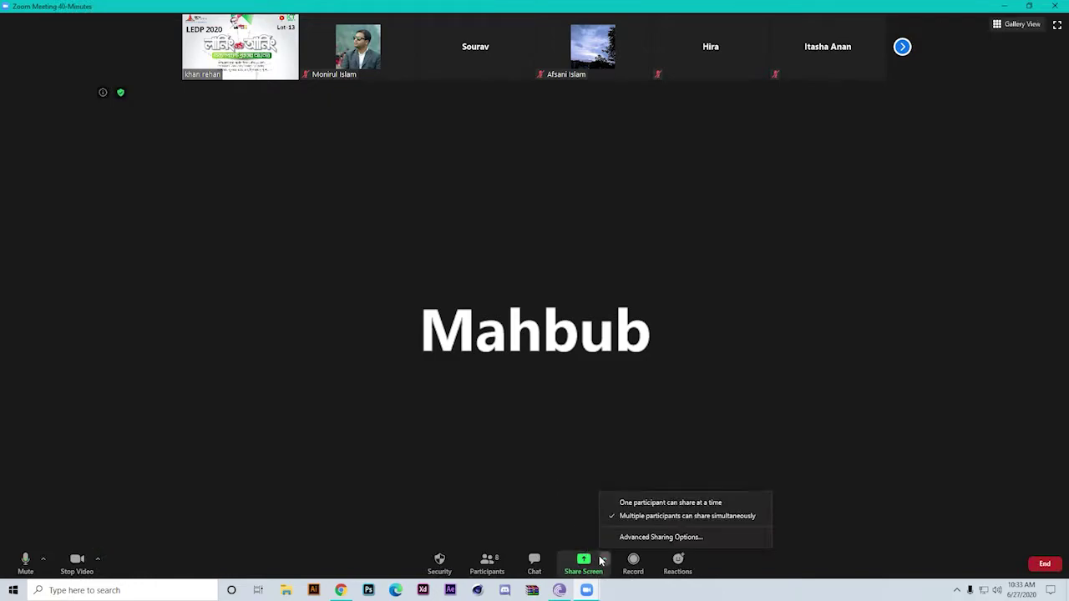
click(501, 448)
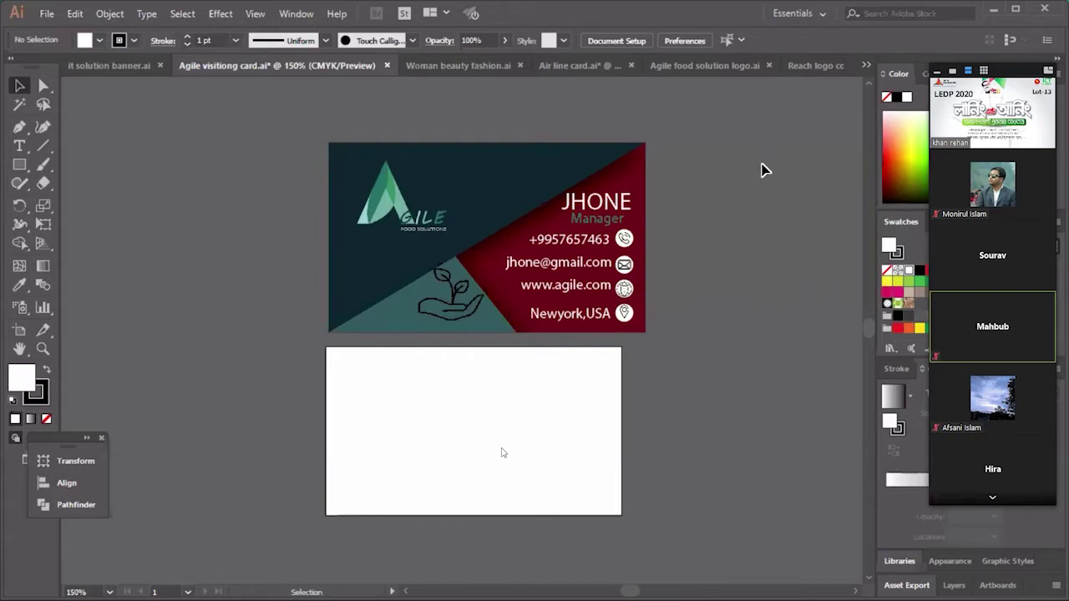
Ungroup the front artwork of the Agile business card on the shared Illustrator screen.
key(space)
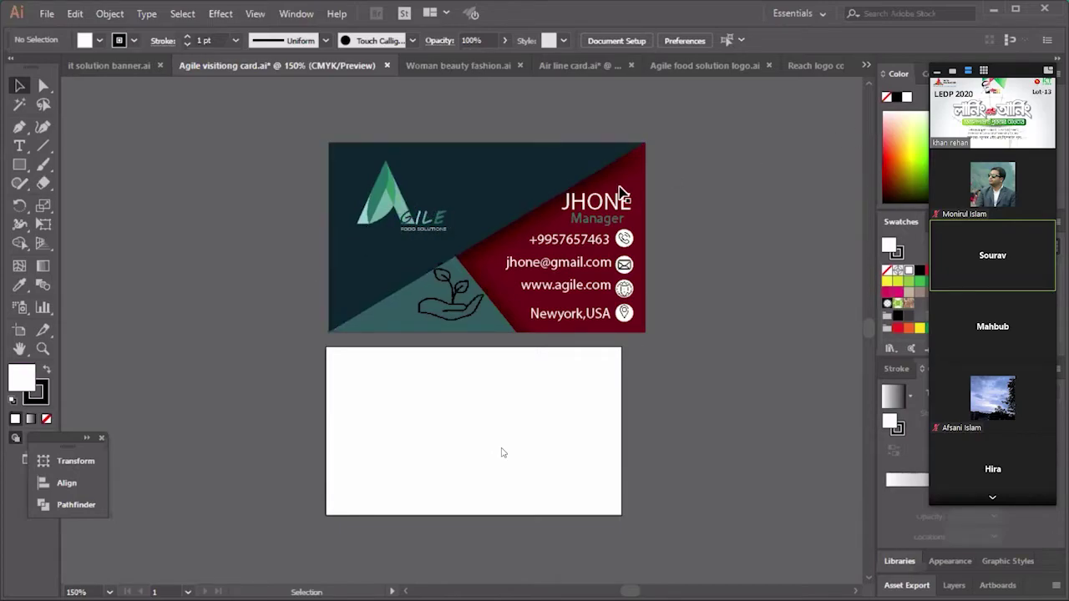
click(400, 190)
right_click(401, 191)
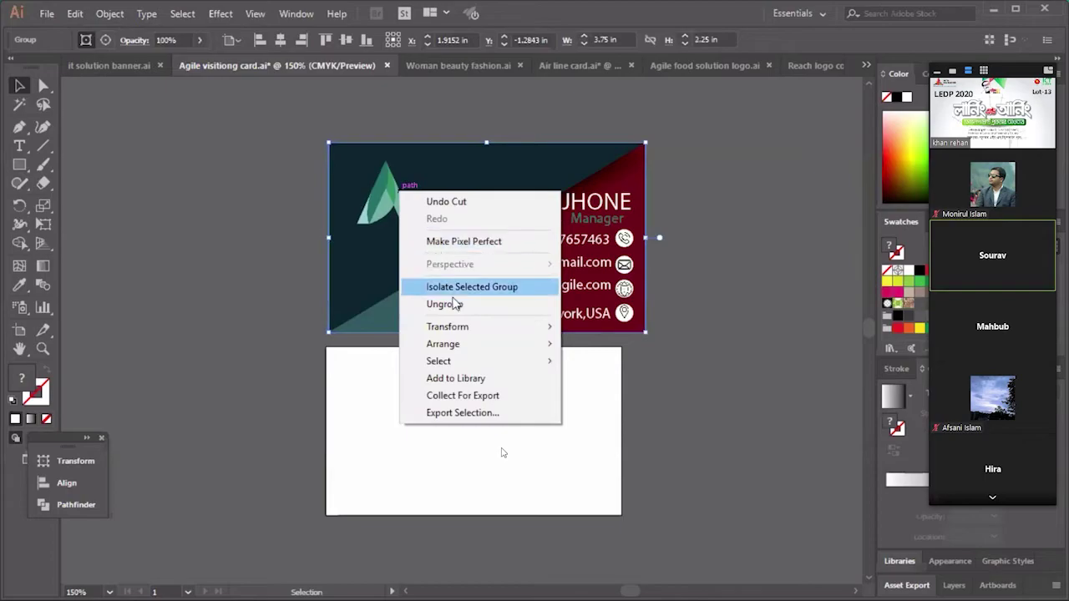
click(445, 304)
Isolate the business card's clip group and ungroup the artwork inside it.
drag(433, 234, 396, 226)
double_click(336, 222)
right_click(435, 231)
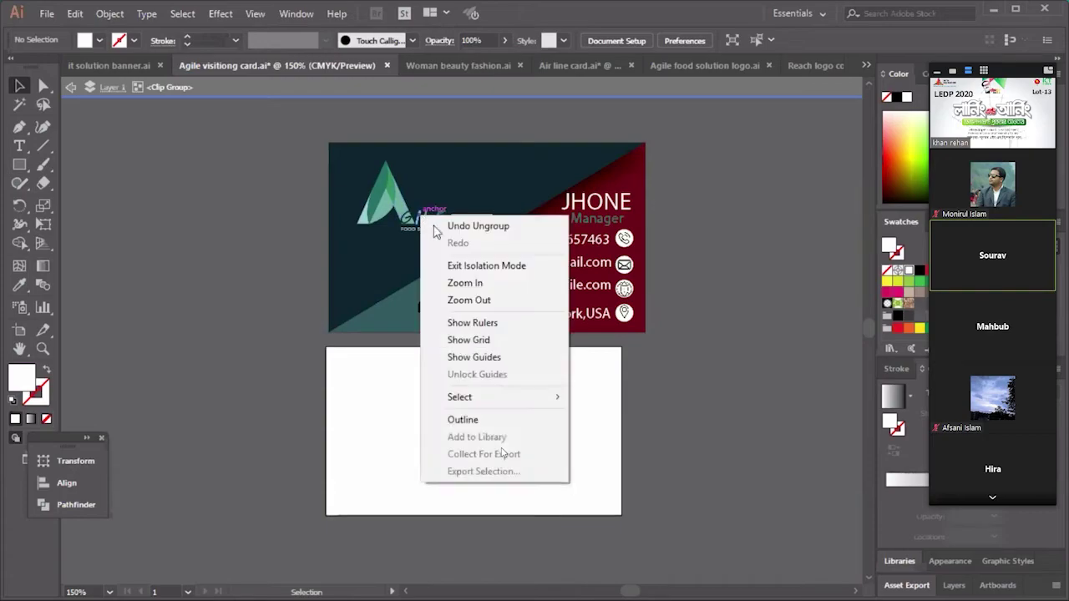
click(534, 267)
drag(420, 227, 430, 226)
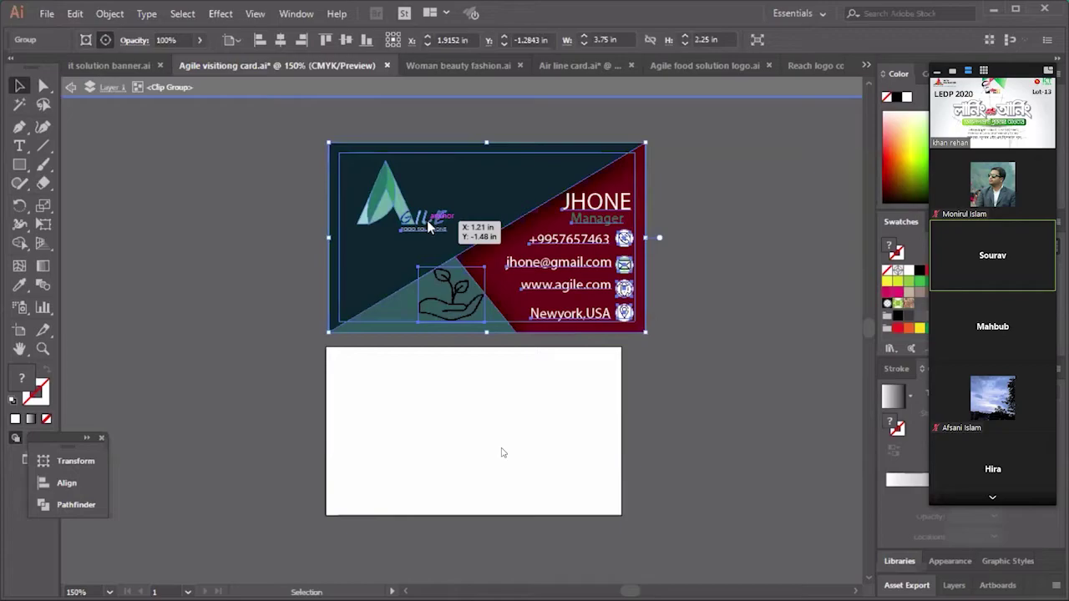
right_click(428, 225)
click(484, 350)
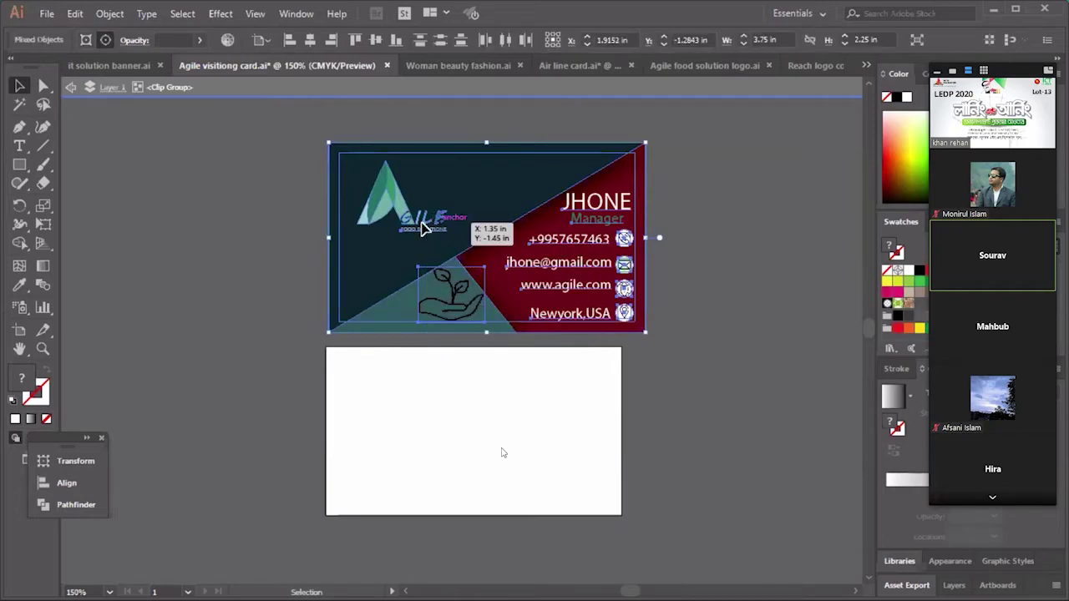
Select all the GILE letters of the logo, fill them with white and deselect them.
drag(420, 226, 451, 229)
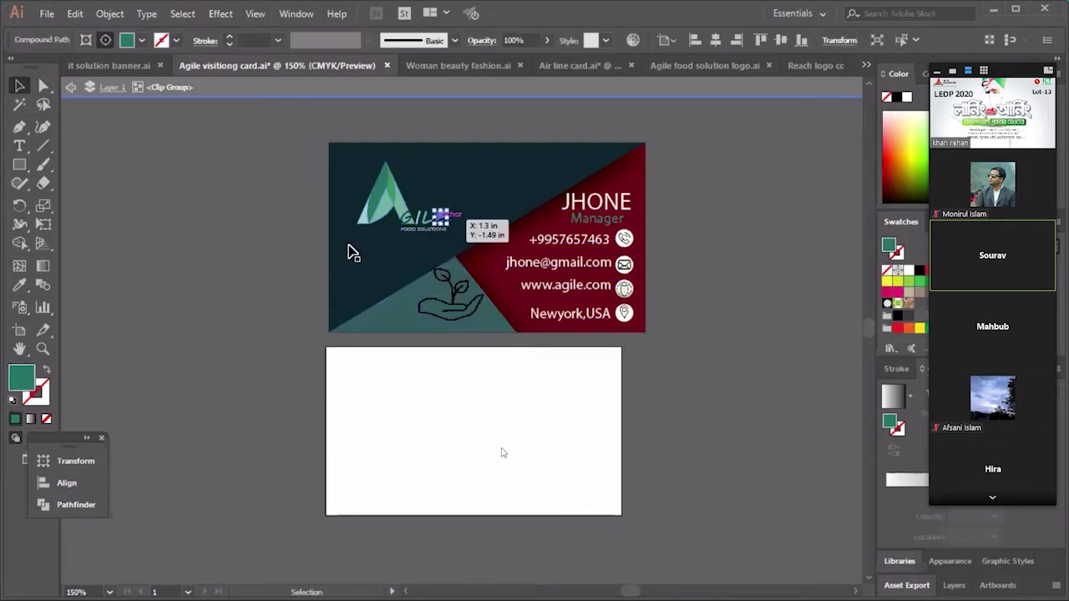
click(212, 217)
drag(410, 217, 455, 207)
key(ctrl+equal)
key(ctrl+equal)
key(ctrl+equal)
key(ctrl+equal)
shift+click(487, 210)
shift+click(503, 243)
key(ctrl+minus)
key(ctrl+minus)
key(ctrl+minus)
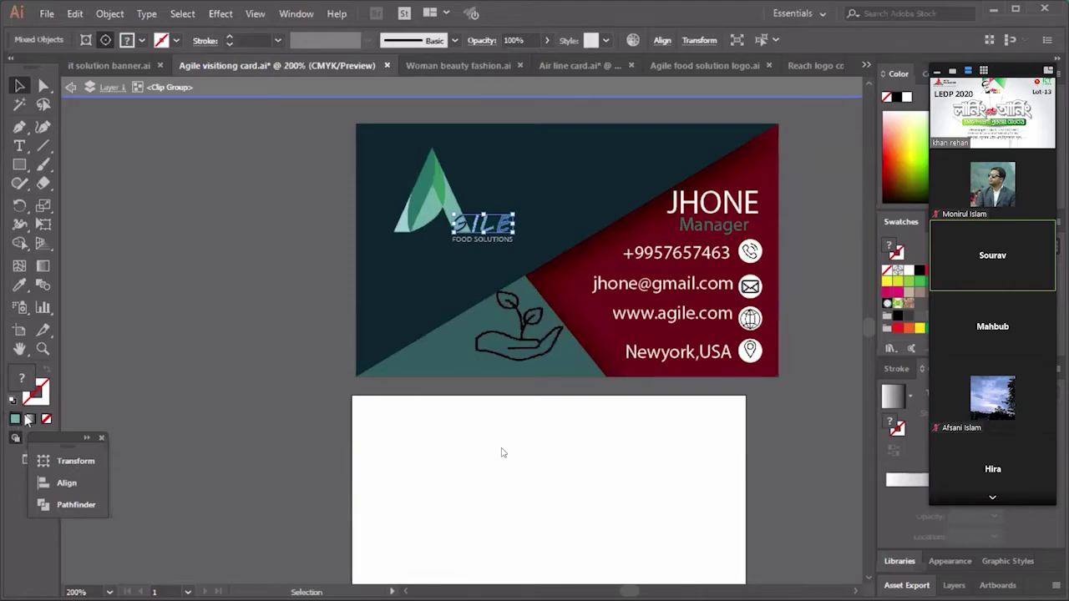
key(ctrl+minus)
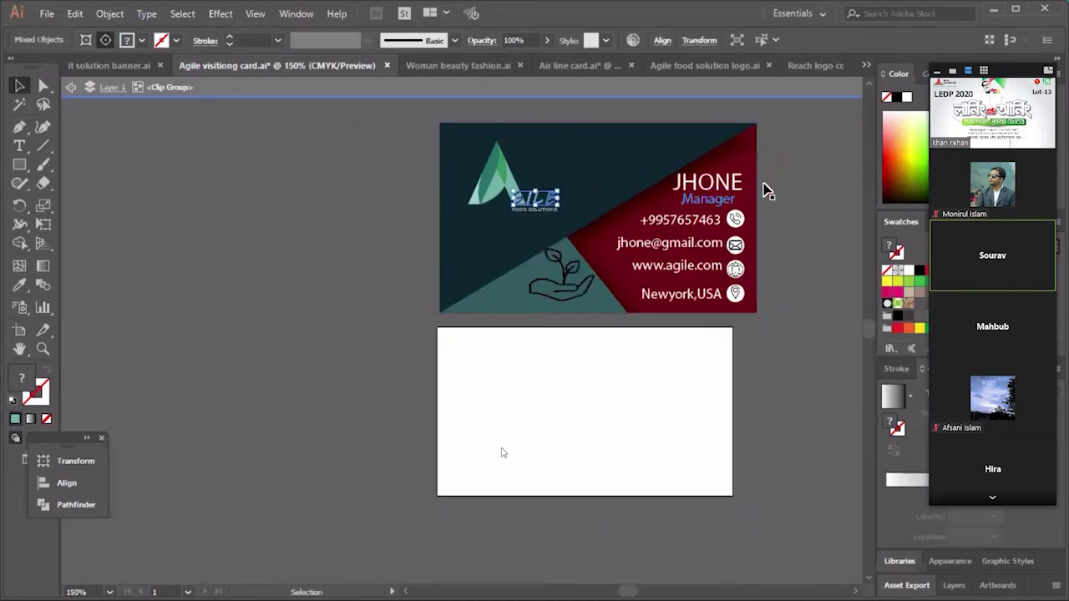
click(767, 190)
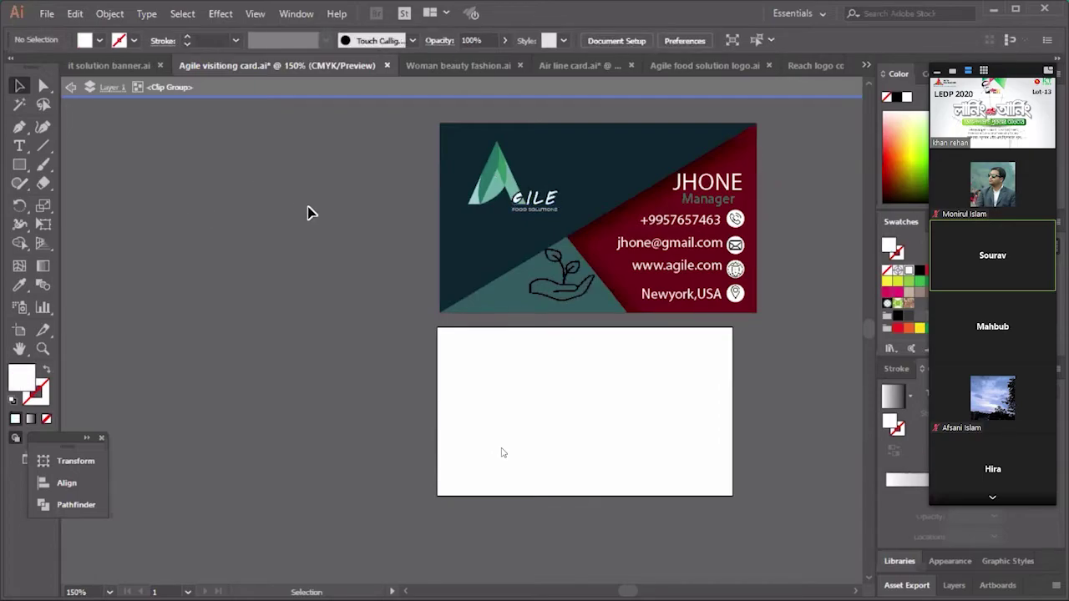
Examine the logo's letter G up close, together with the teal shape and dark background around it.
scroll(318, 213, up, 1)
drag(317, 213, 278, 275)
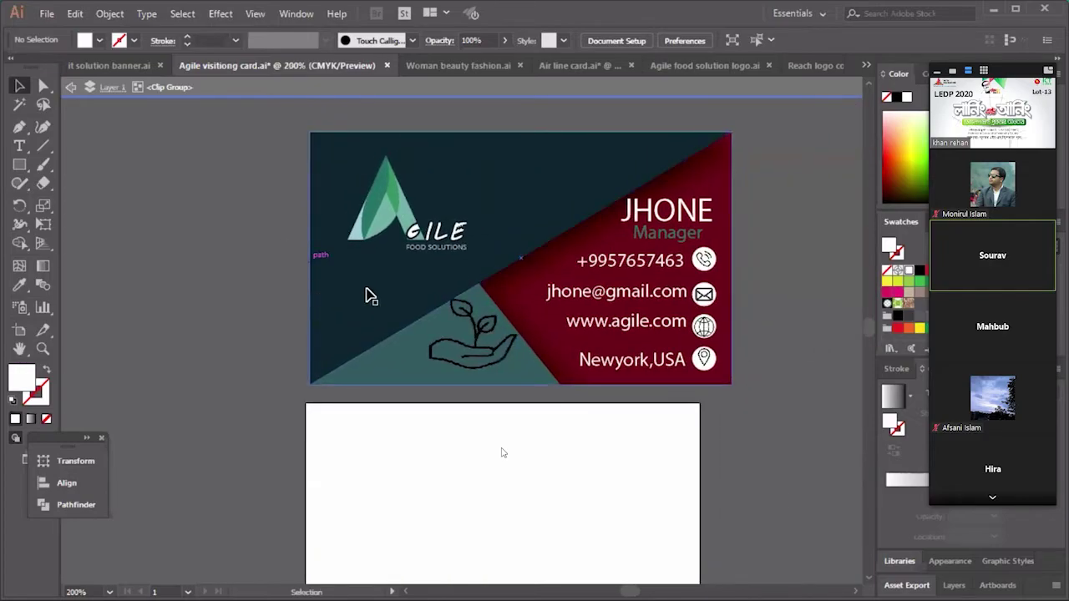
scroll(432, 274, up, 2)
scroll(429, 270, down, 1)
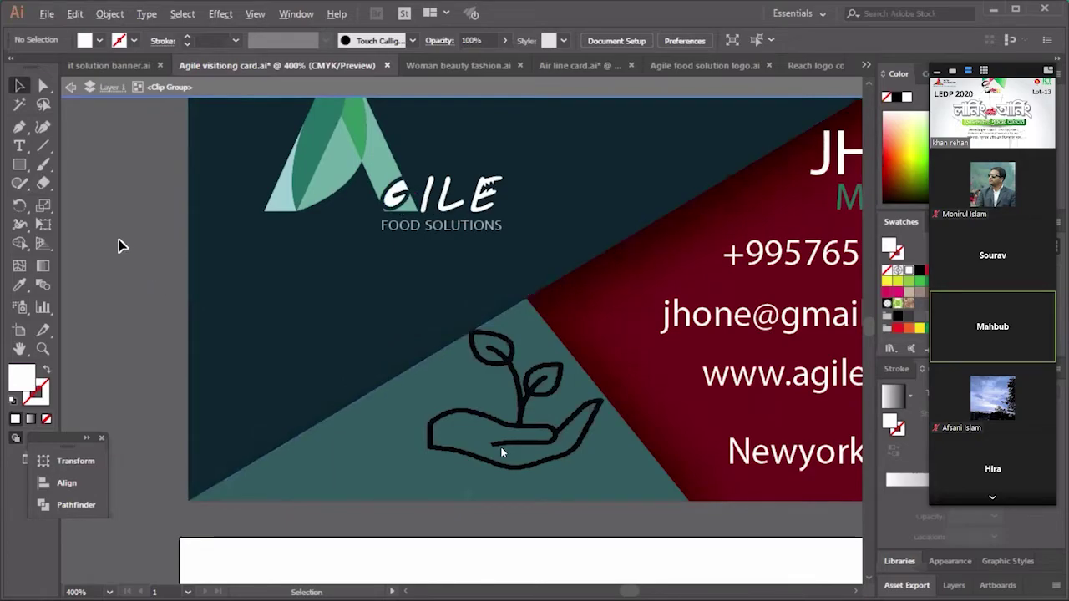
click(400, 197)
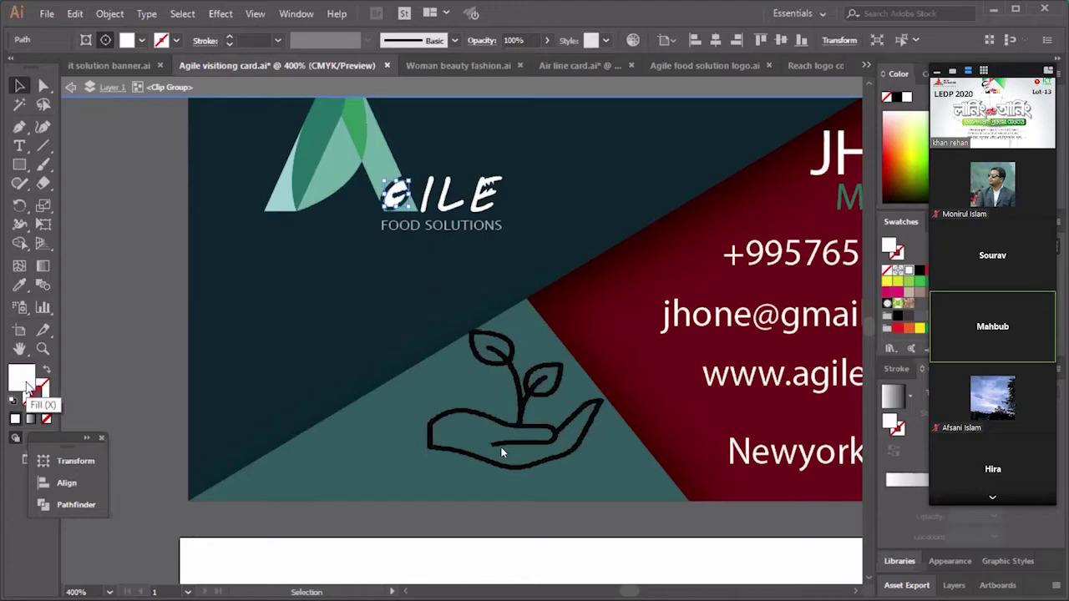
click(282, 317)
scroll(406, 218, up, 4)
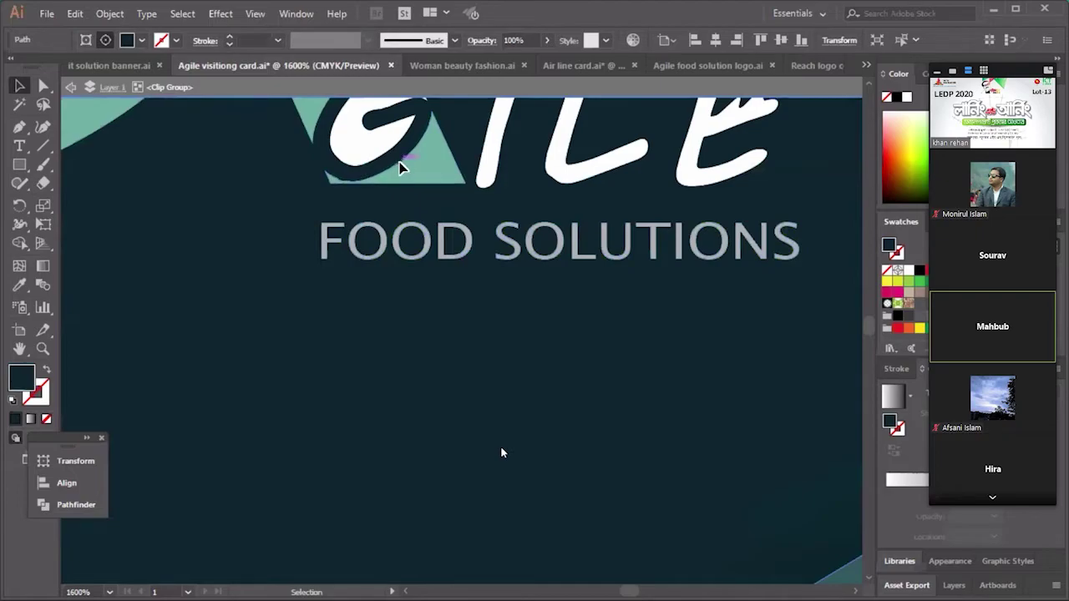
click(398, 160)
scroll(398, 267, down, 1)
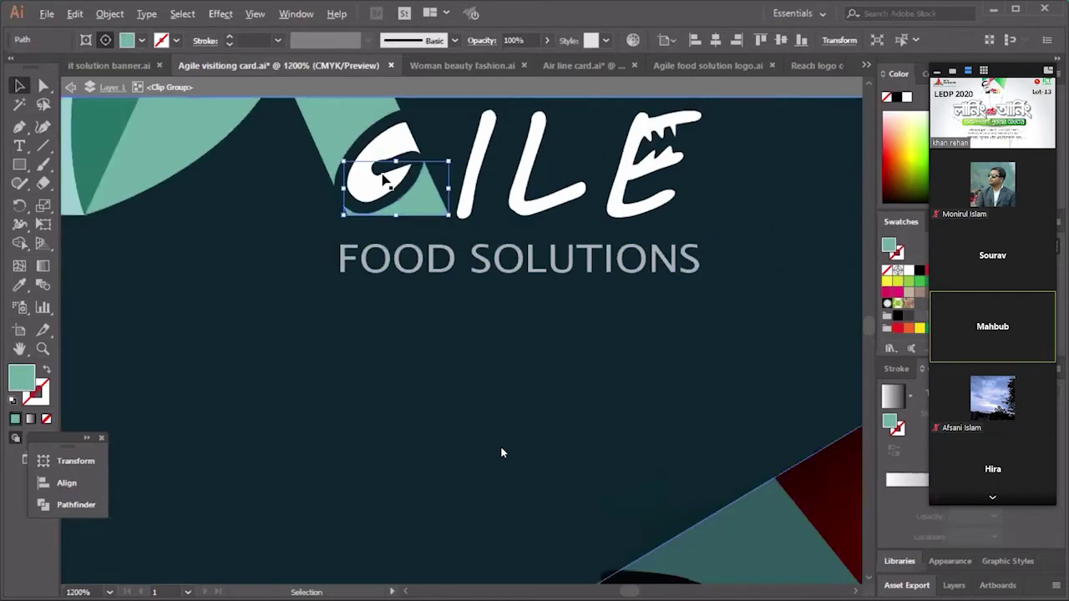
click(359, 232)
Nudge the white G shape of the logo slightly upward.
click(372, 180)
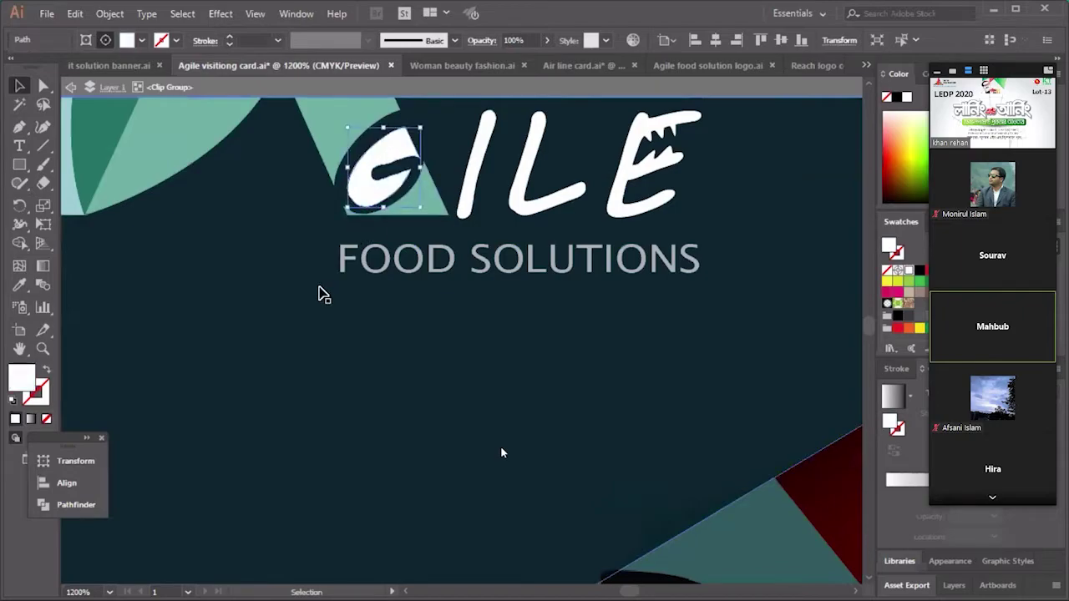
key(Up)
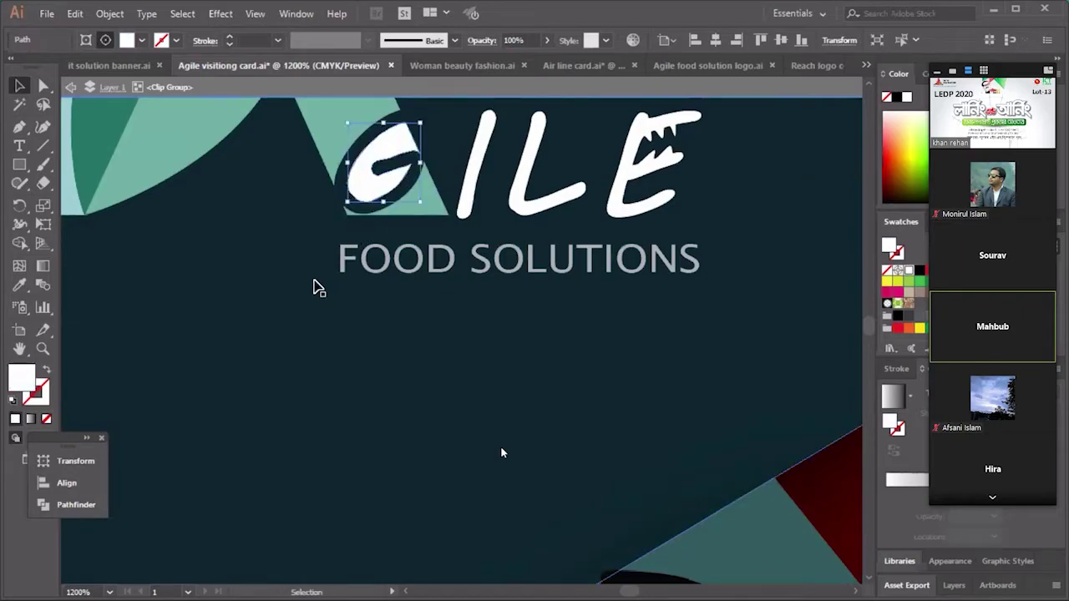
scroll(317, 288, down, 2)
scroll(318, 288, down, 1)
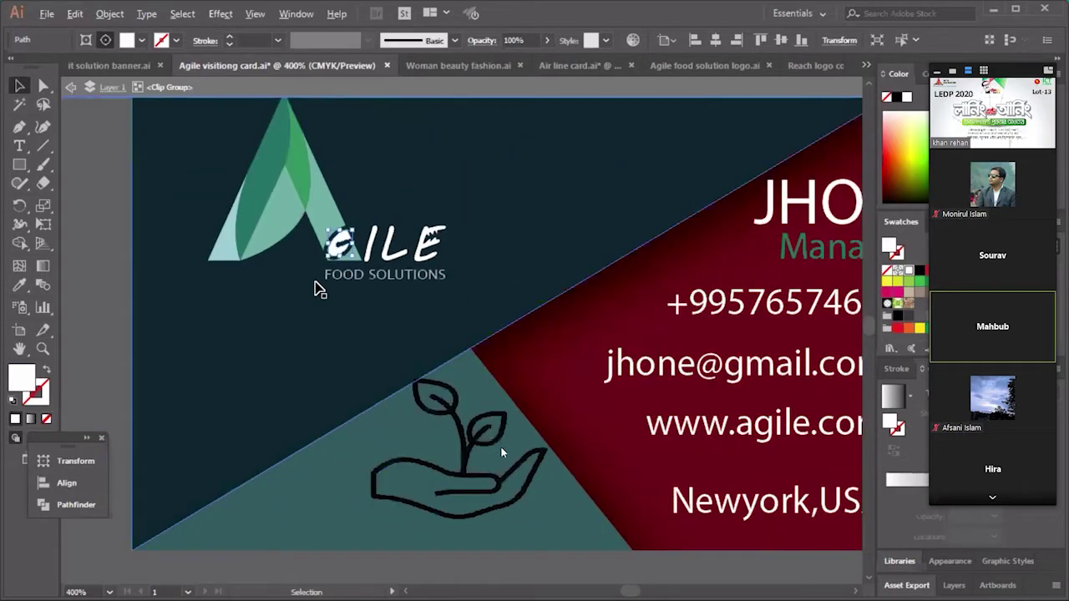
Try the logo without its white G shape, then undo the removal.
click(316, 285)
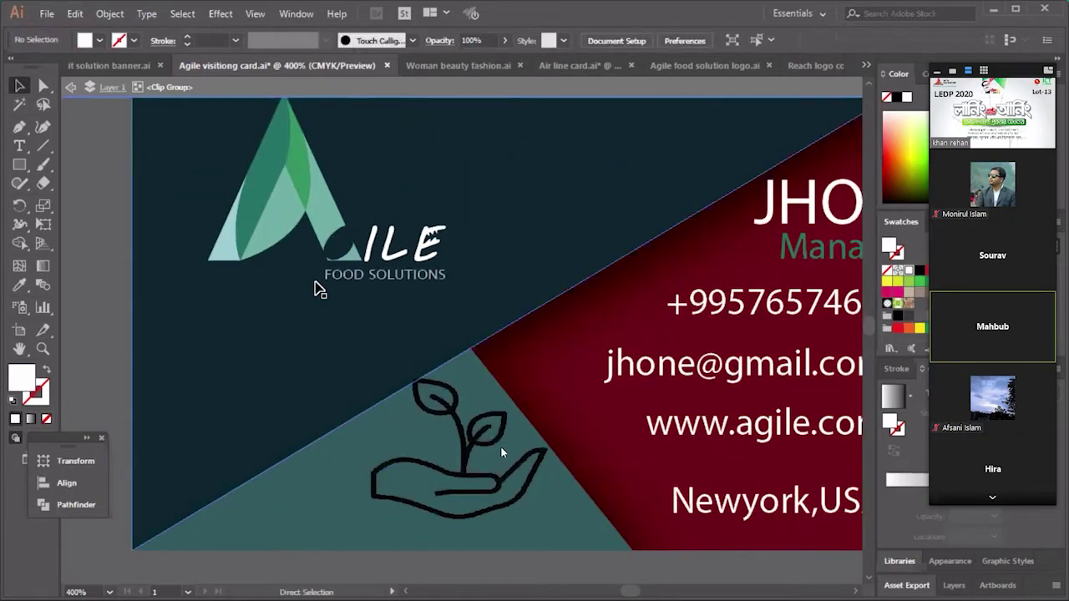
key(a)
key(ctrl+z)
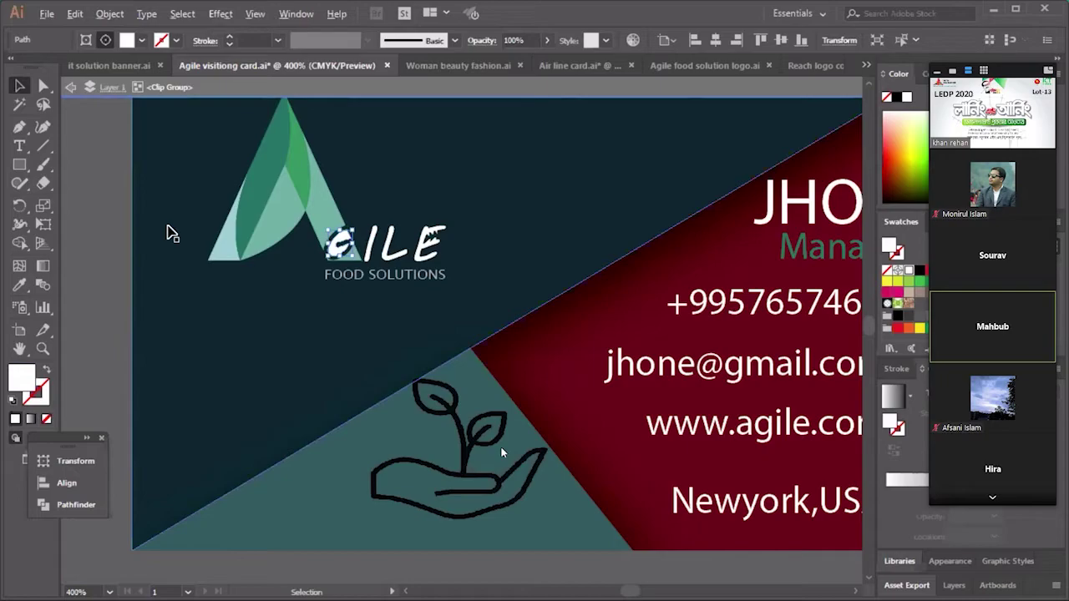
scroll(167, 234, down, 2)
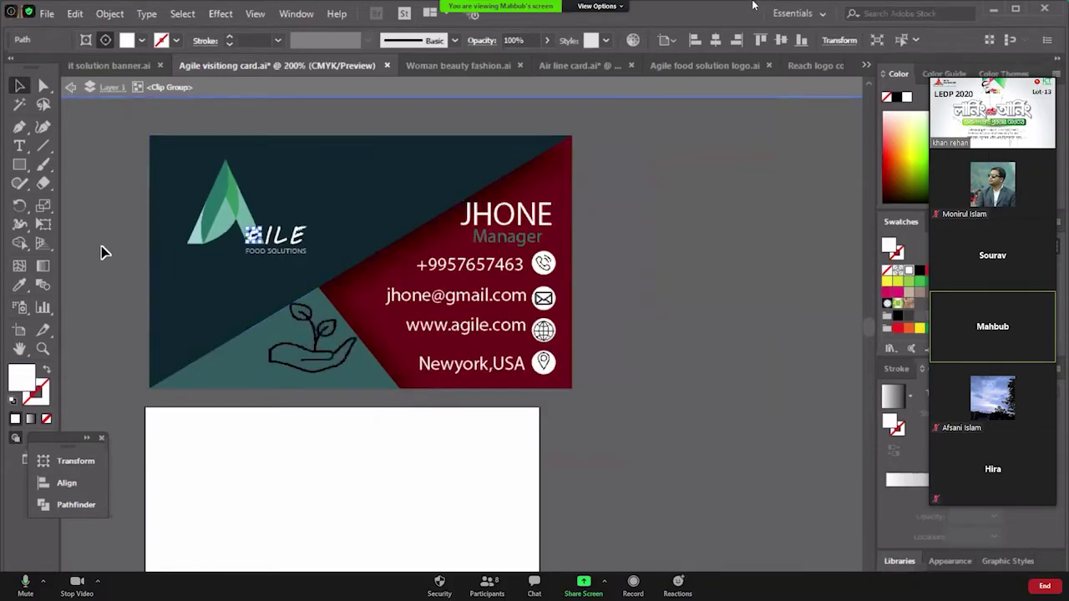
click(102, 251)
Request remote control of the participant's shared screen in Zoom.
click(597, 6)
click(595, 52)
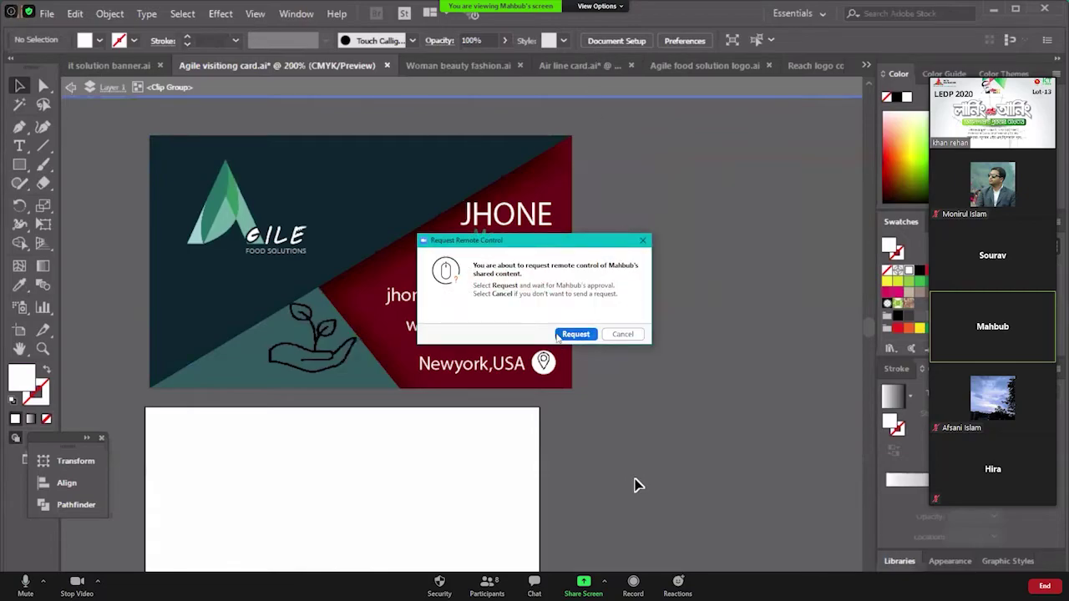
key(Escape)
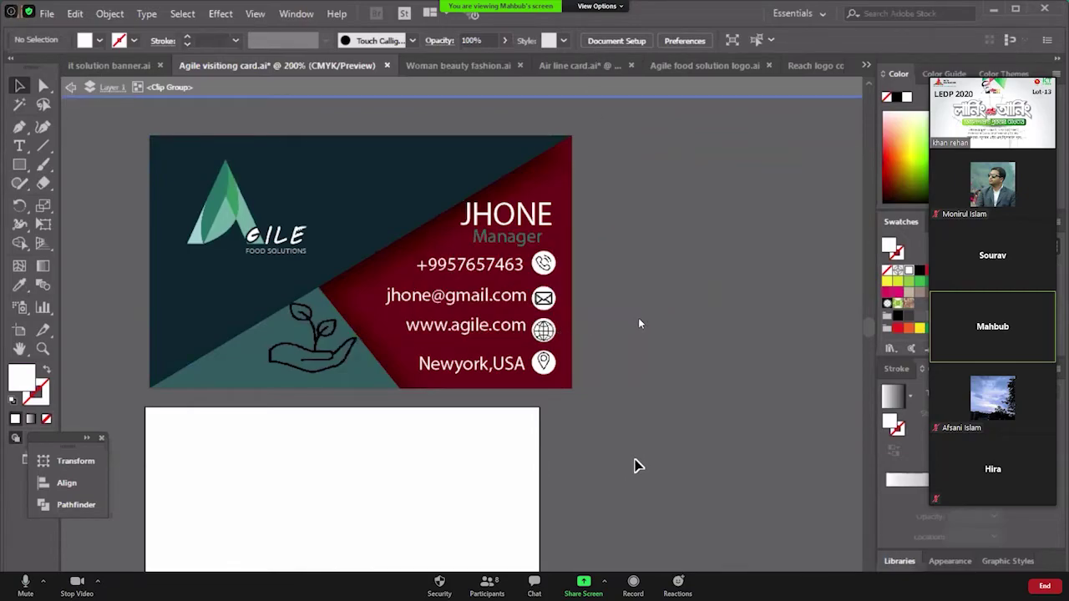
click(610, 358)
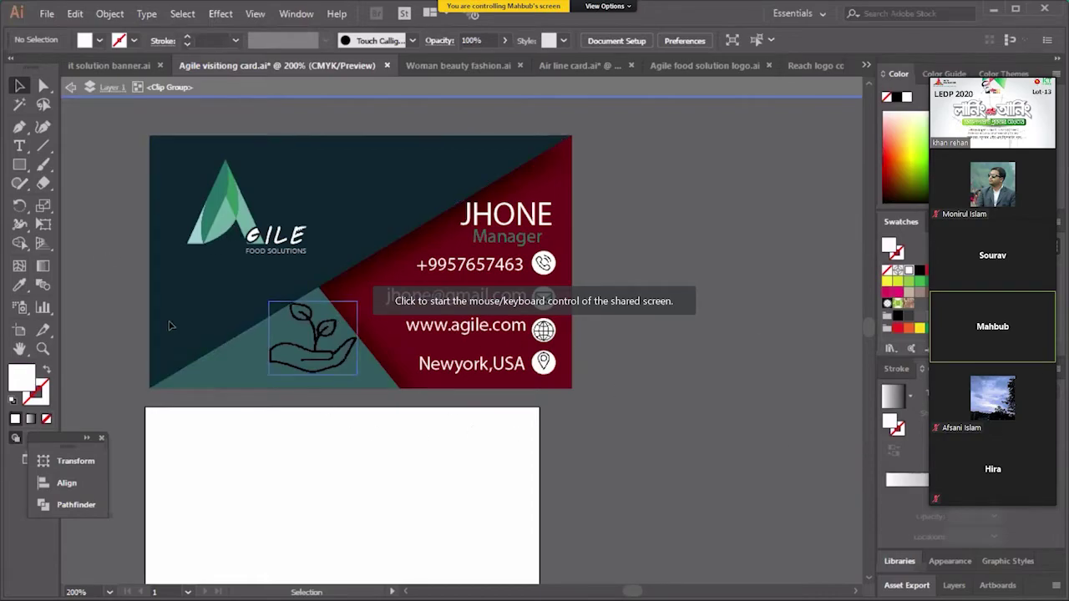
Recolor the logo's white G shape with the teal of the A's leg using the Eyedropper, and deselect it.
click(251, 238)
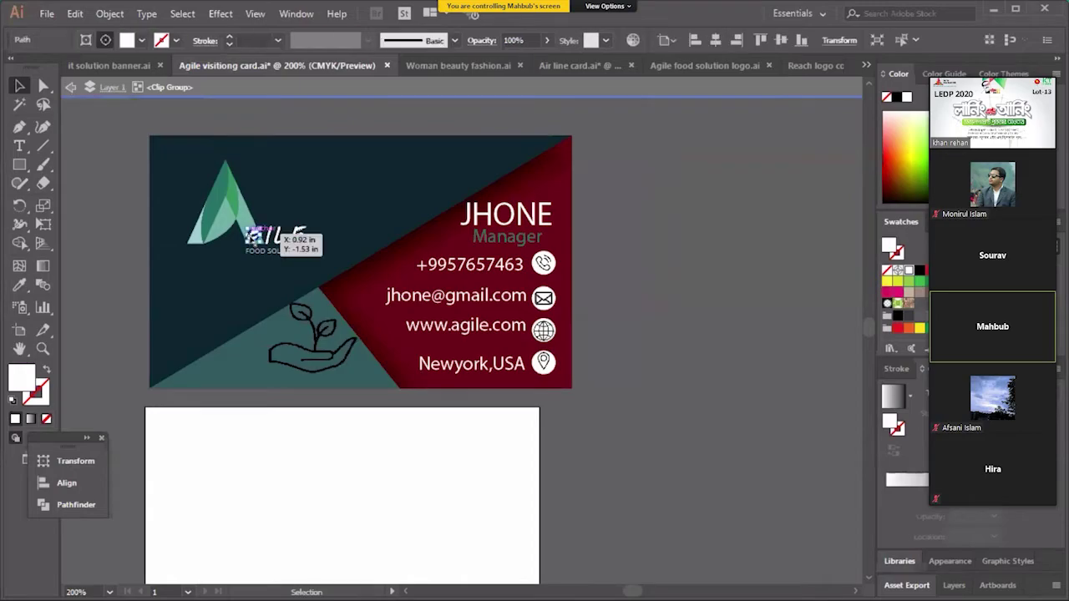
click(19, 284)
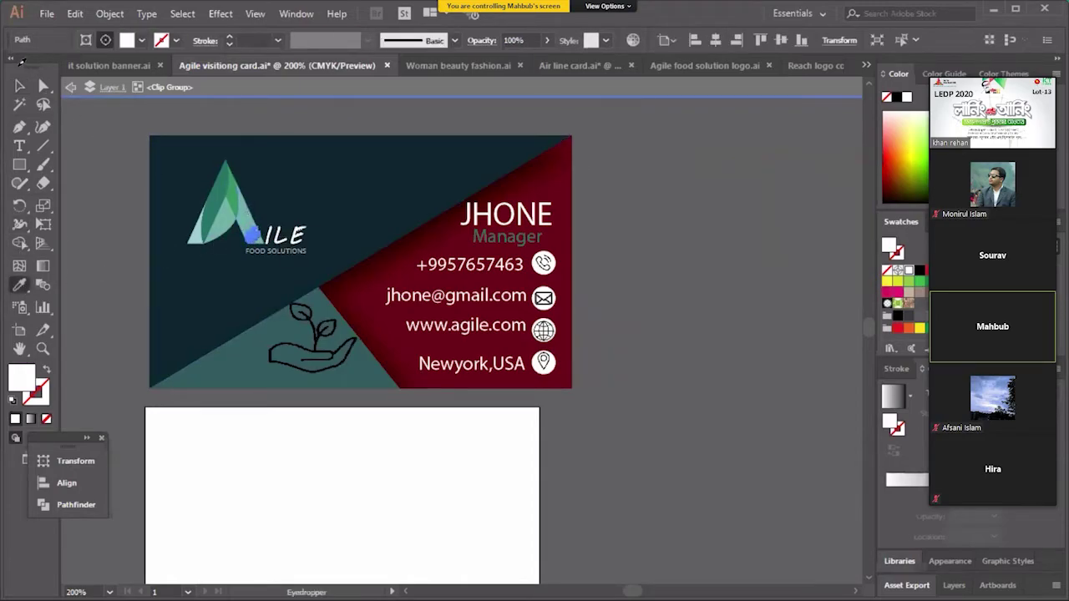
click(249, 213)
click(20, 87)
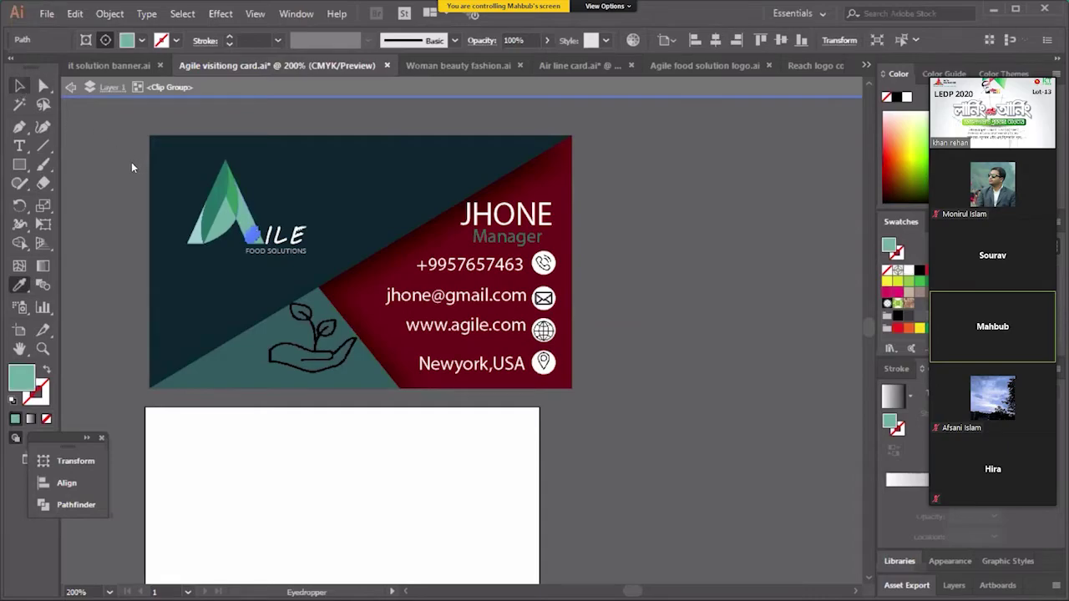
key(ctrl+alt+bracketleft)
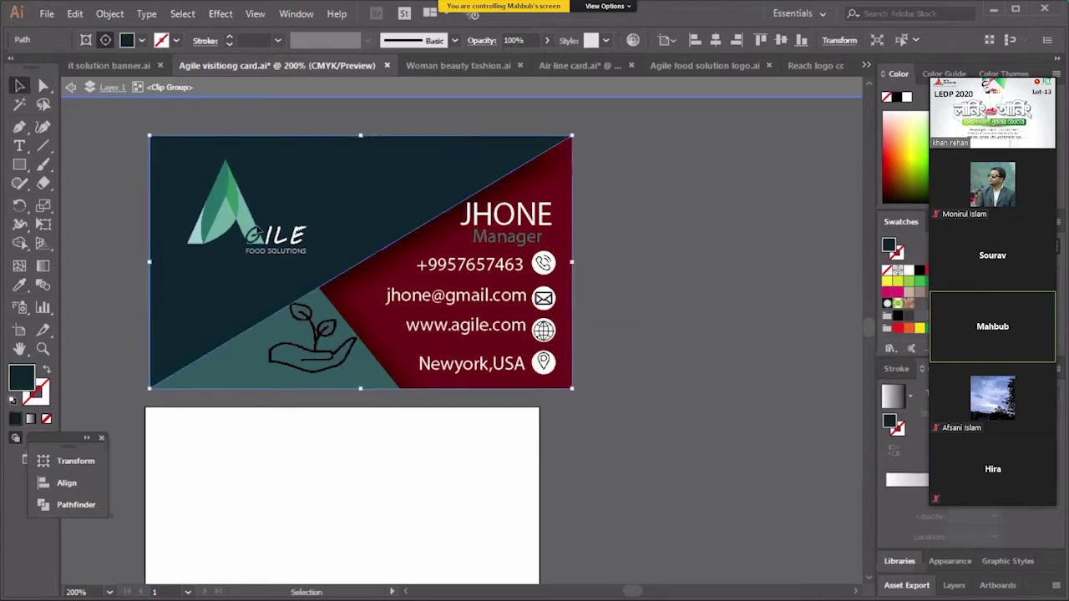
key(ctrl+shift+a)
drag(229, 208, 299, 285)
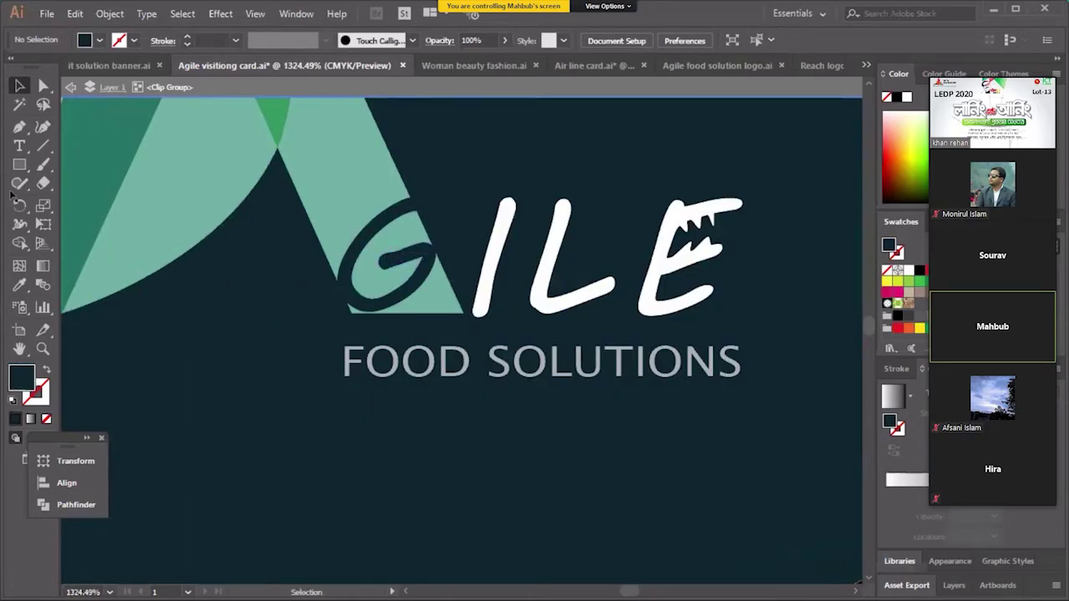
Draw a closed four-point shape with the Pen tool over the lower end of the A's right leg, covering the G.
click(20, 126)
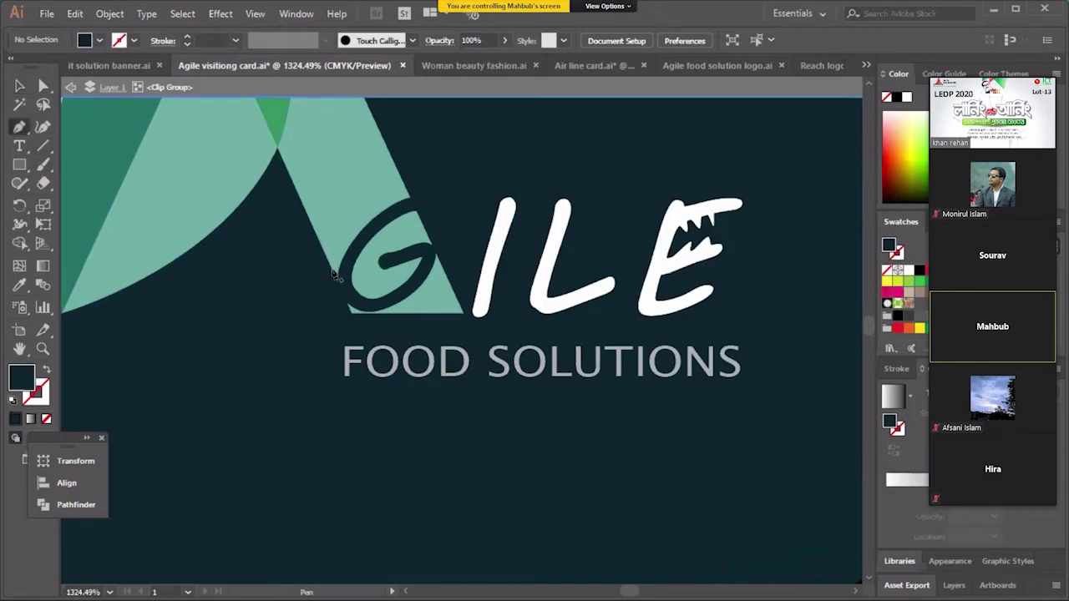
click(333, 270)
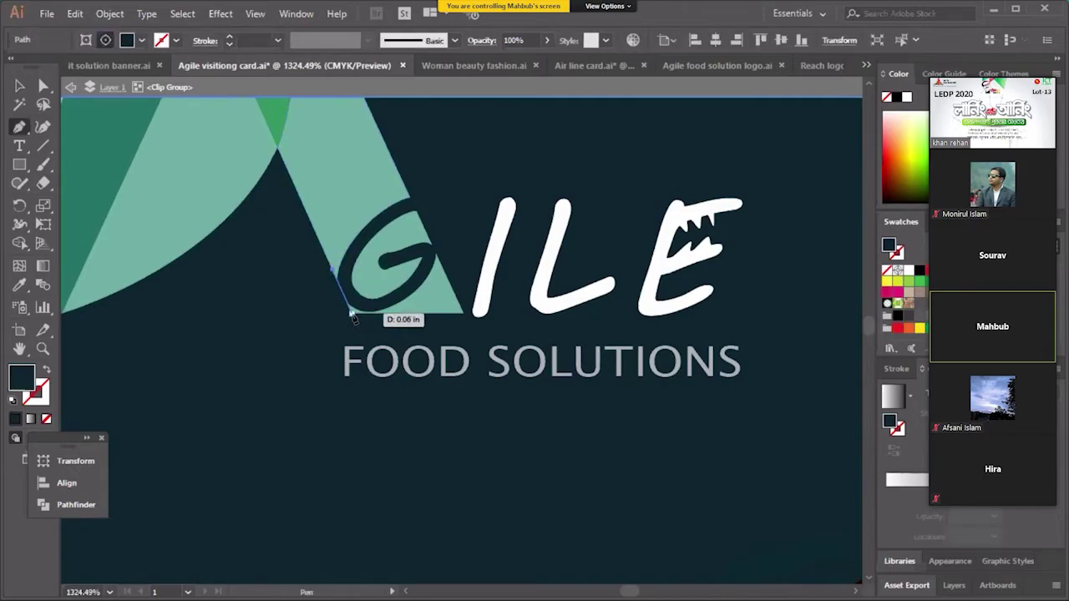
click(463, 315)
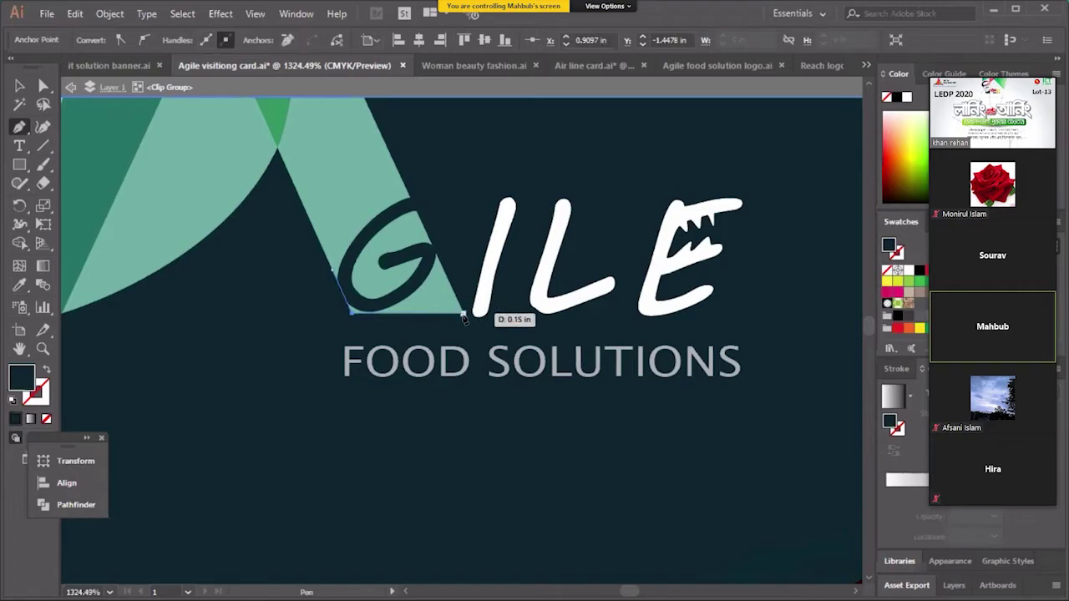
click(396, 165)
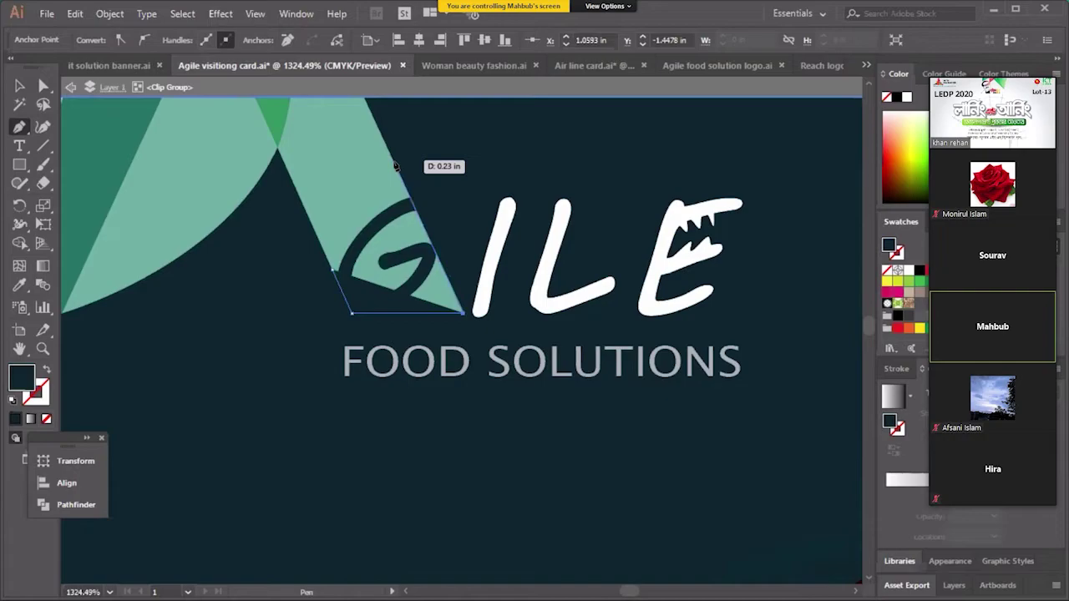
click(395, 163)
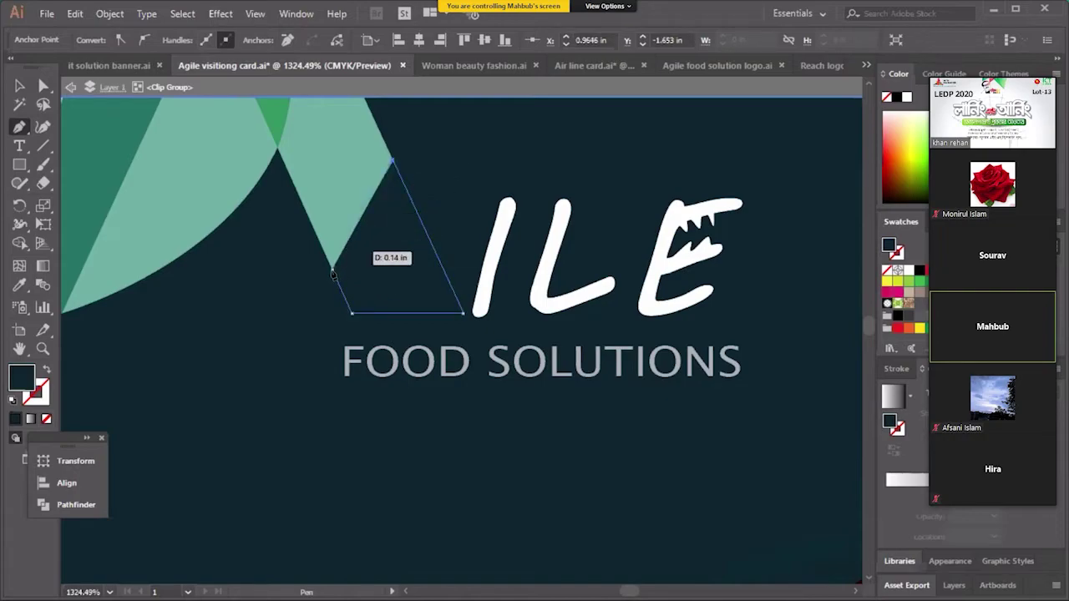
click(332, 271)
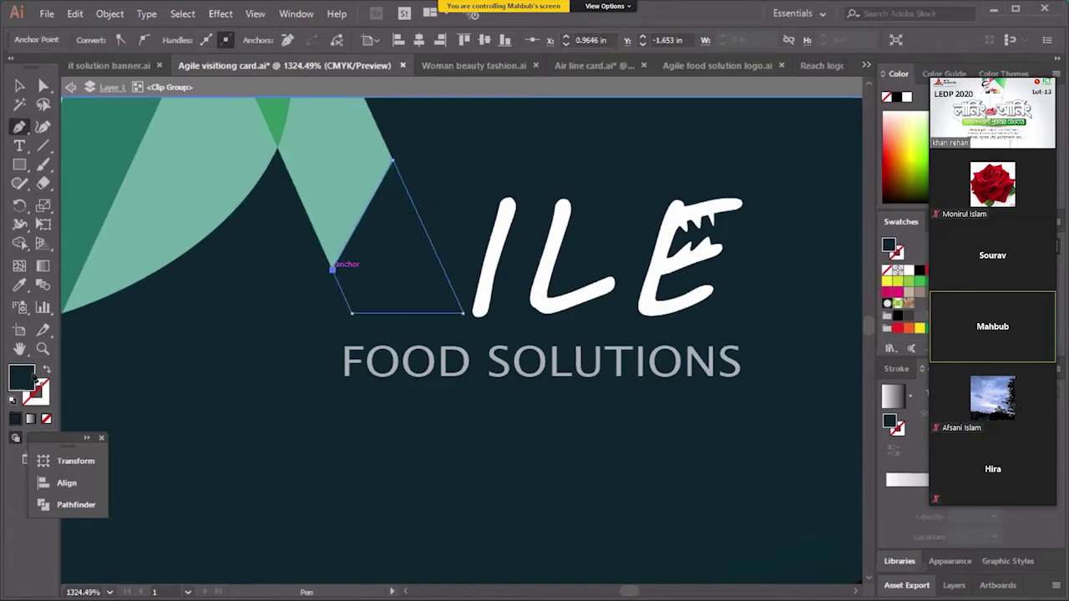
Fill the new shape over the A's leg with light gray E8E8E8.
double_click(23, 379)
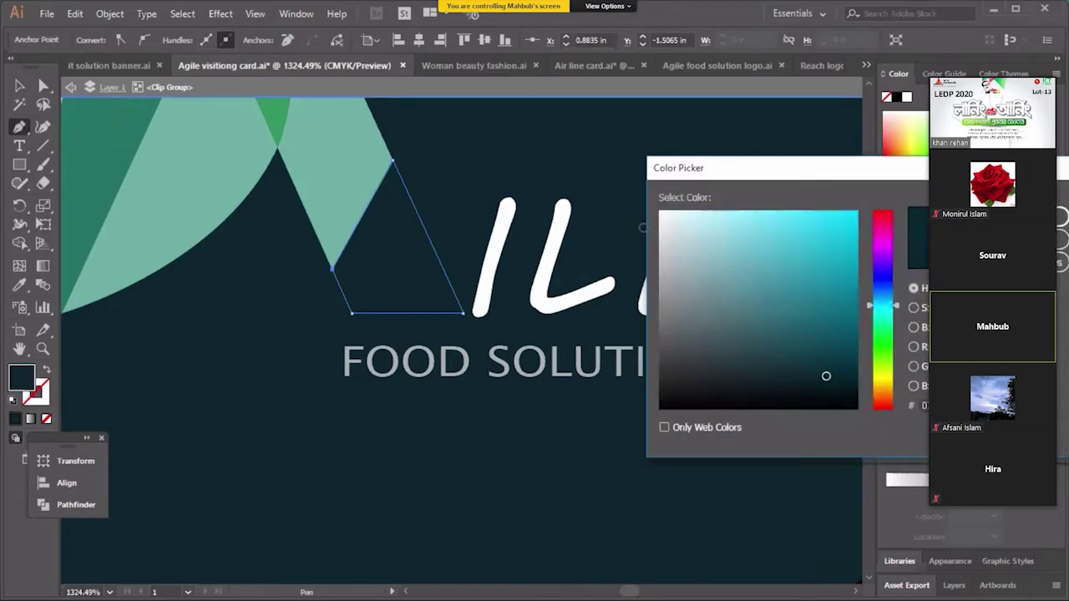
mouse_move(674, 223)
mouse_down()
mouse_move(665, 217)
mouse_move(660, 227)
mouse_up()
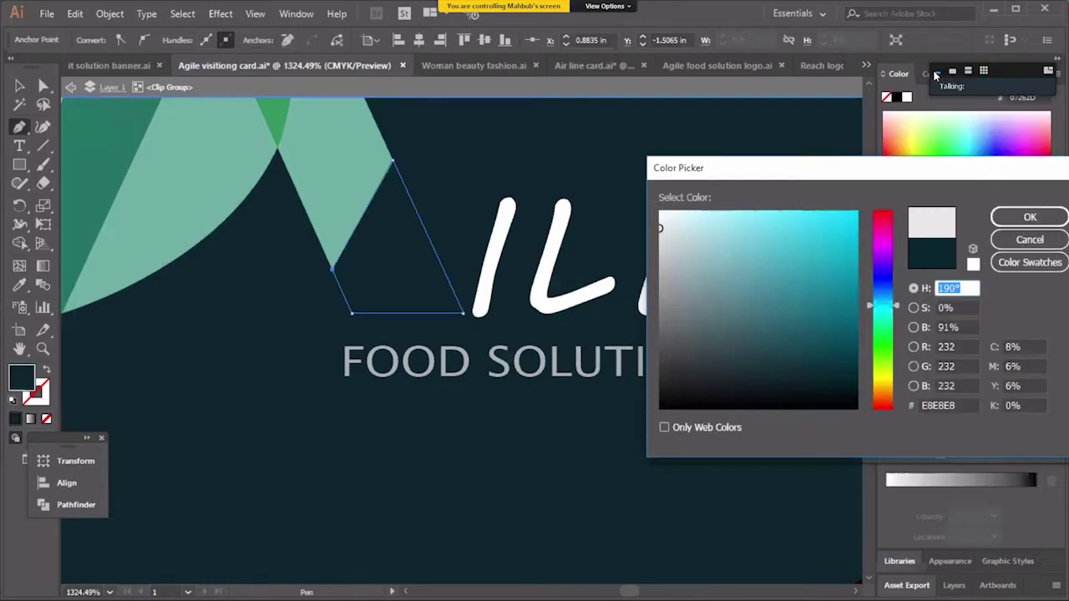
click(1032, 218)
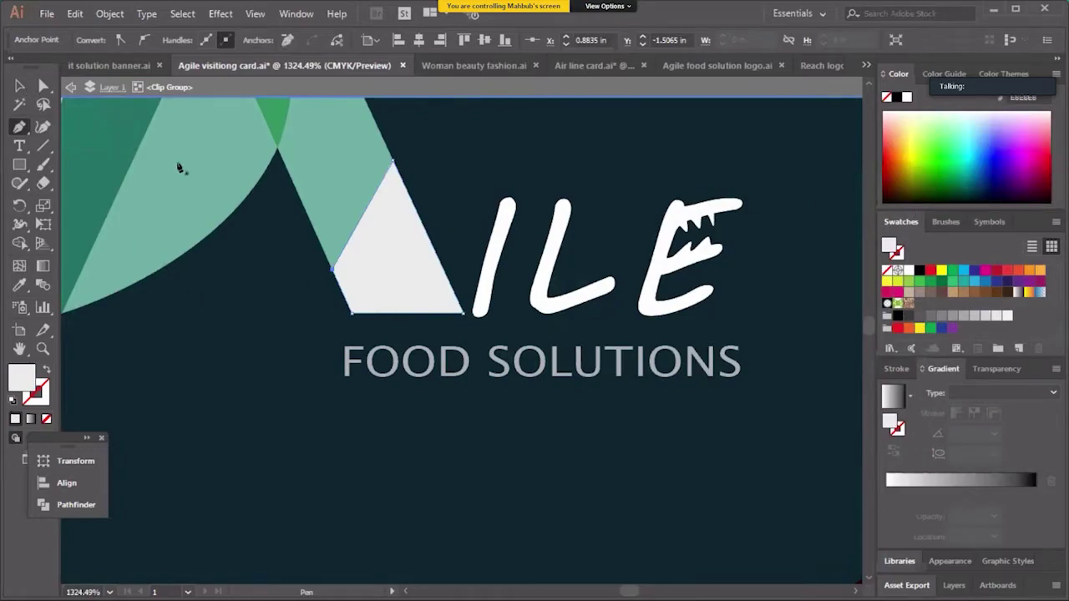
click(19, 85)
key(v)
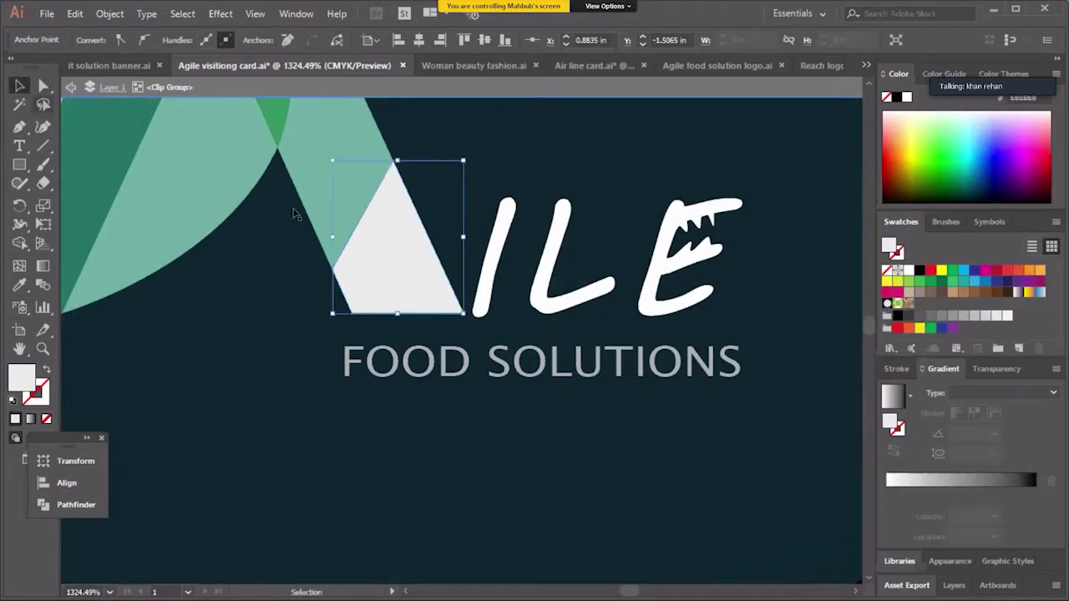
click(298, 149)
click(298, 152)
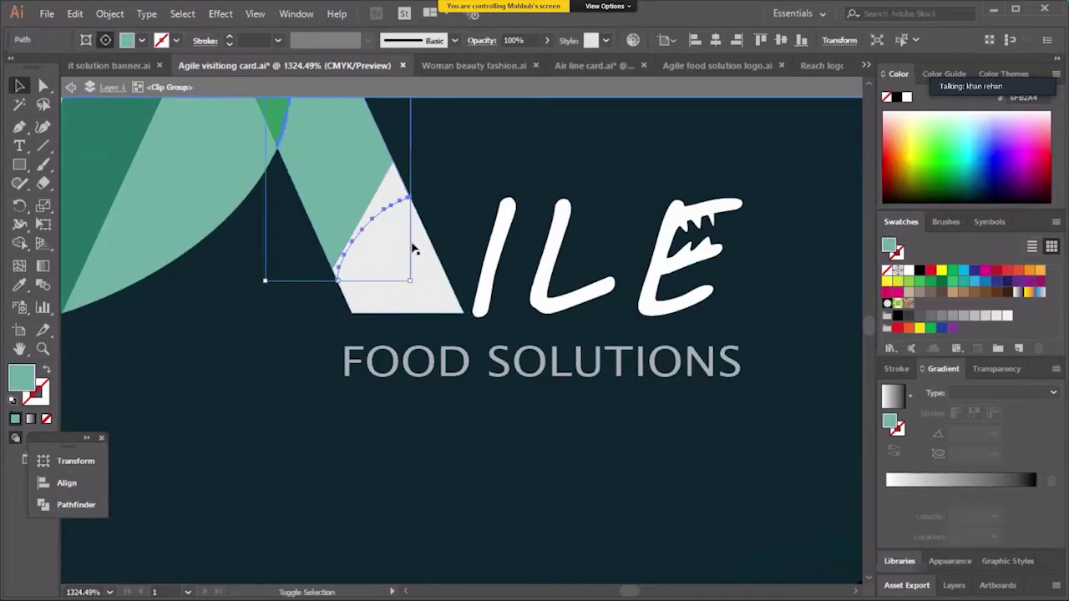
click(433, 260)
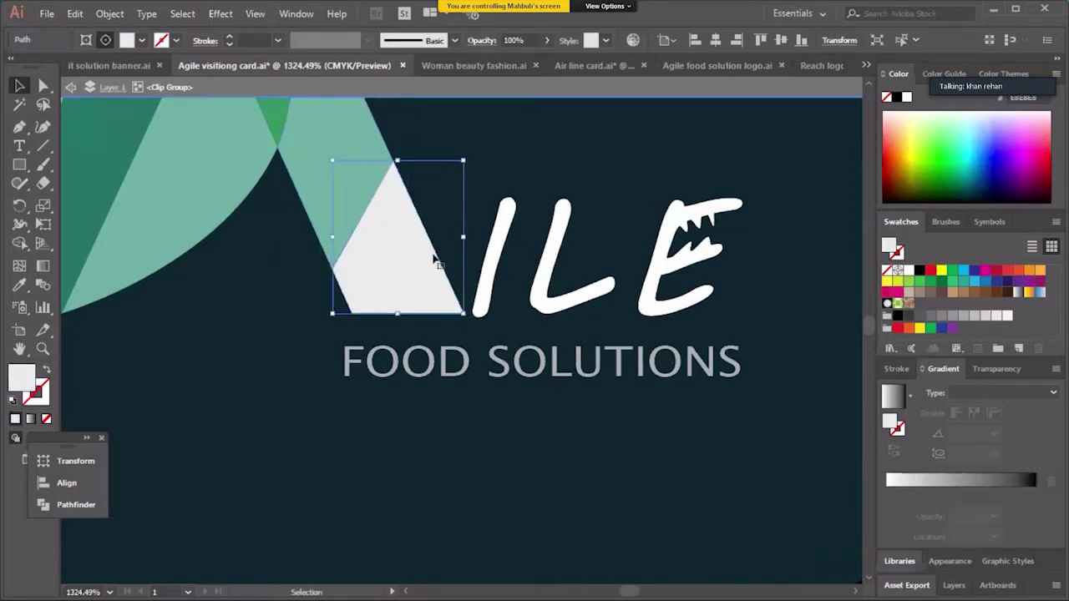
key(a)
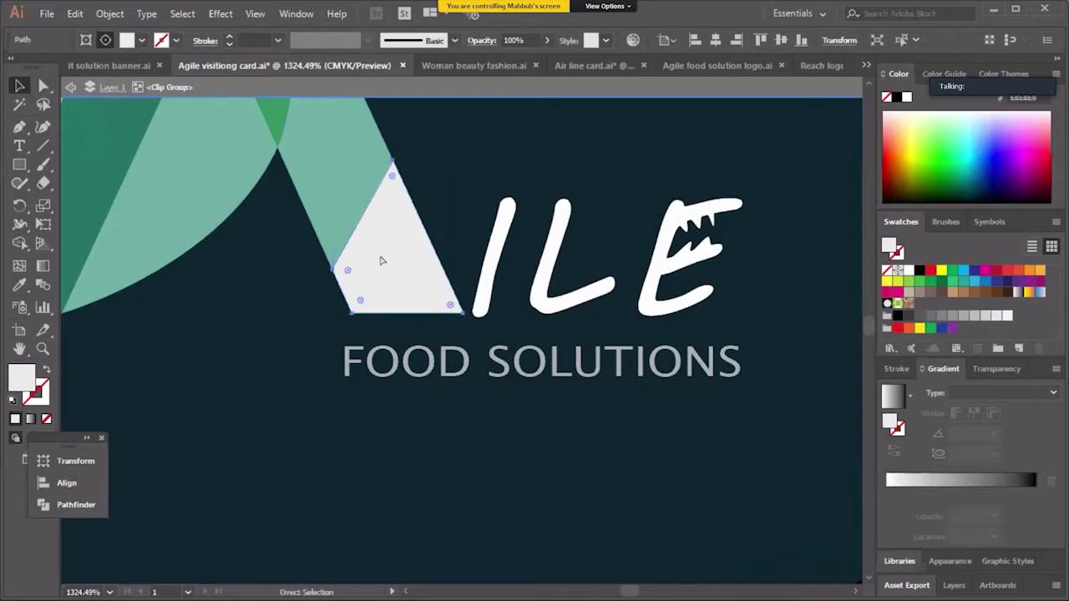
key(v)
key(ctrl+shift+a)
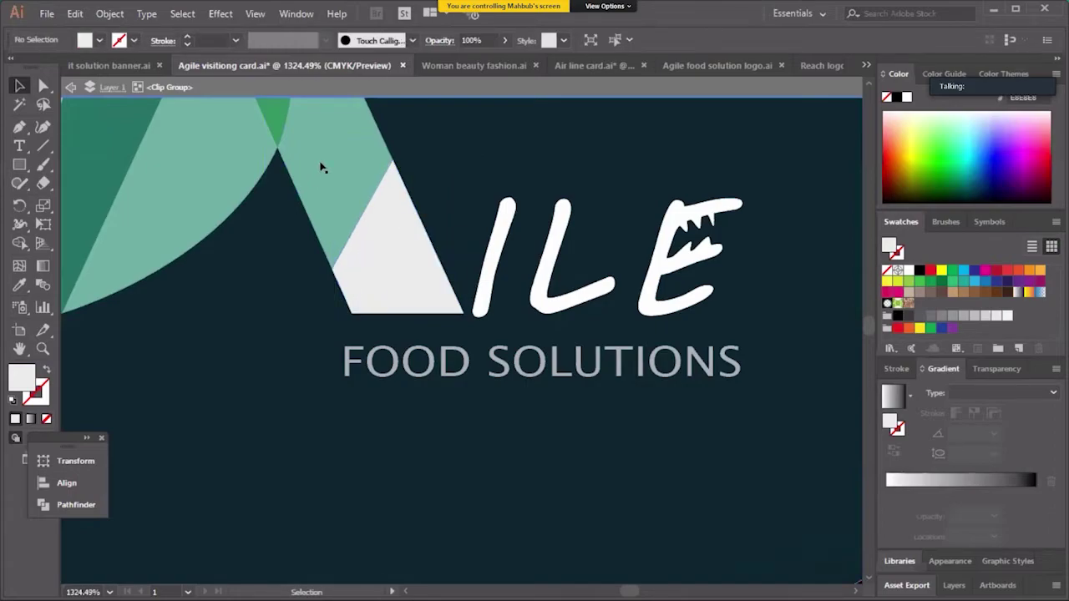
Bring the teal leg pieces and the G's inner piece in front of the light gray shape, and deselect them.
click(322, 167)
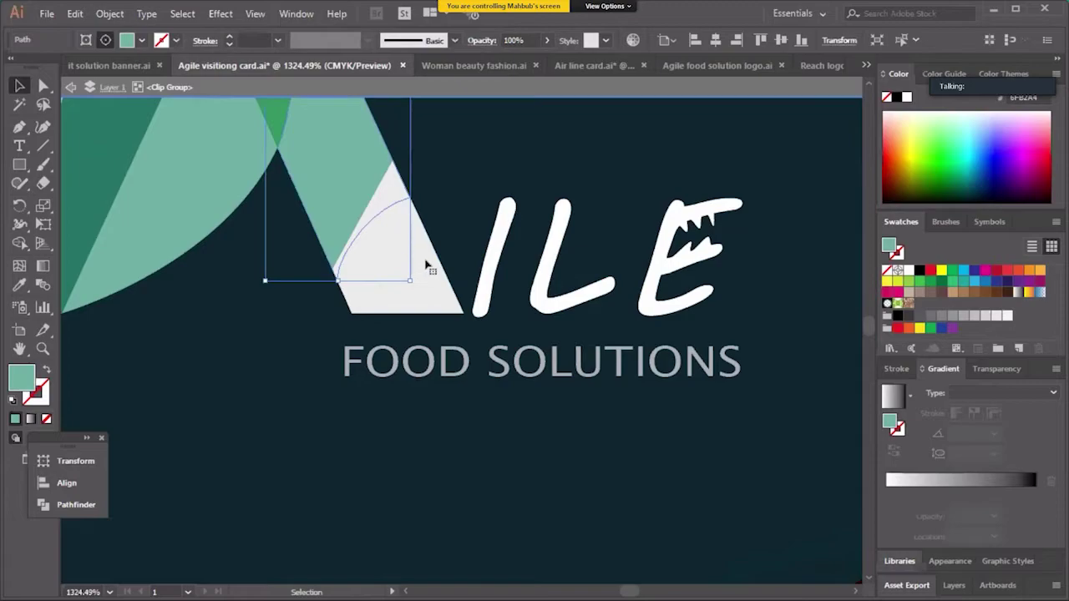
shift+click(451, 311)
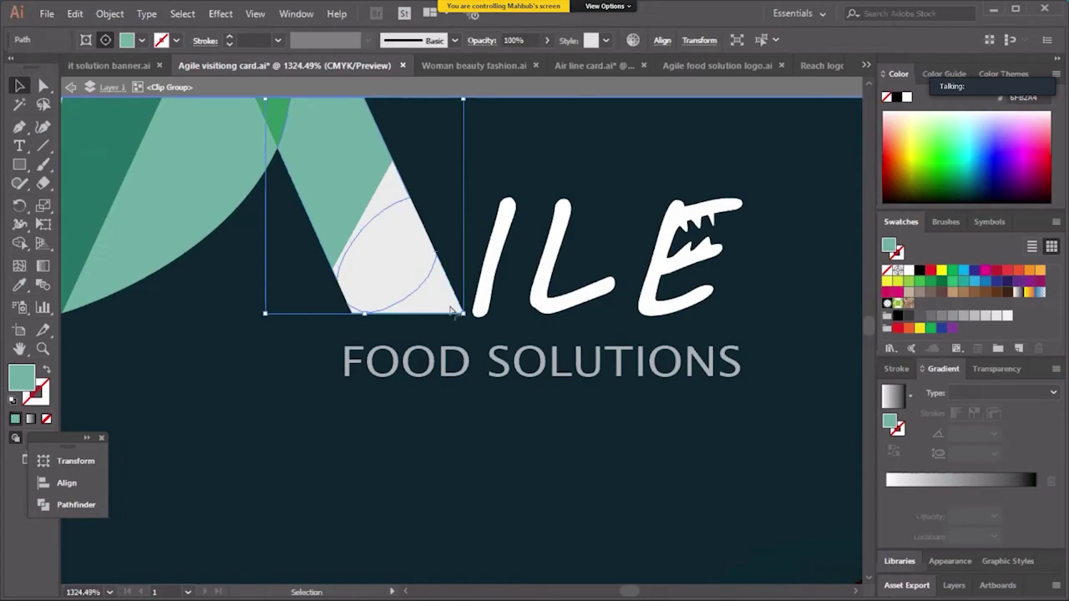
key(ctrl+7)
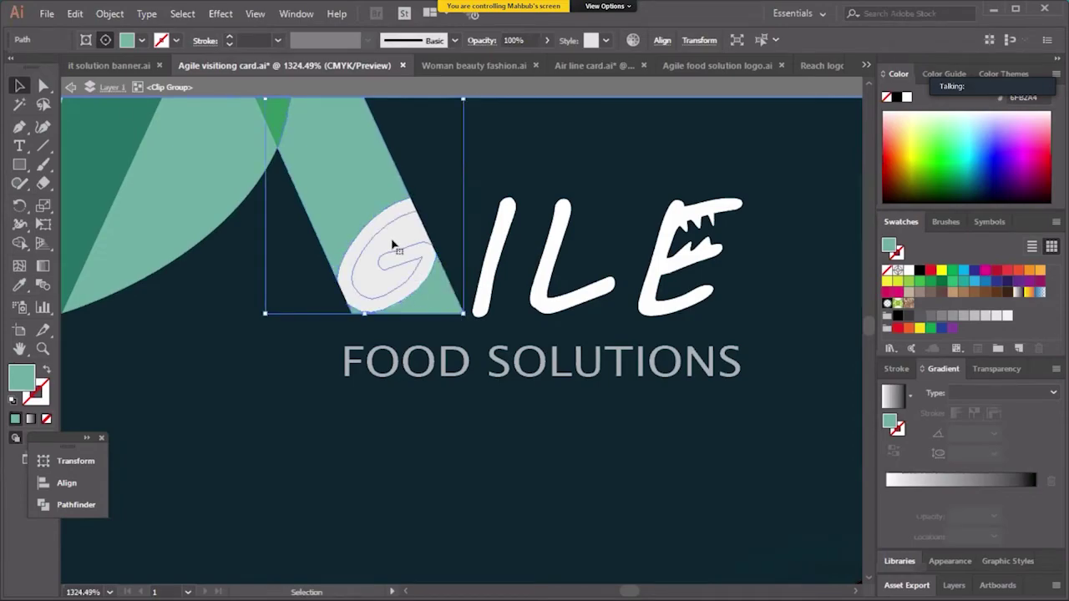
click(393, 244)
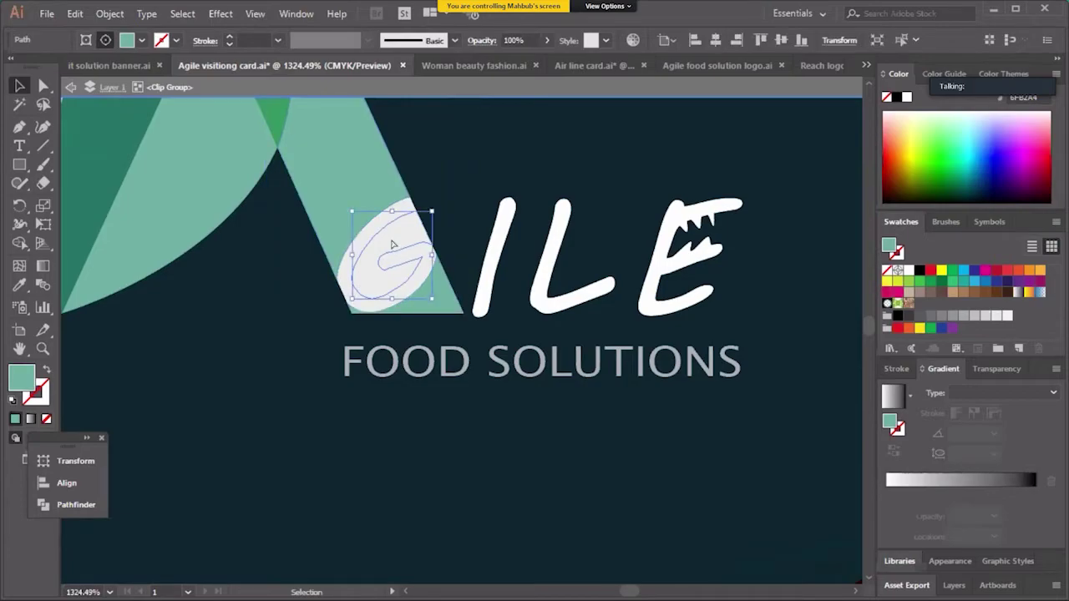
key(ctrl+z)
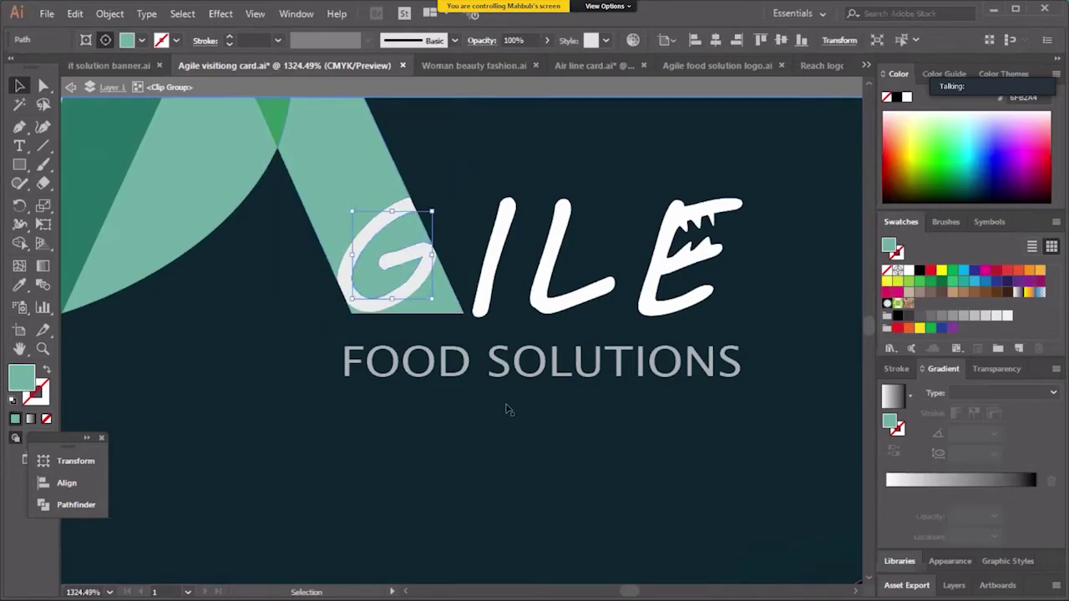
click(506, 408)
key(ctrl+minus)
key(ctrl+minus)
key(ctrl+minus)
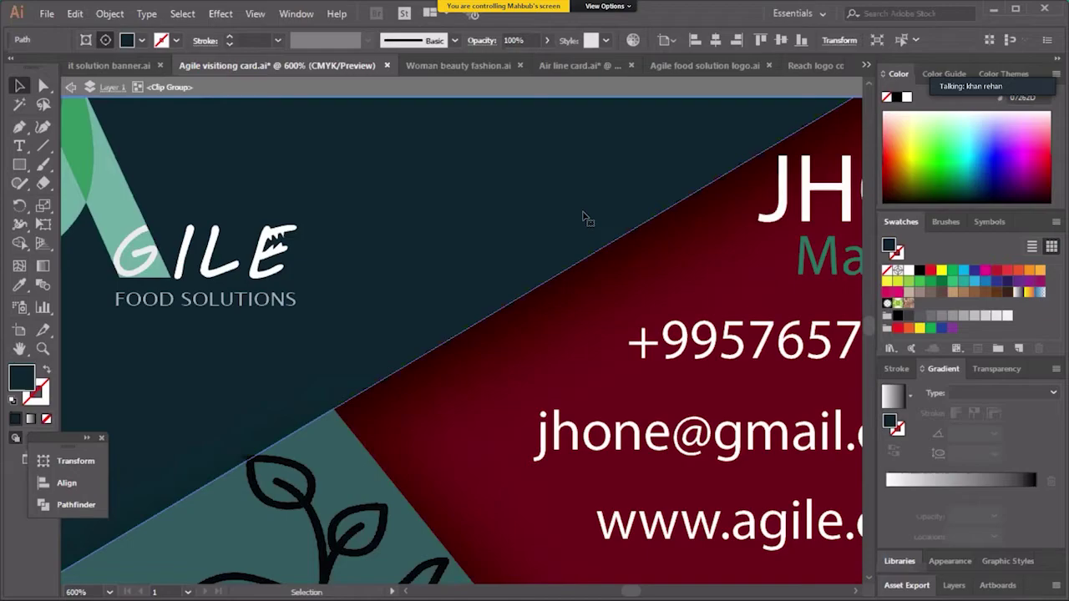
Give up remote control of the participant's shared screen in Zoom.
click(603, 7)
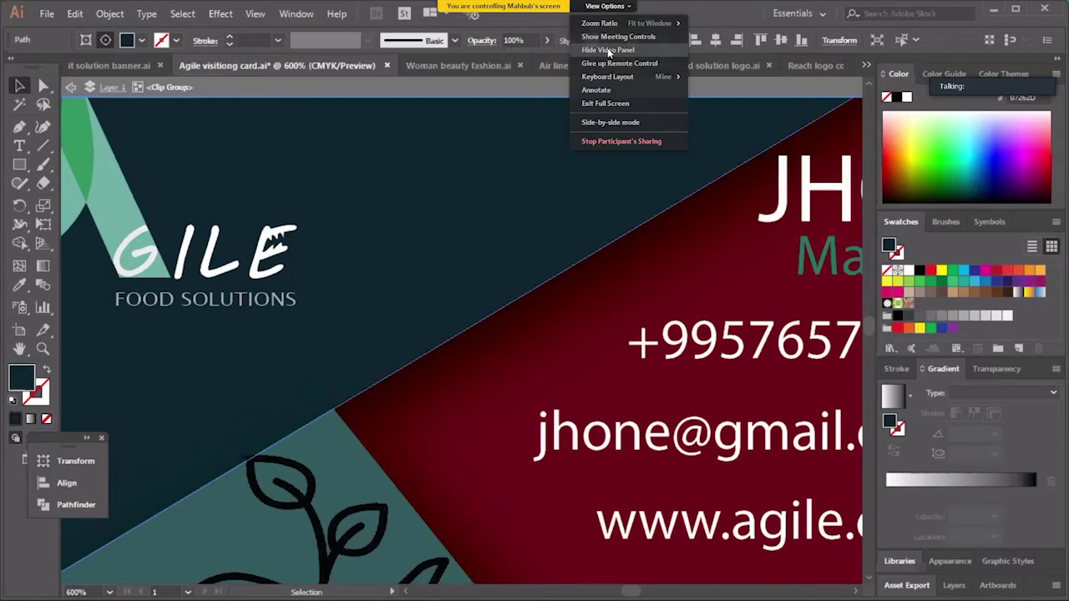
click(620, 63)
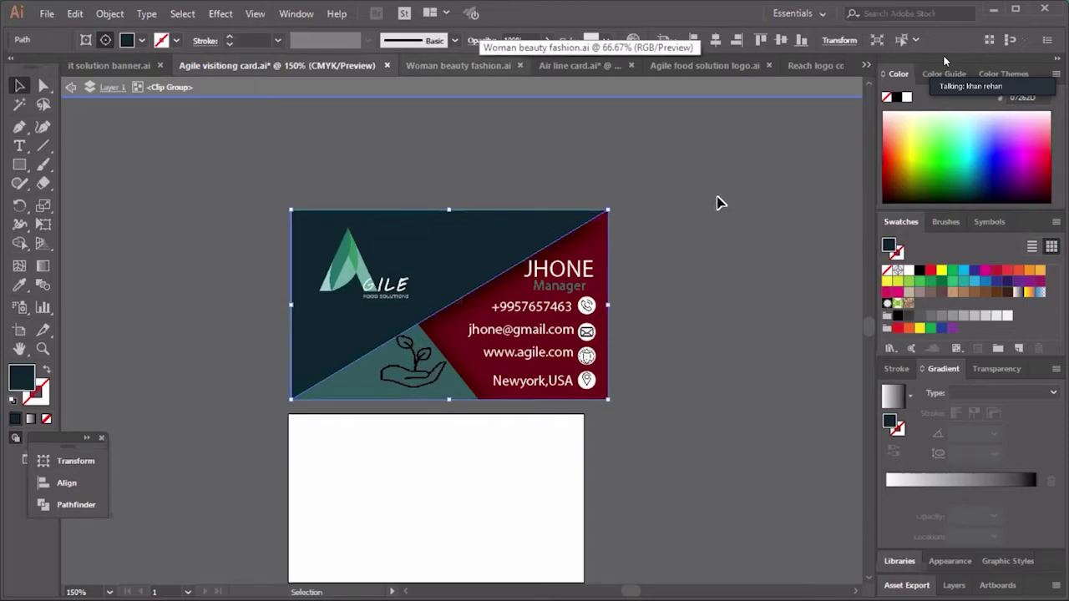
Look at the logo variations in Woman beauty fashion.ai, and return to the Agile visiting card document.
key(ctrl+Tab)
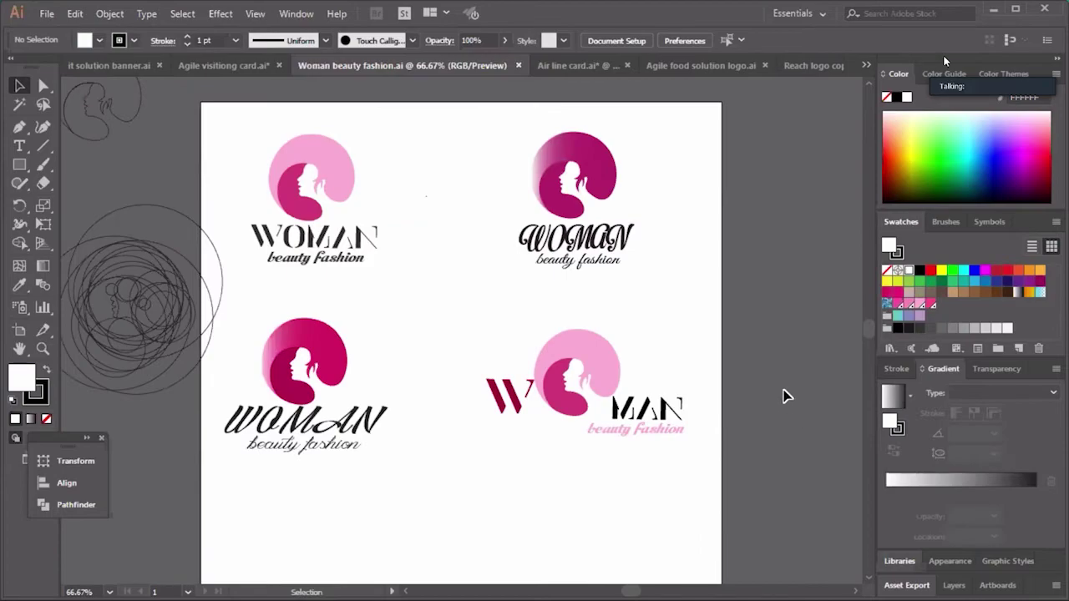
click(233, 65)
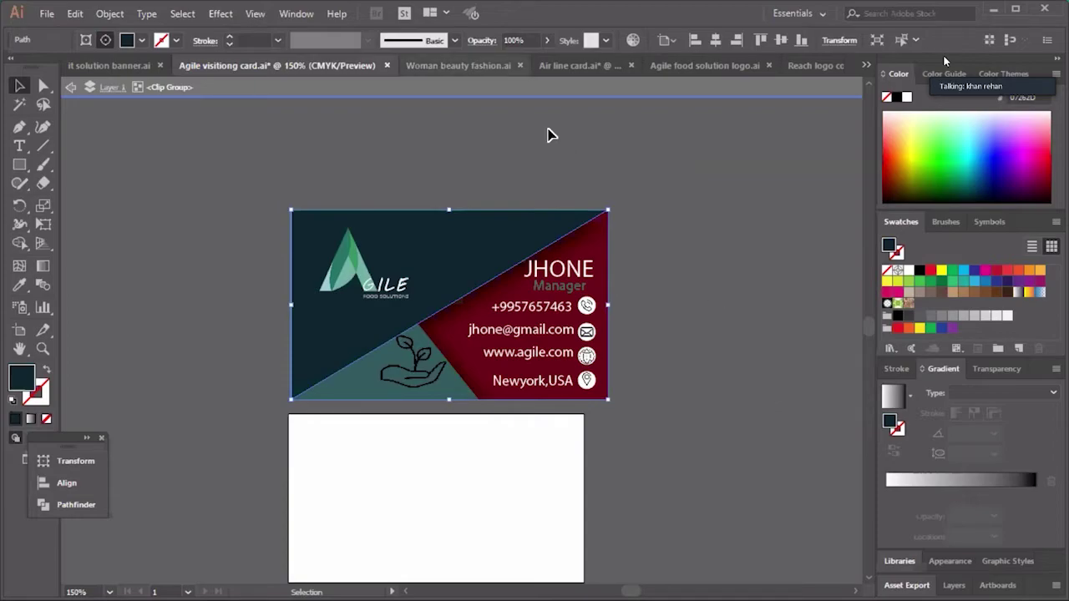
click(493, 65)
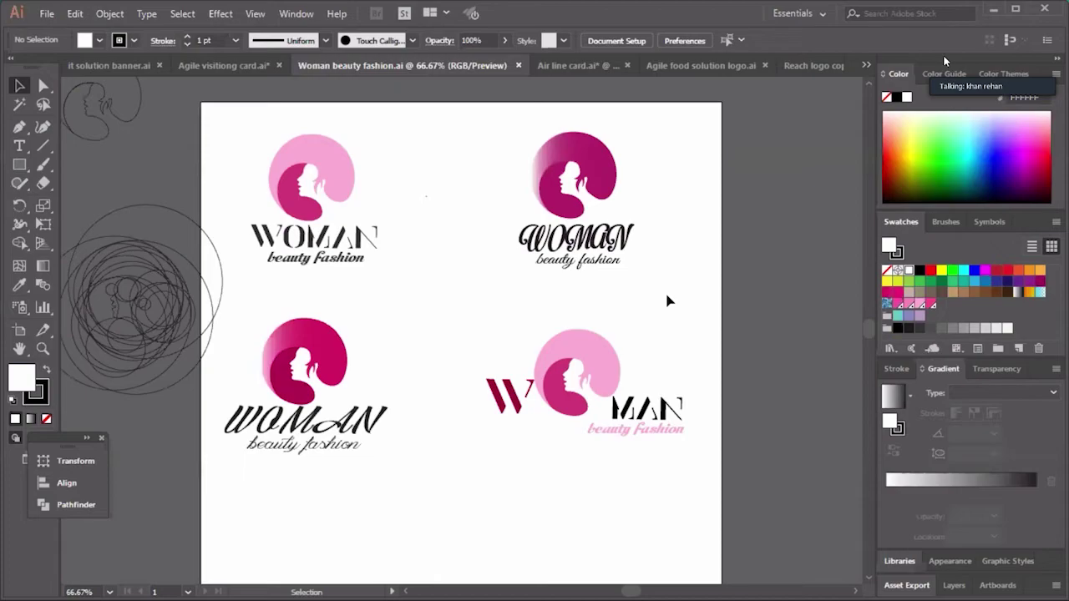
click(238, 70)
Move the growth.png hand-and-plant image off the business card onto the empty canvas beside it.
click(421, 366)
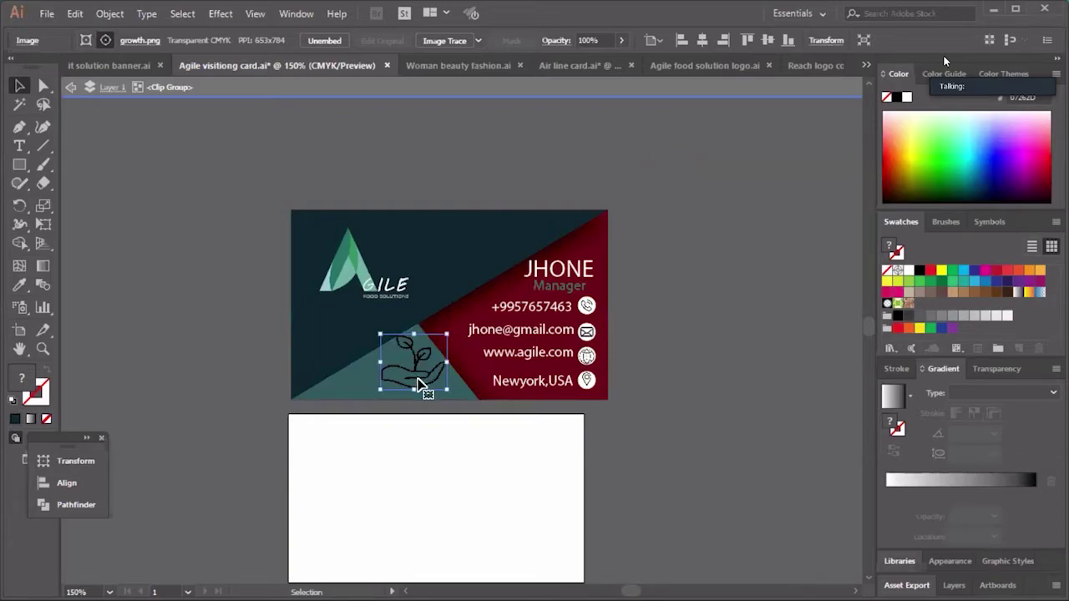
drag(421, 386, 153, 381)
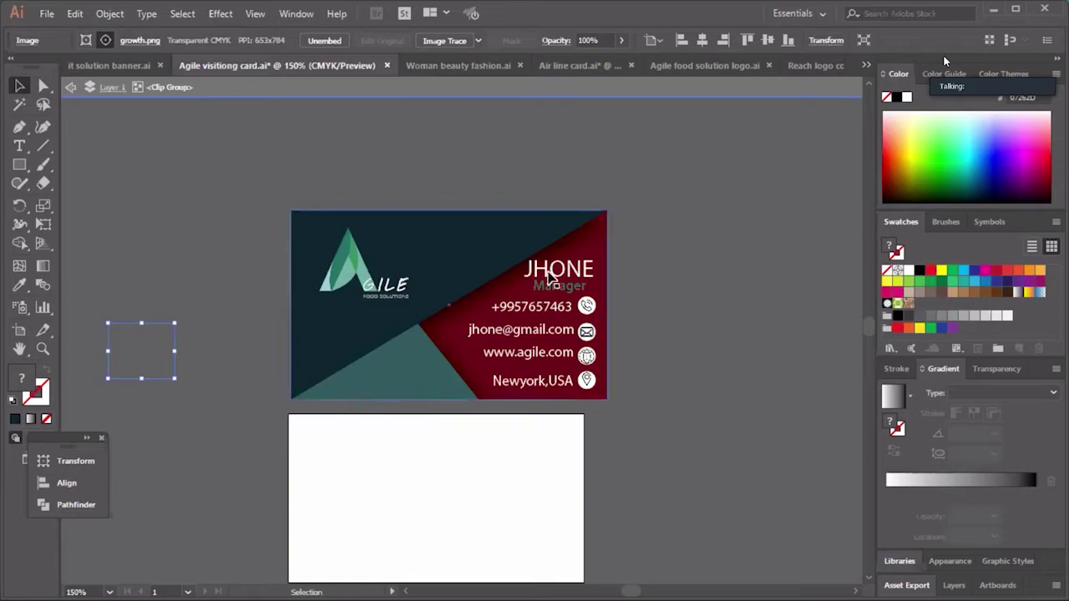
Try to copy all of the card's artwork beside the original, declining to replace the color swatch with a pattern.
click(606, 226)
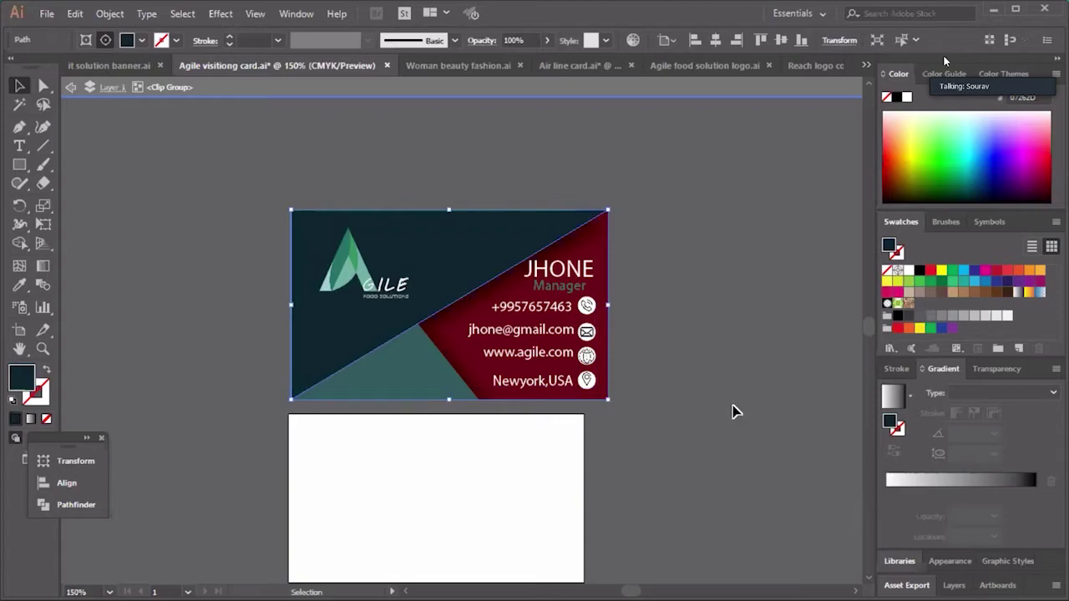
key(ctrl+a)
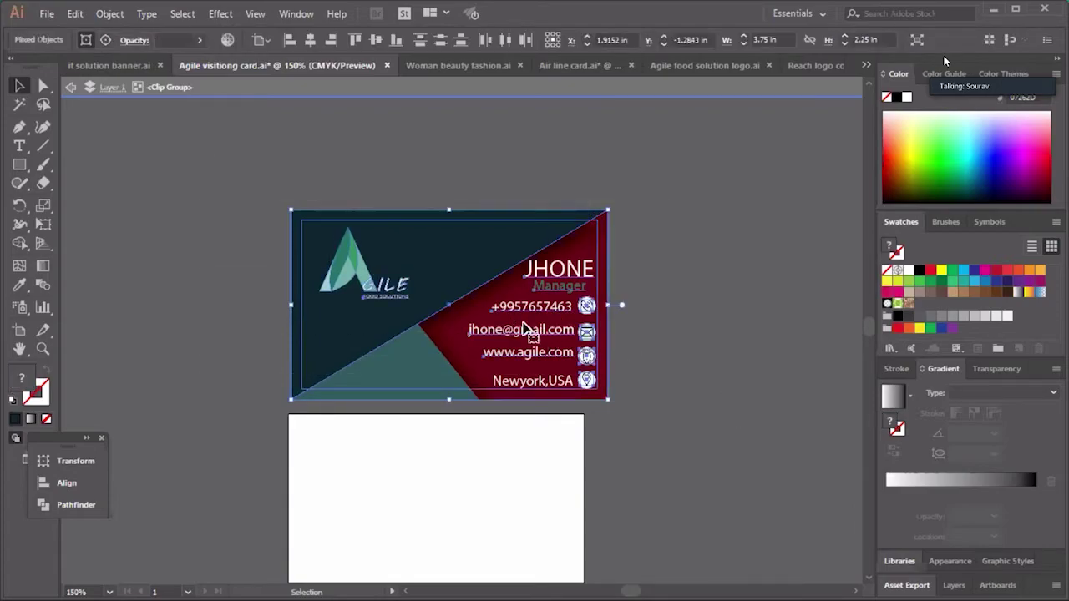
drag(522, 286, 891, 284)
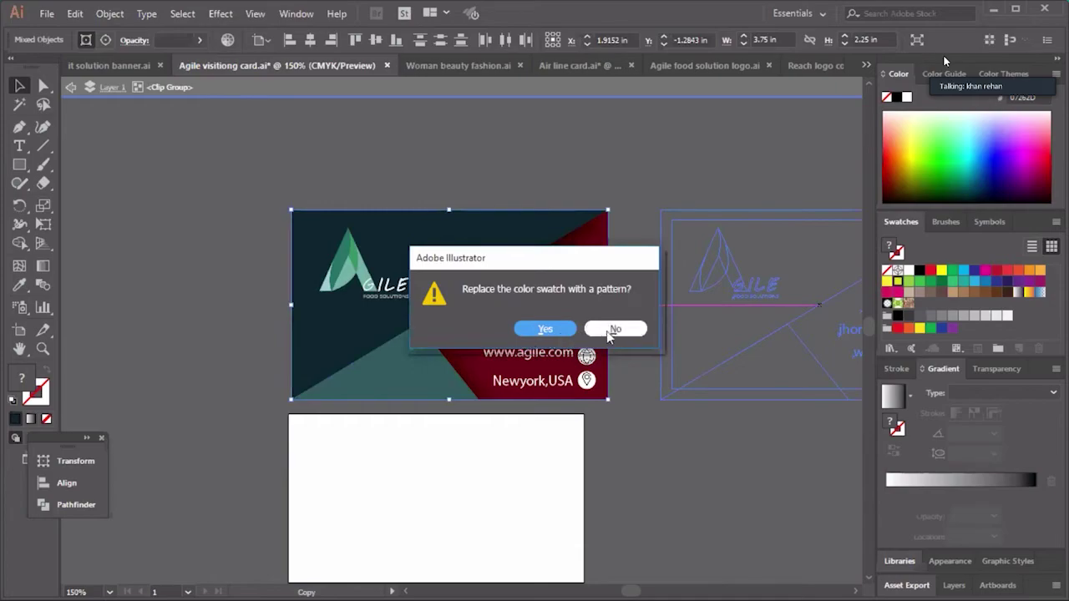
click(610, 330)
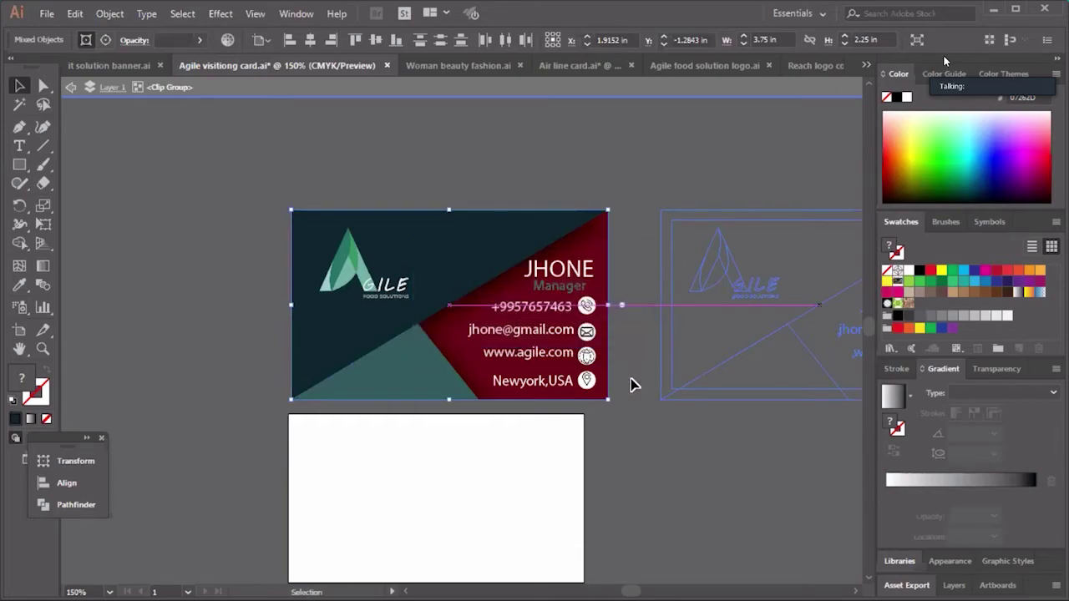
scroll(683, 315, down, 2)
Group all of the business card's artwork, move the group slightly left and up, and deselect it.
click(683, 312)
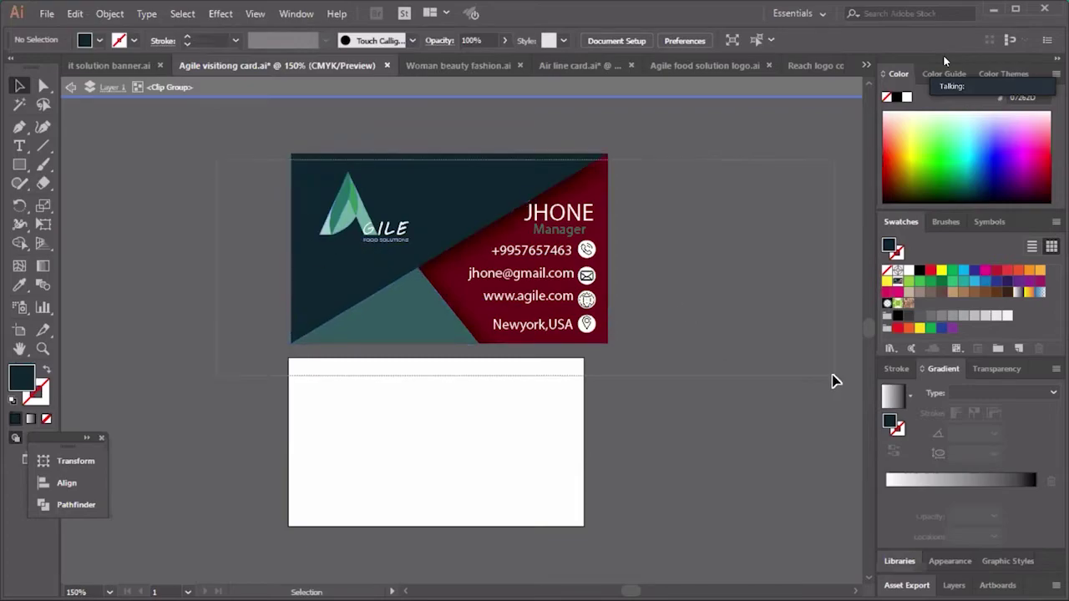
click(427, 253)
right_click(427, 254)
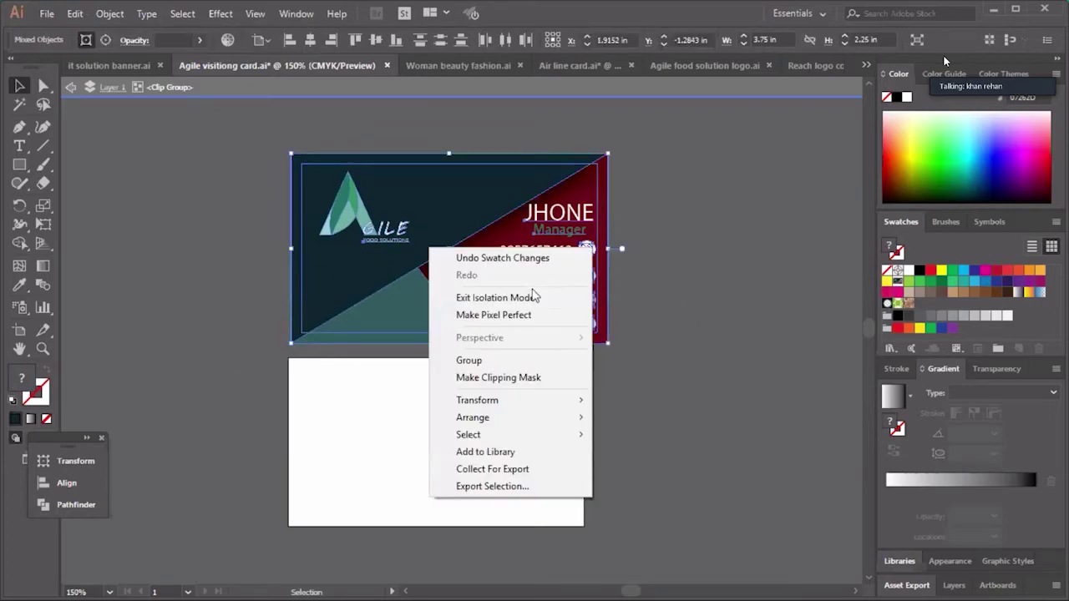
click(529, 360)
click(278, 163)
drag(565, 351, 427, 243)
key(ctrl+z)
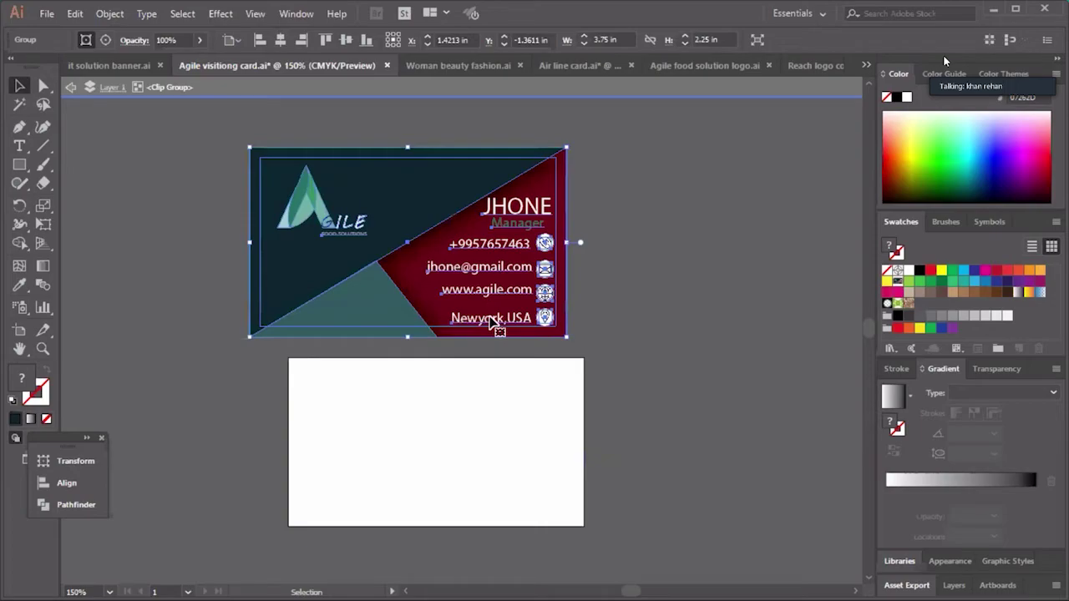
click(736, 280)
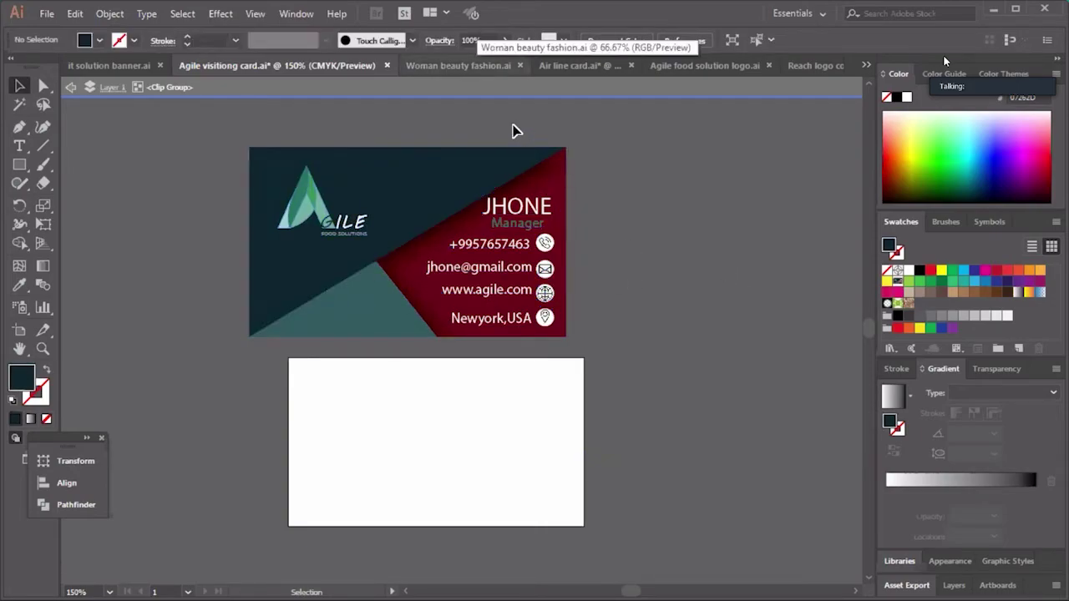
Switch to the Woman beauty fashion.ai document and ungroup the first WOMAN logo with the pale pink circle.
key(ctrl+Tab)
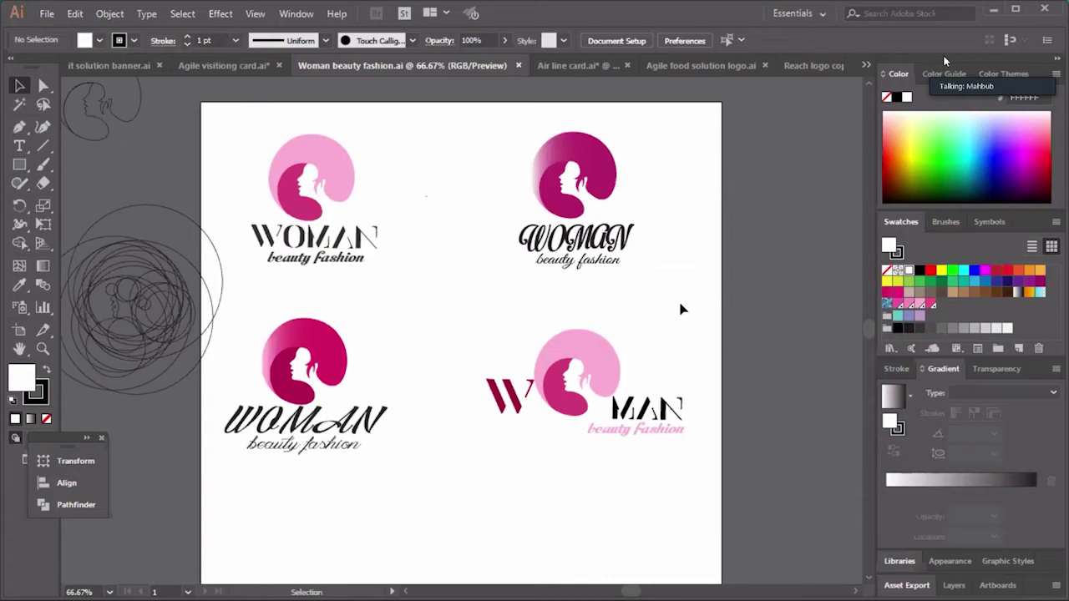
click(347, 241)
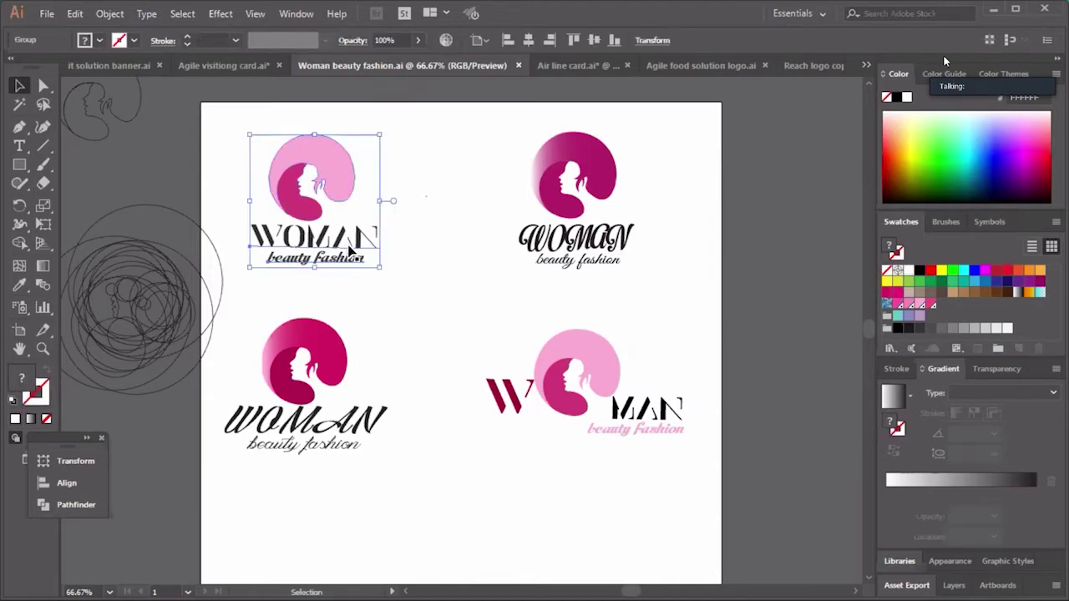
click(395, 291)
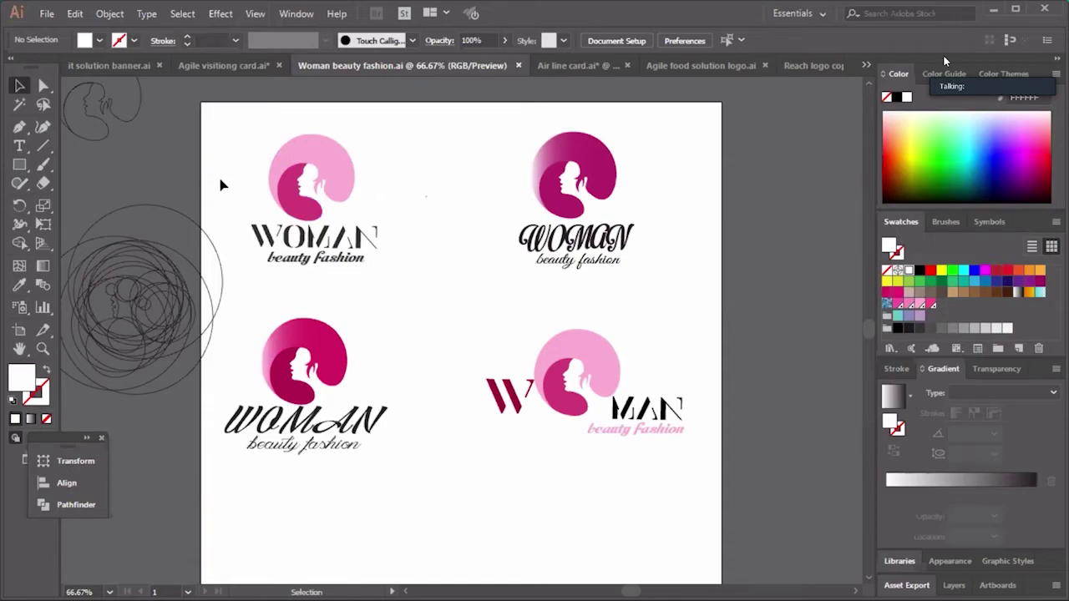
drag(254, 157, 422, 242)
right_click(334, 215)
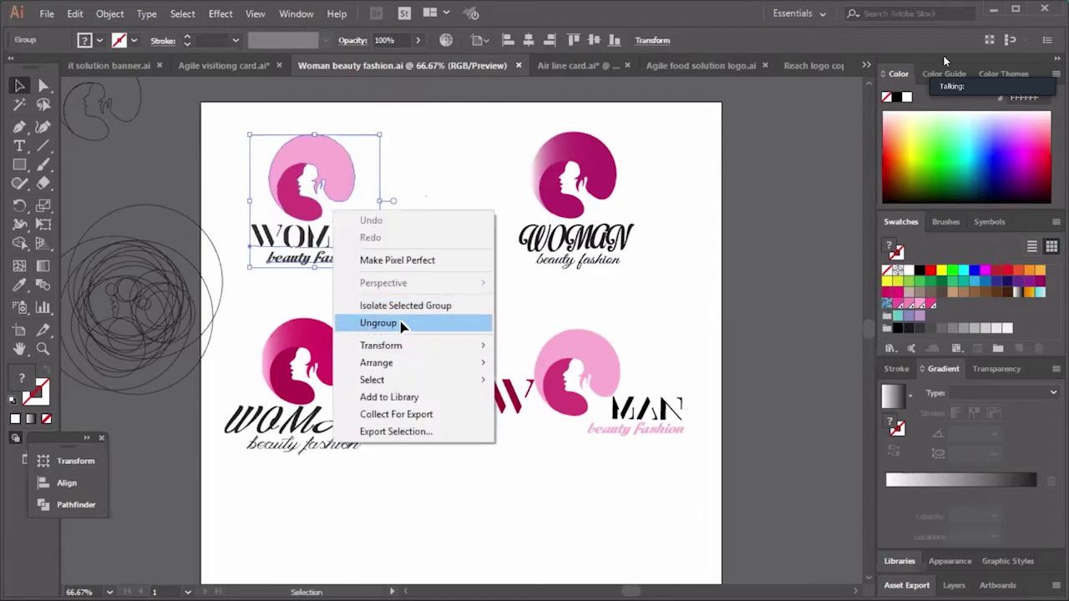
click(434, 321)
Check the font and font style options of the first logo's WOMAN text, and deselect it without changing them.
click(330, 245)
click(330, 244)
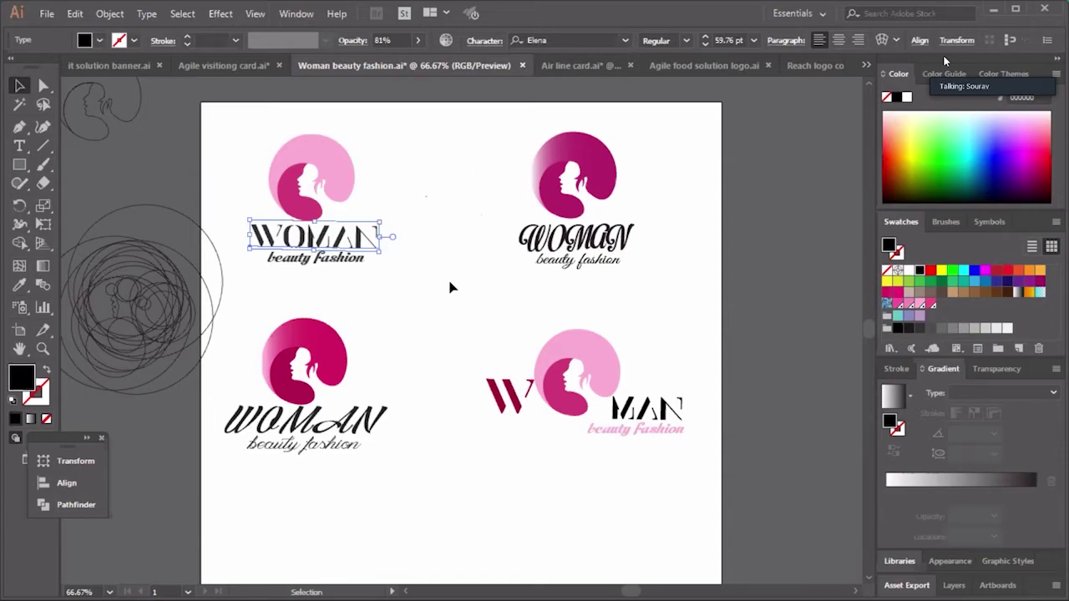
click(625, 40)
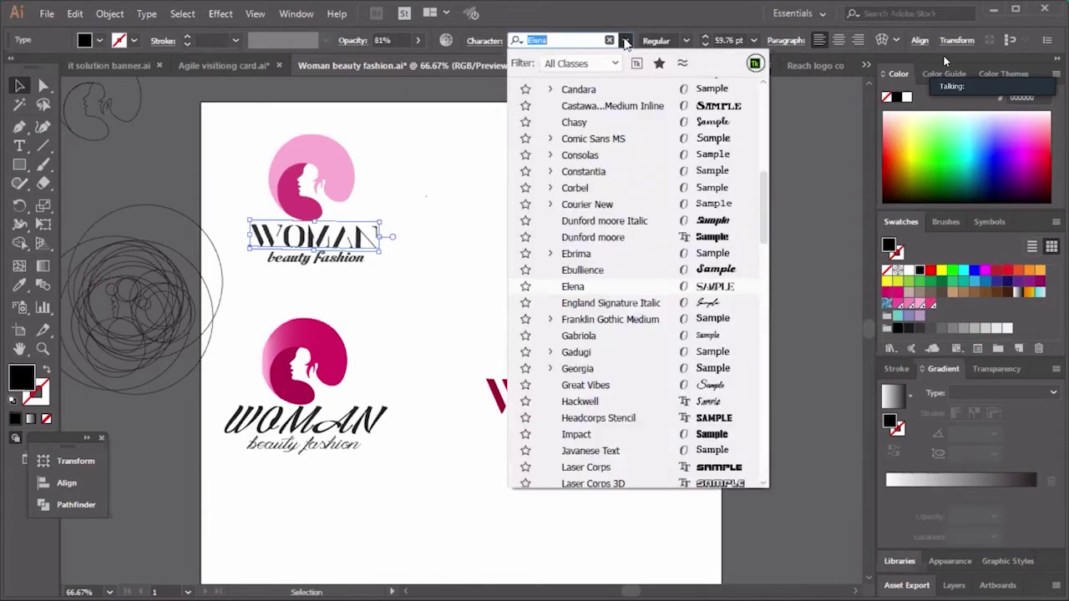
click(625, 40)
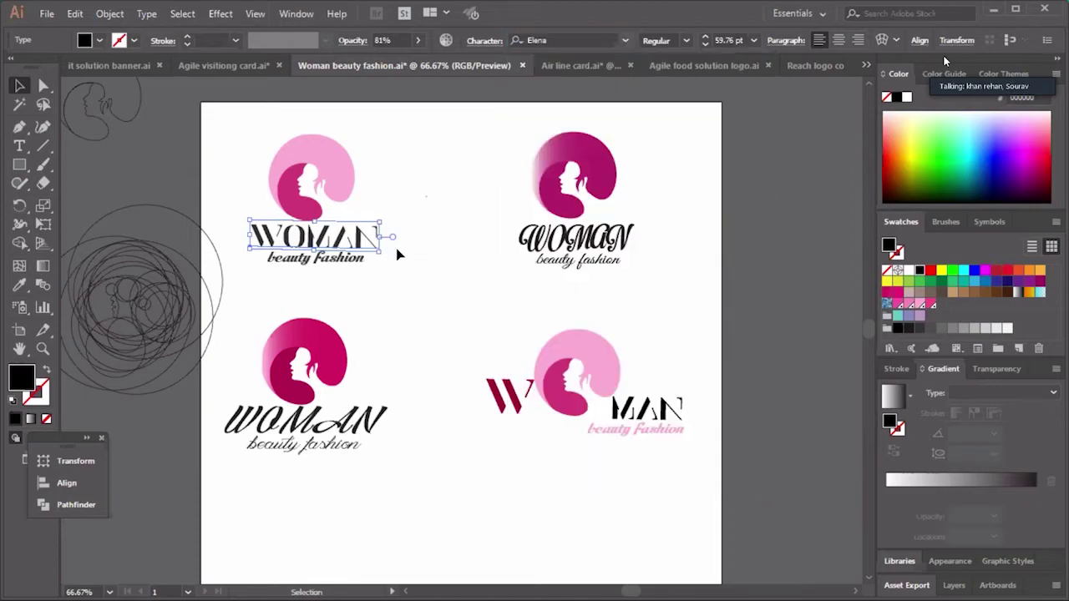
click(685, 40)
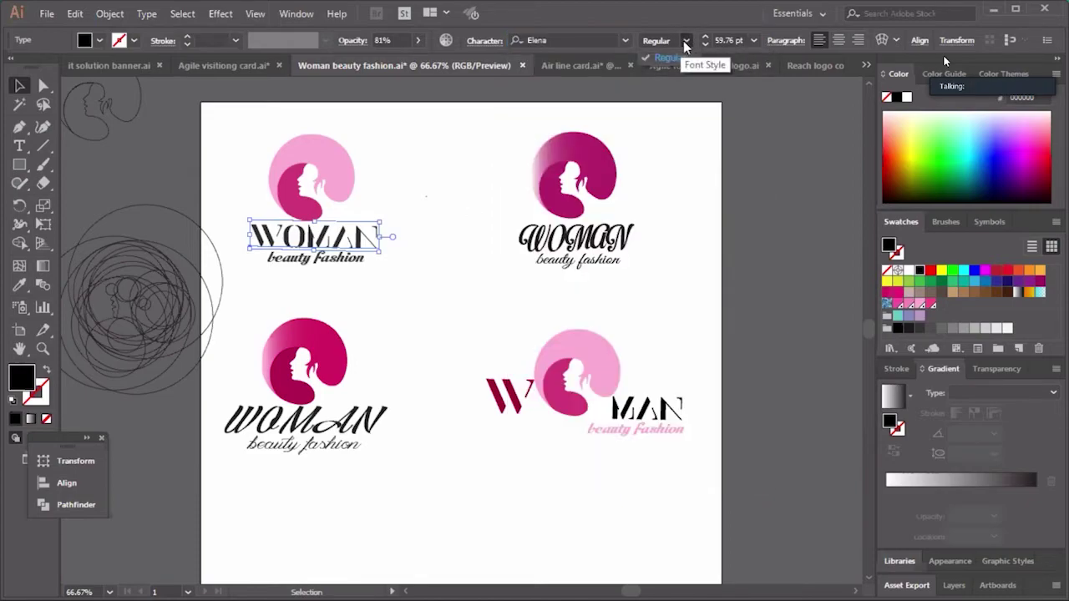
click(726, 281)
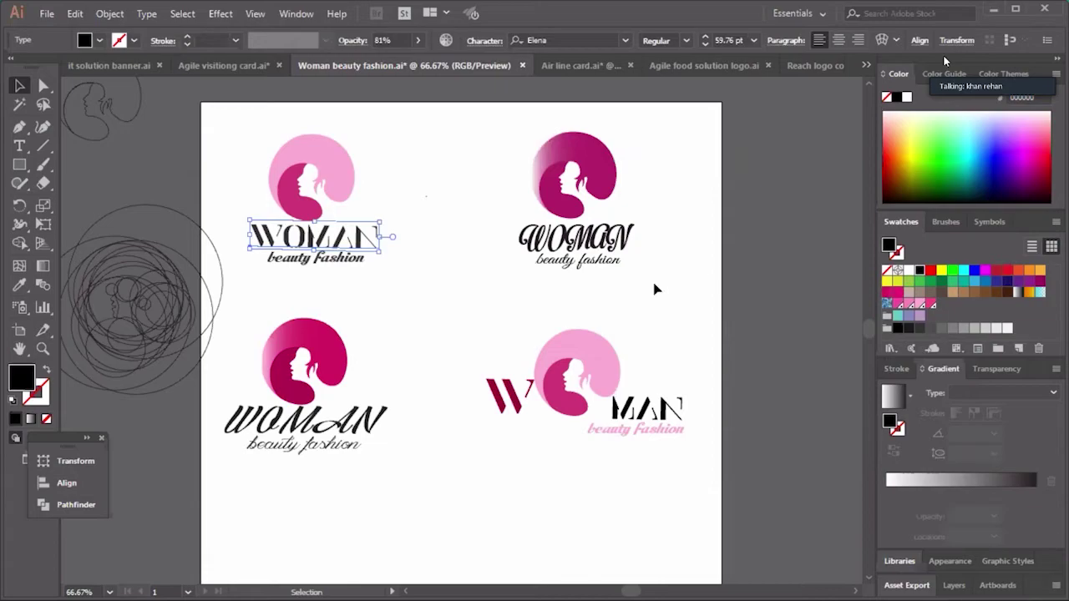
click(729, 294)
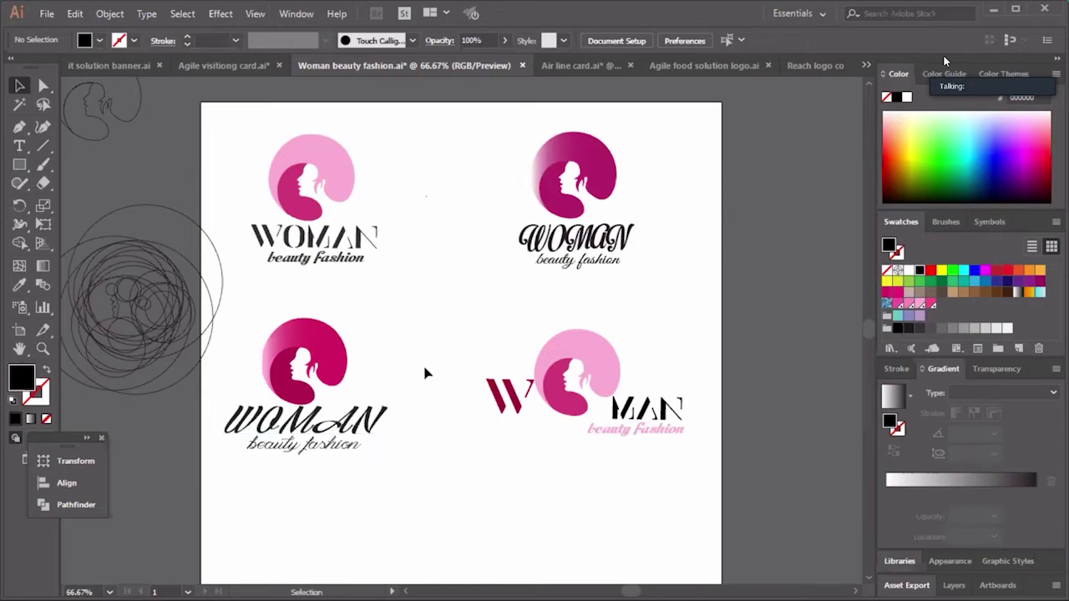
key(space)
scroll(583, 309, left, 10)
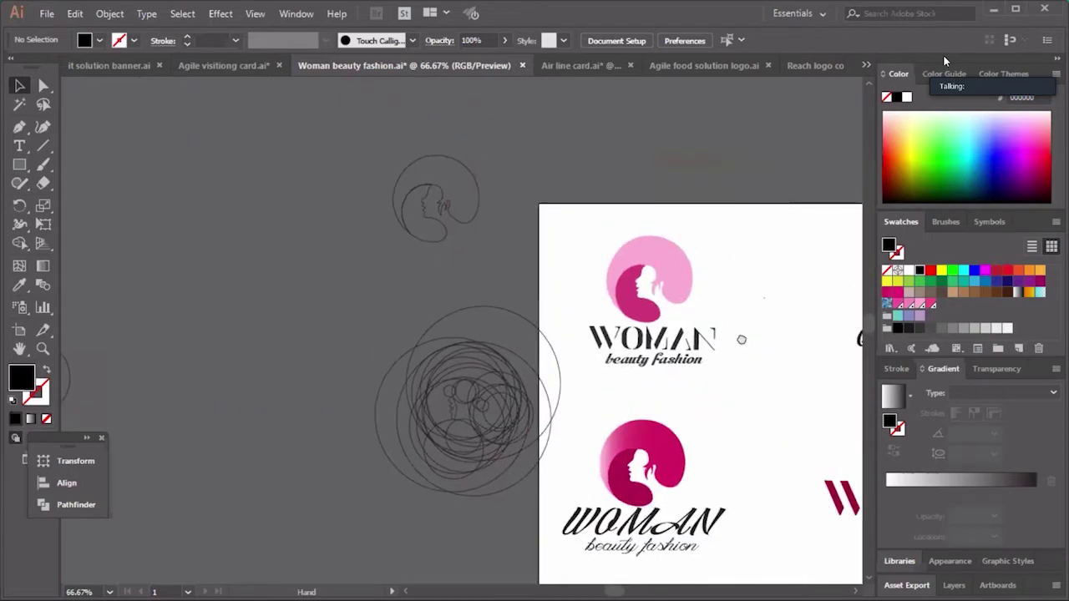
scroll(139, 267, right, 10)
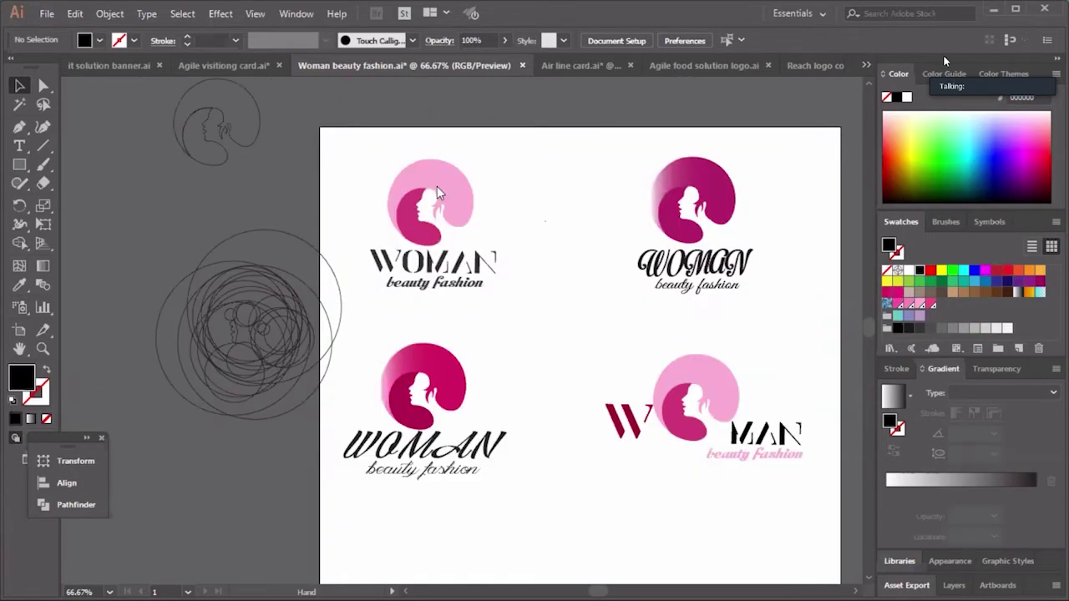
scroll(394, 214, left, 5)
scroll(585, 282, right, 2)
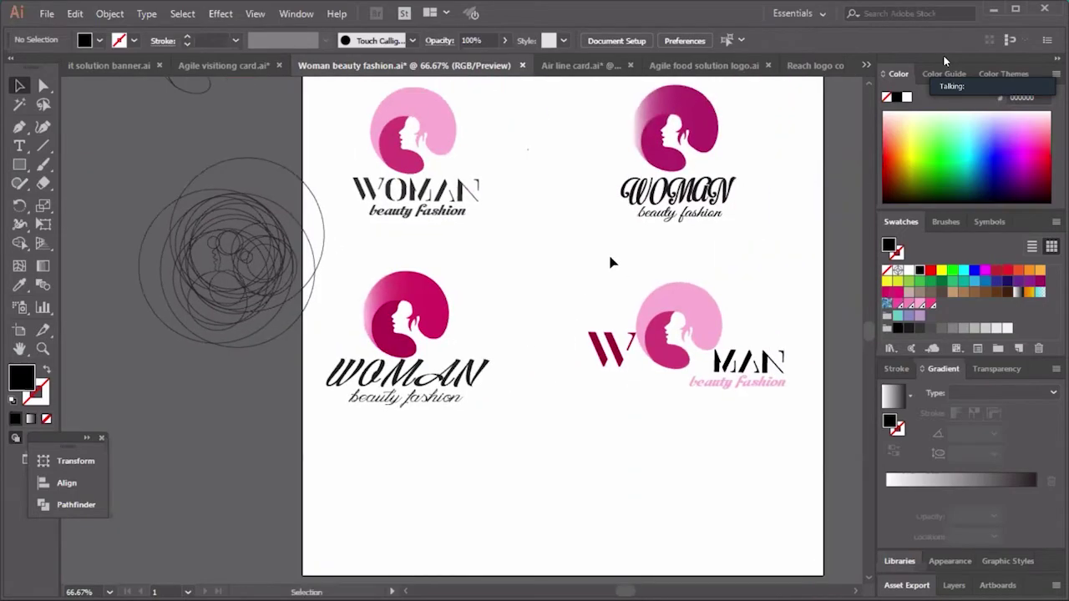
scroll(609, 249, right, 3)
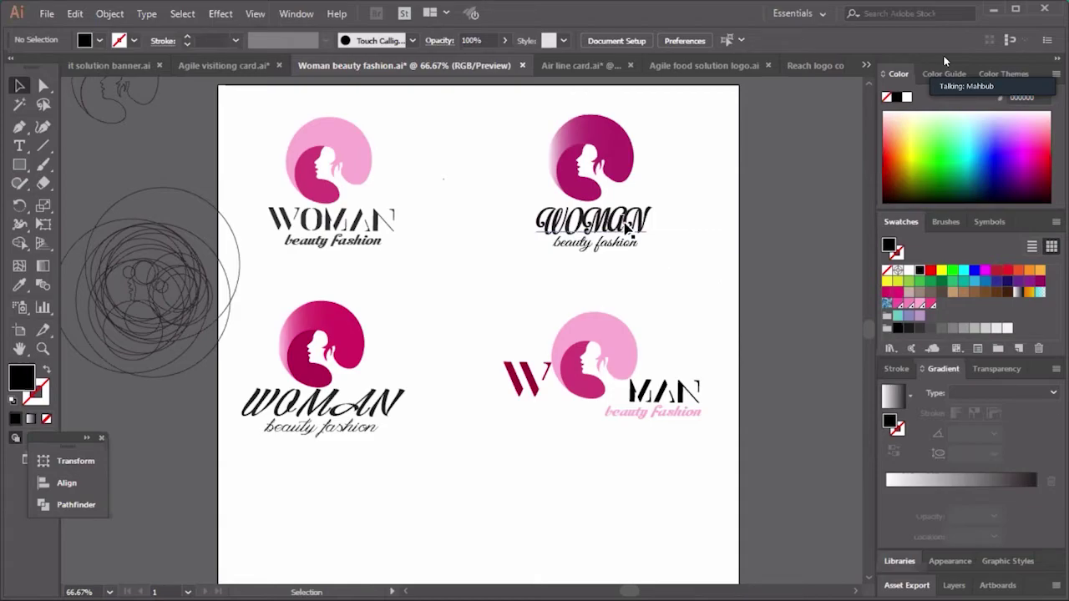
Try a white-to-black gradient in different directions on the first logo's darker pink inner shape, and undo it.
click(326, 199)
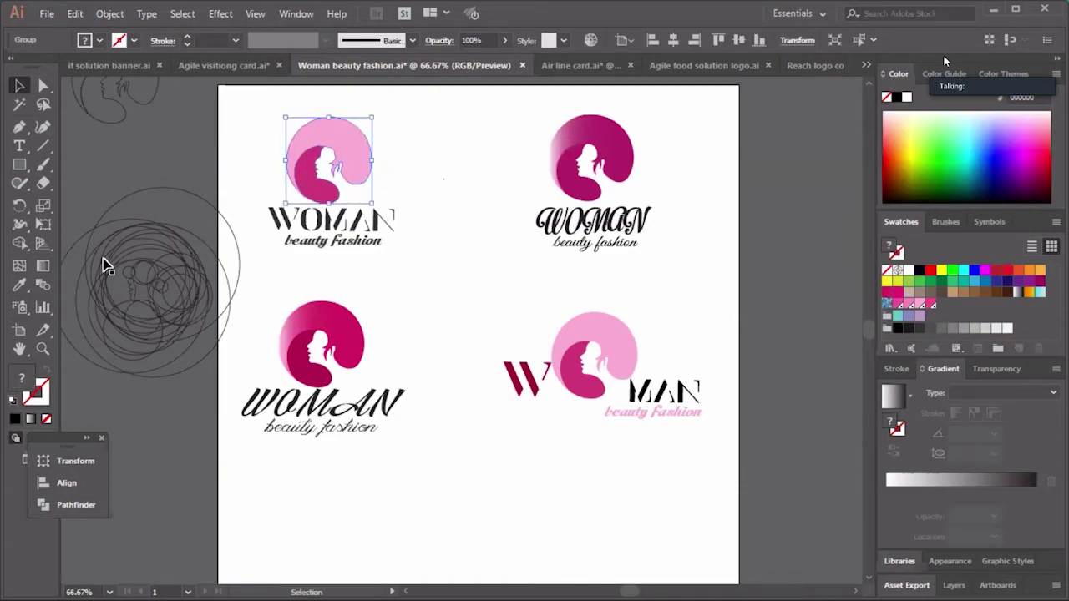
click(44, 266)
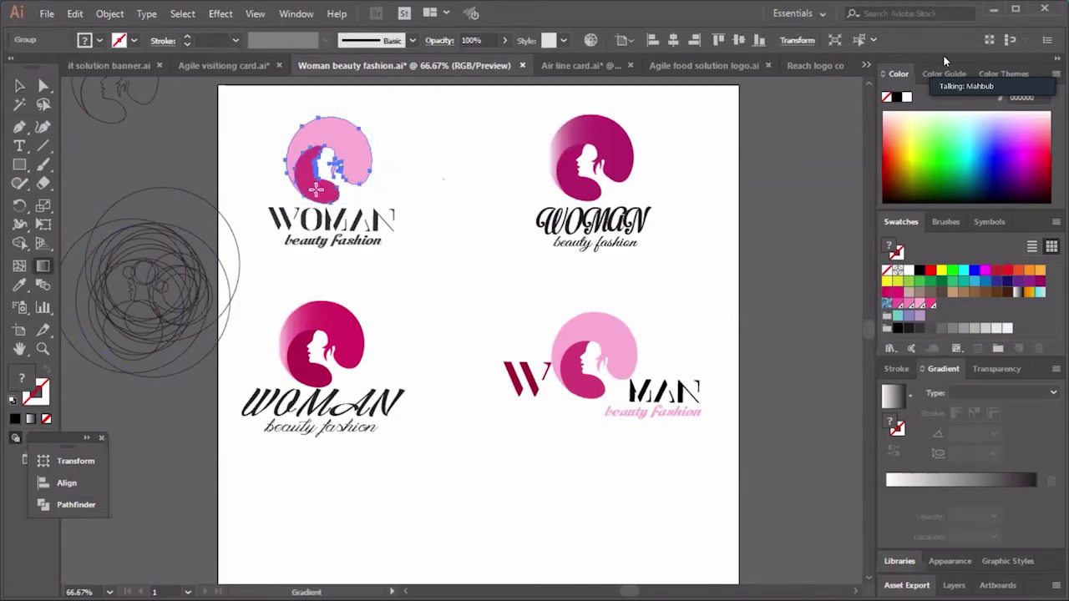
click(310, 190)
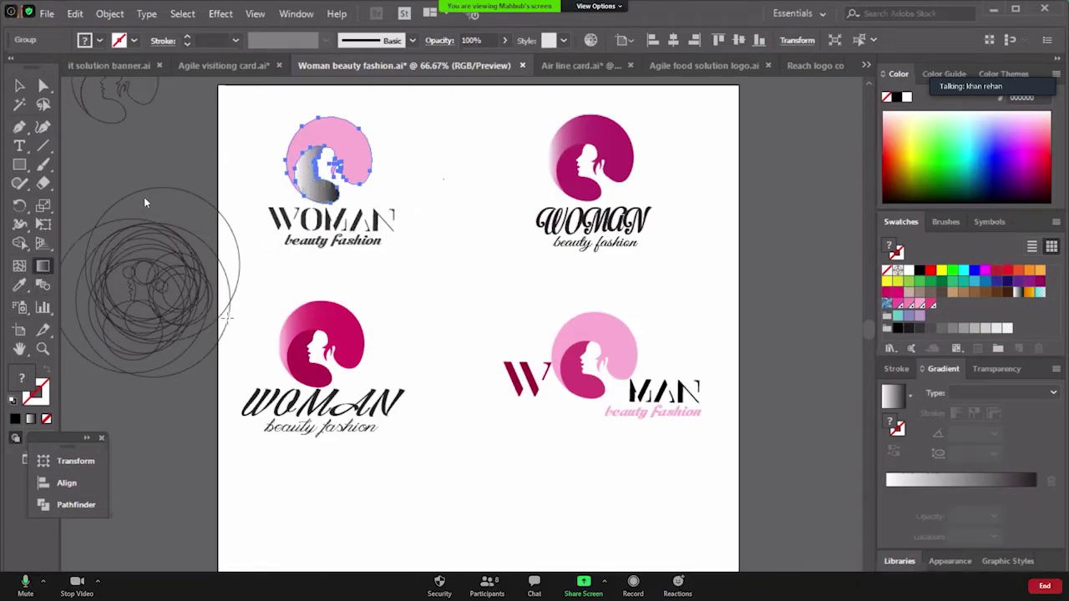
click(328, 200)
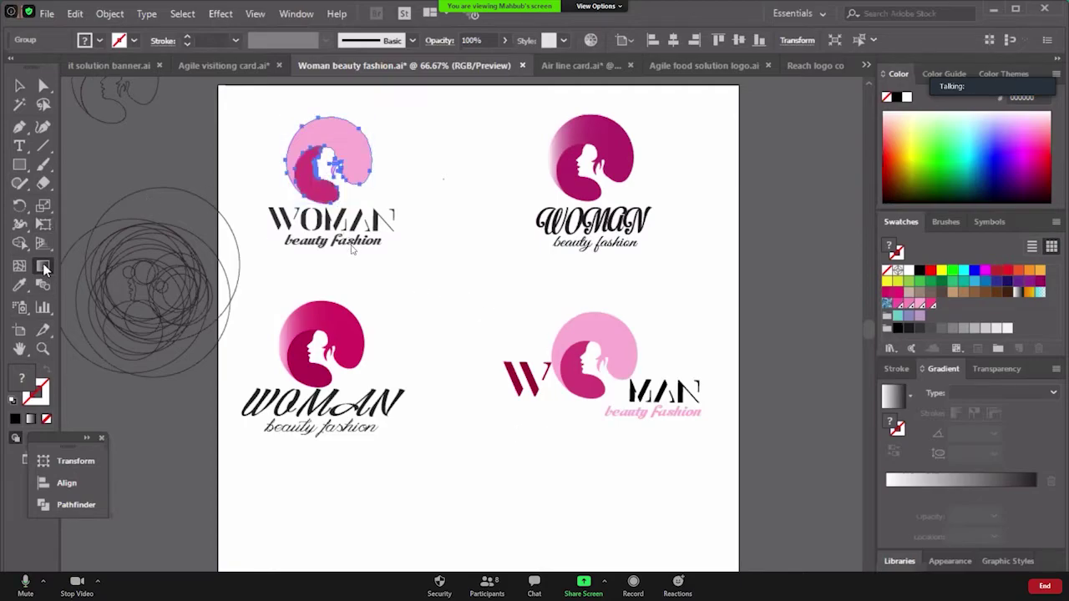
key(ctrl+z)
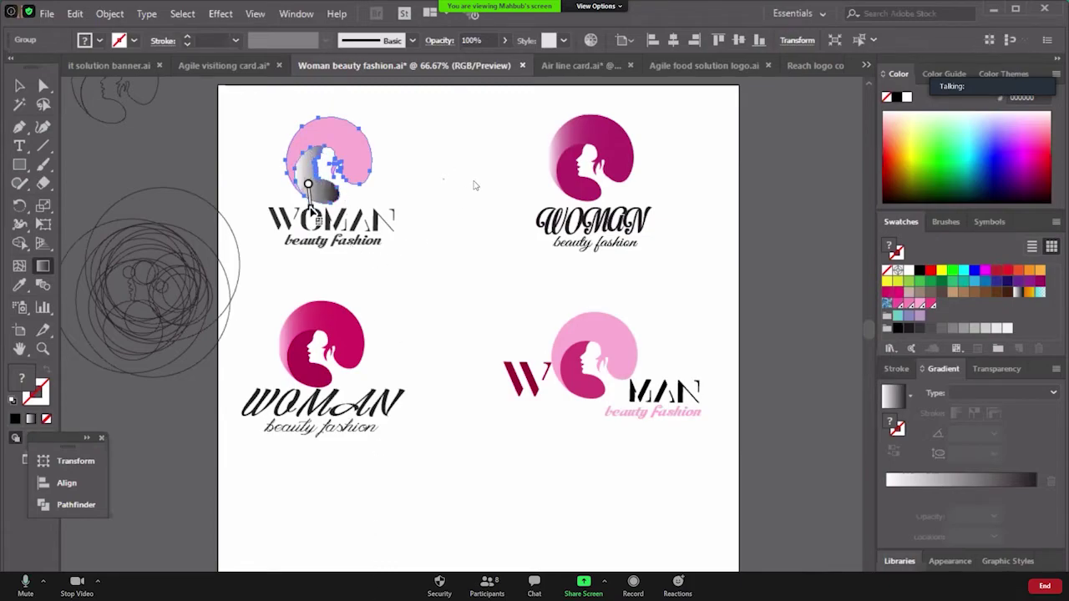
drag(314, 178, 311, 191)
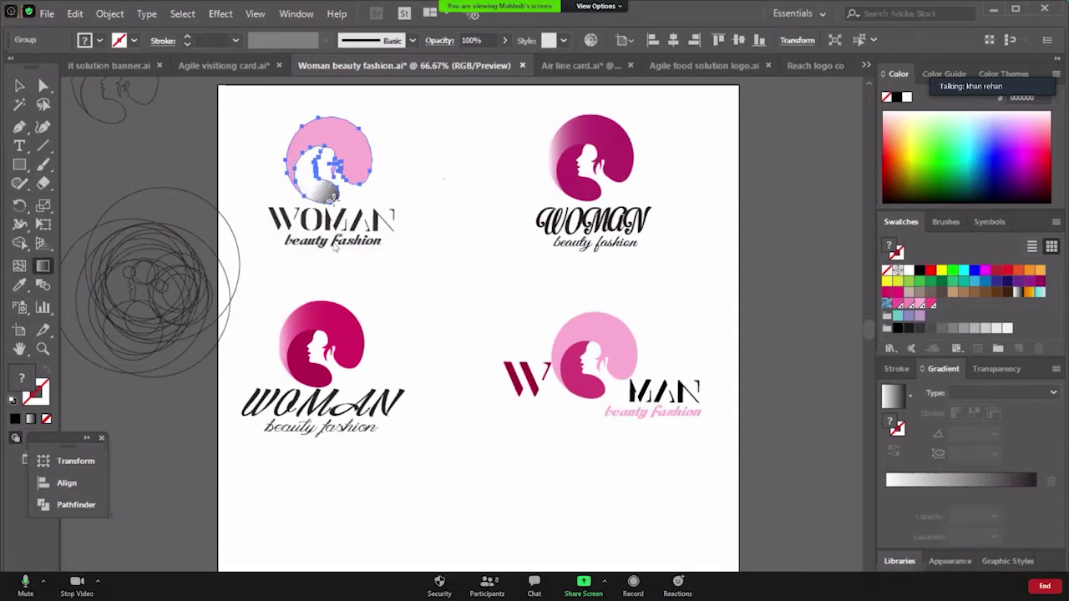
drag(318, 193, 293, 163)
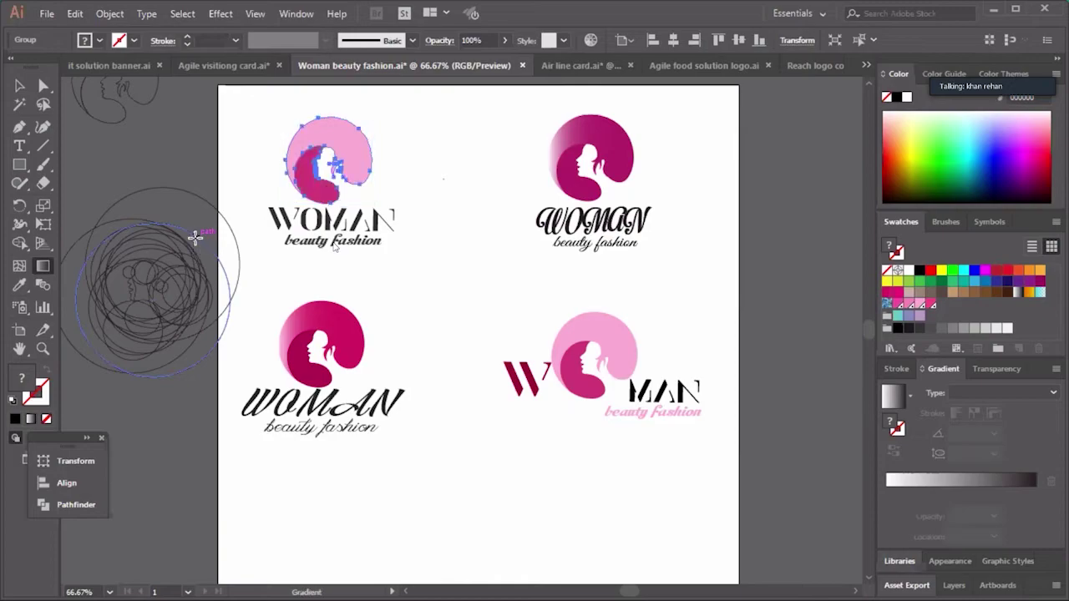
key(v)
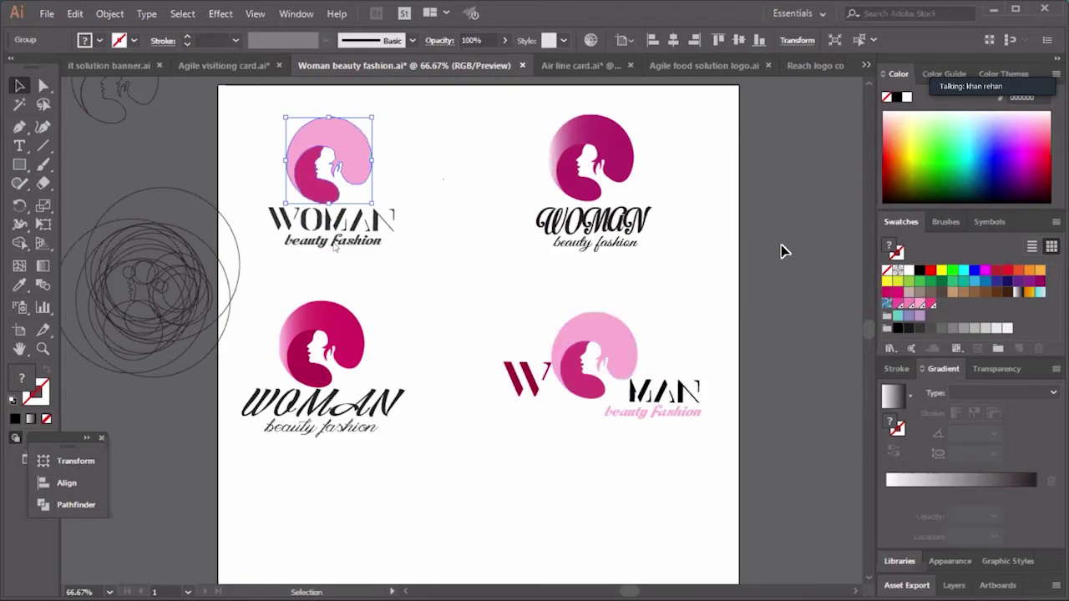
Examine the split W-MAN logo and the purple gradient WOMAN logo, and deselect all artwork.
click(588, 373)
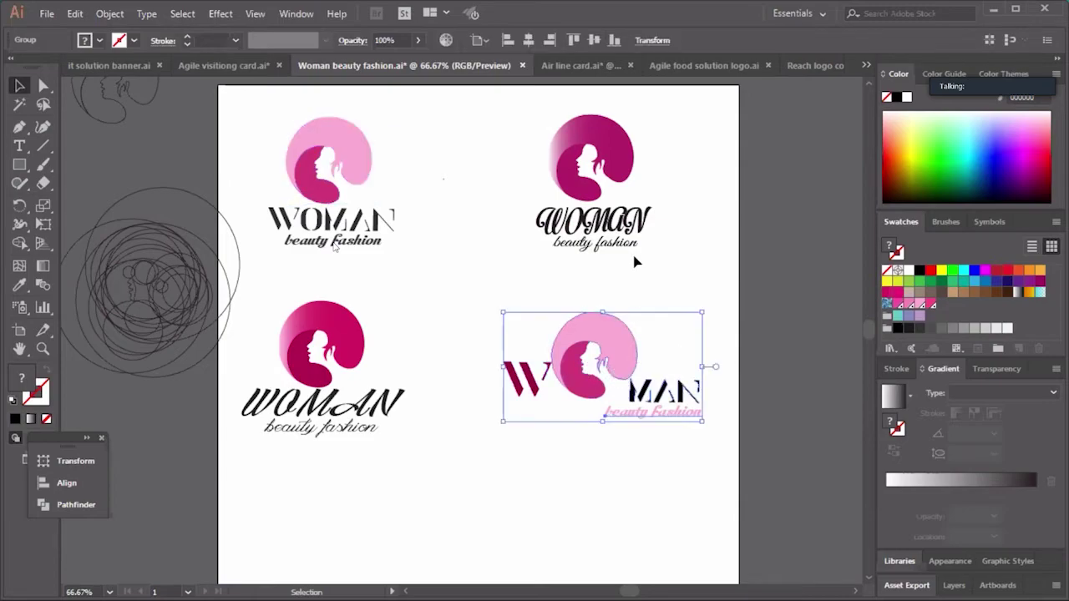
click(633, 249)
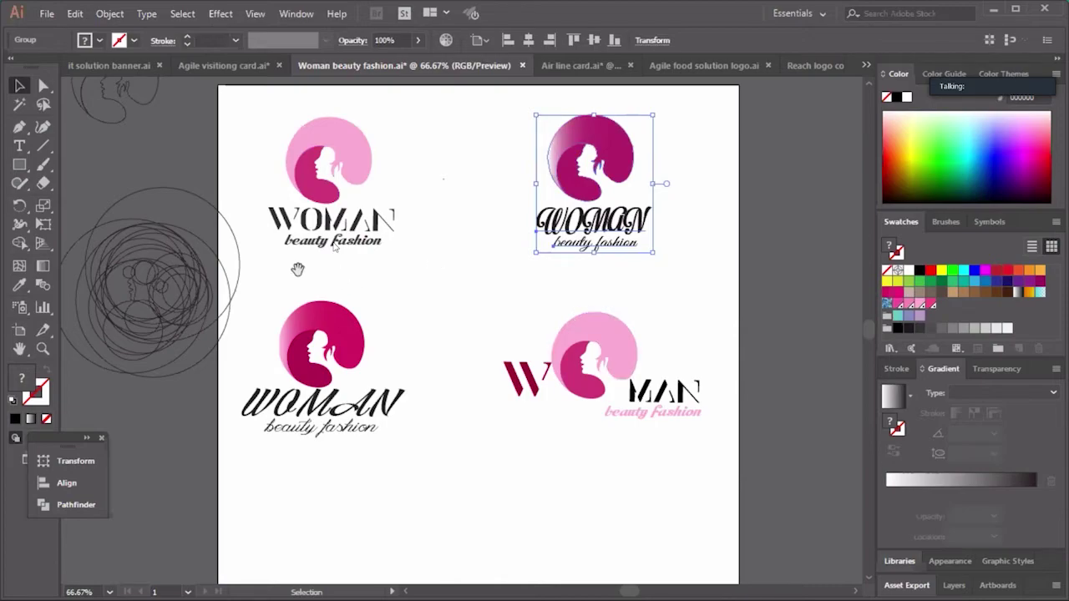
key(space)
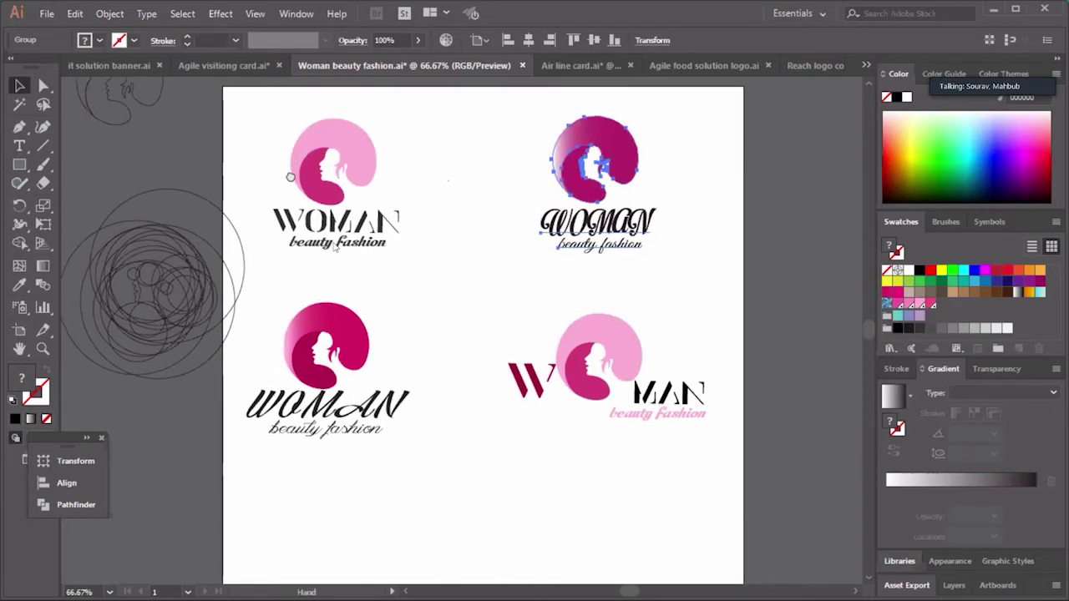
scroll(274, 174, left, 3)
scroll(193, 155, right, 3)
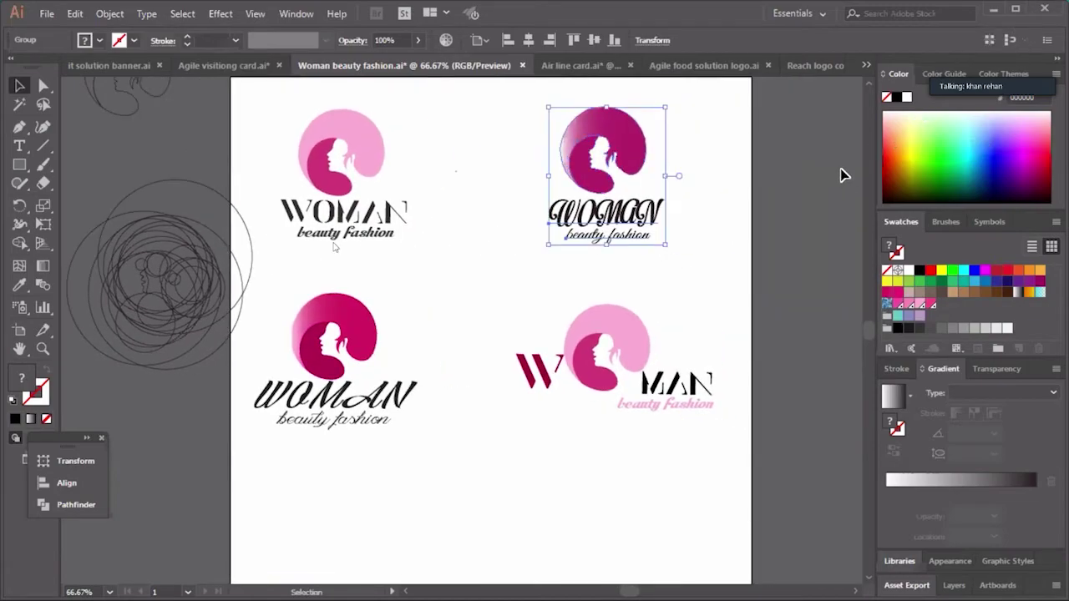
key(space)
mouse_move(702, 296)
mouse_down()
mouse_move(718, 308)
mouse_move(692, 289)
mouse_up()
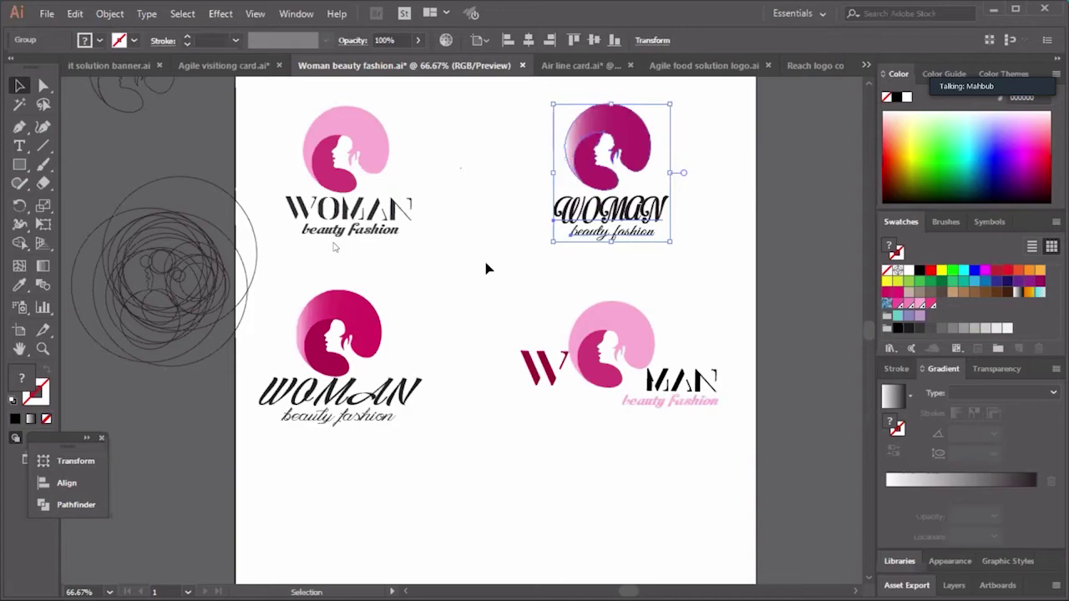
click(274, 158)
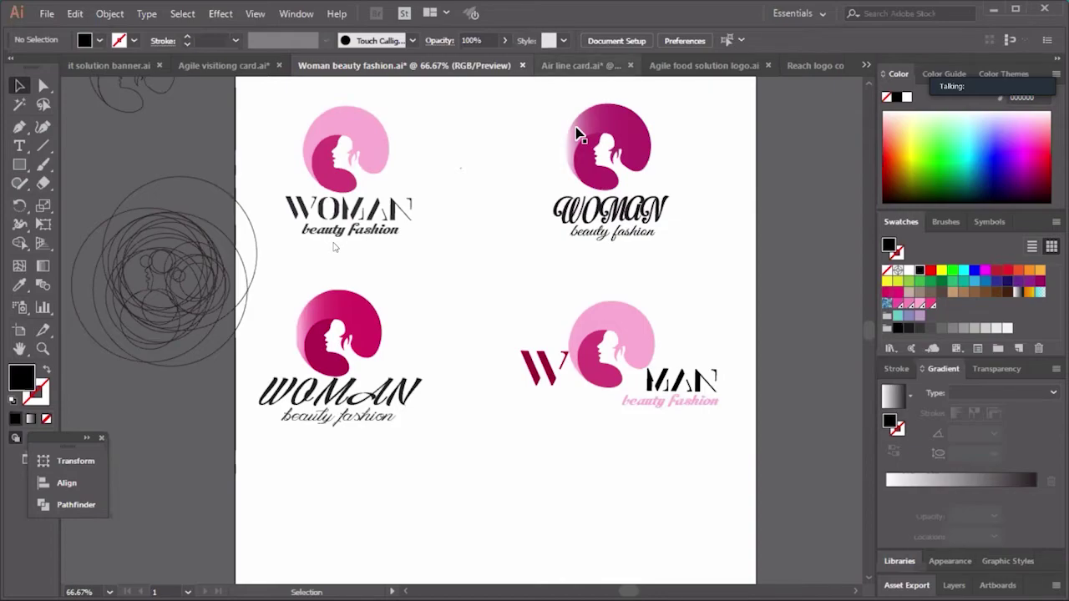
Switch to the Air line card.ai document, ungroup the dark AIR LINE card, and move its name text onto the empty canvas below.
click(577, 65)
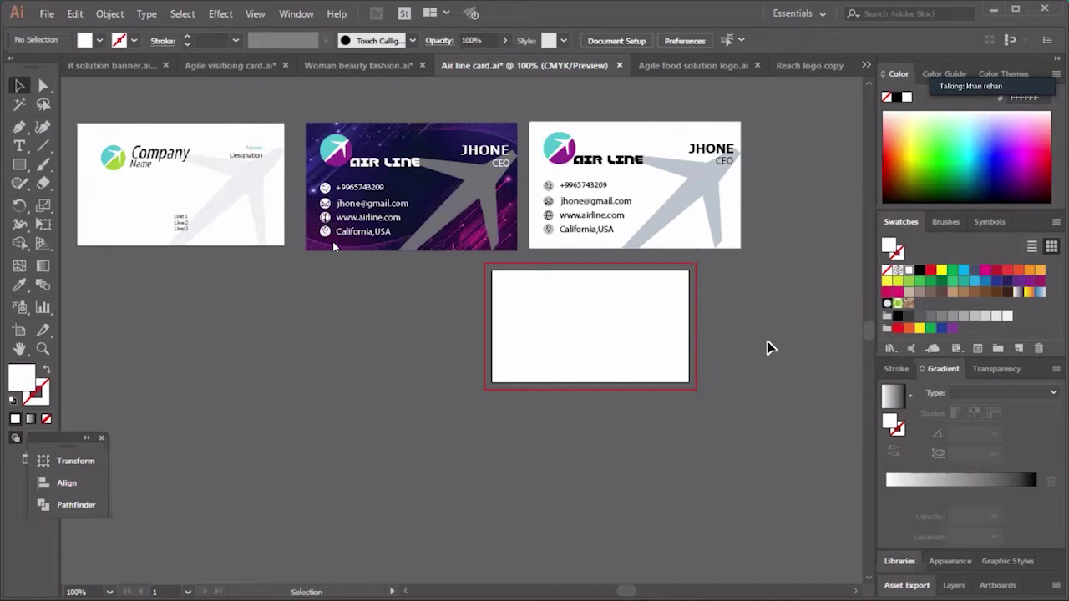
click(487, 158)
right_click(487, 158)
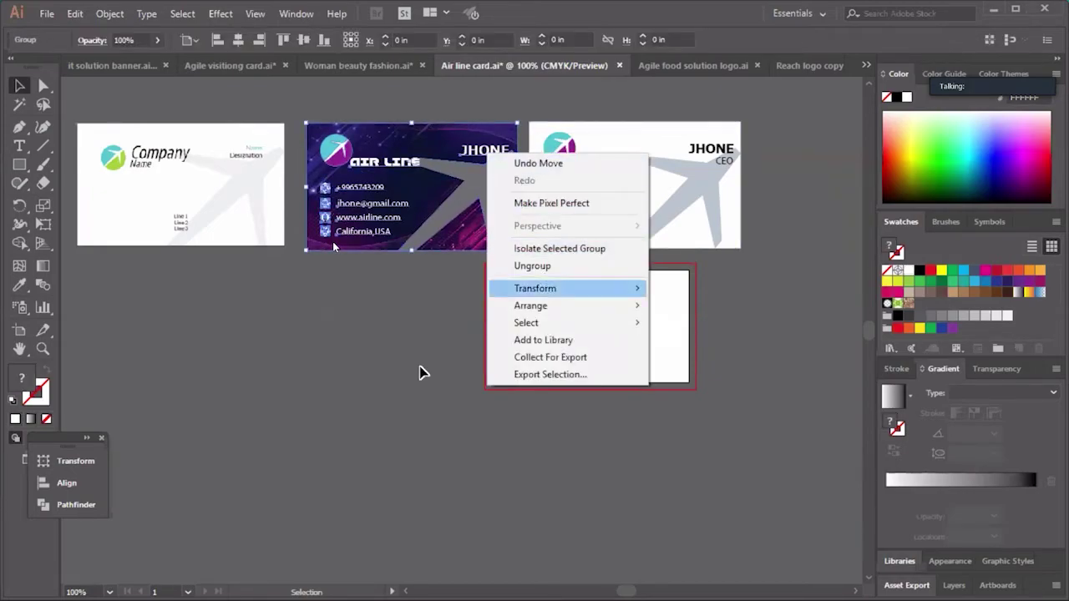
click(538, 266)
click(477, 286)
drag(488, 156, 408, 358)
Convert the moved name text to outlines and ungroup its letters, and select the dark card's background image.
right_click(411, 358)
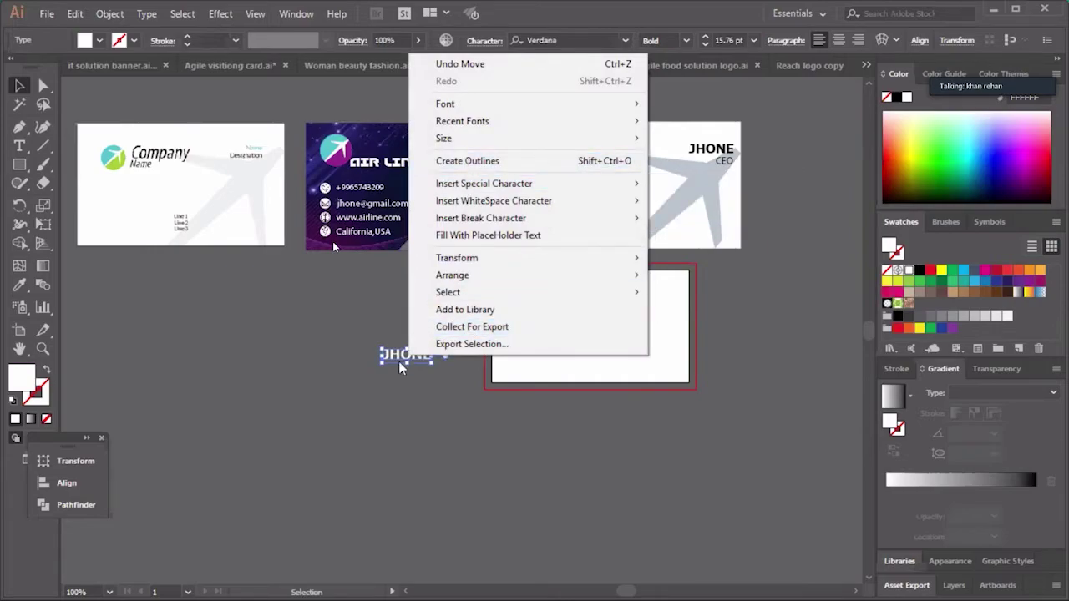
click(515, 161)
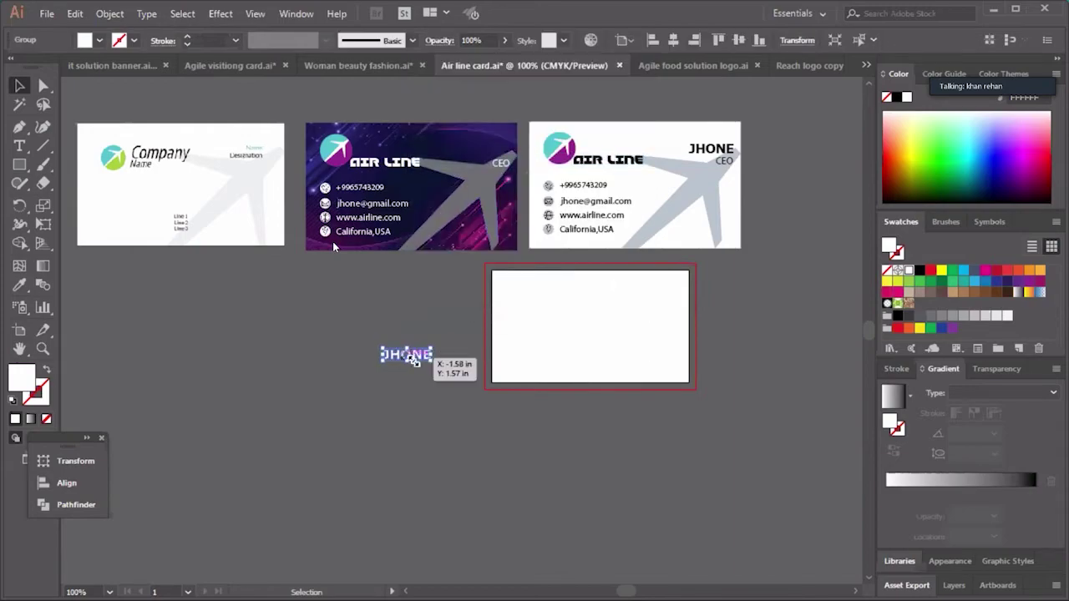
right_click(427, 356)
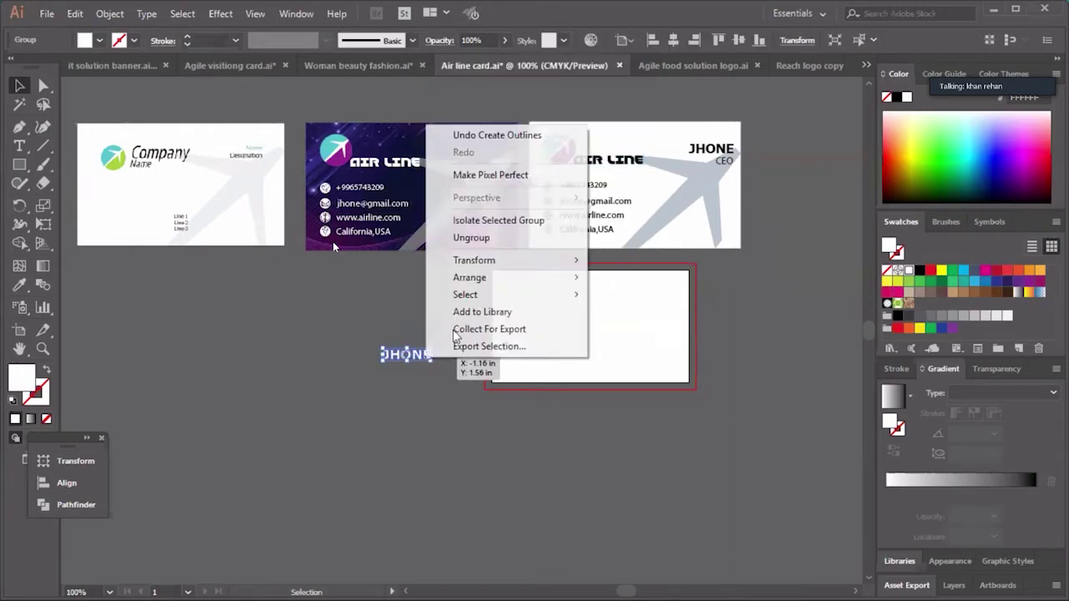
click(487, 238)
click(409, 477)
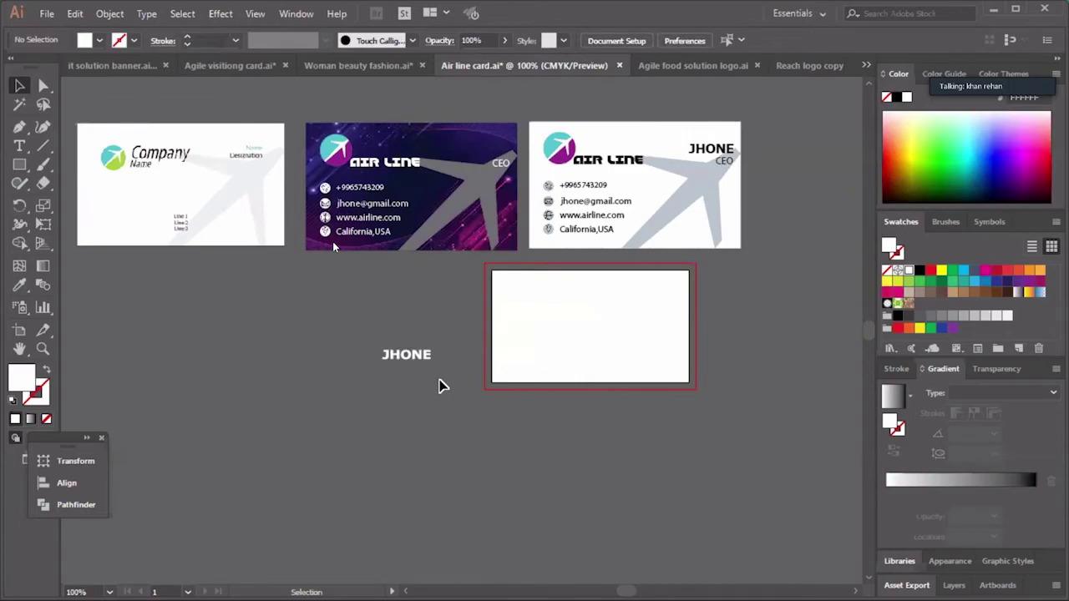
click(451, 157)
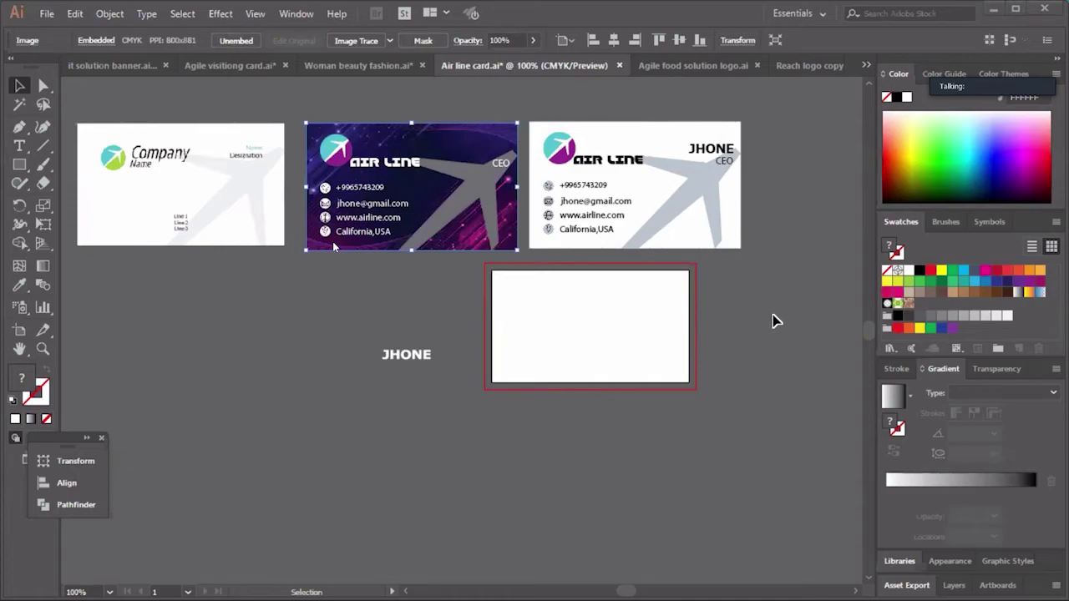
Switch to the Reach logo copy.eps document, select the reference logo beside the artboard, and examine the Reach bird logo versions.
click(804, 74)
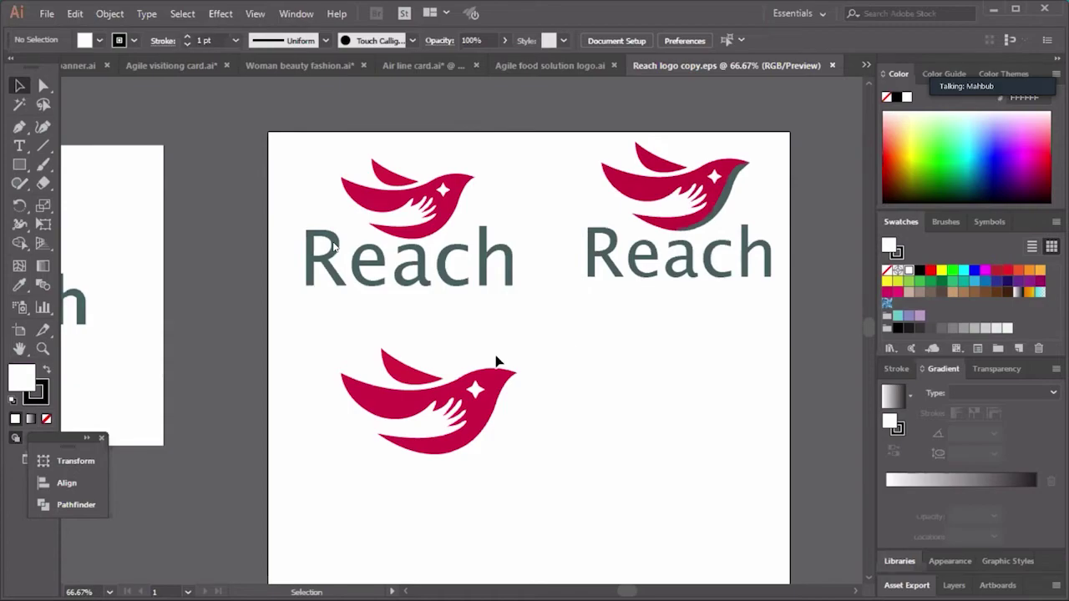
scroll(505, 345, down, 2)
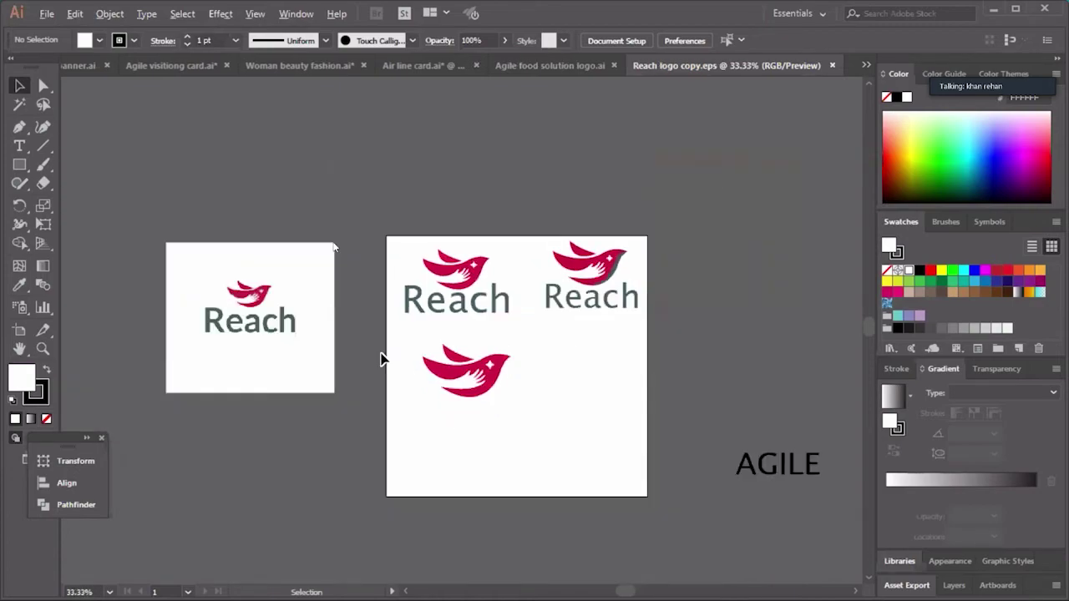
click(287, 338)
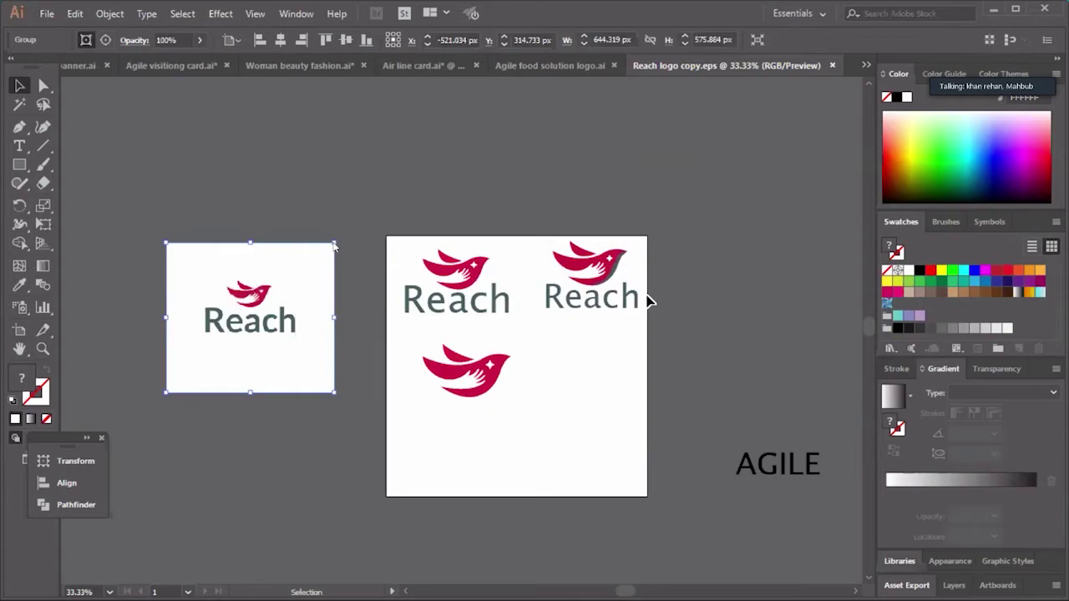
alt+scroll(628, 333, up, 1)
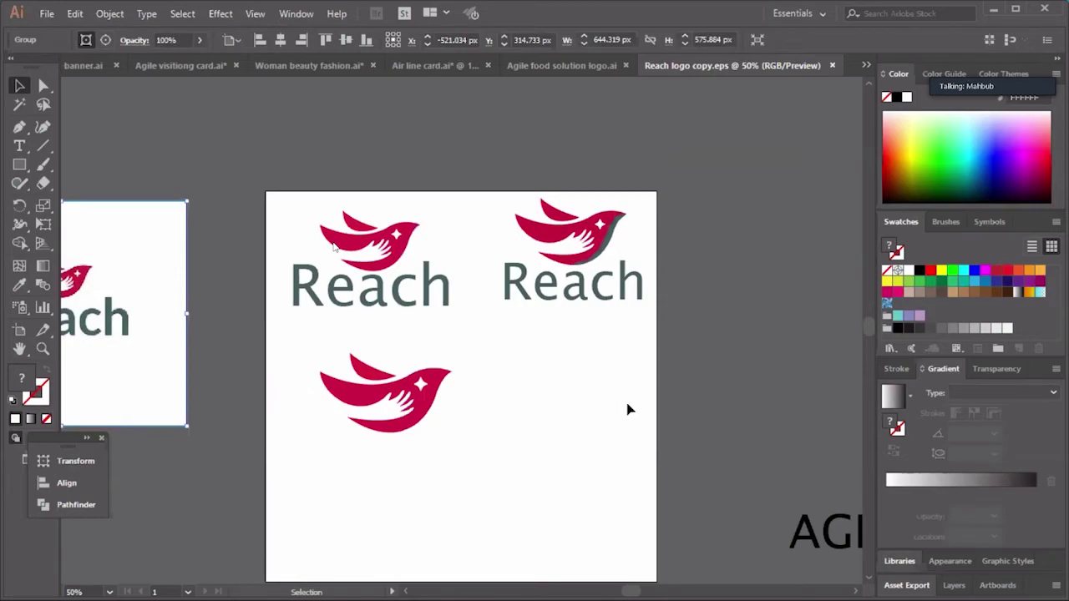
key(space)
drag(524, 401, 652, 392)
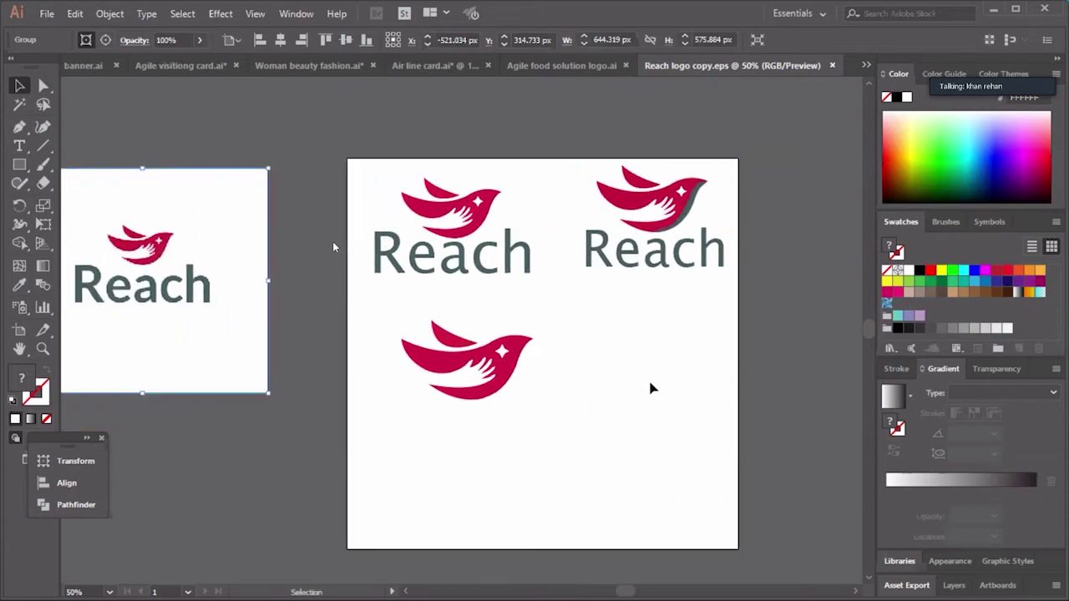
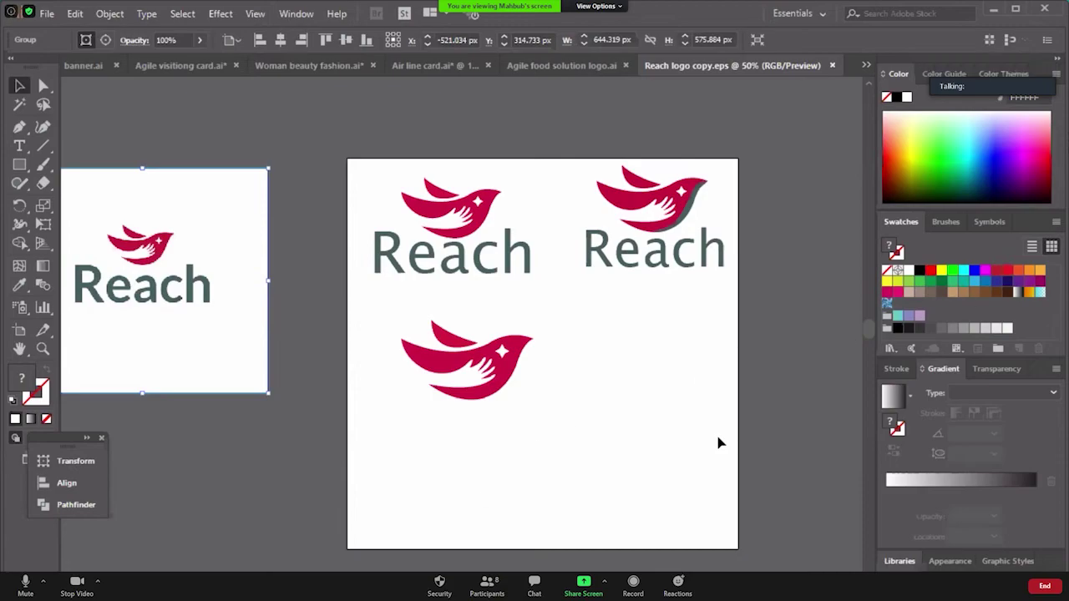
Set the Zoom meeting's screen sharing to let multiple participants share simultaneously.
click(604, 585)
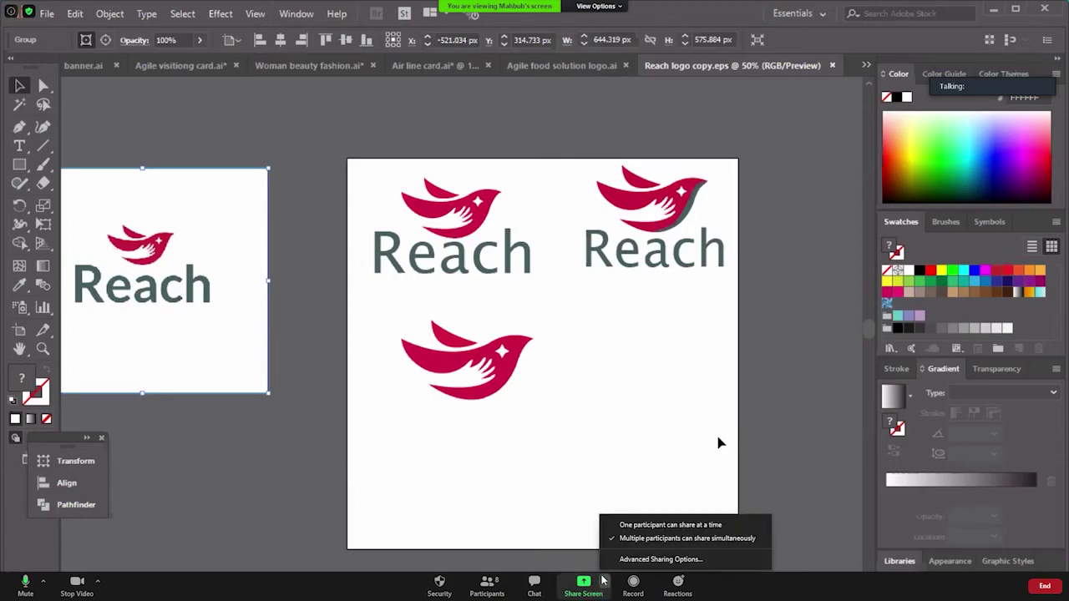
click(648, 540)
click(604, 583)
click(668, 539)
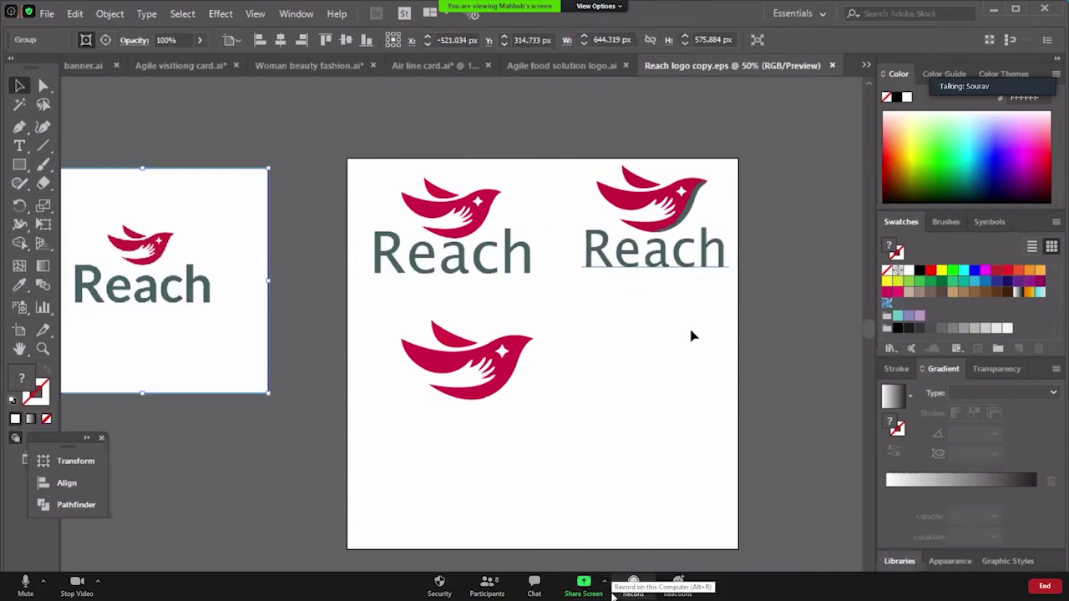
Share the whole screen in the Zoom meeting and open a new tab in Chrome.
click(573, 585)
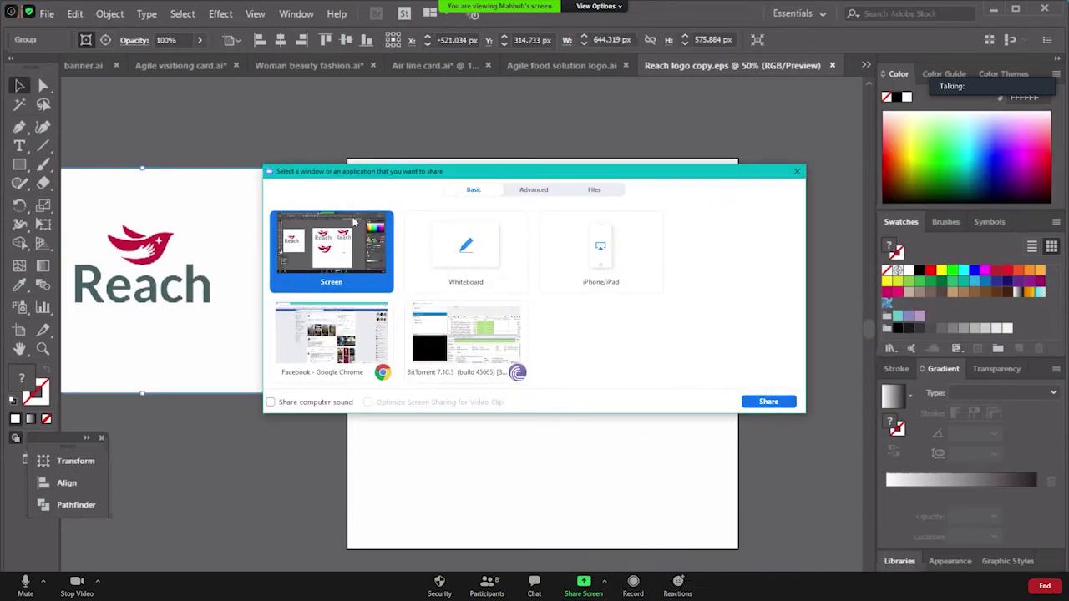
click(768, 402)
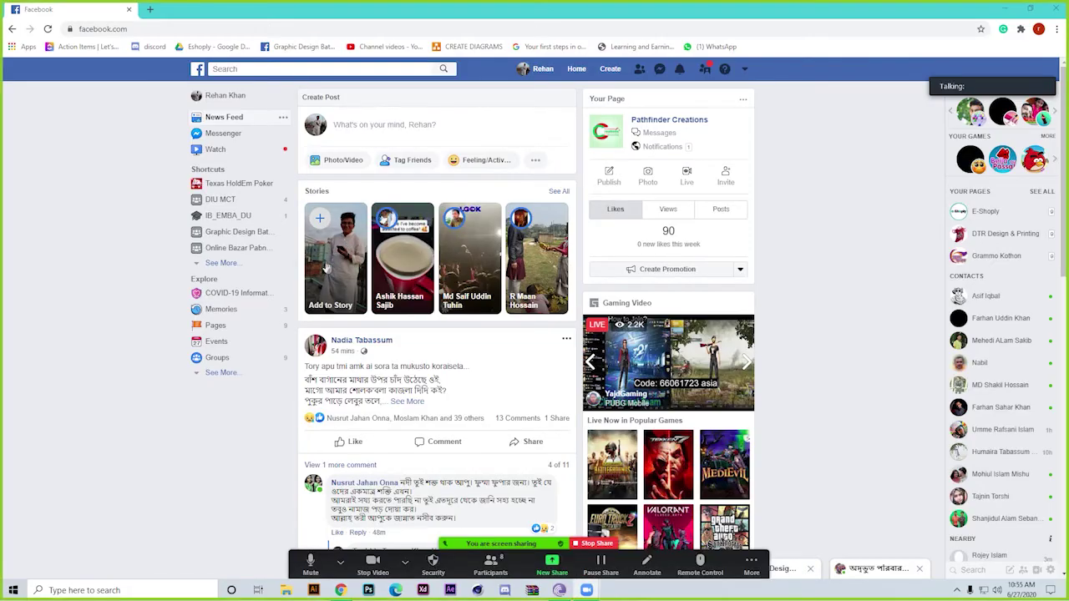
click(148, 10)
text(wha)
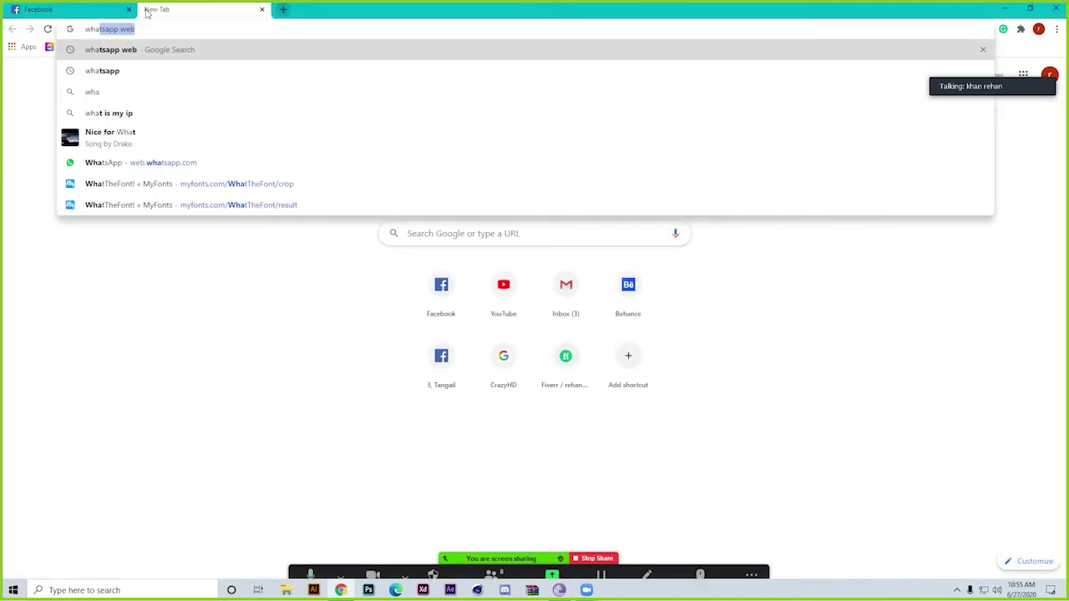
key(BackSpace)
key(BackSpace)
key(BackSpace)
key(BackSpace)
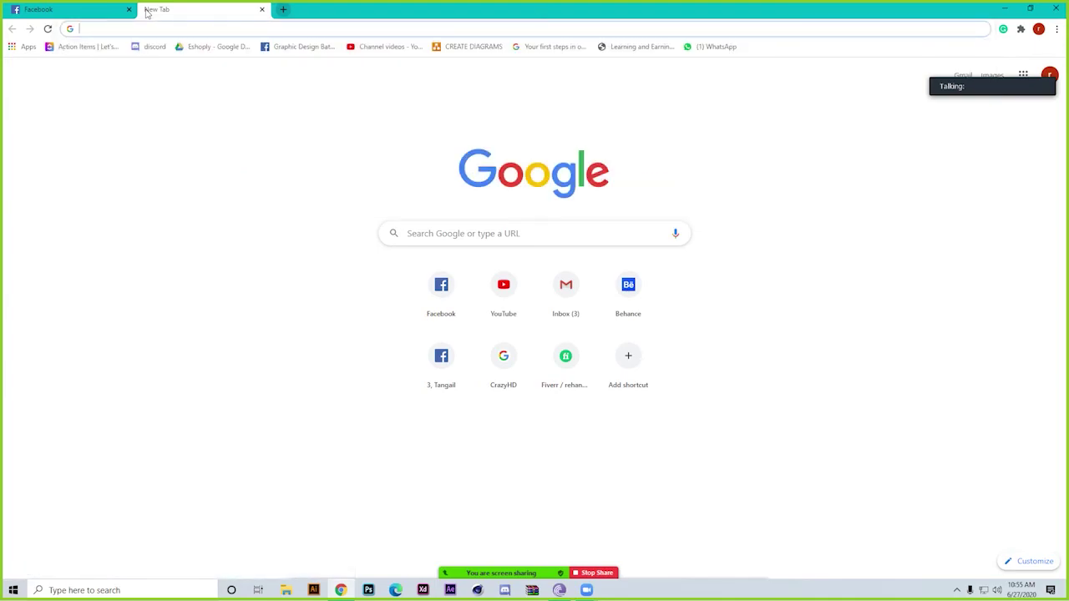
Search Google for "business stationery" and show the image results.
text(busi)
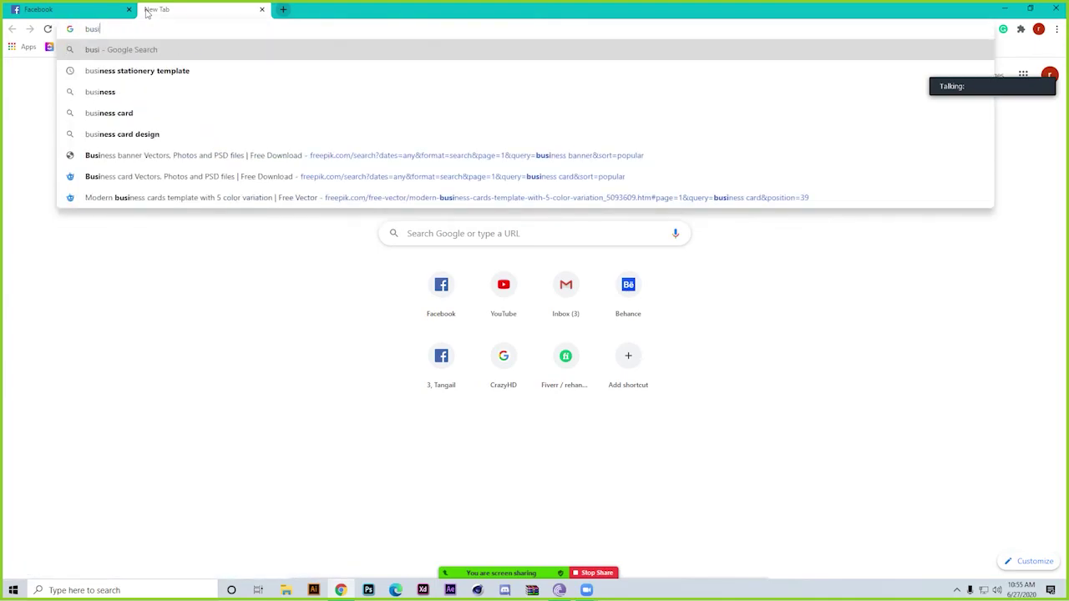
text(mees)
key(Down)
key(Down)
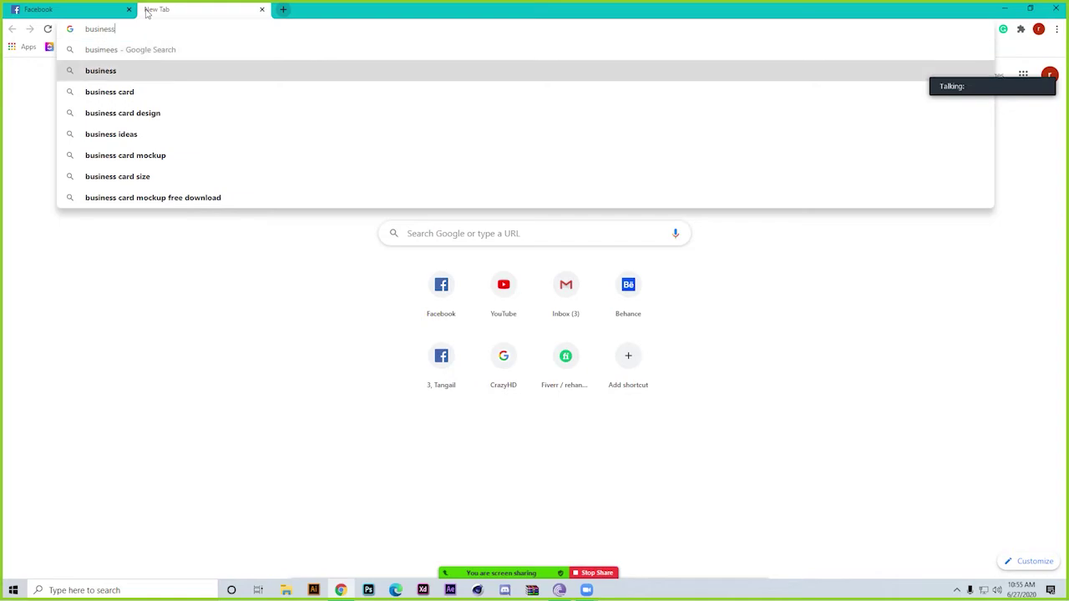
key(Up)
text(s)
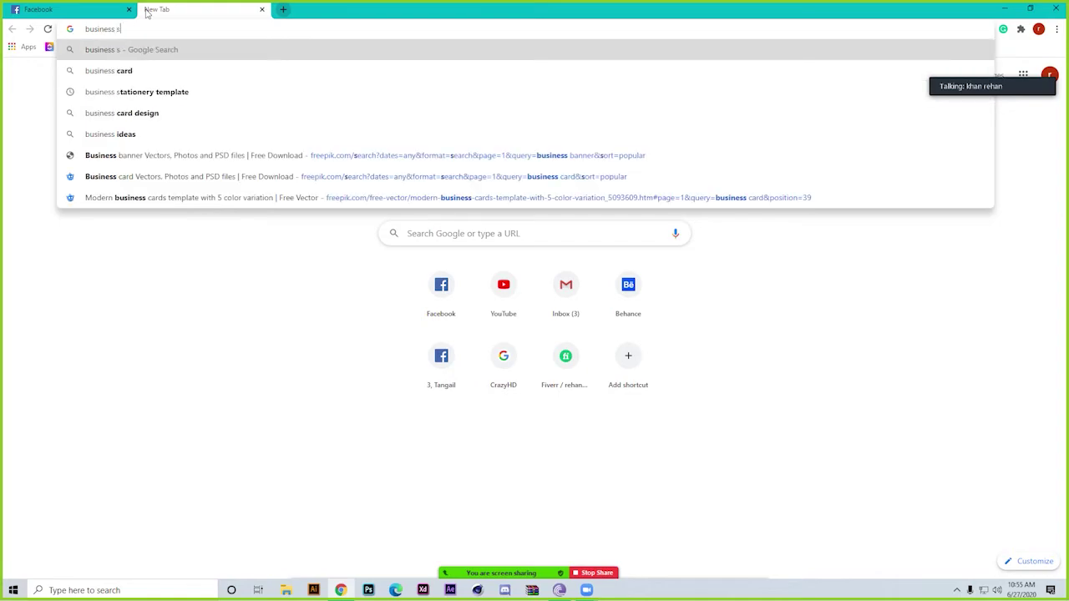
text(tat)
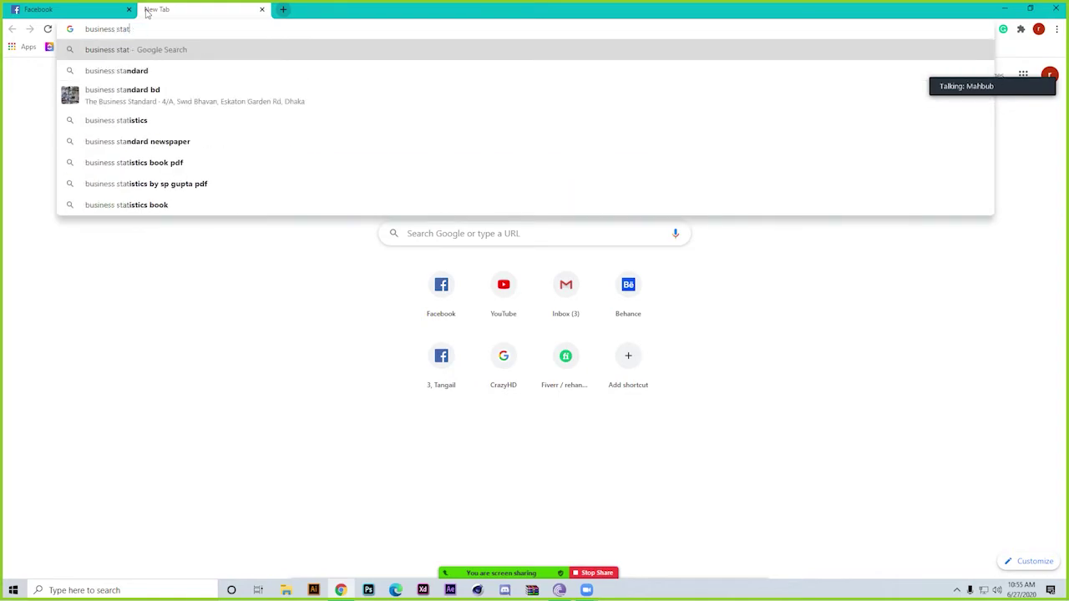
text(ionary)
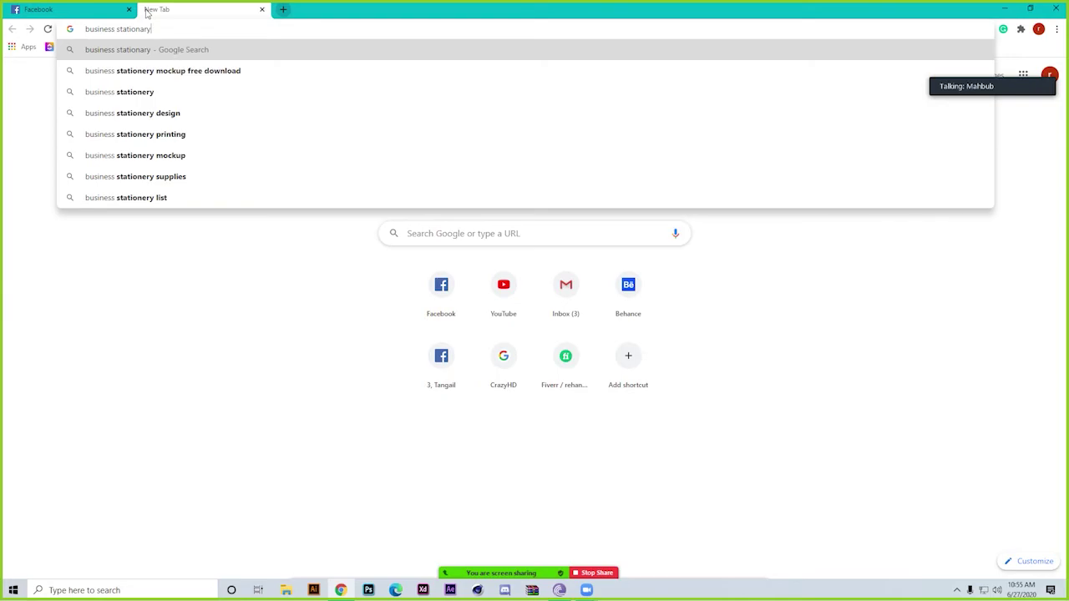
key(Down)
key(Down)
key(Return)
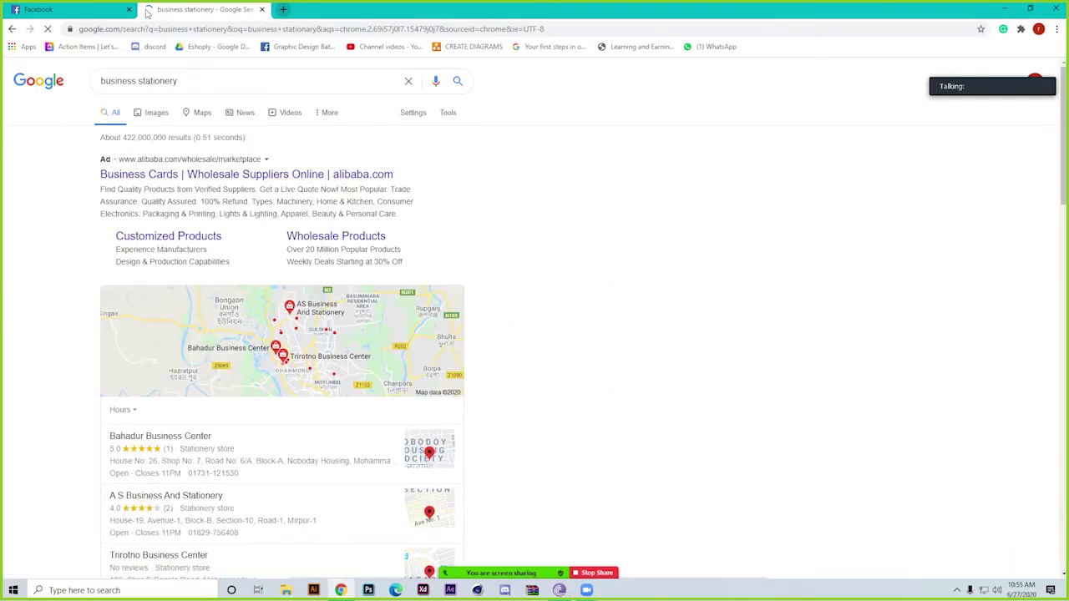
click(146, 127)
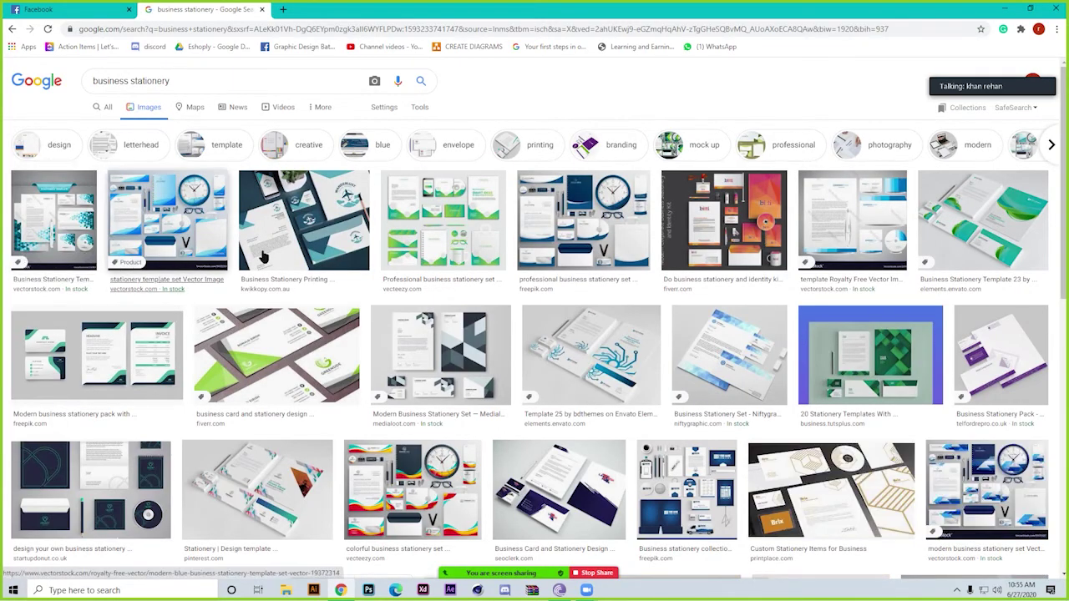
Preview the blue professional and the colorful business stationery sets, and examine the other stationery designs in the image results.
click(602, 205)
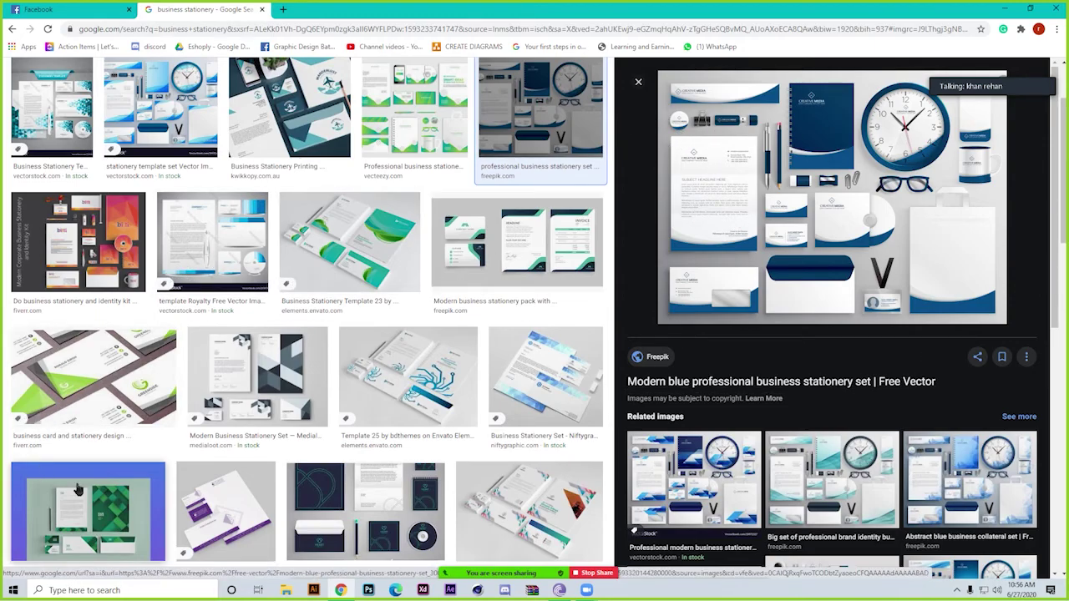
scroll(71, 486, up, 2)
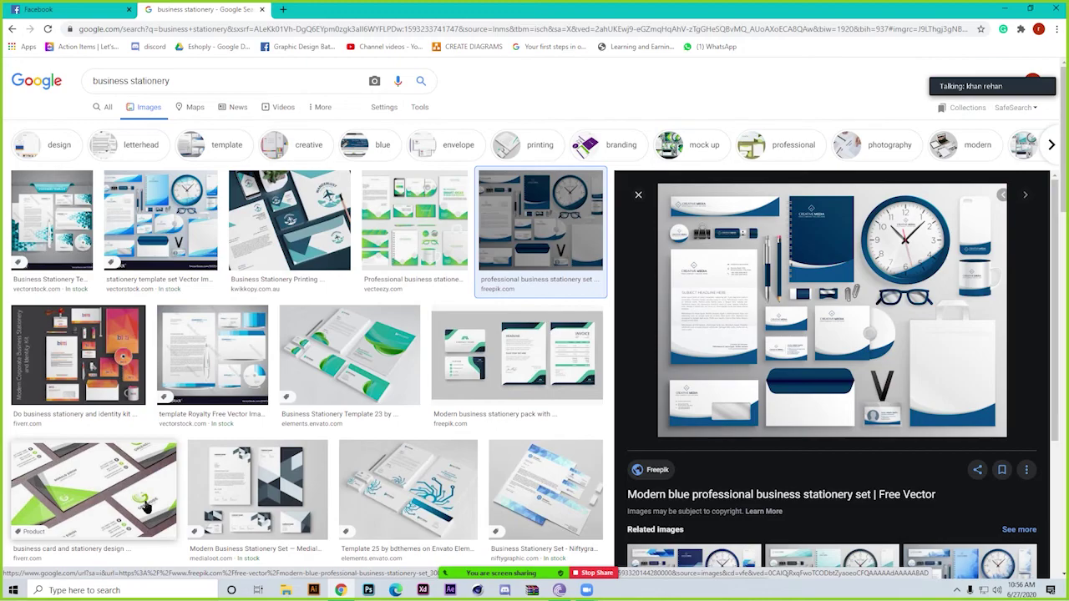
scroll(146, 507, down, 4)
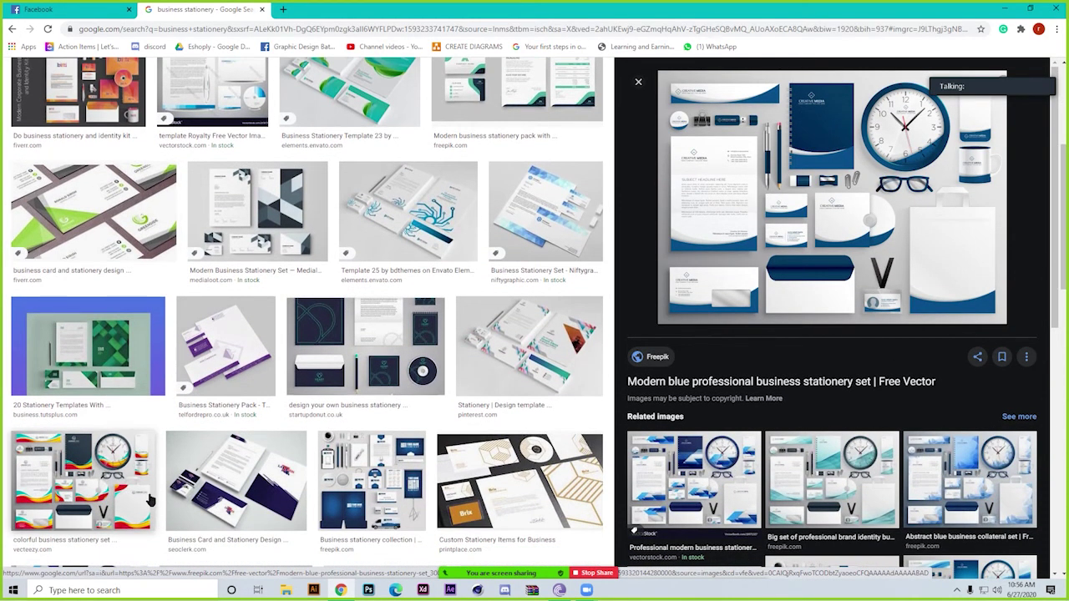
scroll(151, 500, down, 1)
click(148, 468)
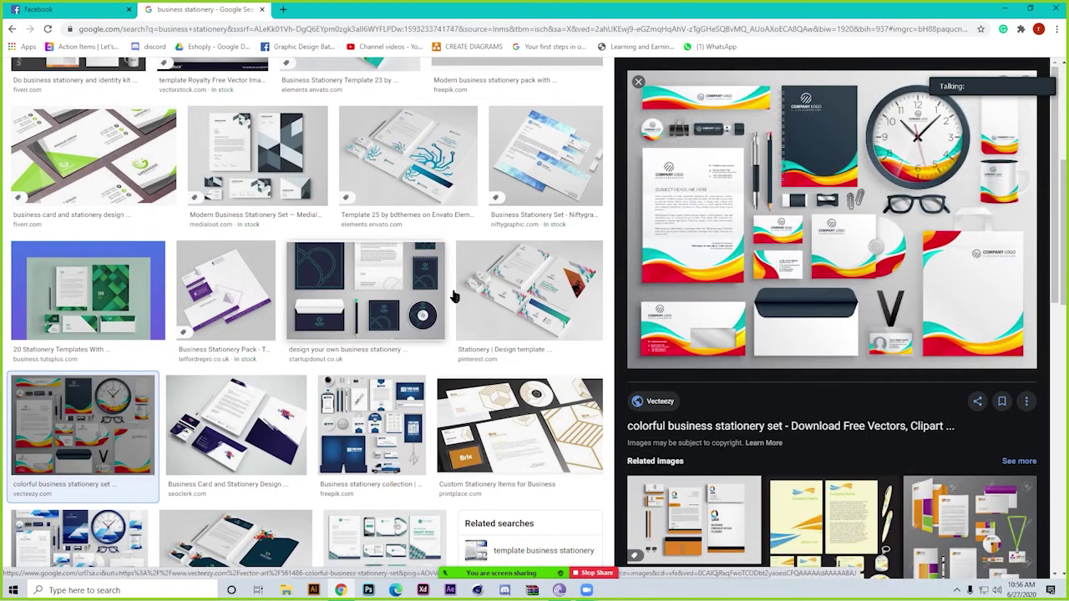
scroll(228, 441, down, 4)
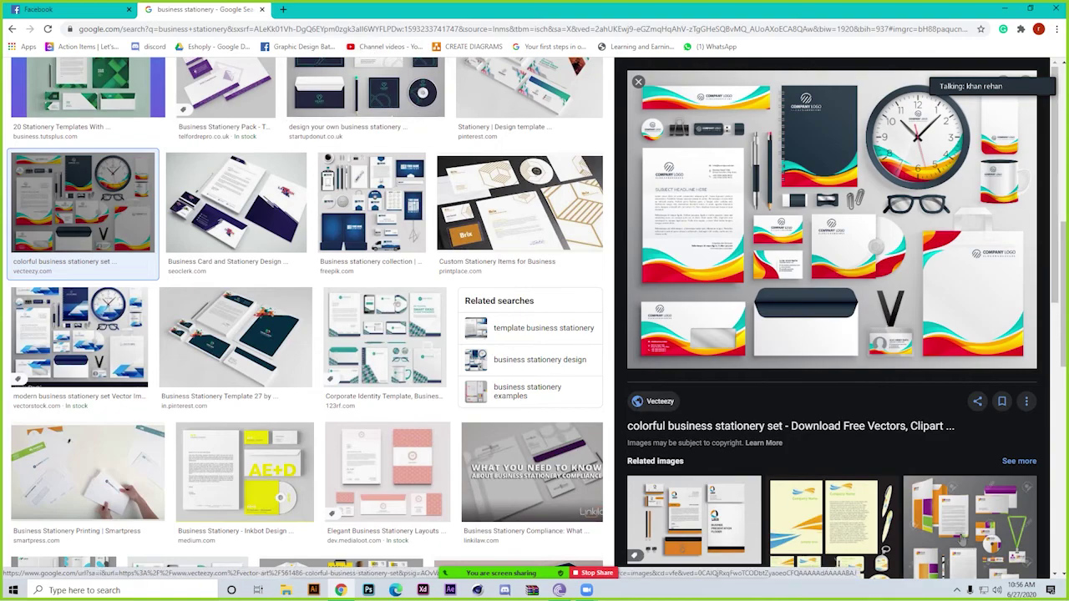
scroll(342, 367, up, 4)
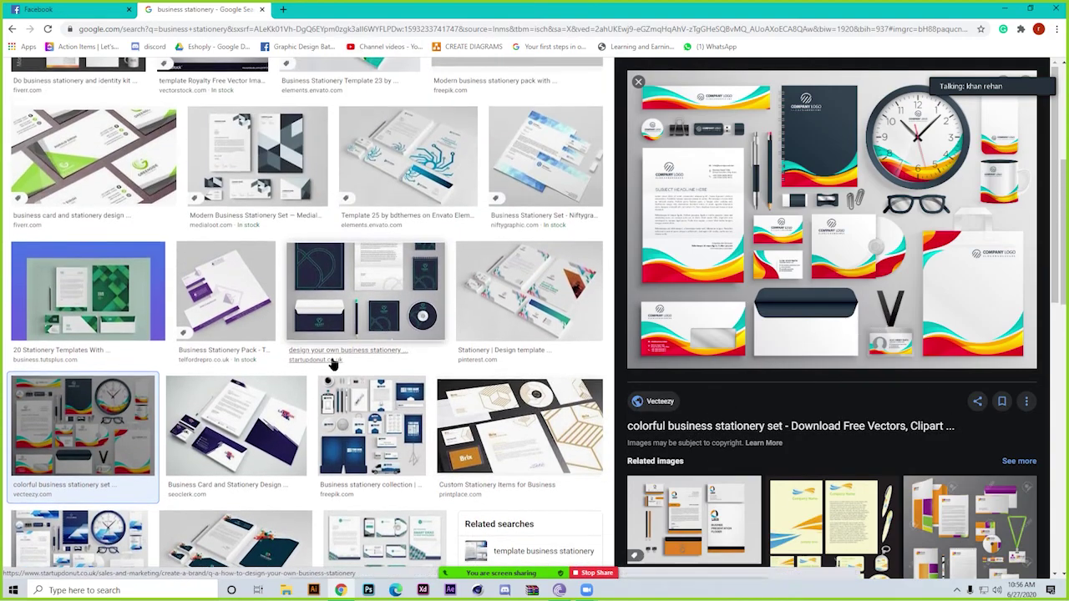
scroll(342, 368, up, 5)
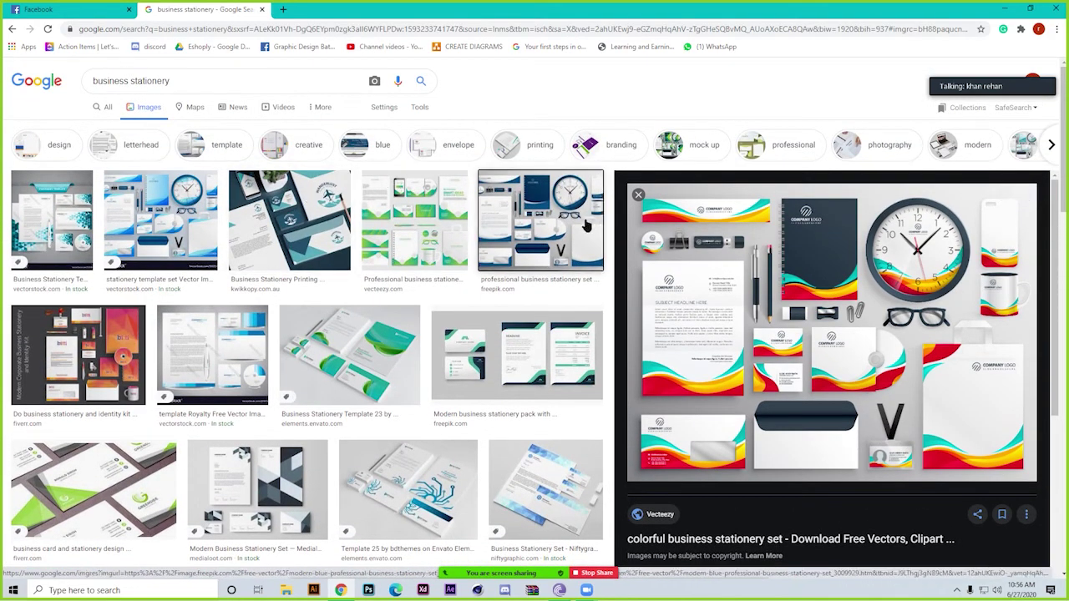
Open the Freepik page of the "Modern blue professional business stationery set" from its image result.
click(588, 224)
click(664, 362)
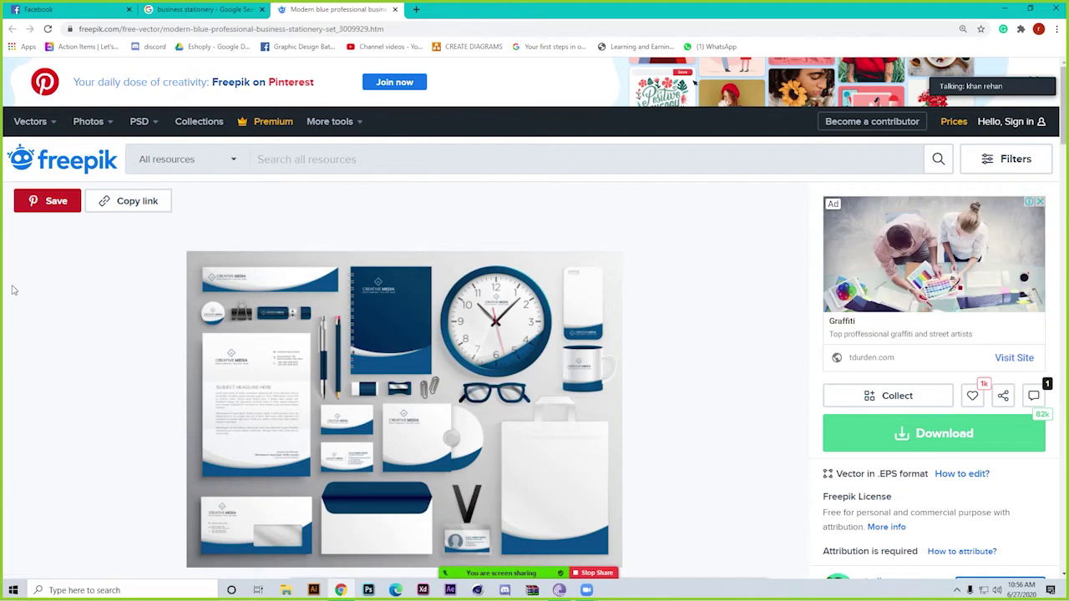
scroll(26, 284, down, 1)
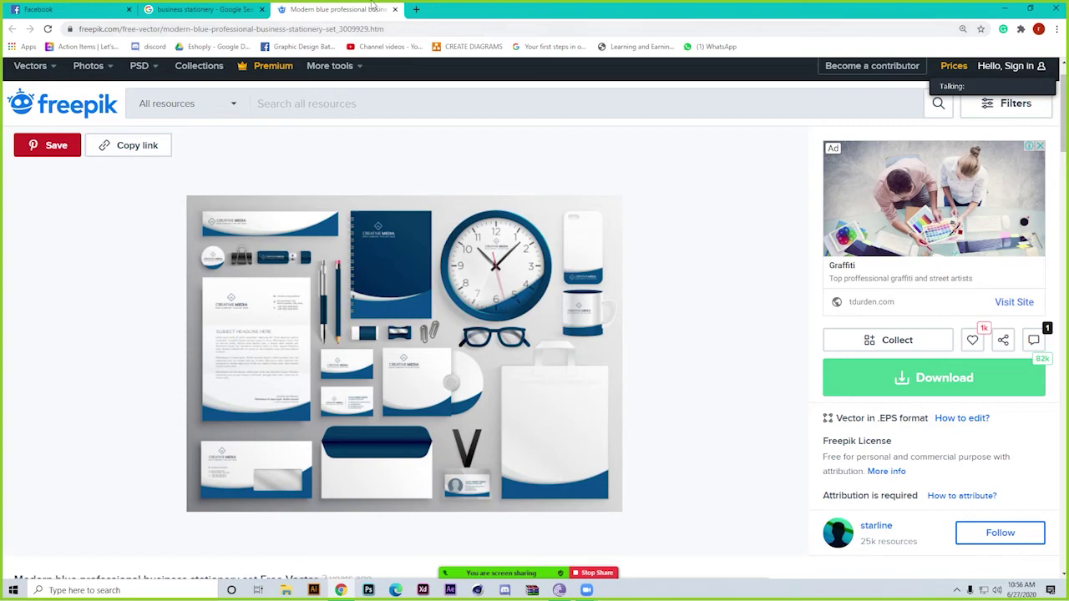
Copy the Freepik page's link and send it to everyone in the Zoom group chat.
click(222, 30)
key(ctrl+c)
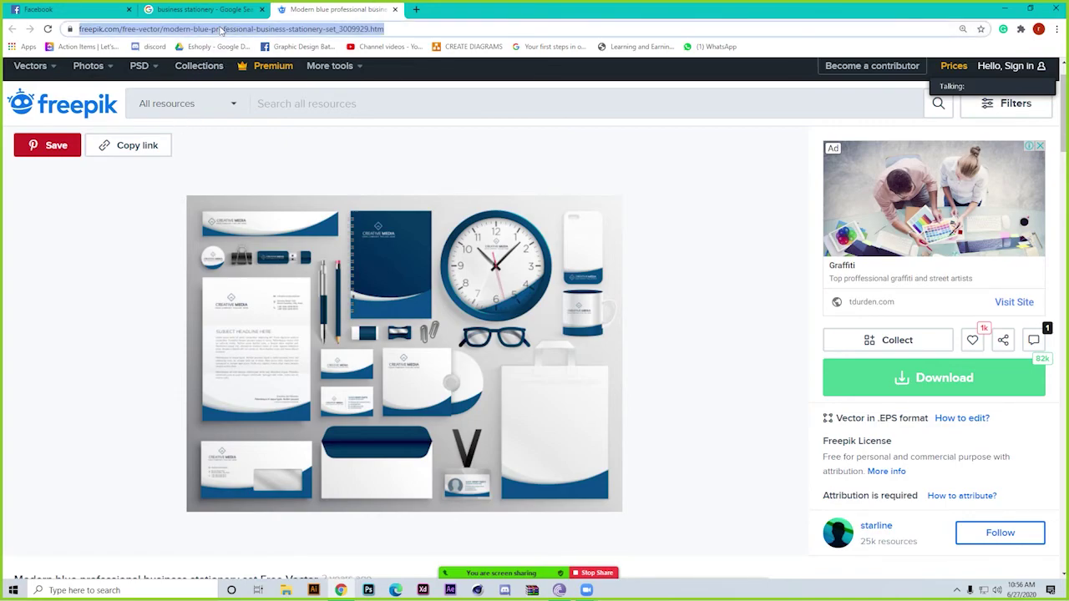
mouse_move(587, 591)
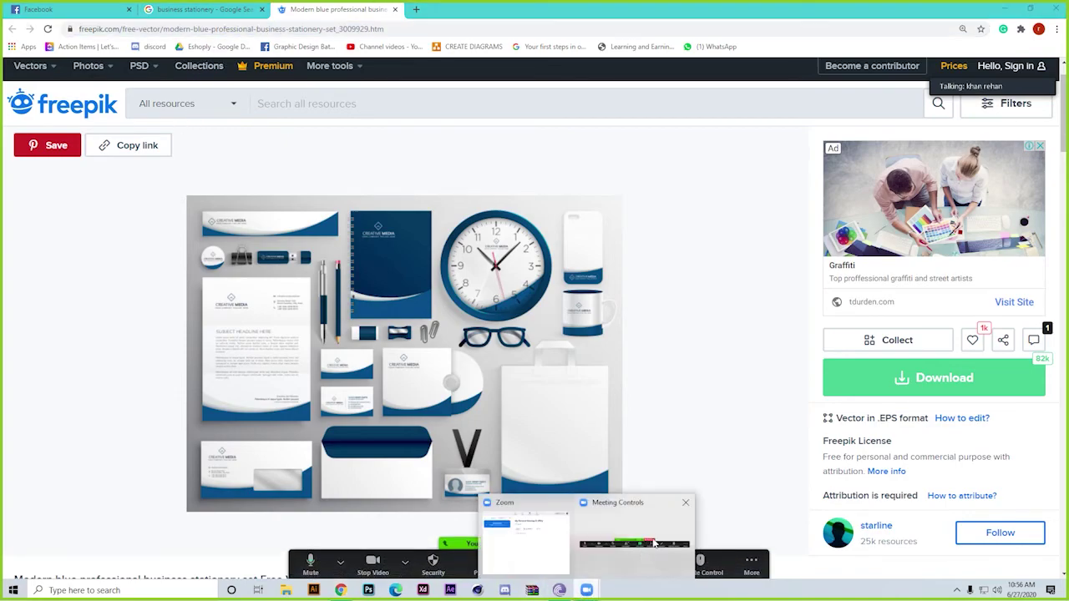
click(752, 564)
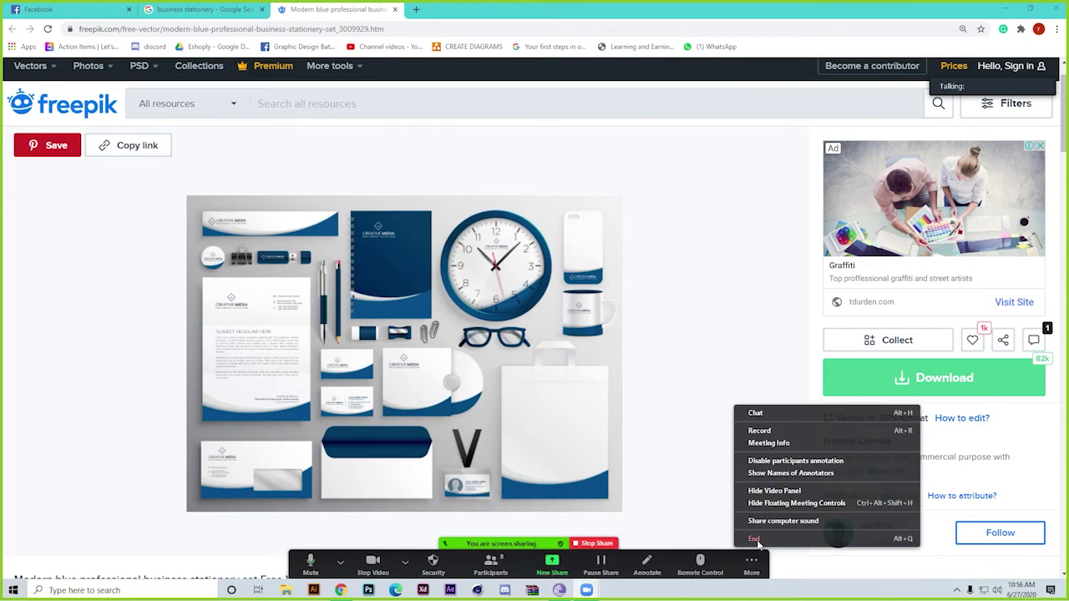
click(754, 413)
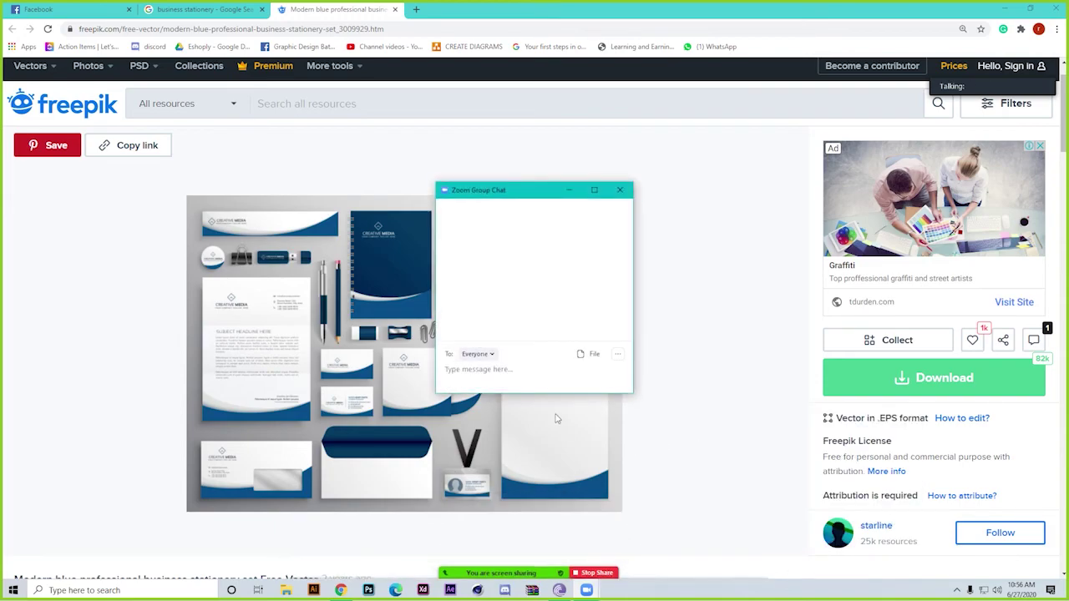
key(ctrl+v)
key(Return)
Start the free download of the blue stationery set from Freepik and close the Zoom chat window.
click(921, 376)
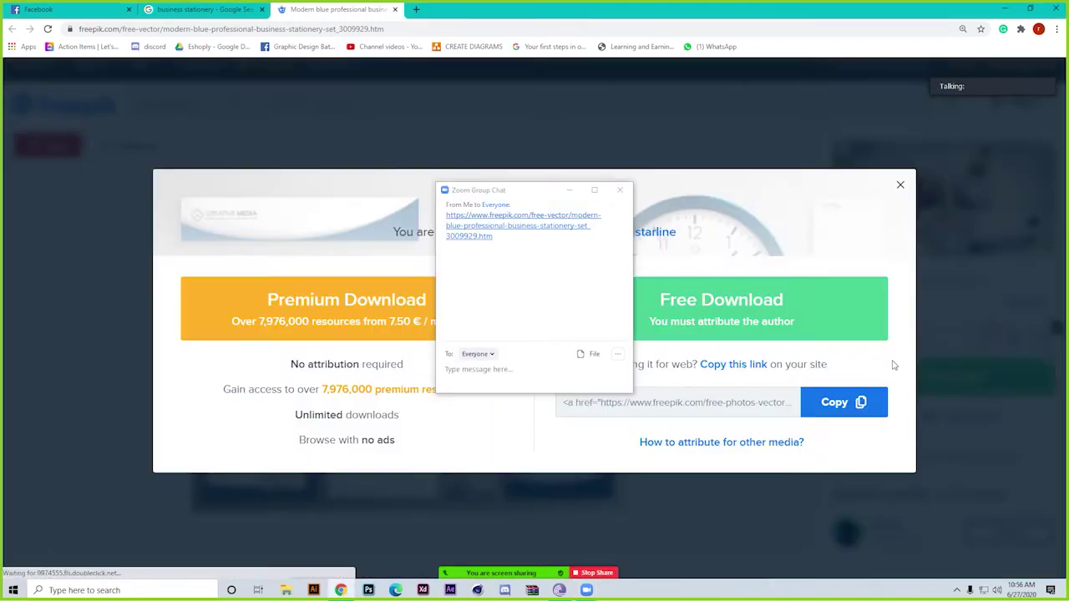
click(756, 307)
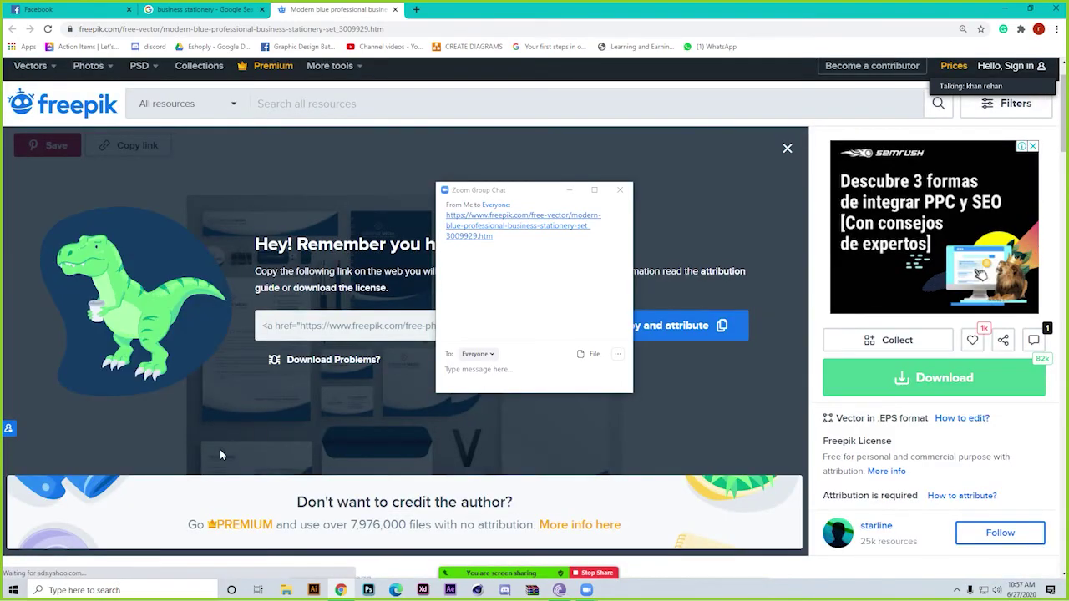
click(626, 191)
click(625, 191)
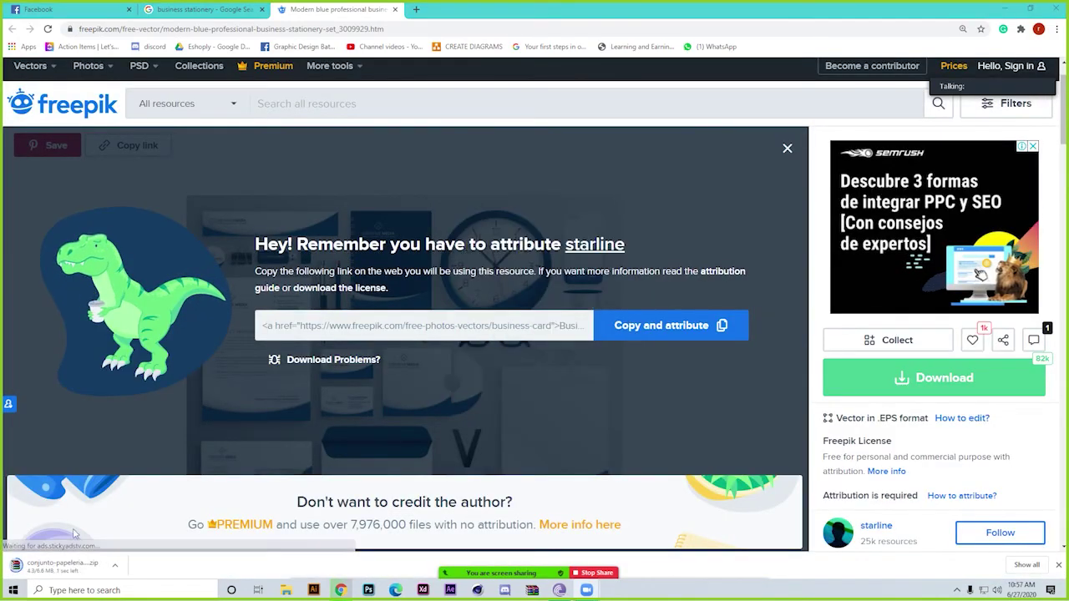
Show the downloaded stationery ZIP in its folder and go to the ICT AGAIN folder by way of class 17.
right_click(33, 568)
click(117, 536)
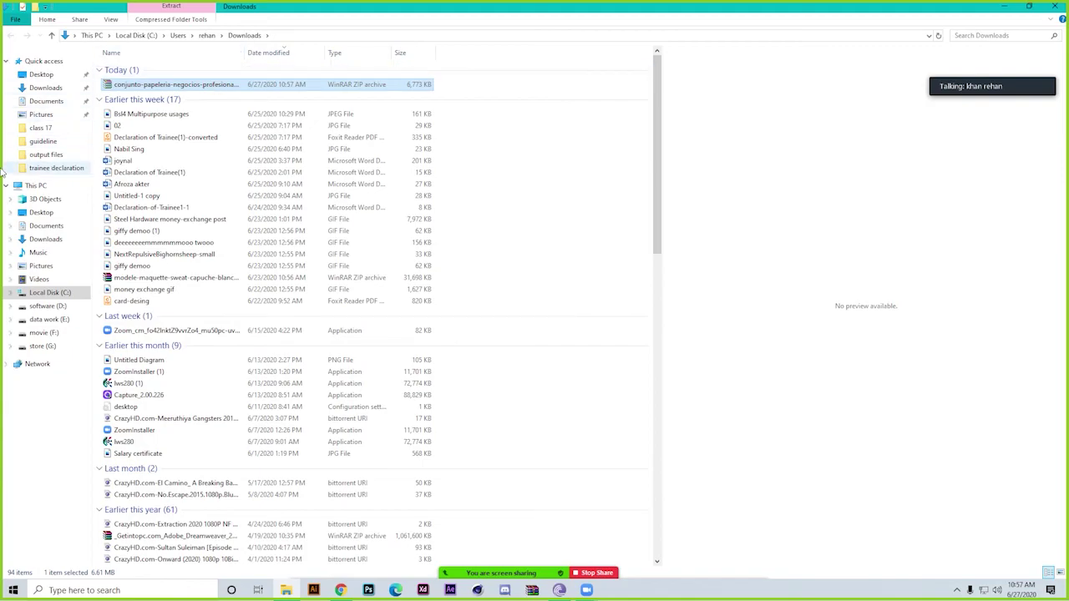
click(42, 127)
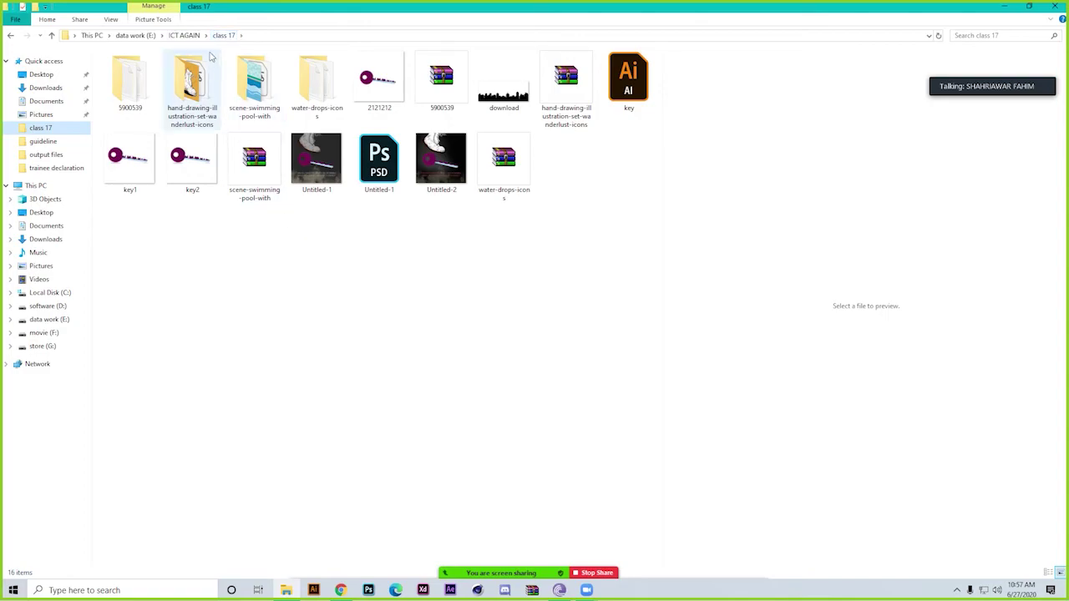
click(191, 36)
click(384, 379)
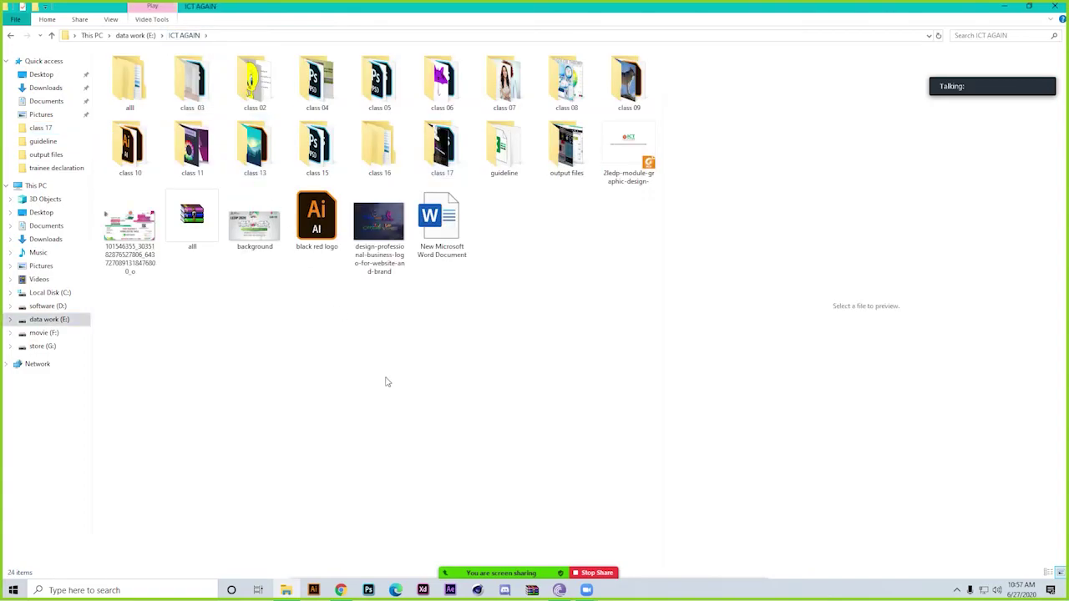
Create a new folder named "class 18" inside ICT AGAIN and open it.
key(ctrl+shift+n)
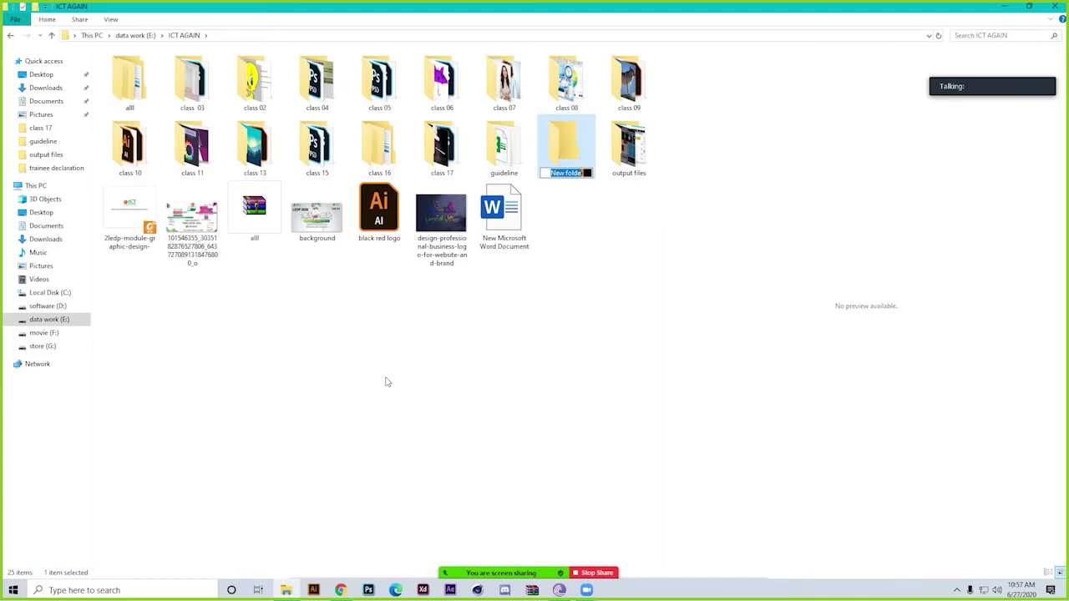
text(class)
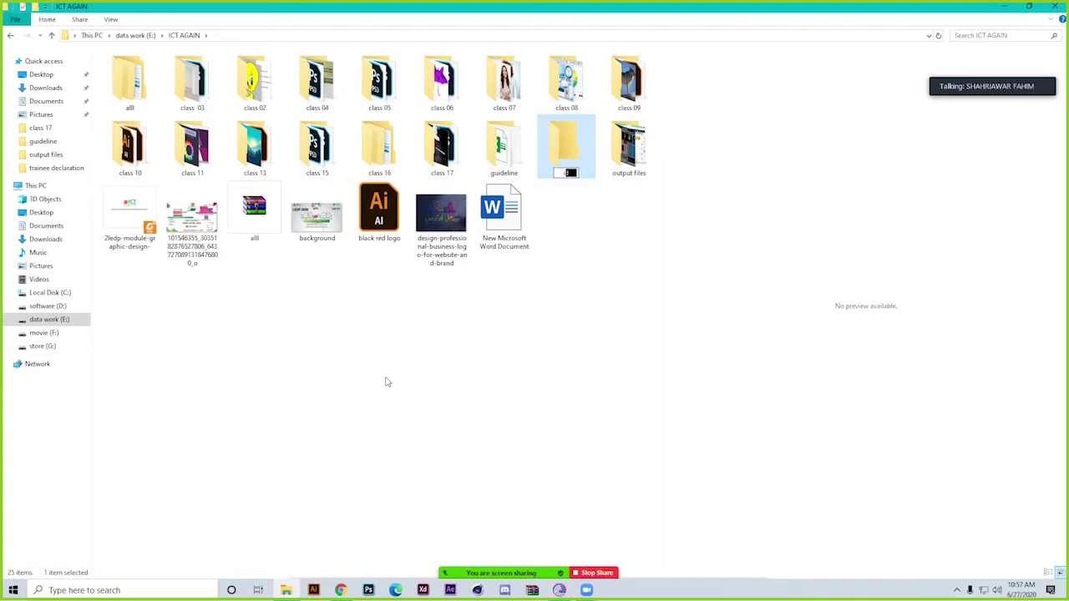
text( 18)
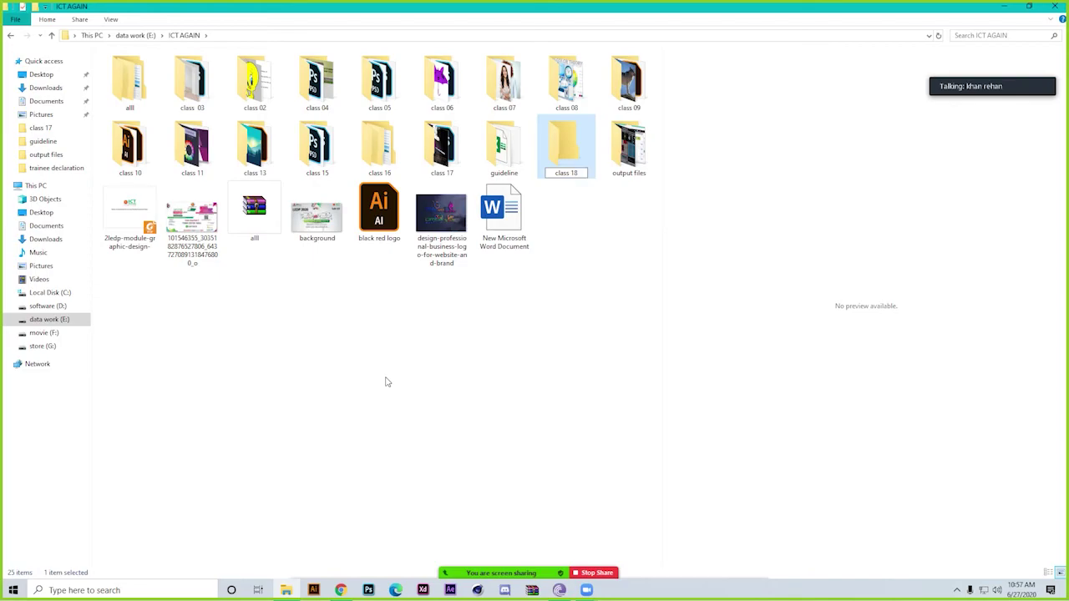
key(Return)
key(Return)
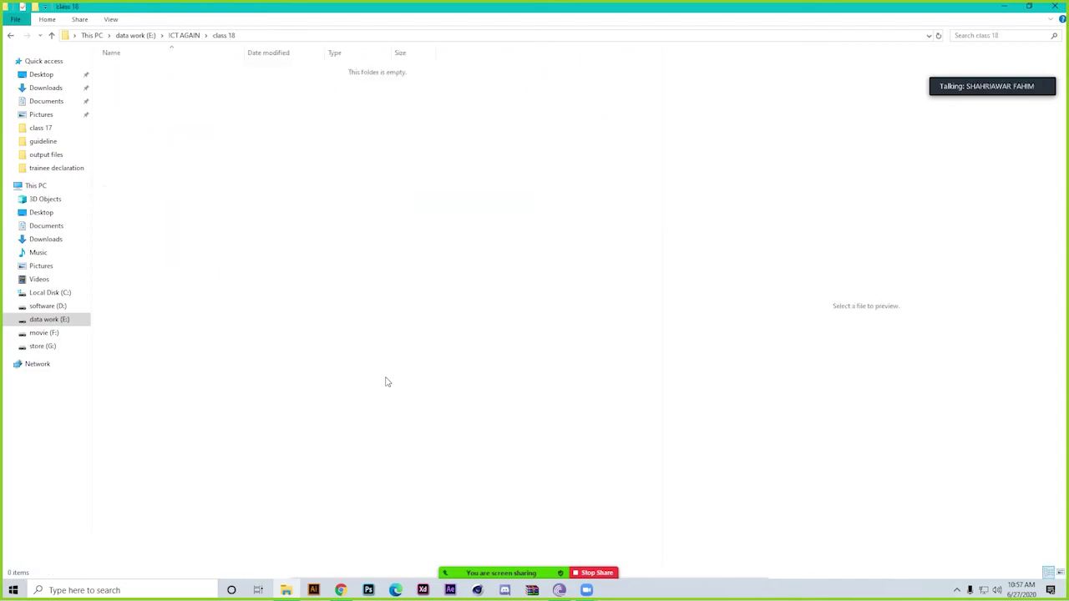
Paste the stationery ZIP into the class 18 folder and extract it to a subfolder with the archive's name.
key(ctrl+v)
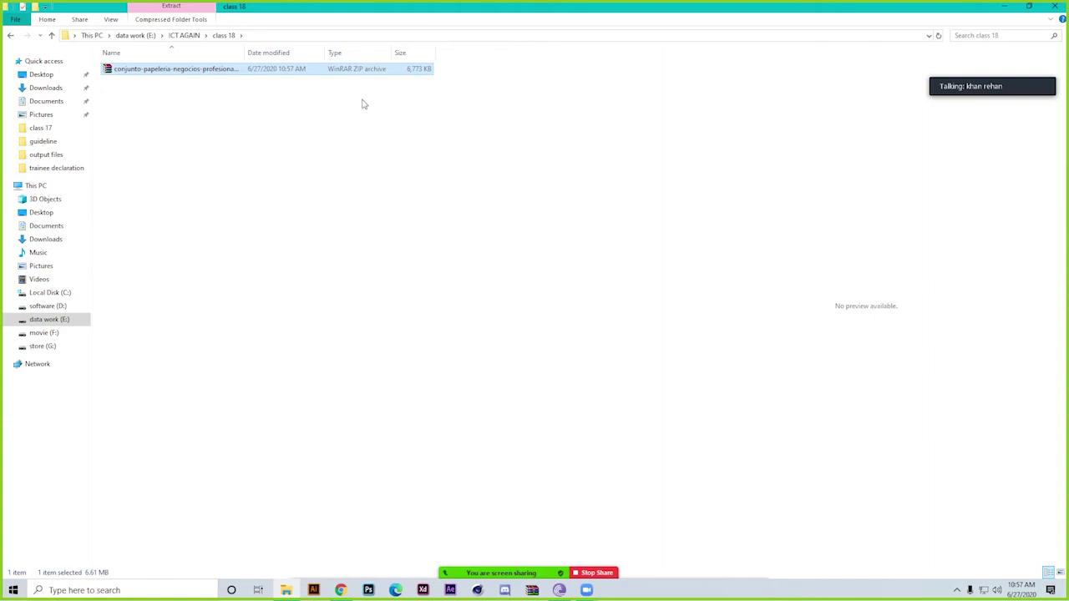
right_click(376, 72)
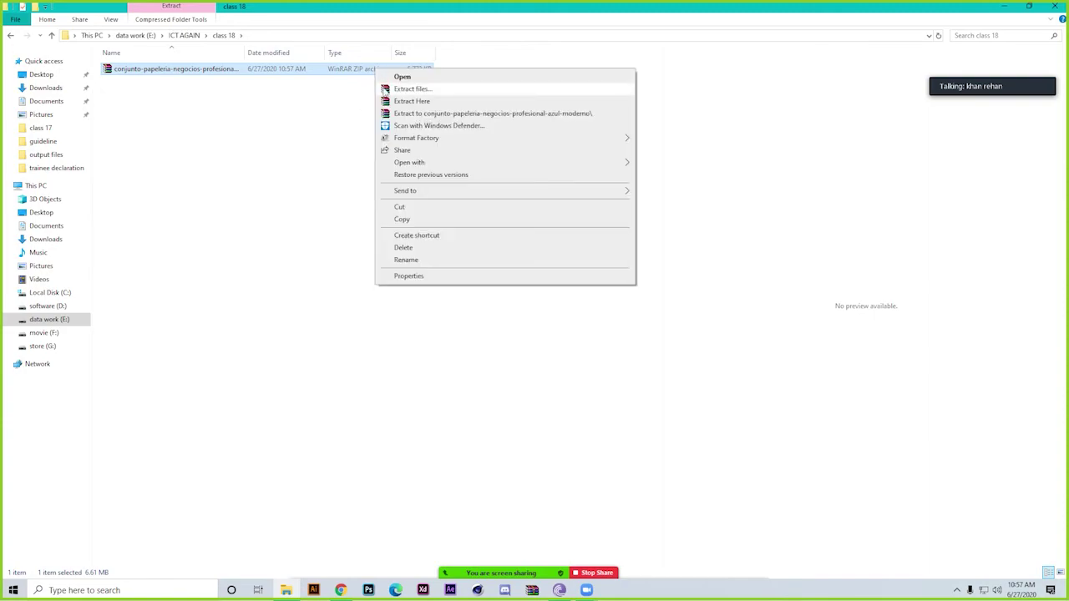
click(471, 115)
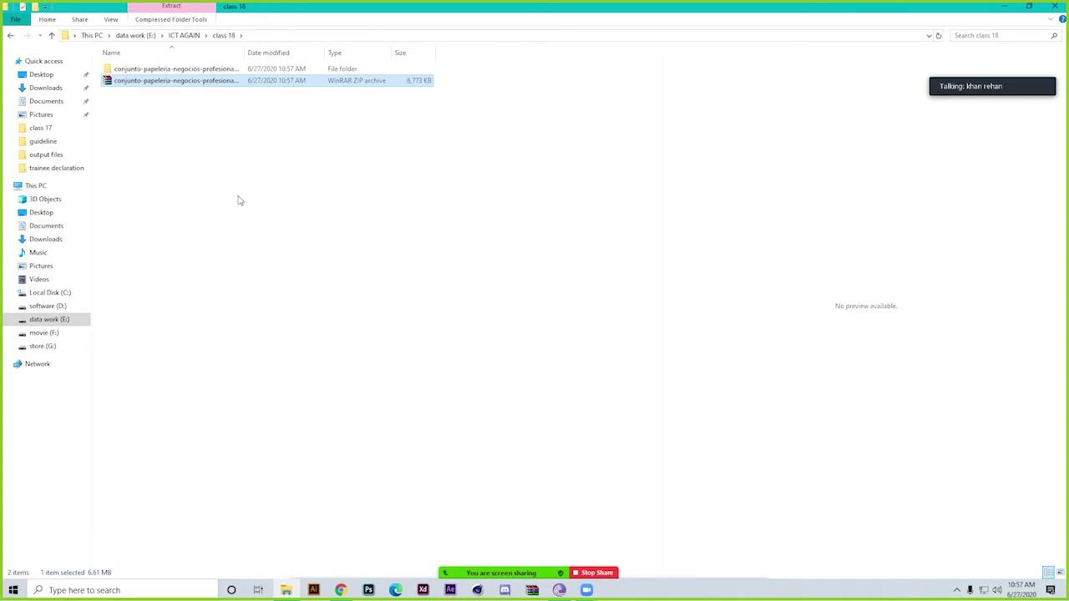
Open the 15301 EPS file from the extracted folder in Illustrator.
double_click(239, 69)
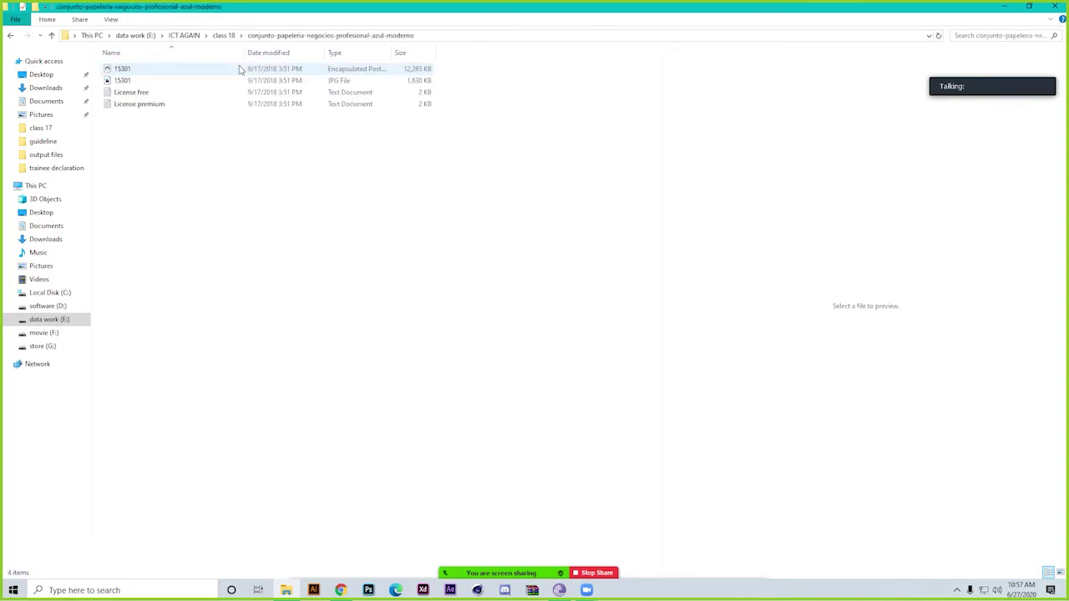
double_click(212, 72)
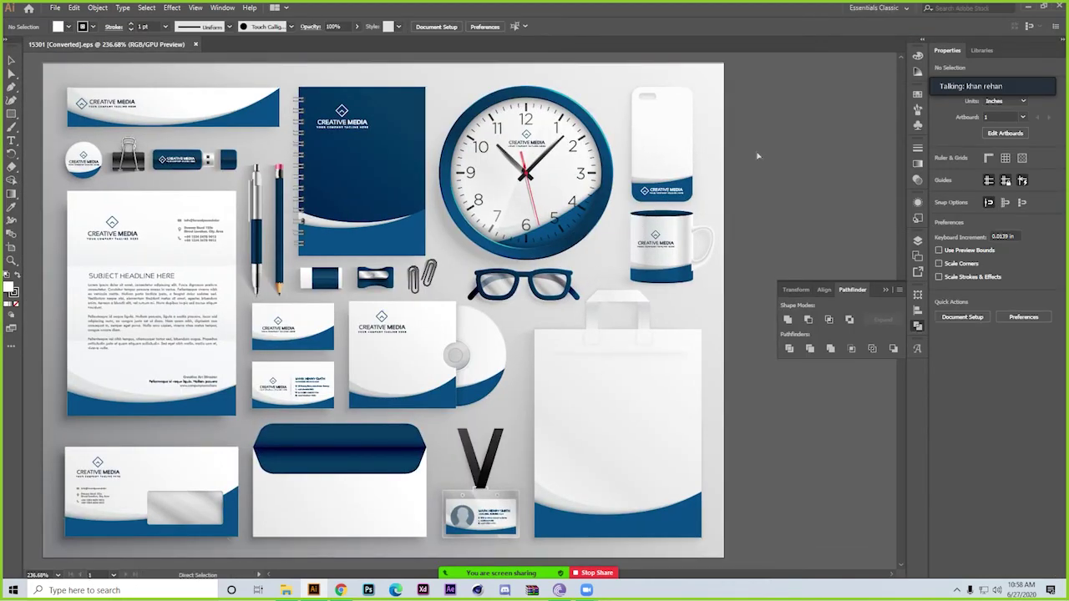
Examine the whole stationery set on its artboard at several magnifications, ending at 200%.
key(ctrl+minus)
key(ctrl+minus)
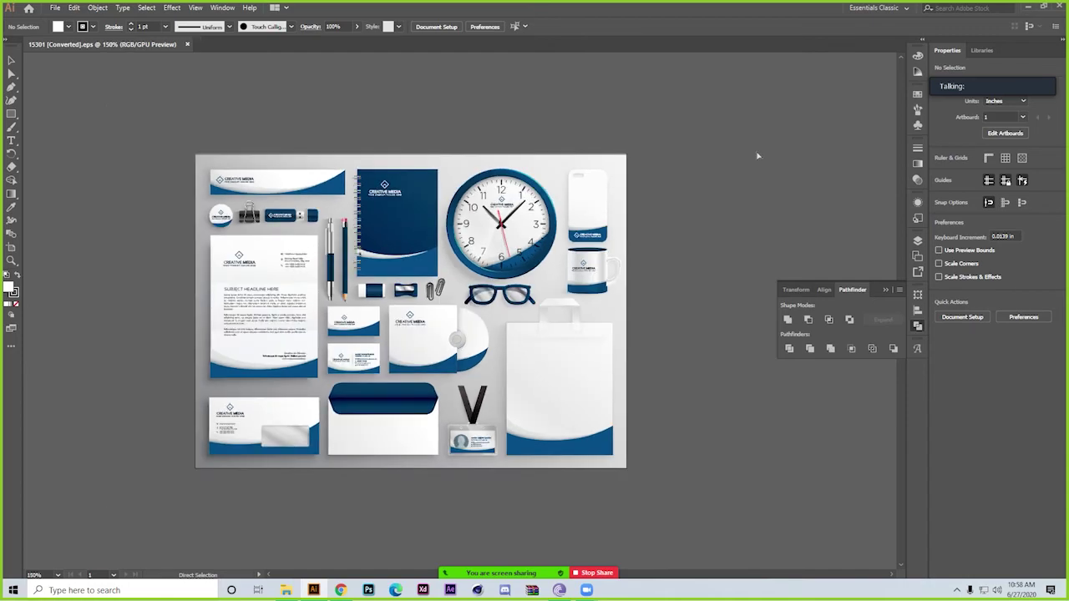
key(ctrl+minus)
key(ctrl+minus)
key(ctrl+minus)
key(ctrl+minus)
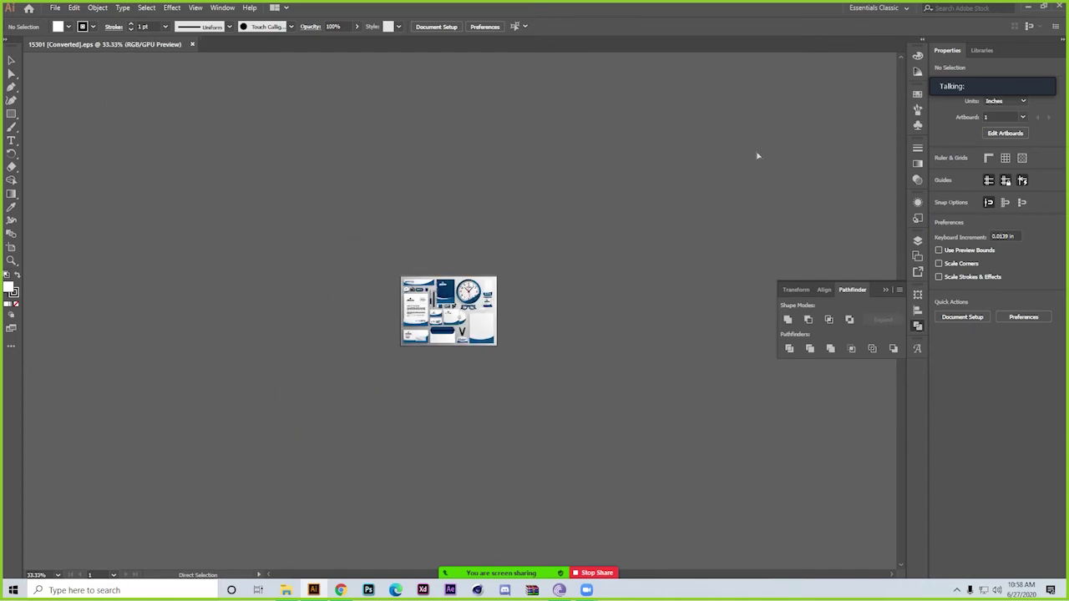
key(ctrl+minus)
key(ctrl+minus)
key(ctrl+minus)
key(ctrl+minus)
key(ctrl+minus)
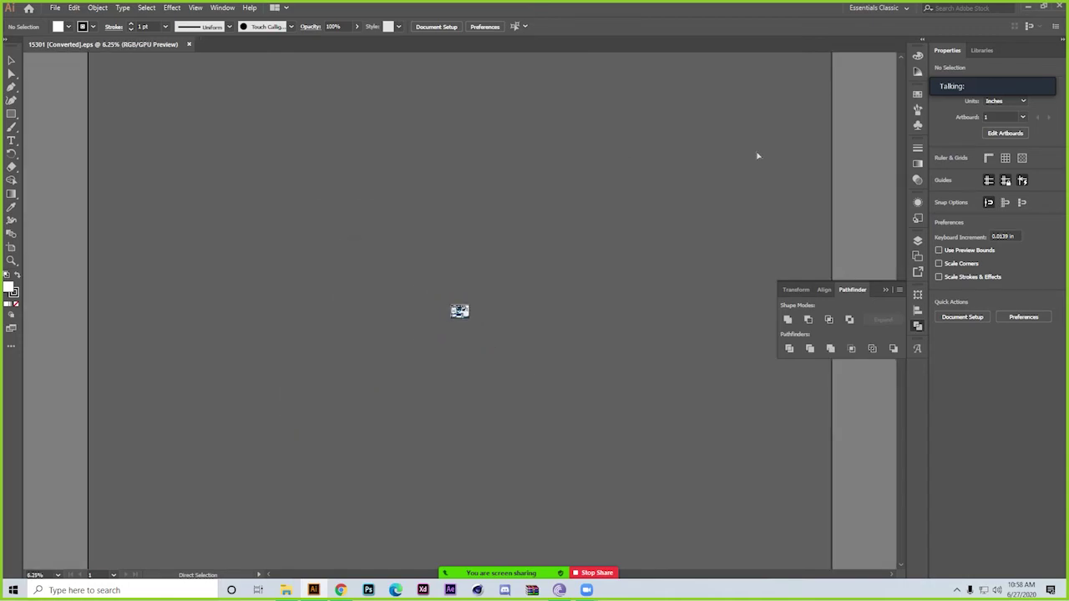
key(ctrl+1)
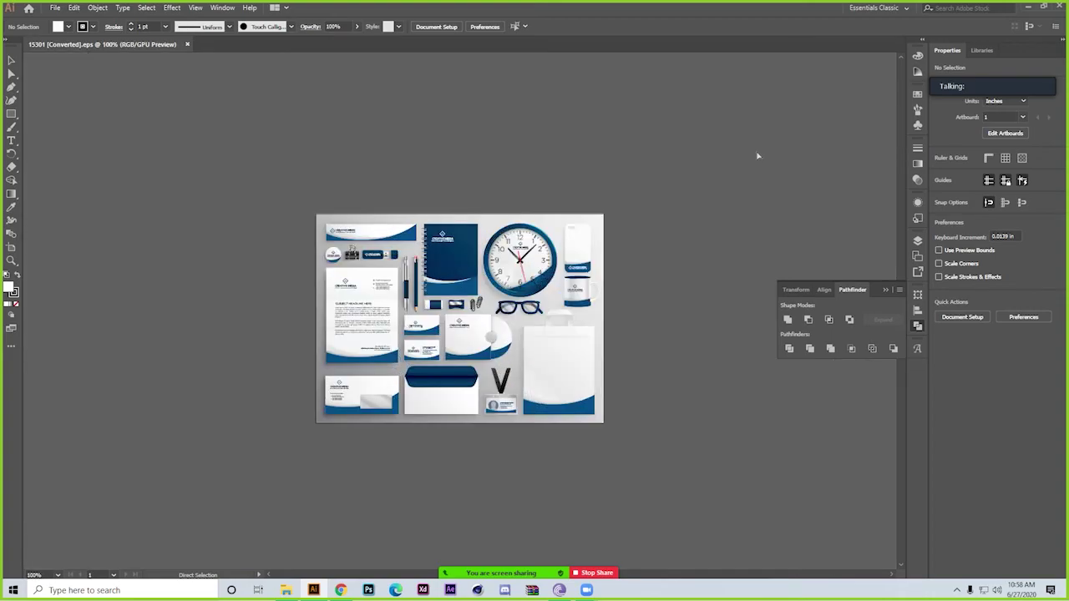
key(ctrl+plus)
key(ctrl+plus)
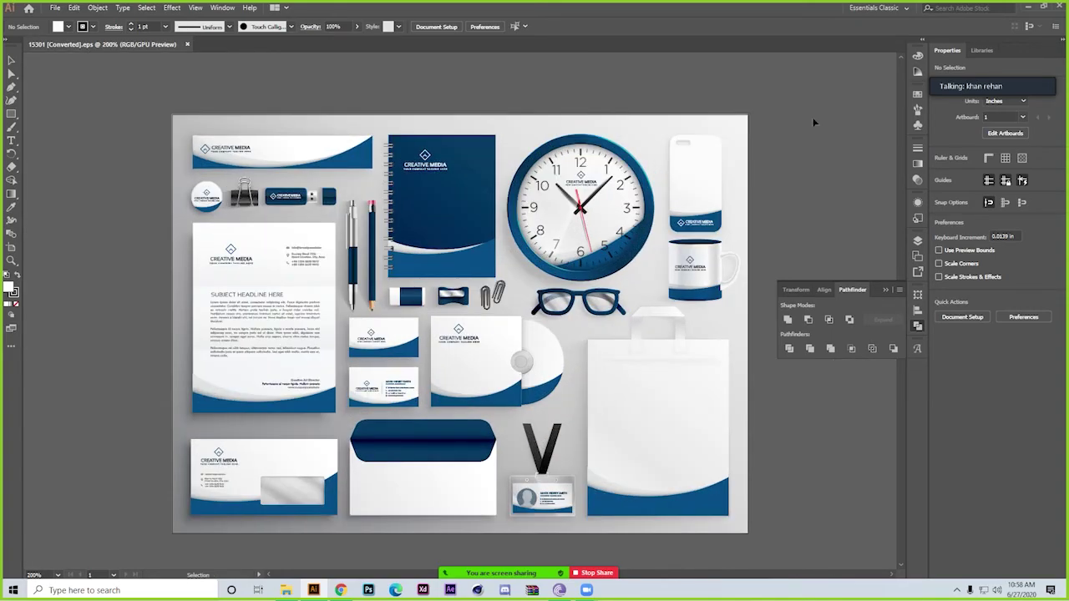
Select the stationery artwork, inspect the grouped objects inside Layer 1, and clear the selection.
click(619, 199)
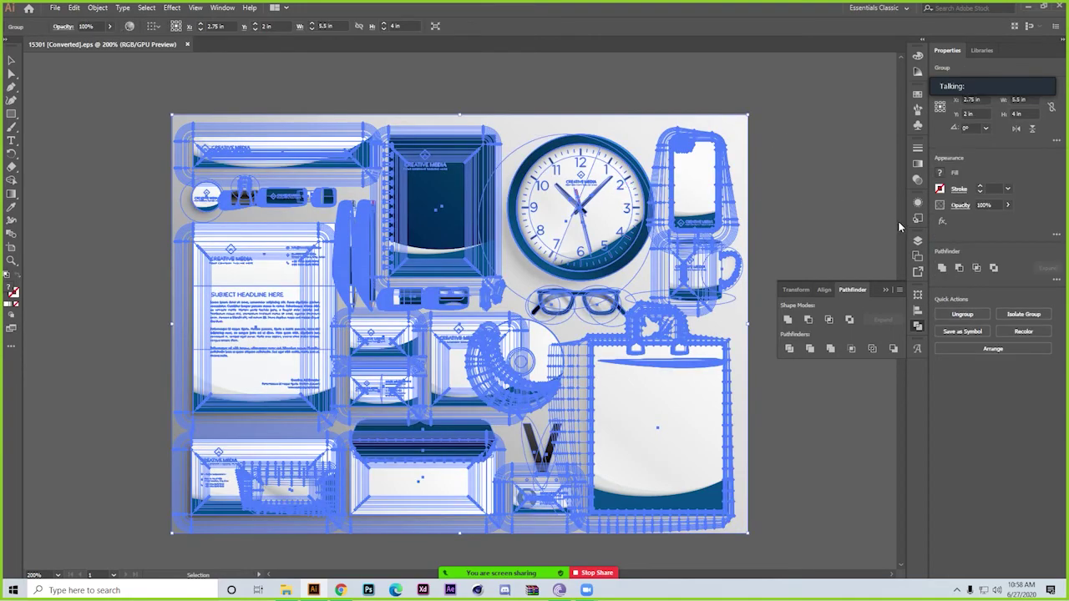
click(918, 241)
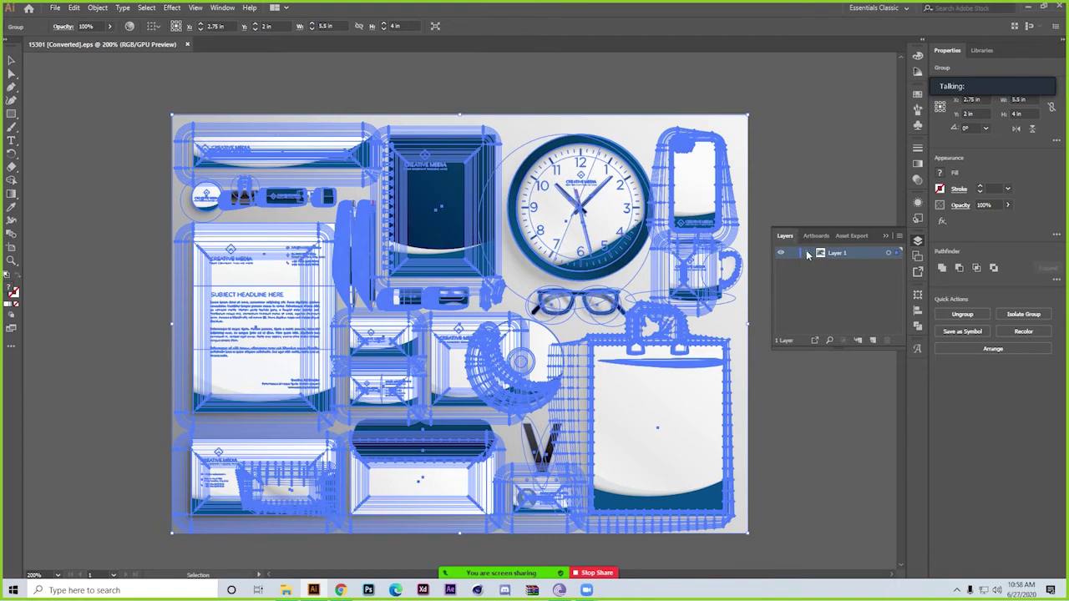
click(821, 266)
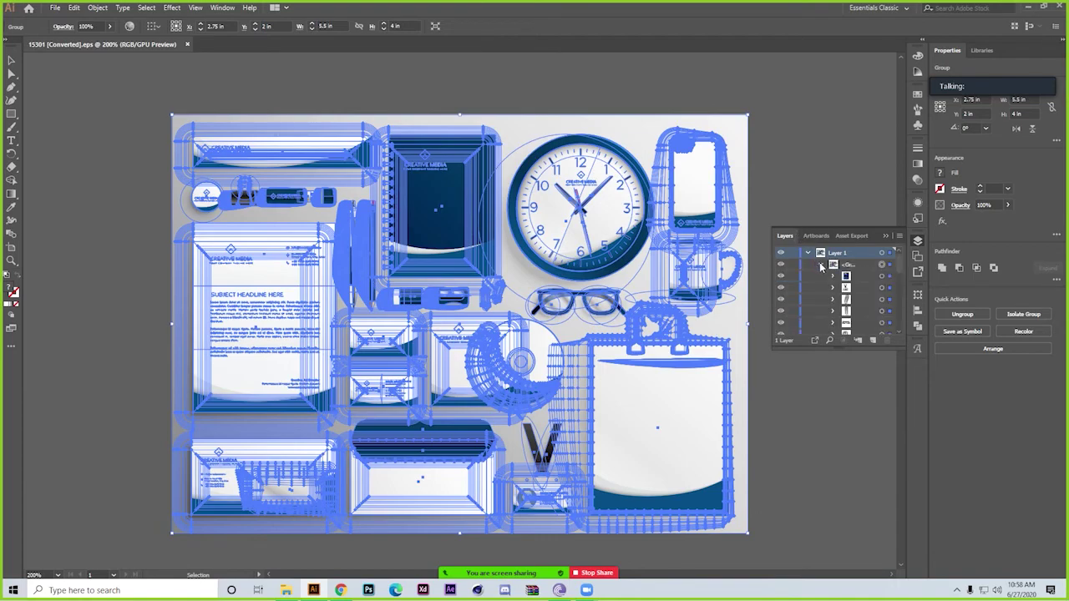
scroll(847, 287, down, 5)
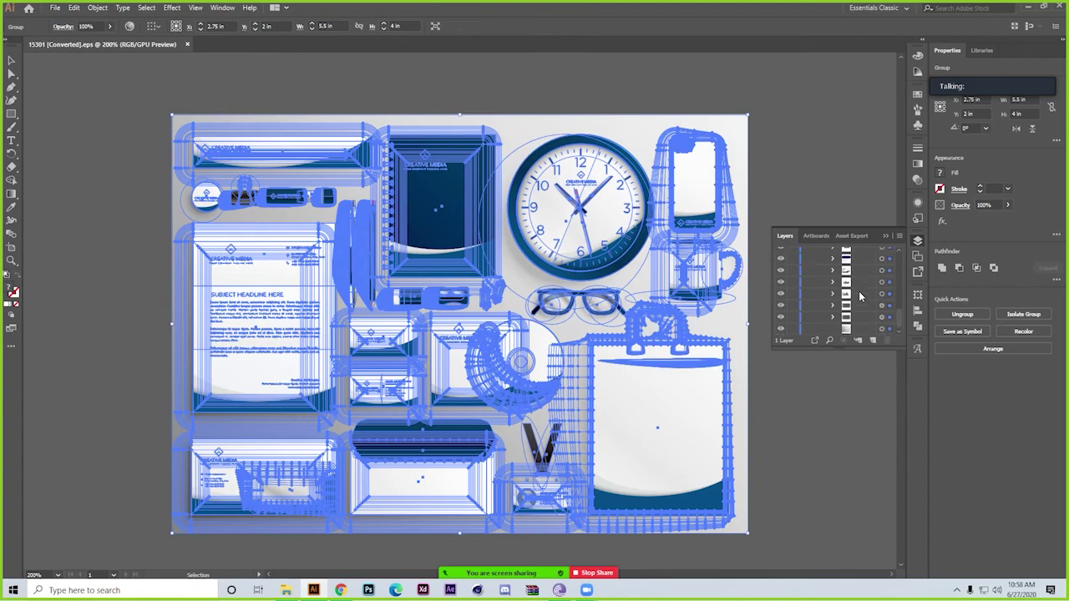
scroll(860, 296, up, 5)
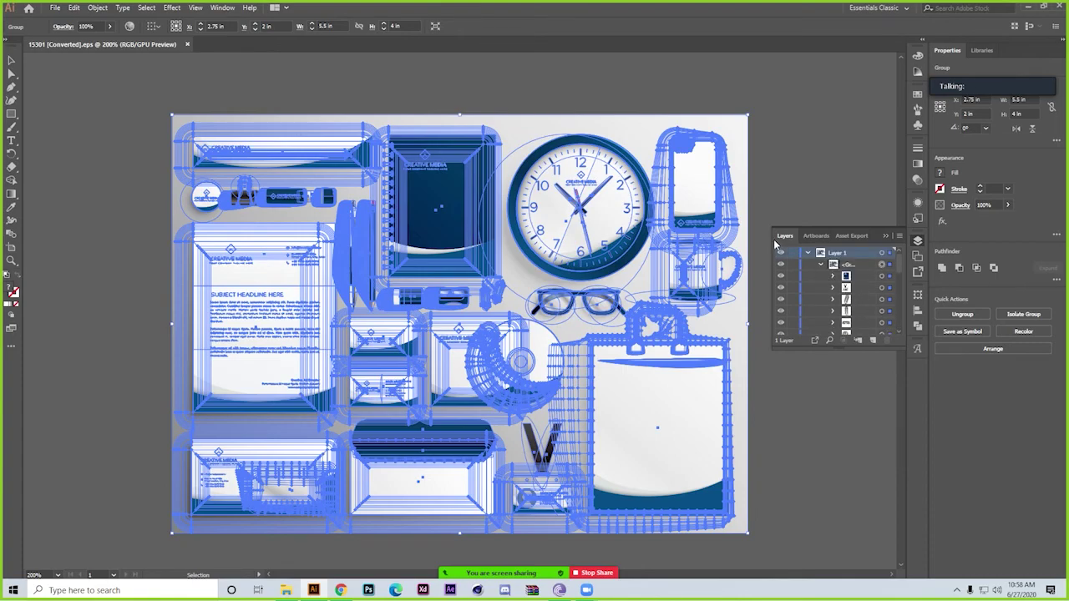
click(808, 253)
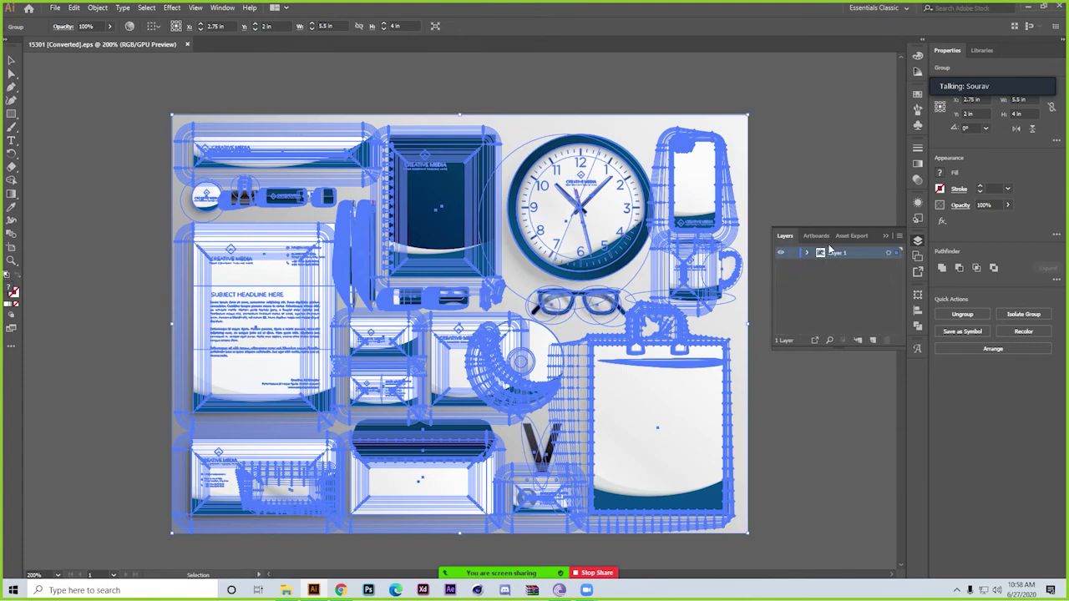
click(888, 238)
click(853, 123)
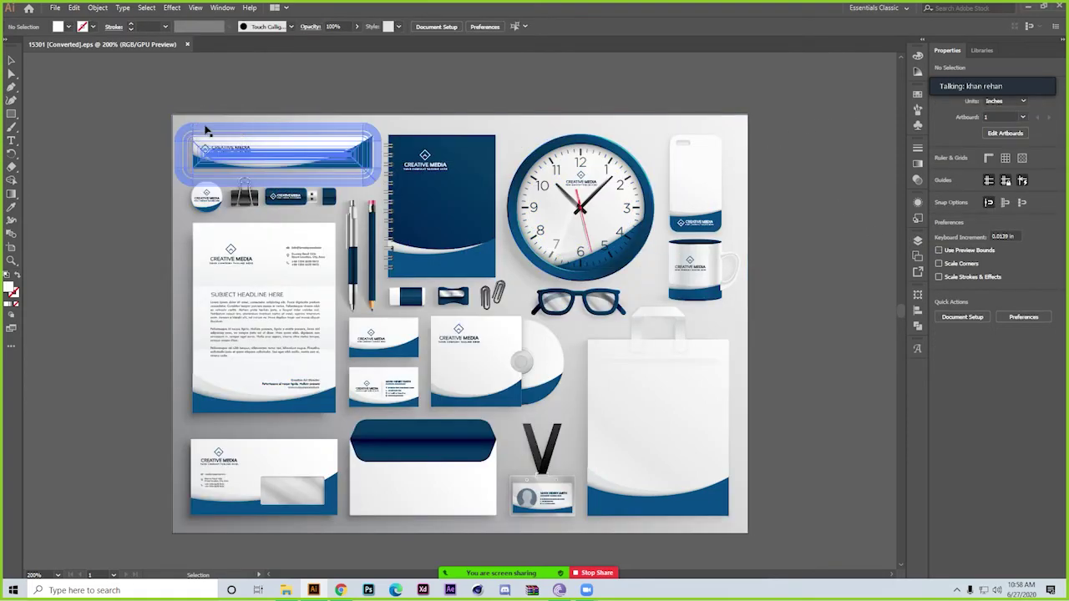
Ungroup the complete stationery set and deselect it.
click(685, 192)
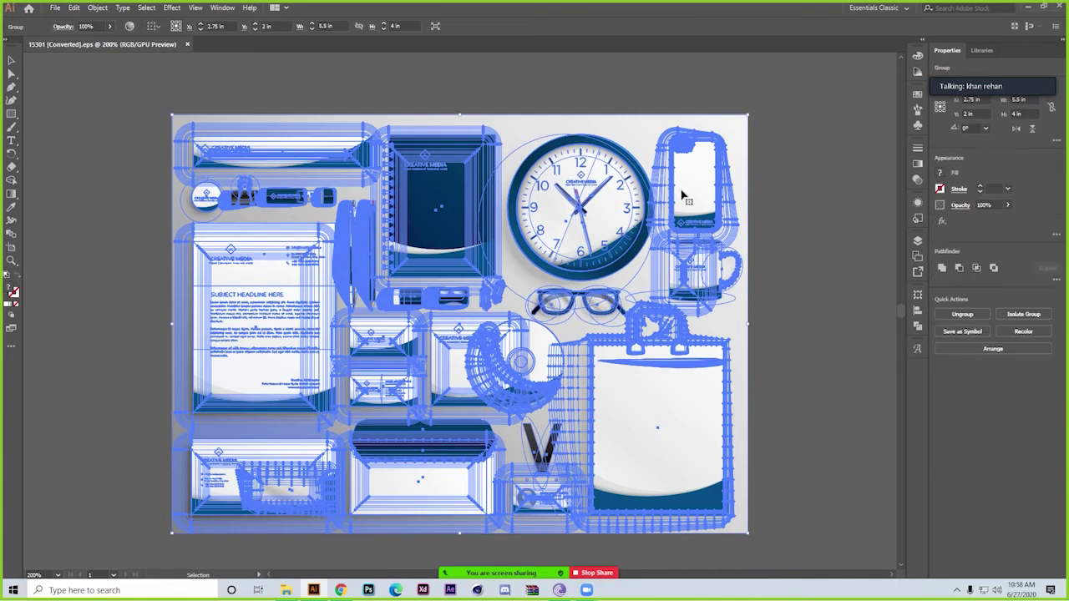
right_click(684, 192)
click(717, 284)
click(793, 296)
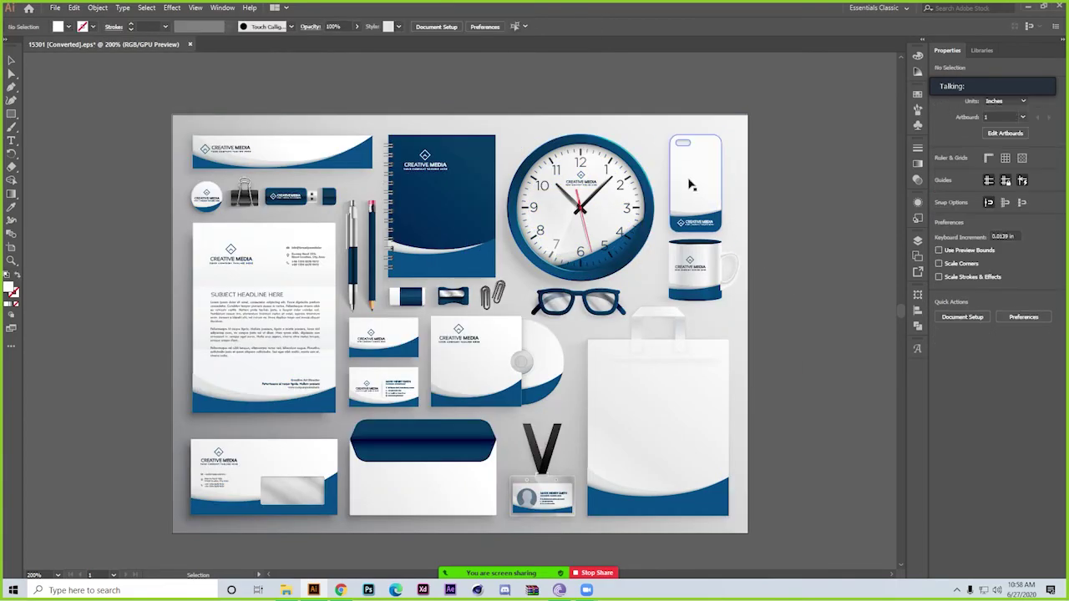
Place a duplicate of the white and blue phone case, including its shadow, beside the artboard.
drag(690, 197, 845, 200)
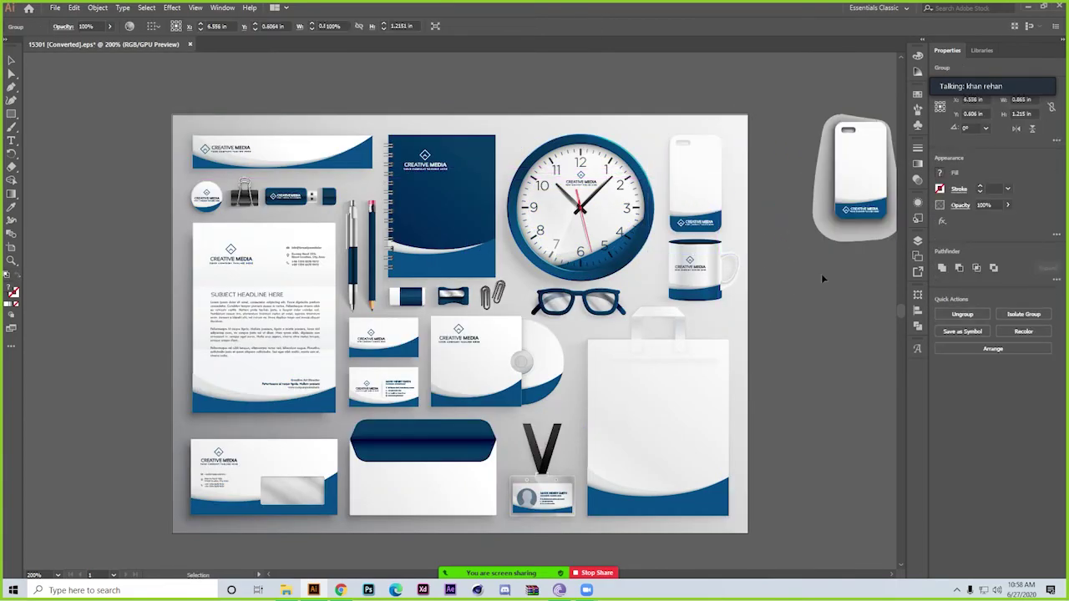
drag(818, 276, 545, 256)
scroll(732, 370, up, 5)
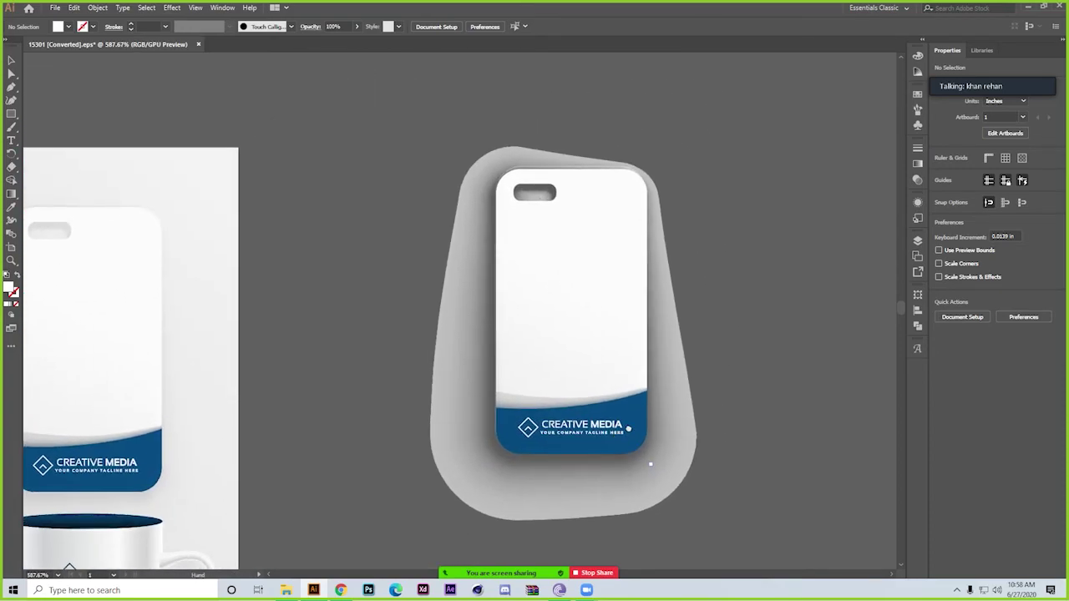
drag(628, 429, 614, 419)
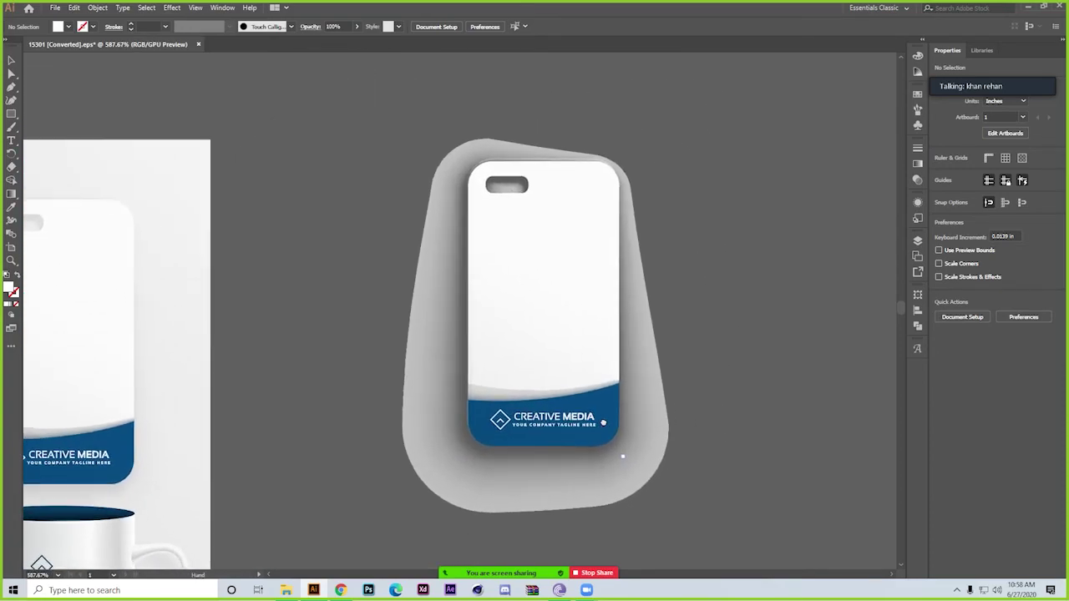
Ungroup the phone case copy beside the artboard and deselect its parts.
click(455, 359)
right_click(447, 351)
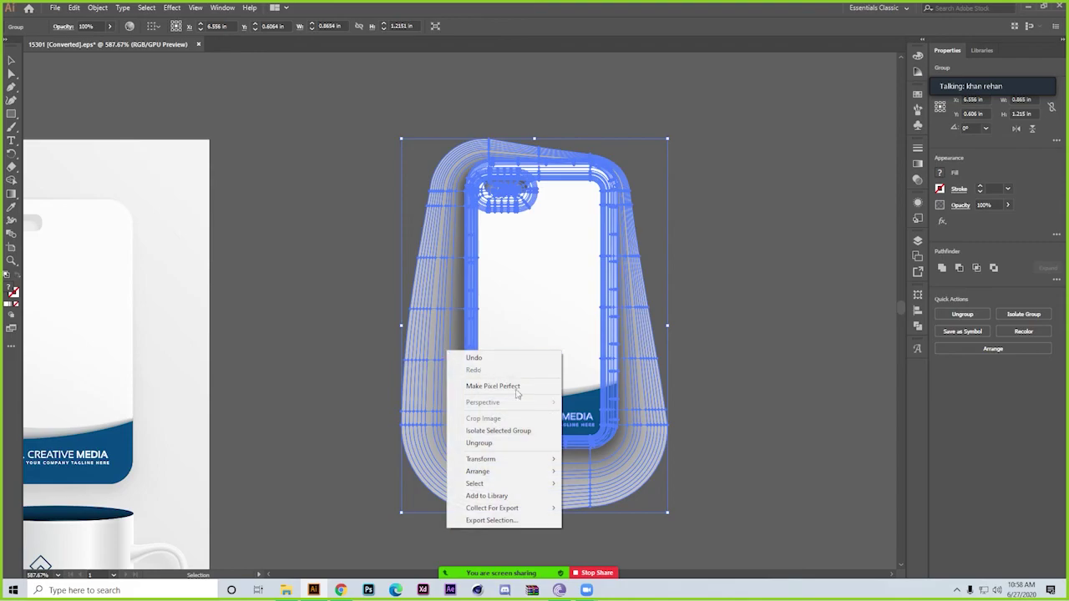
click(492, 443)
click(713, 430)
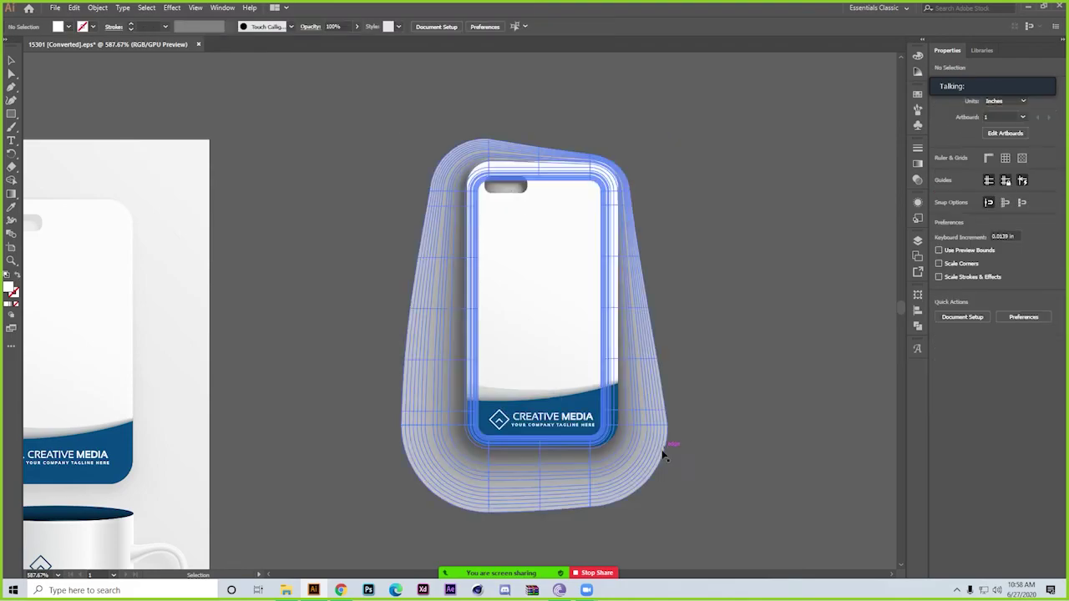
Move the grey outer shadow and the camera cutout's shadow off the phone case copy into the empty space beside it.
click(657, 457)
drag(654, 458, 835, 455)
drag(697, 434, 798, 427)
click(594, 489)
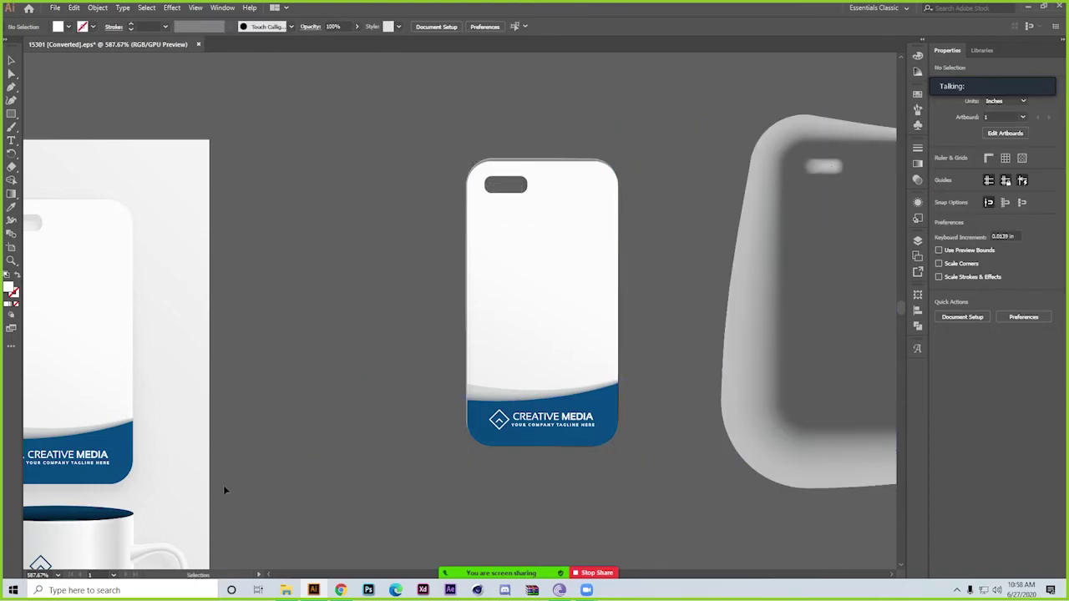
Move the semi-transparent edge shading group off the phone case copy and onto the separated shadow.
click(554, 162)
drag(553, 162, 906, 328)
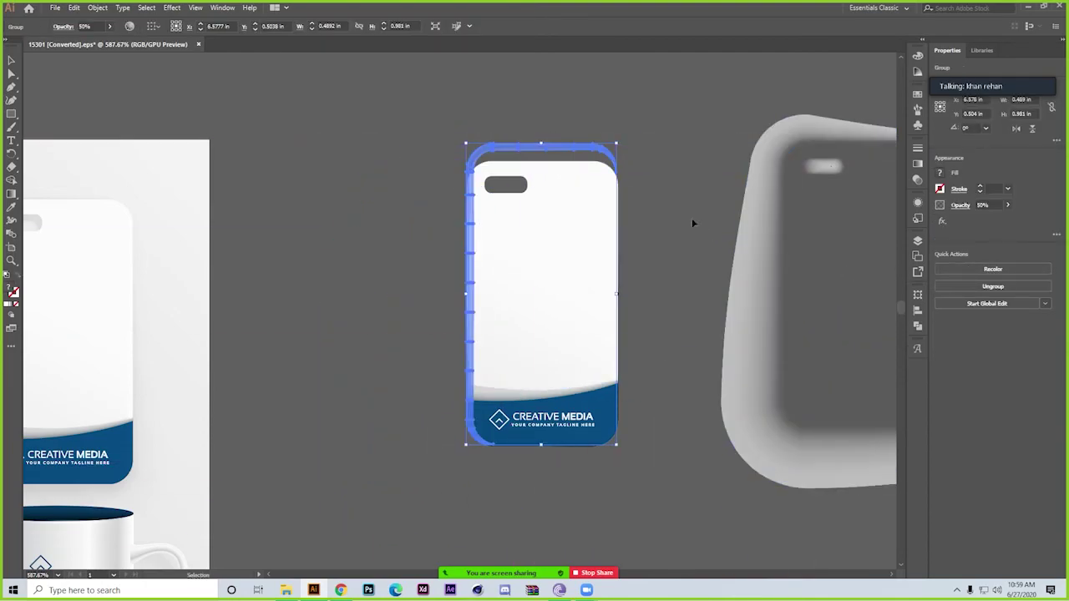
drag(465, 145, 762, 342)
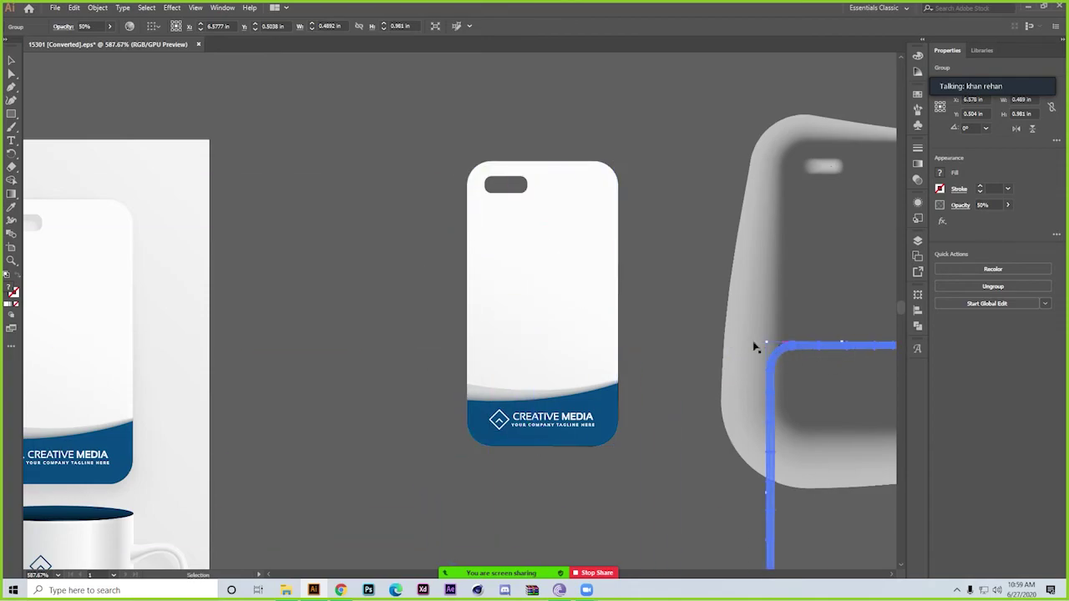
drag(664, 209, 660, 209)
click(635, 209)
scroll(635, 209, down, 2)
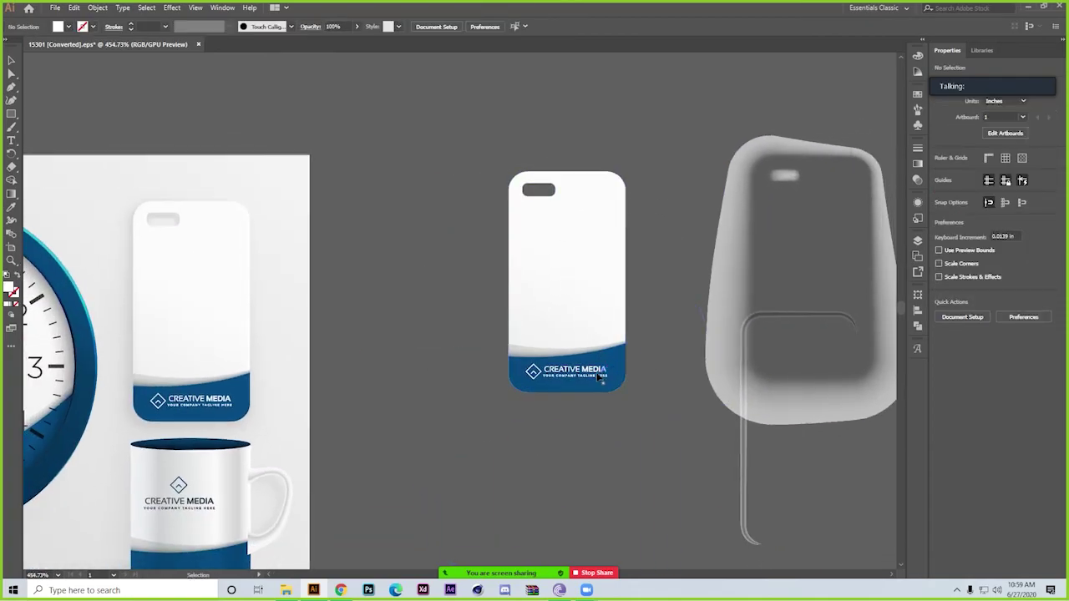
click(589, 376)
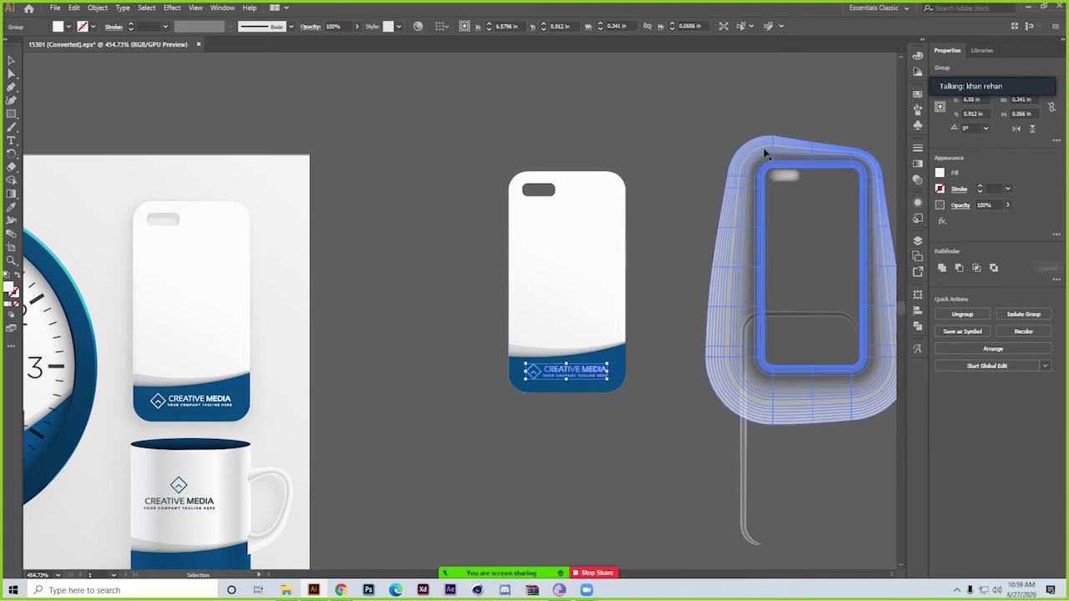
scroll(382, 289, left, 5)
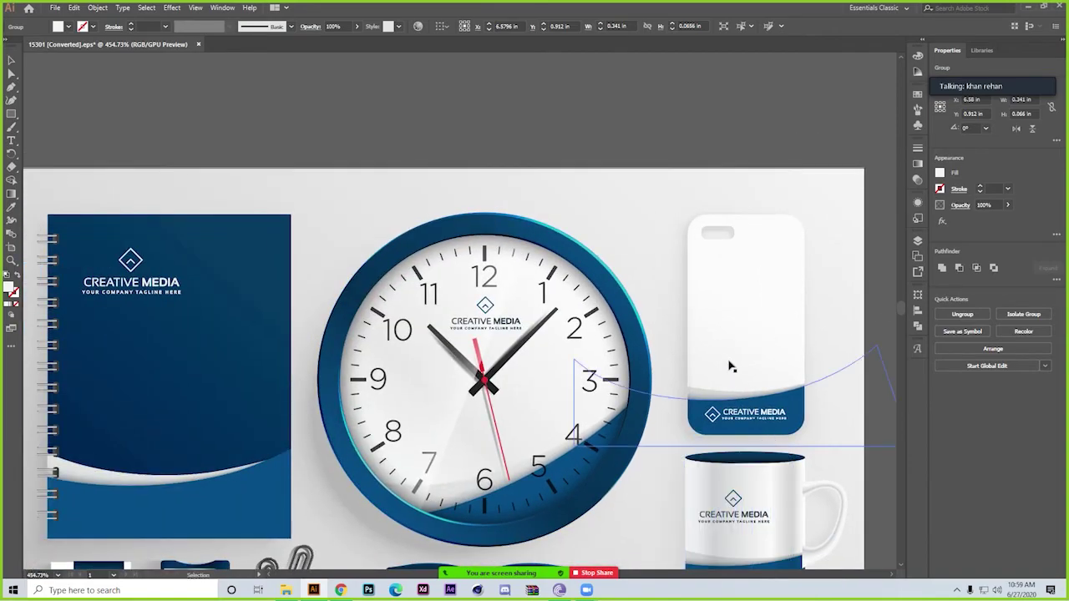
click(419, 531)
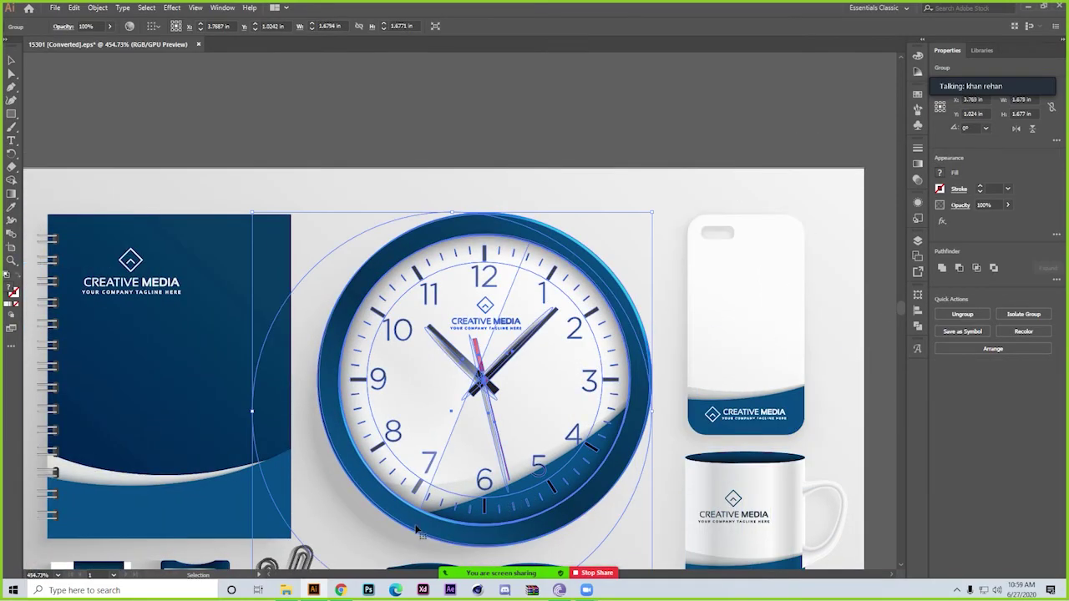
Isolate the spiral notebook group and delete the white CREATIVE MEDIA logo from its cover.
scroll(682, 246, down, 3)
scroll(582, 447, up, 3)
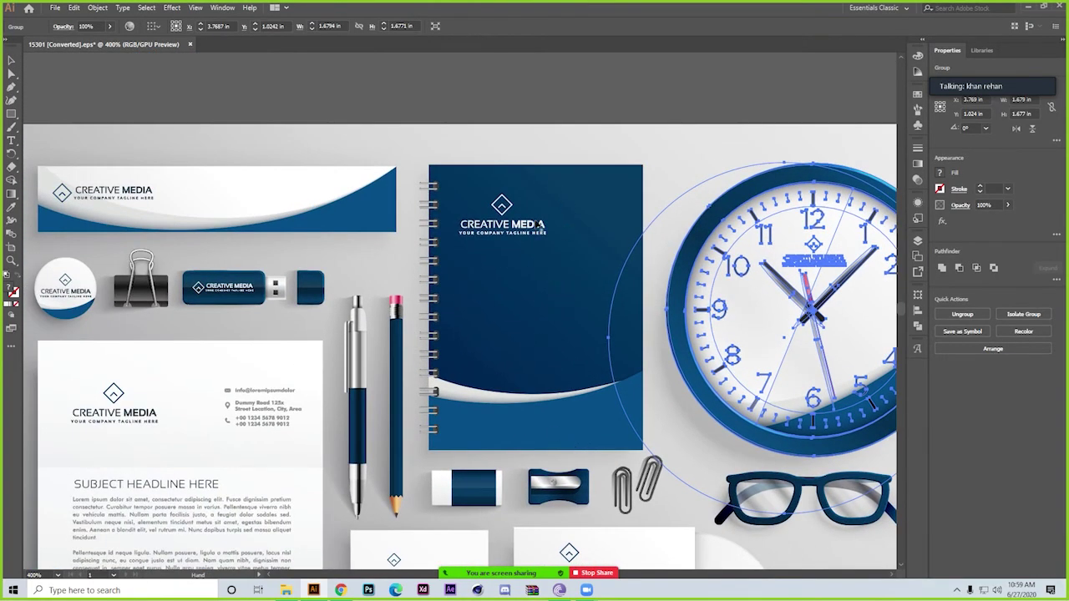
scroll(139, 106, down, 1)
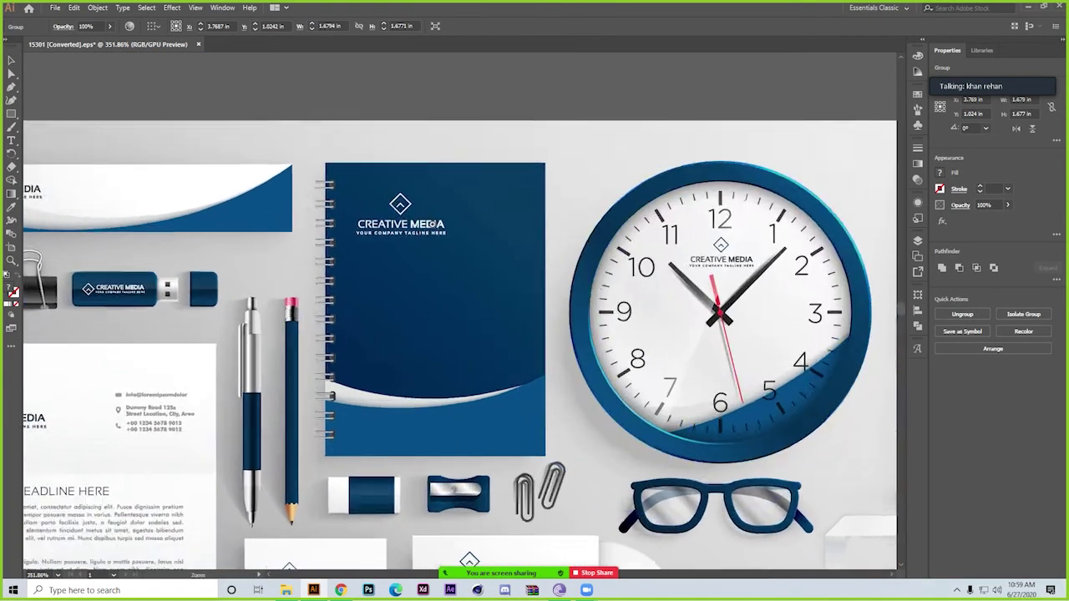
scroll(417, 204, up, 3)
click(396, 207)
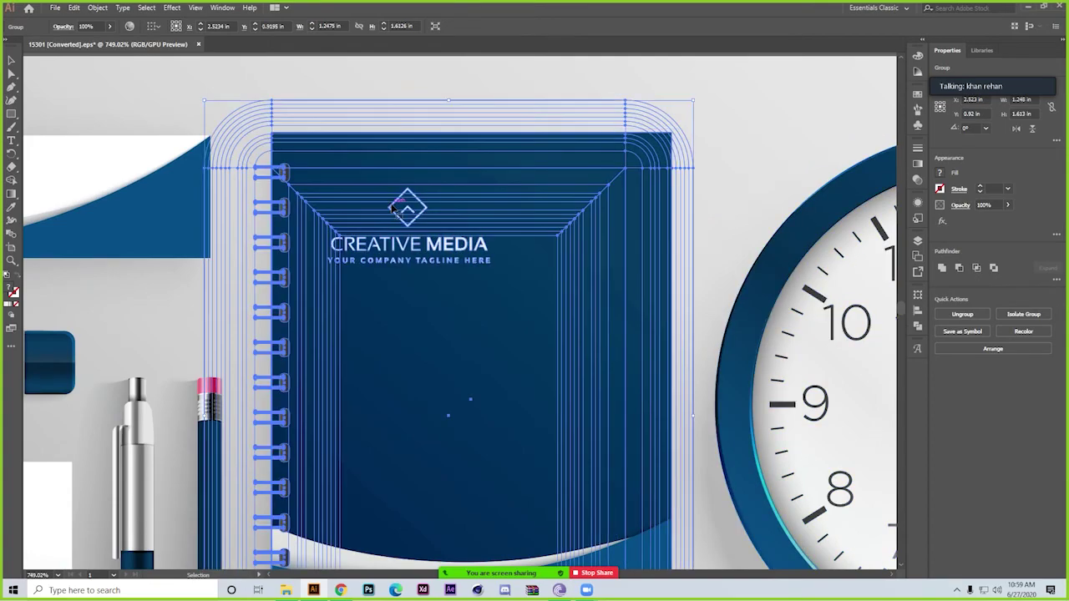
double_click(388, 244)
click(389, 244)
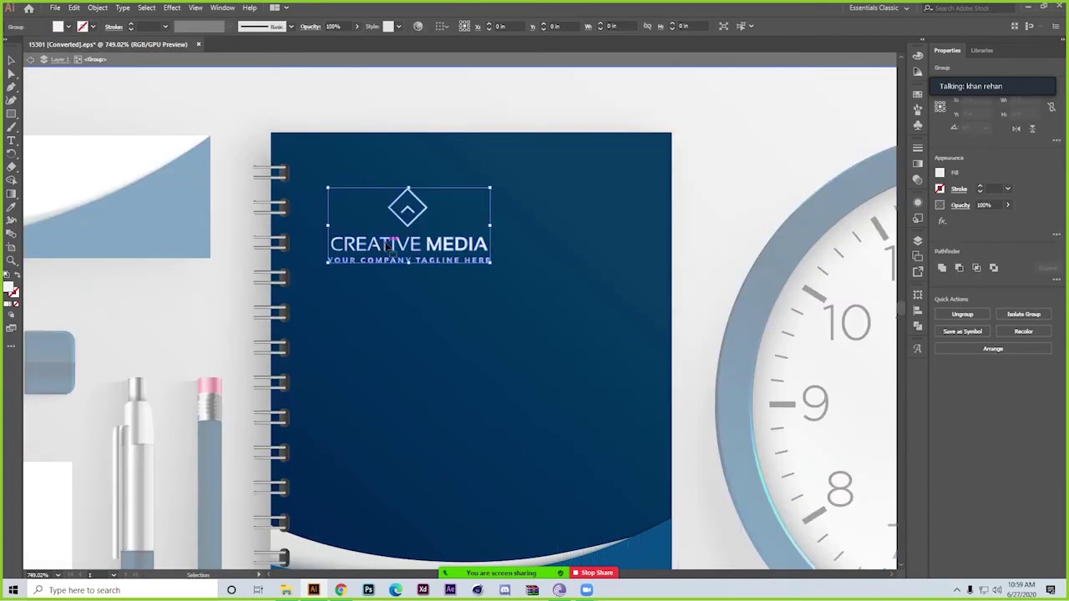
key(Delete)
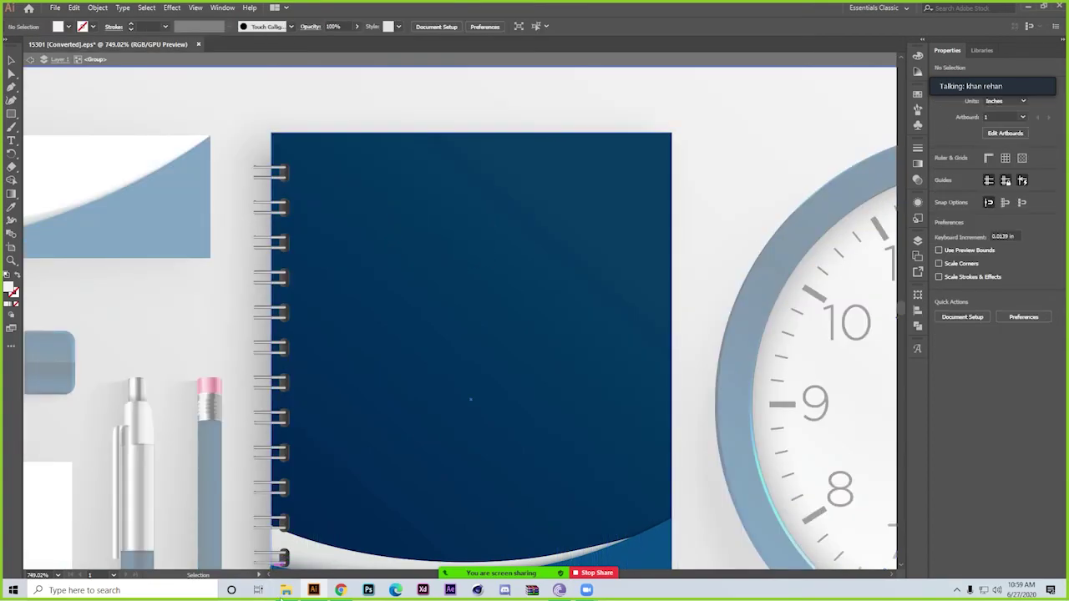
Switch to File Explorer and open the class 17 folder inside ICT AGAIN.
click(285, 591)
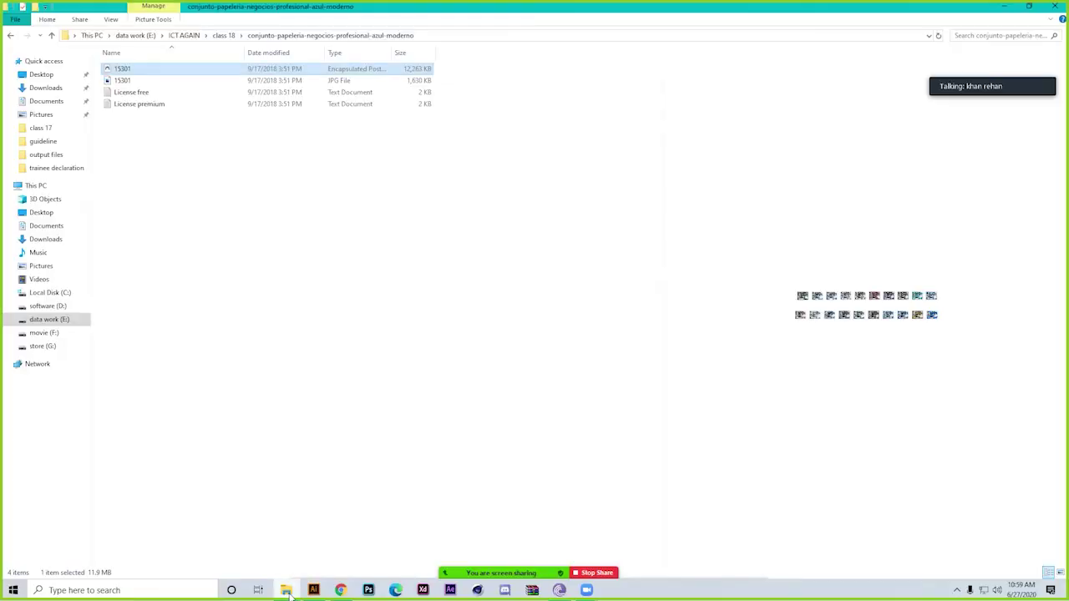
click(184, 36)
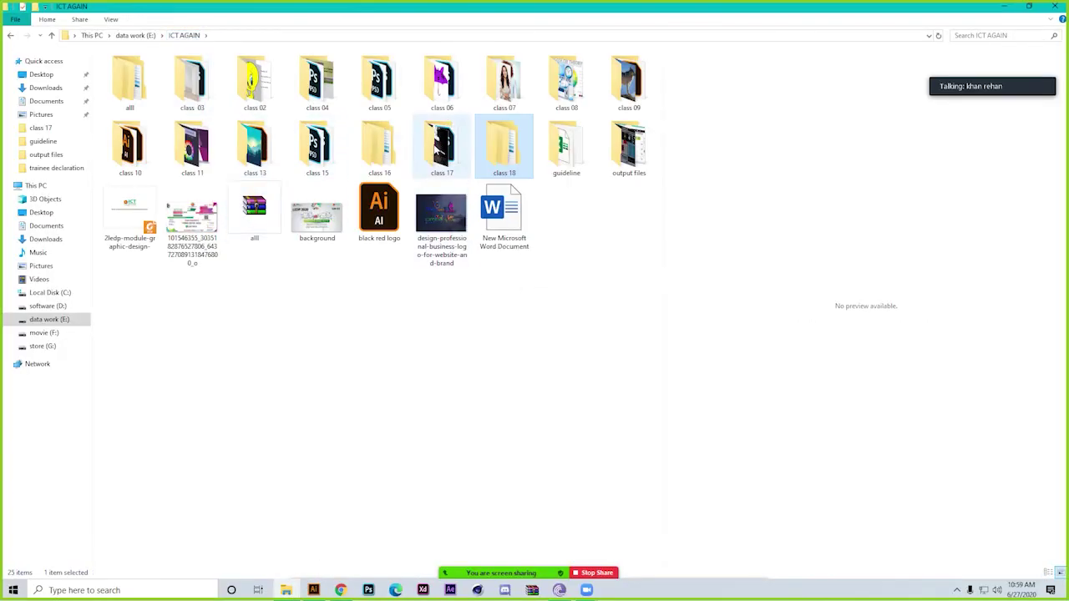
double_click(424, 140)
click(190, 147)
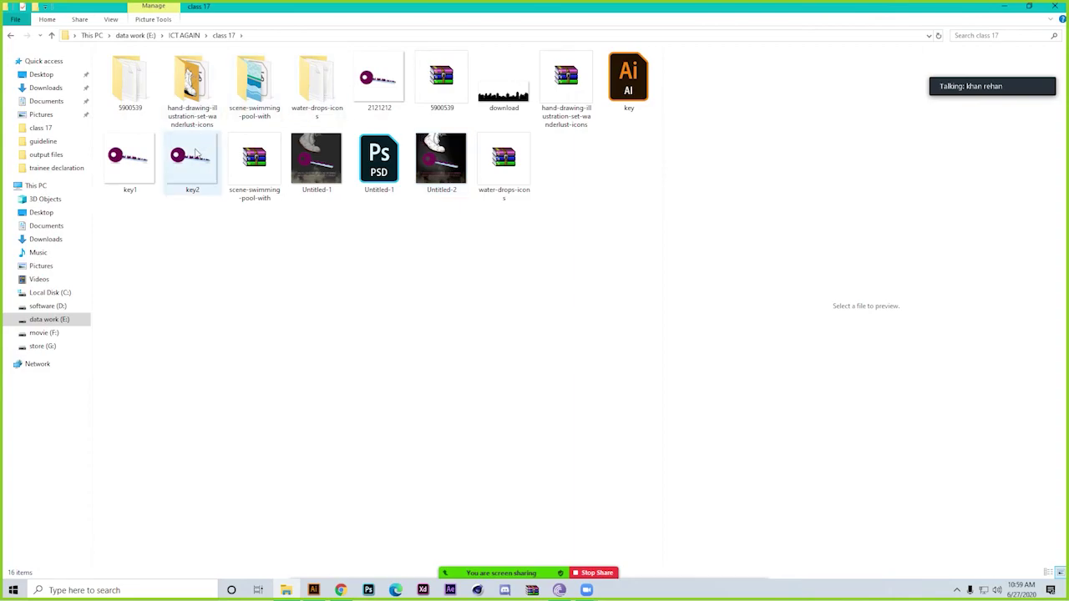
Go back through the class folders to class 15 and open its bird work folder.
key(alt+Up)
key(Left)
key(Return)
key(alt+Up)
key(Left)
key(Return)
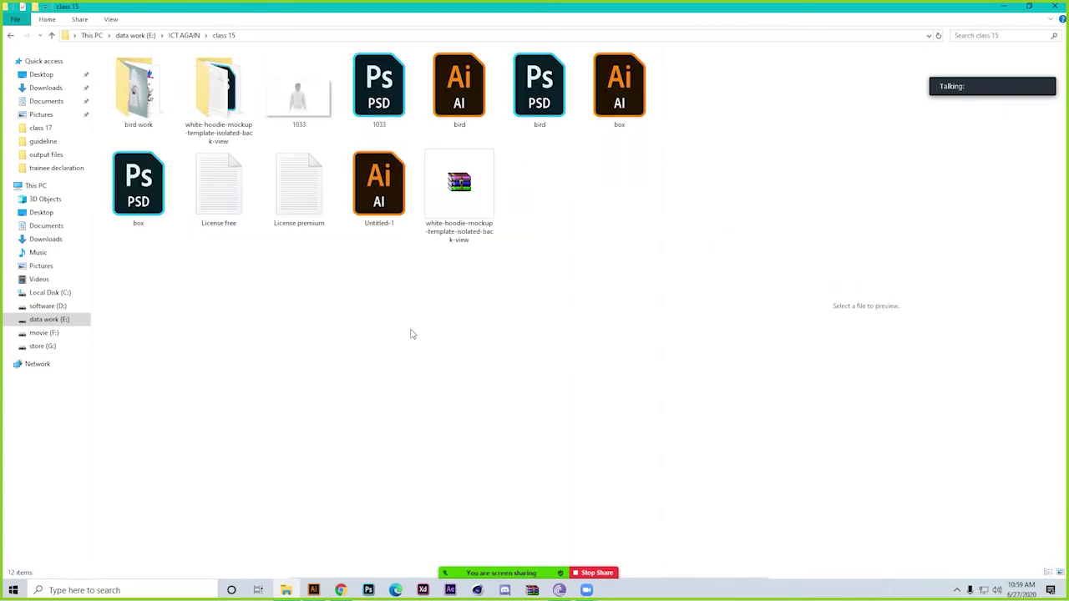
double_click(138, 92)
click(368, 125)
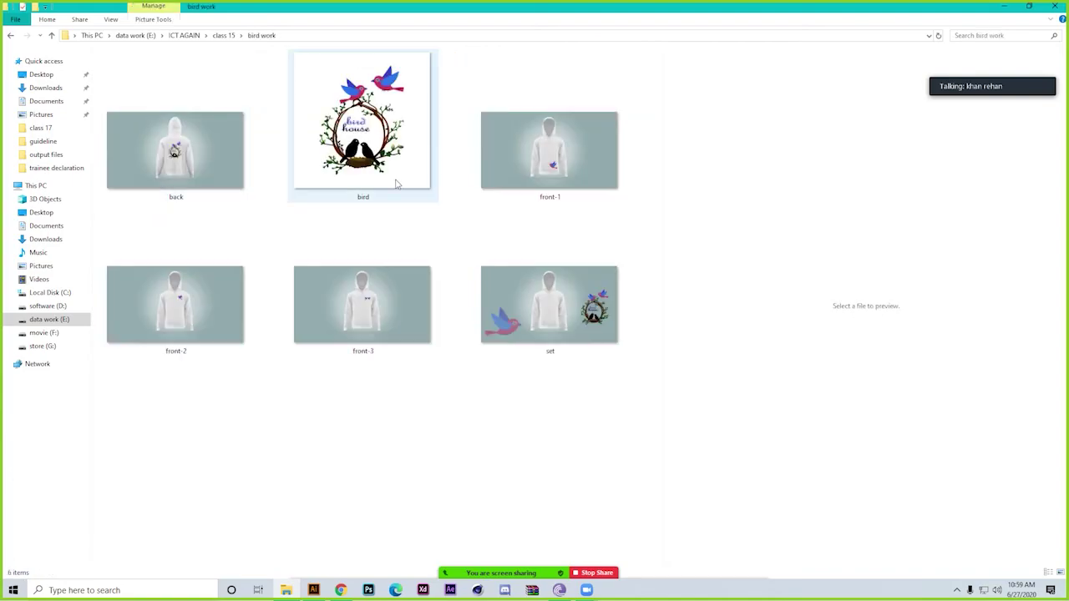
Try placing the bird house image in the Illustrator document and scaling it down.
drag(363, 125, 457, 357)
key(ctrl+0)
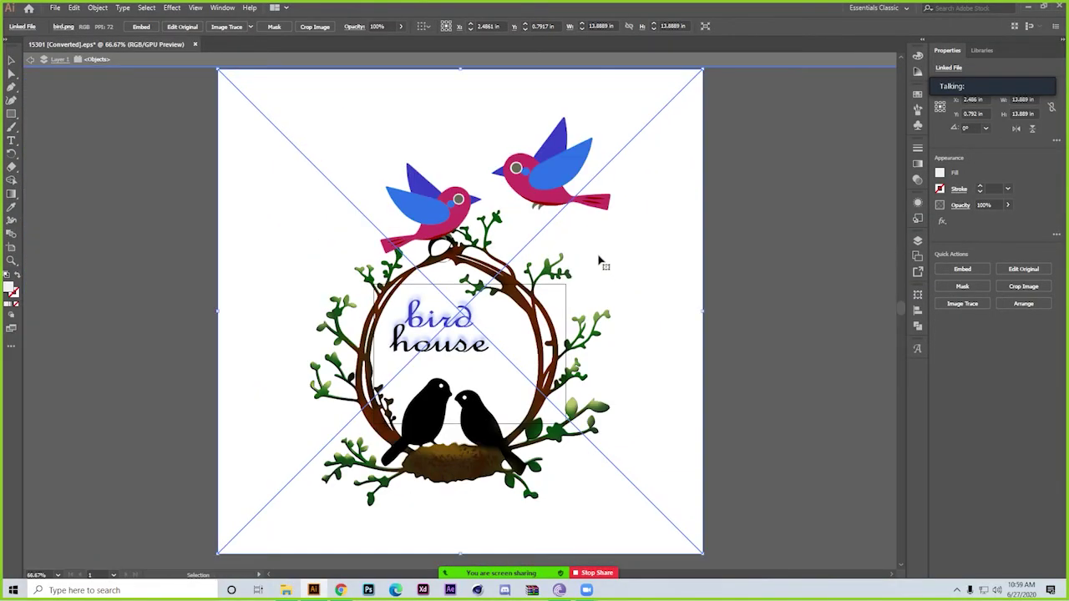
drag(702, 70, 650, 111)
Return to File Explorer, find the key image 2121212 in class 17 and place it in the Illustrator document.
click(285, 591)
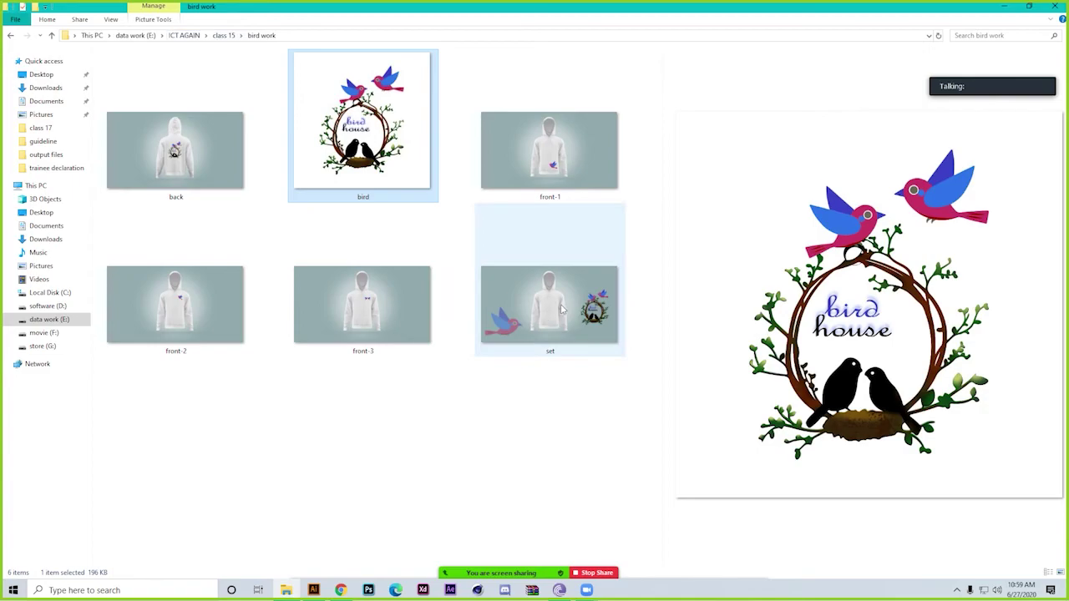
click(223, 36)
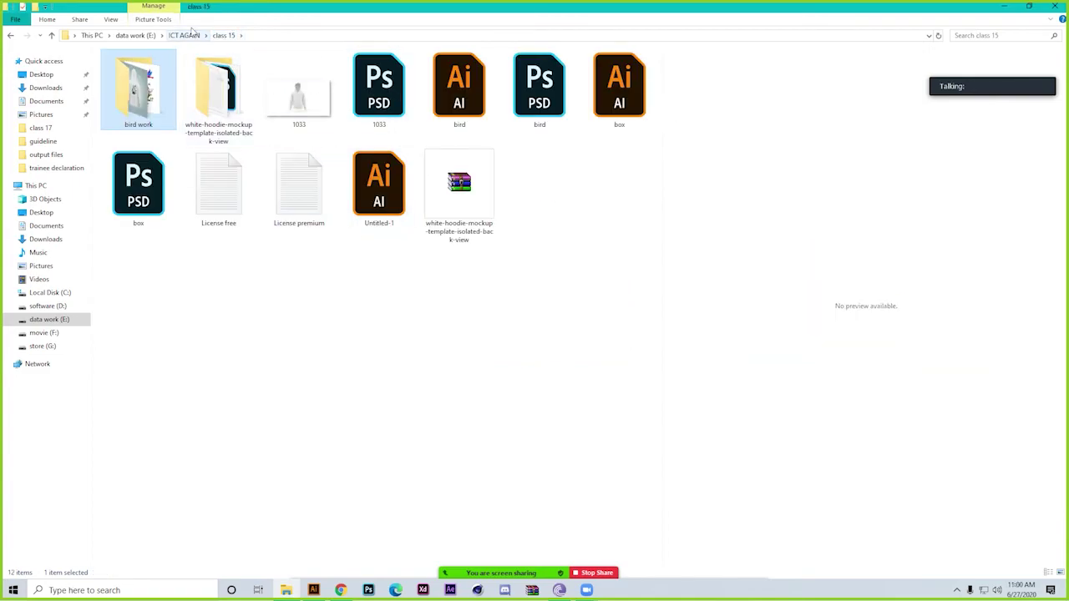
click(185, 36)
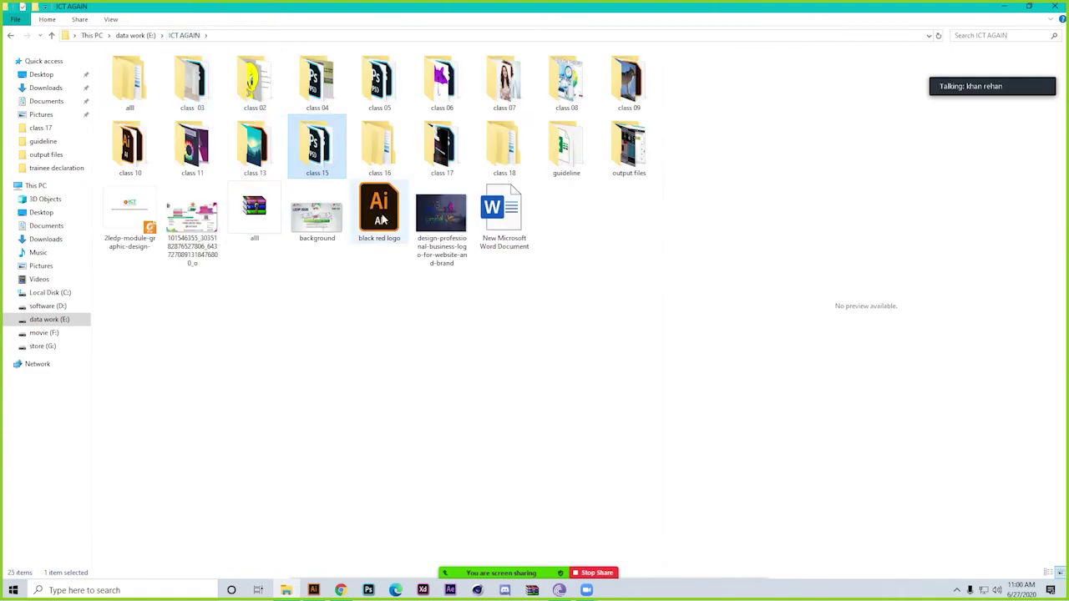
double_click(465, 166)
click(399, 94)
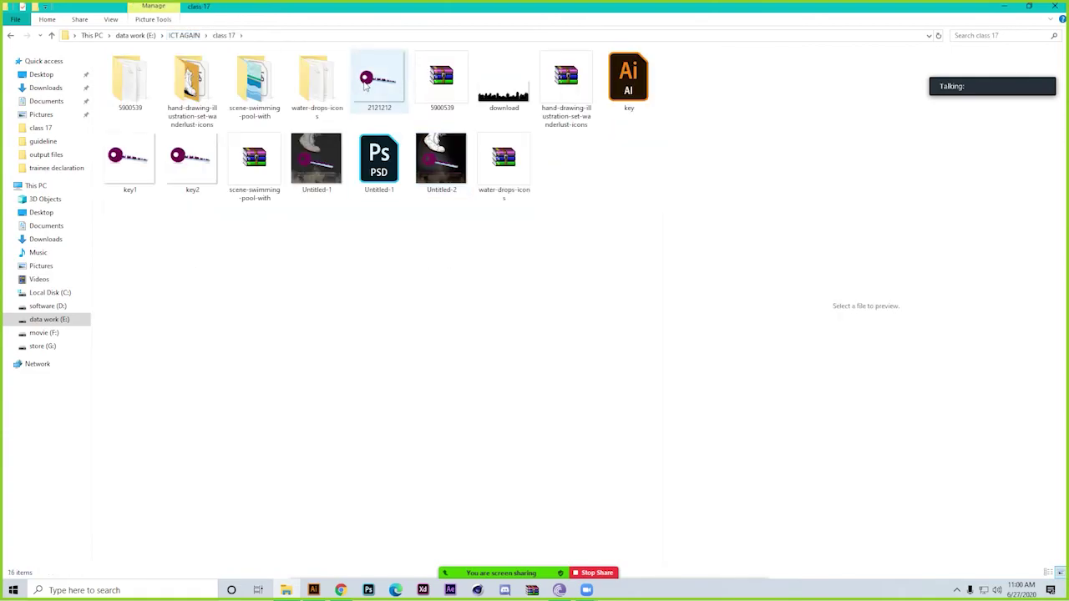
drag(369, 67, 440, 376)
drag(882, 384, 412, 352)
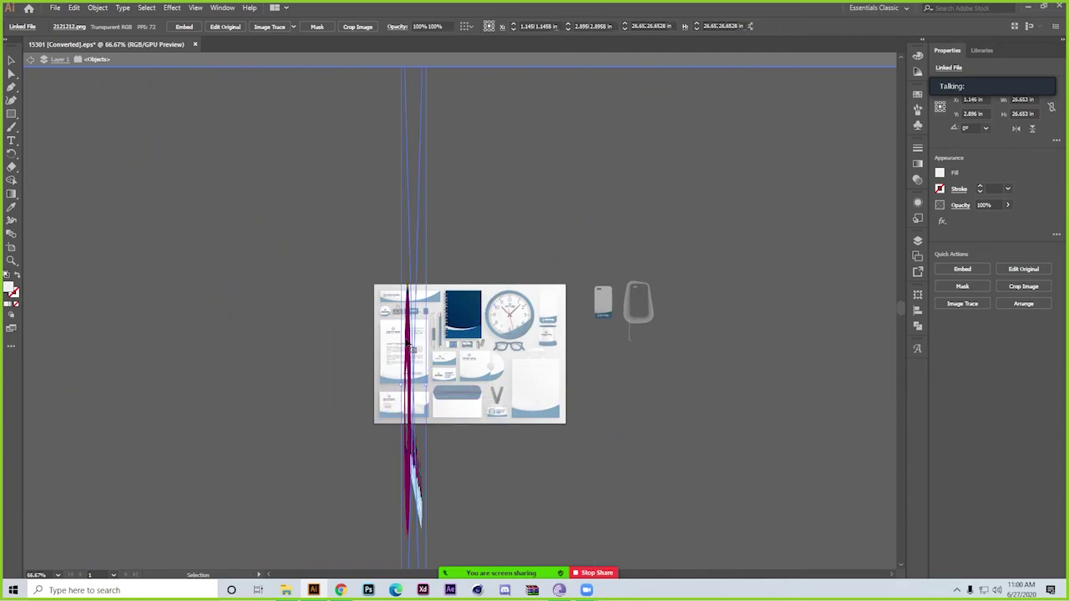
scroll(442, 346, up, 2)
key(ctrl+z)
Set the placed key image's width and height to 2 in each.
scroll(248, 243, down, 1)
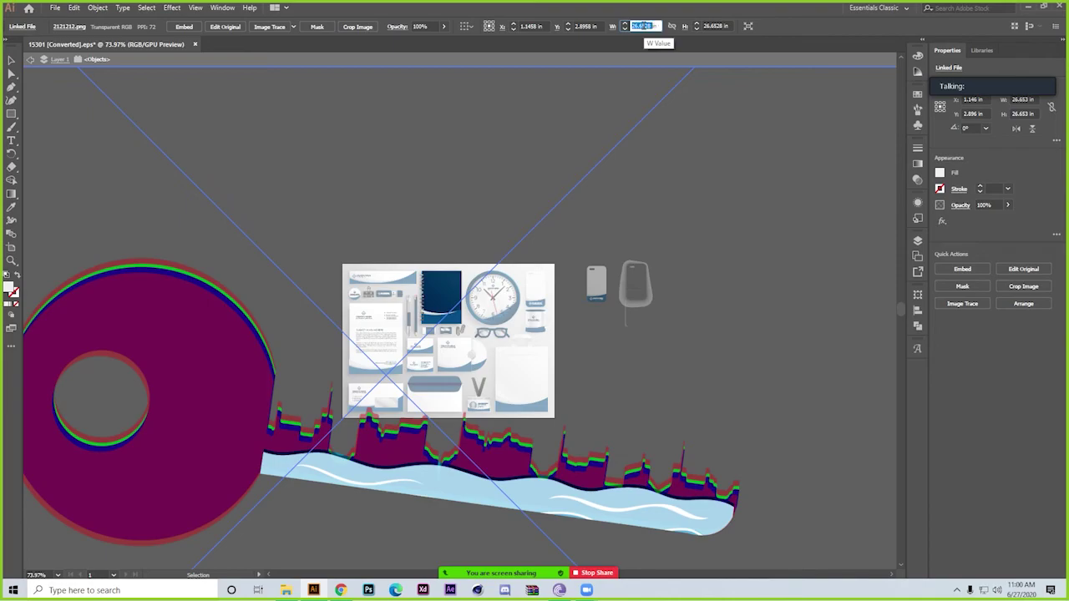
text(1)
key(Return)
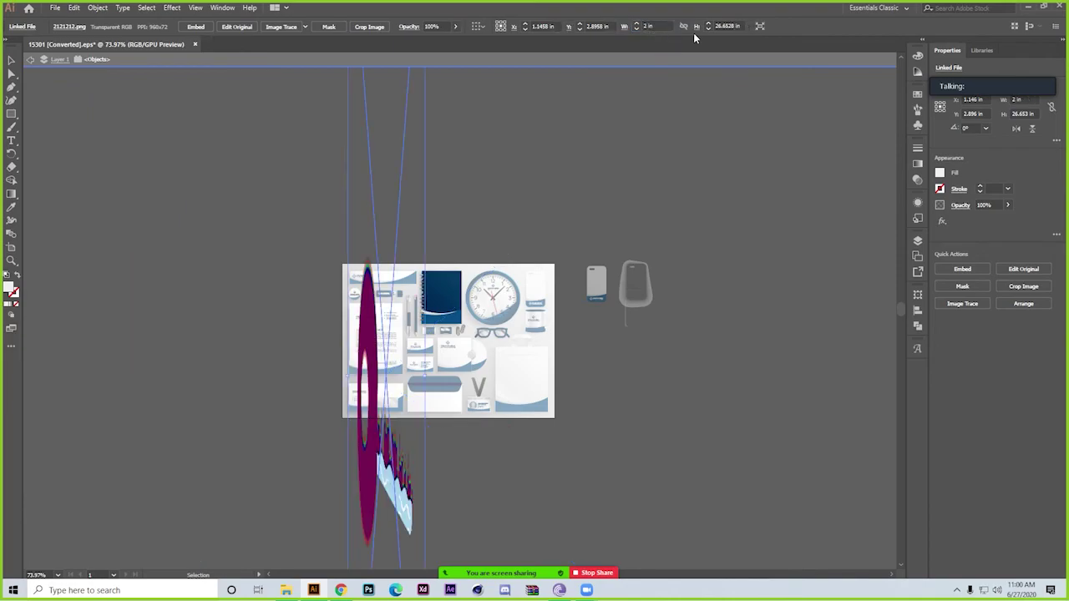
click(716, 27)
text(2)
key(Return)
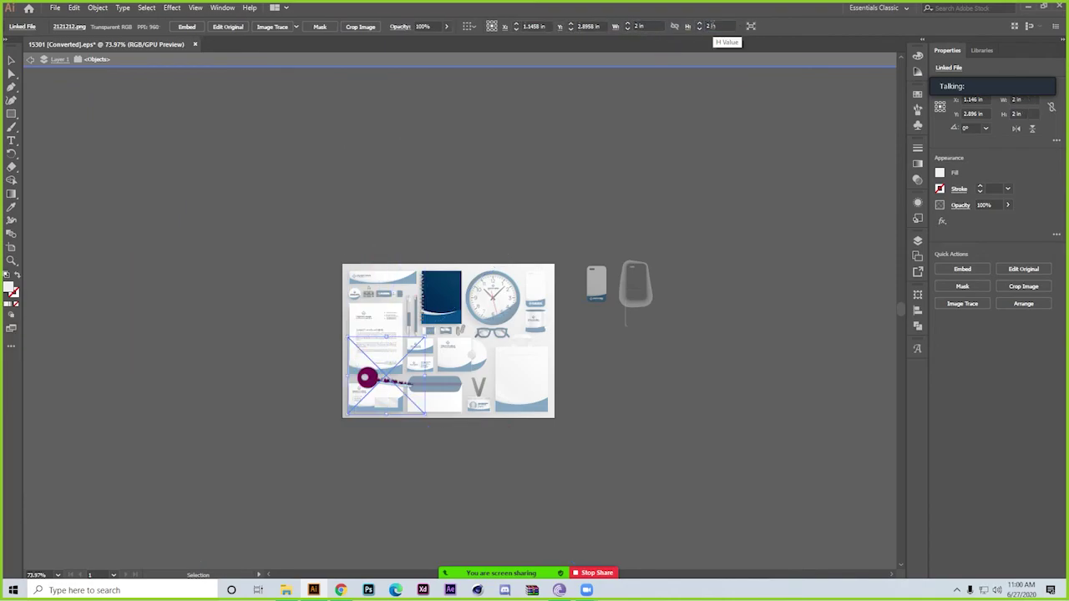
Move the key image onto the notebook cover and scale it down proportionally to about 1.12 in.
scroll(422, 371, up, 2)
drag(384, 393, 473, 244)
scroll(472, 244, up, 3)
scroll(624, 378, up, 1)
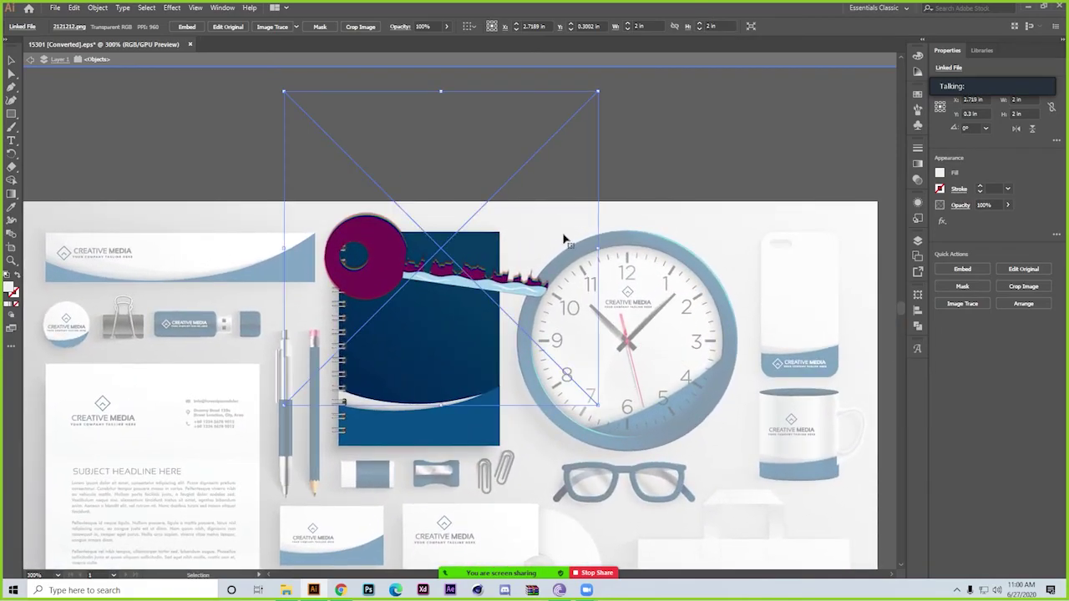
drag(601, 250, 528, 248)
drag(413, 256, 446, 288)
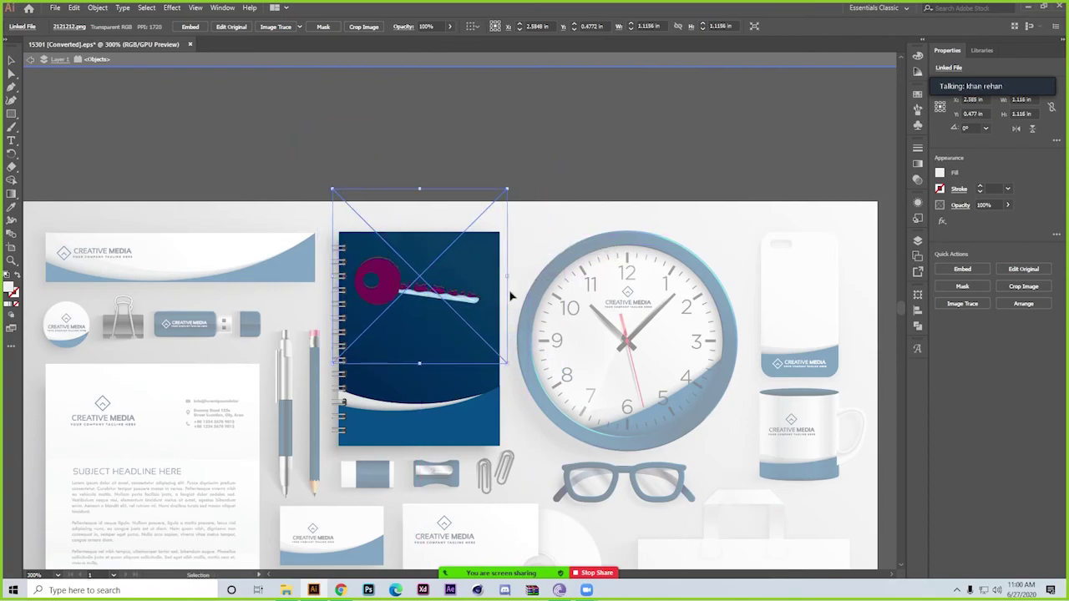
Shrink the key image to about 0.67 in and shift it closer to the notebook's spiral binding.
drag(508, 276, 469, 297)
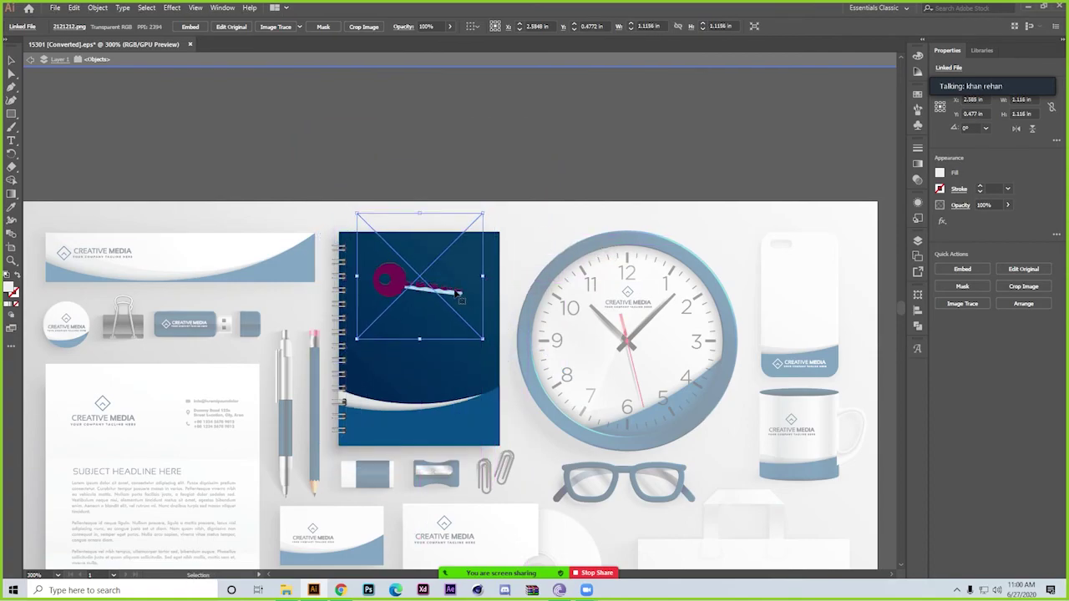
drag(399, 285, 375, 273)
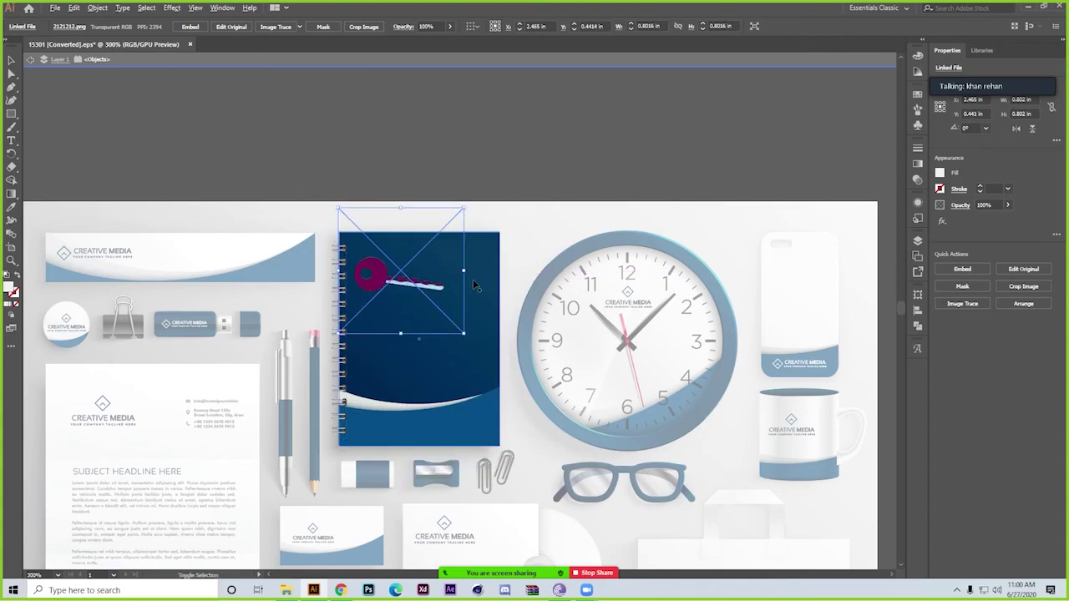
drag(465, 271, 454, 272)
scroll(412, 274, up, 2)
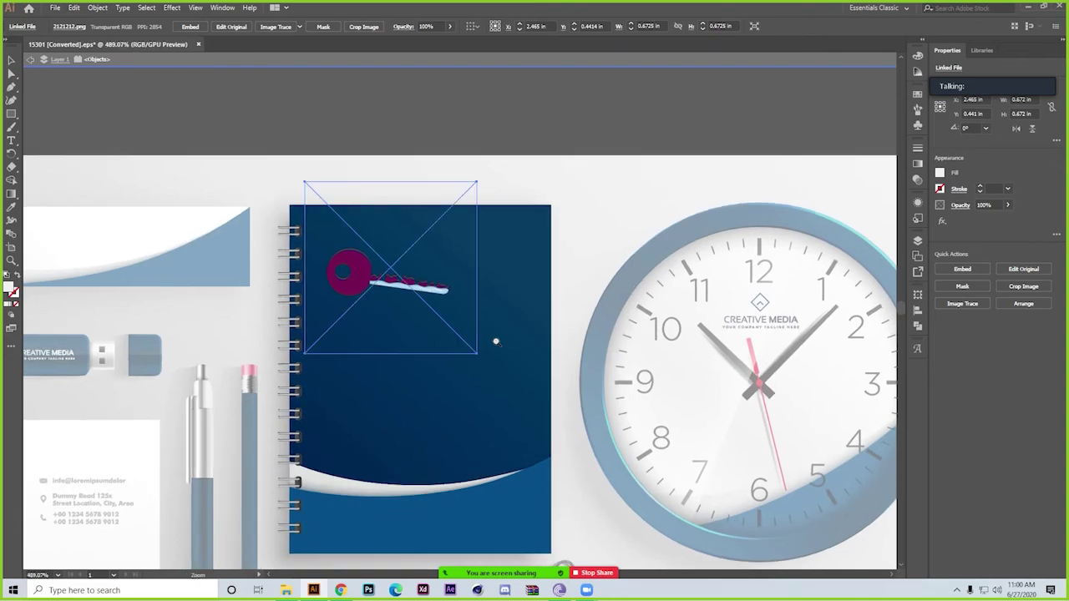
Scale the key image to about 0.6 in, move it onto the blue band at the notebook's bottom and deselect it.
drag(493, 339, 487, 300)
drag(481, 223, 466, 227)
drag(361, 237, 340, 487)
click(492, 120)
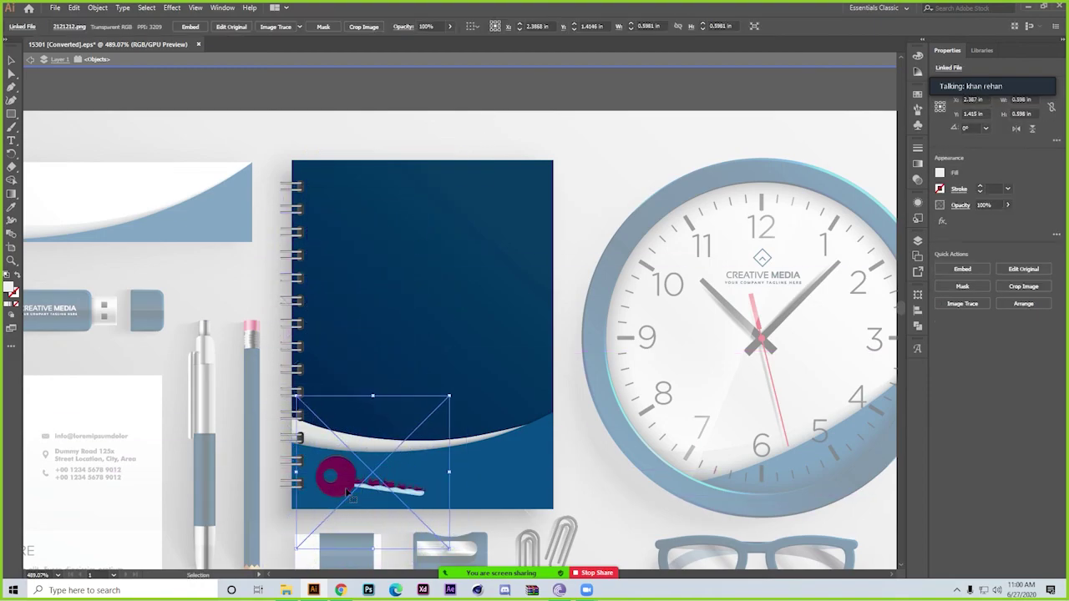
click(683, 133)
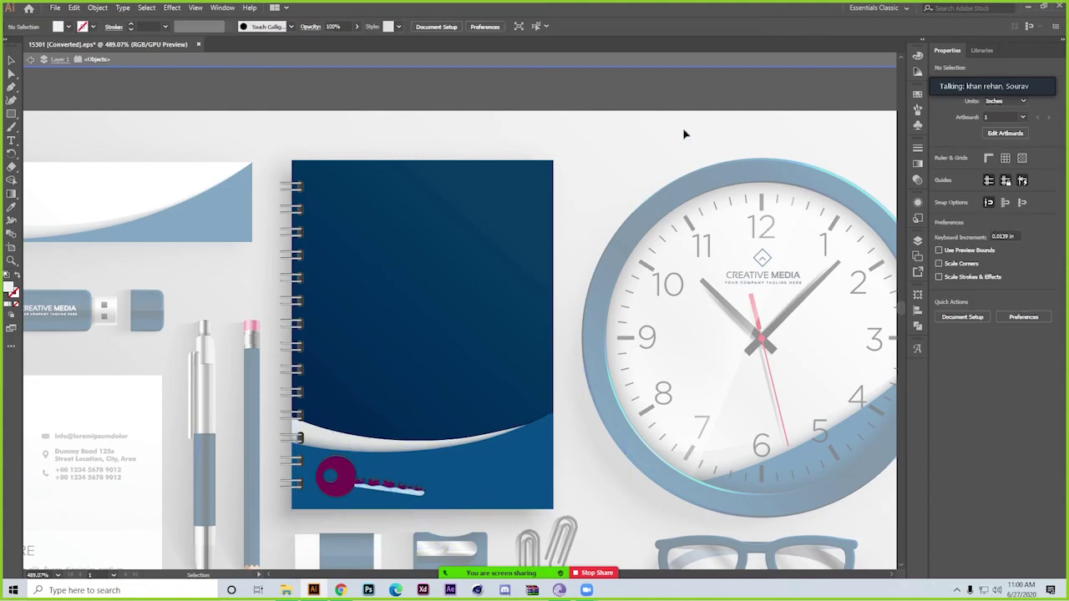
Exit the notebook group's isolation mode.
double_click(618, 89)
scroll(614, 125, down, 2)
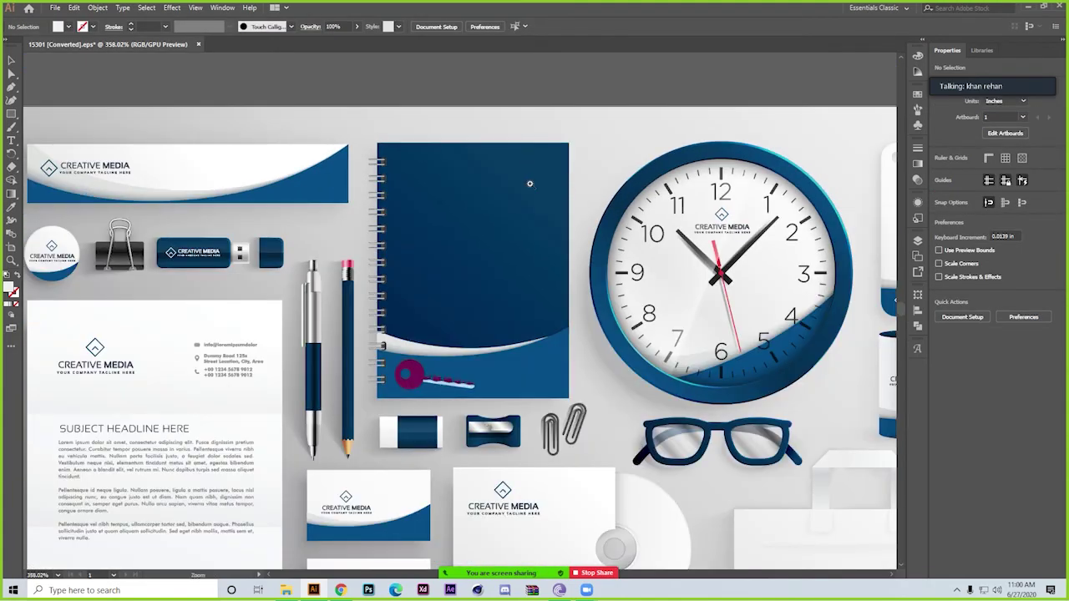
scroll(585, 167, down, 2)
scroll(592, 288, down, 3)
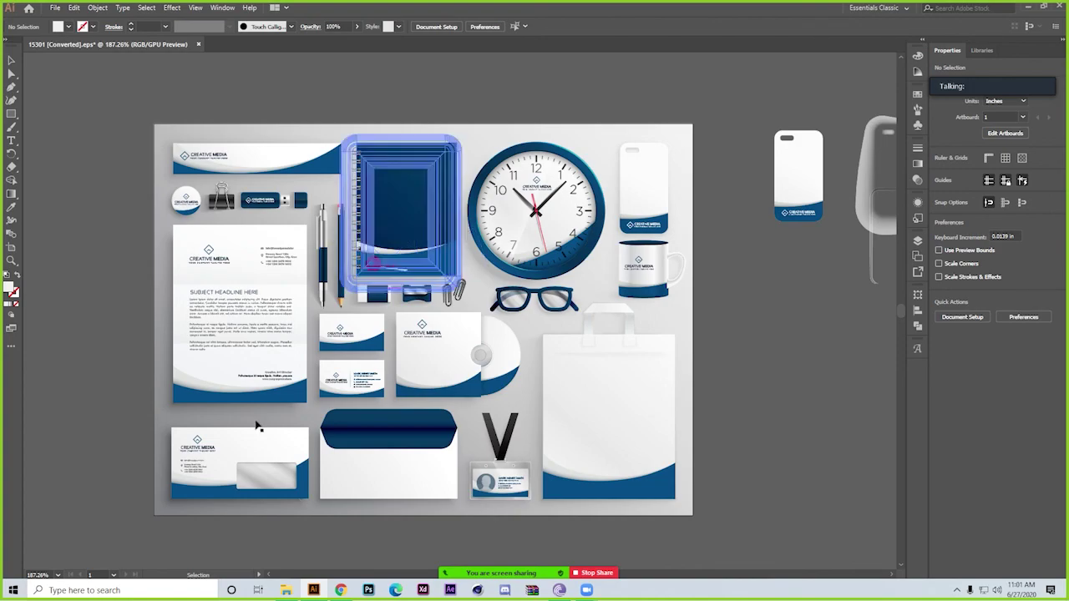
drag(183, 256, 471, 350)
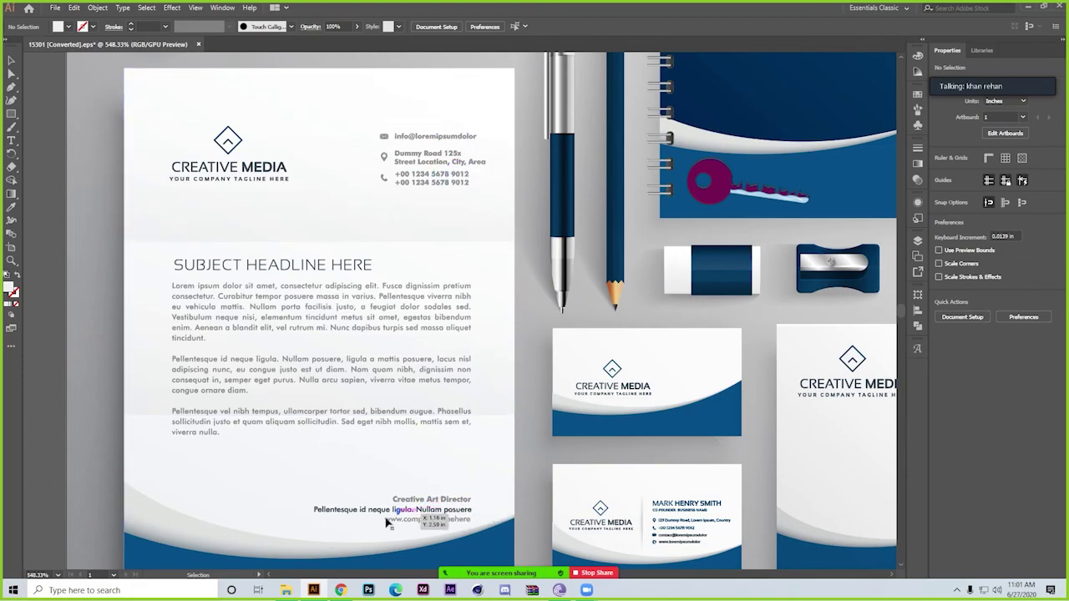
click(208, 354)
click(591, 264)
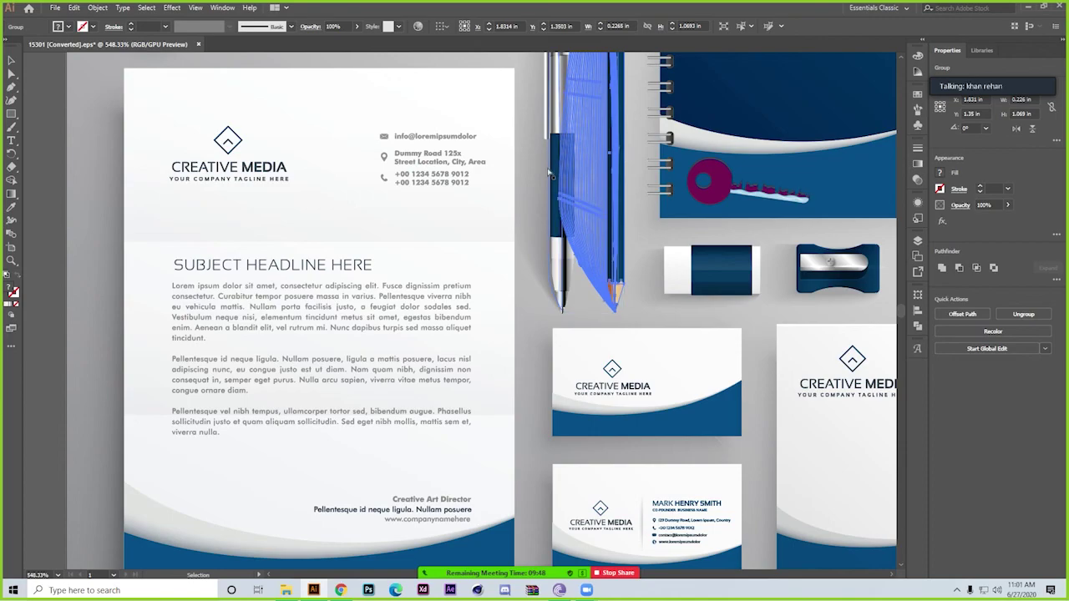
Select the spiral notebook group instead of the pencil.
key(ctrl+minus)
key(v)
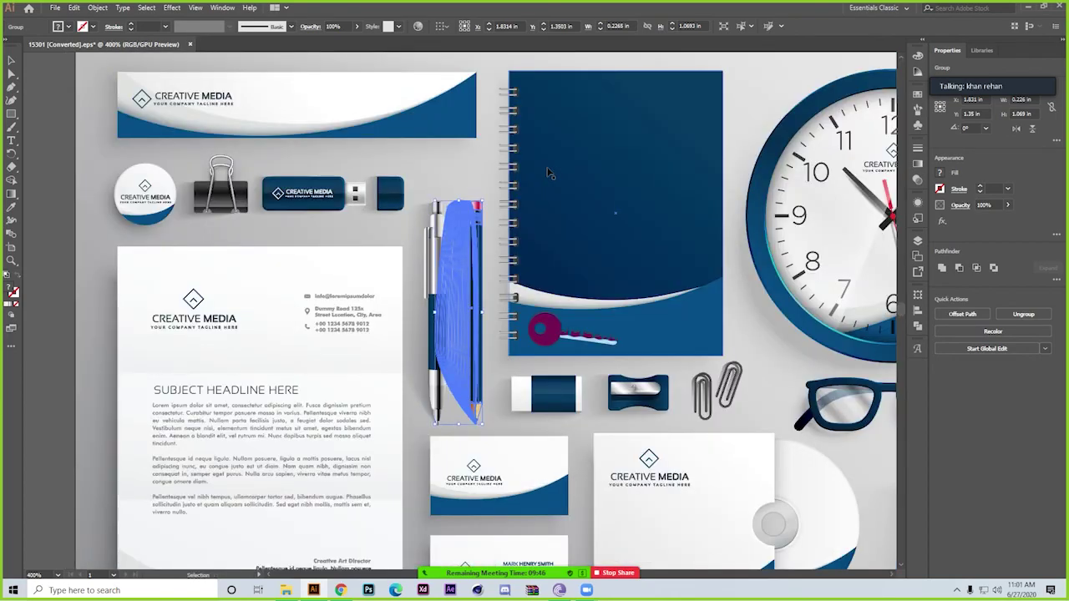
click(566, 196)
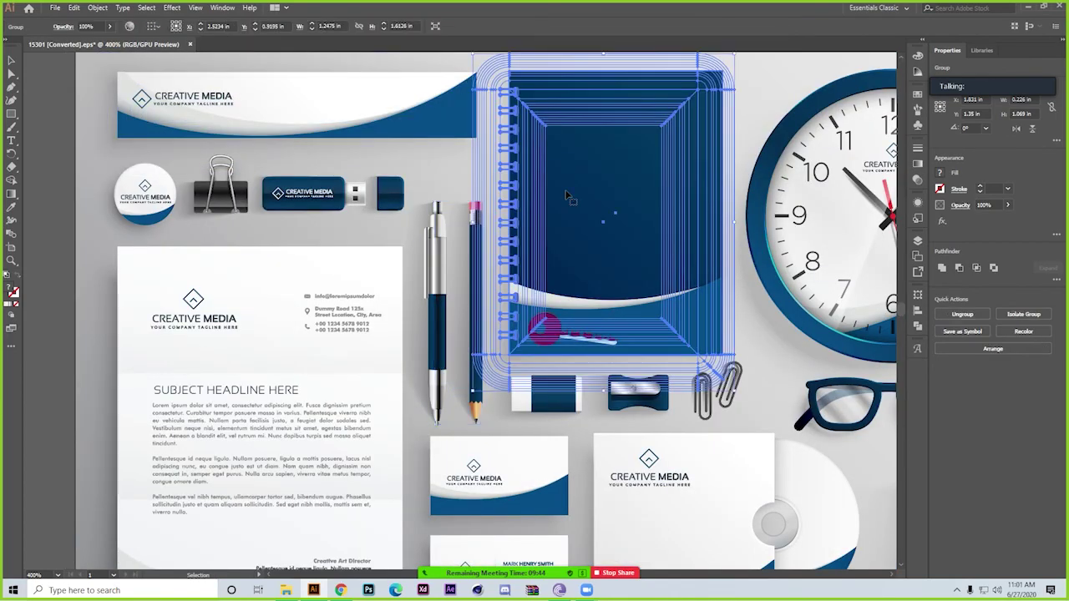
Recolor the notebook's dark blue cover path to dark purple, at about hue 294° and saturation 81%.
double_click(566, 195)
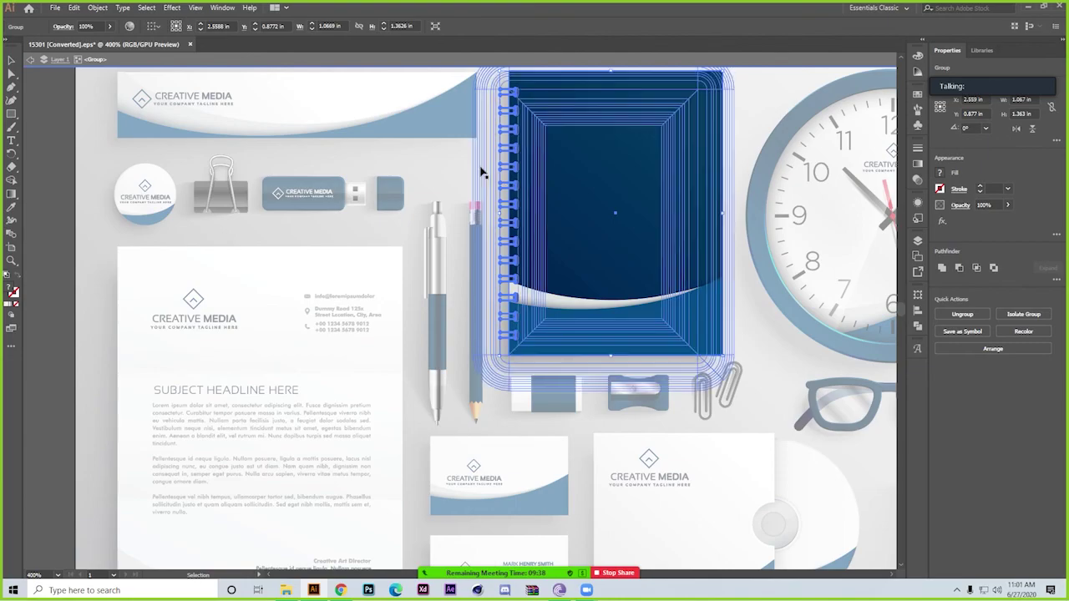
double_click(629, 233)
click(628, 227)
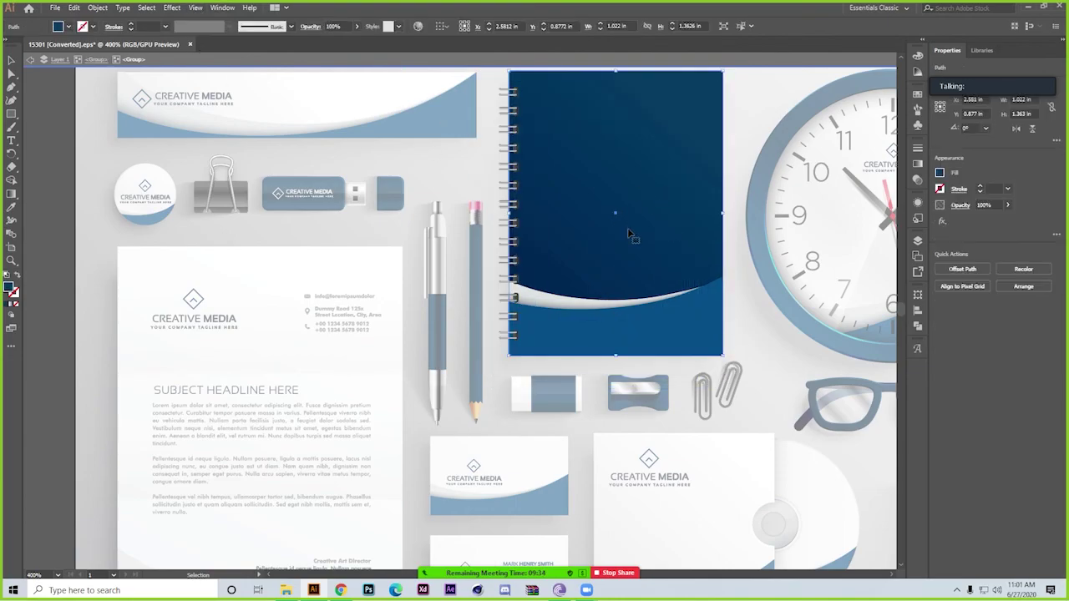
click(419, 26)
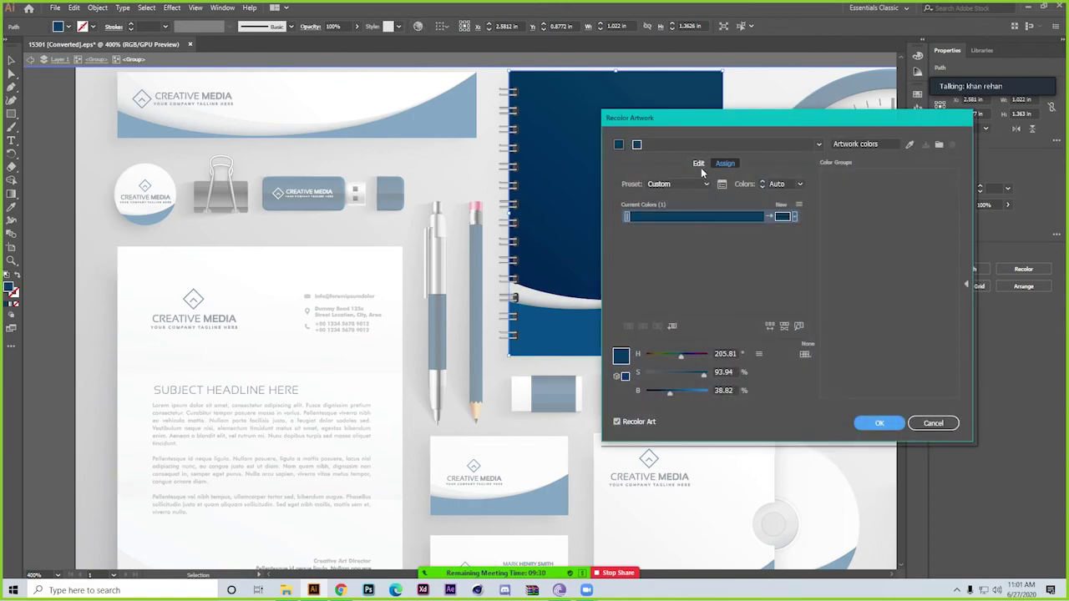
click(699, 164)
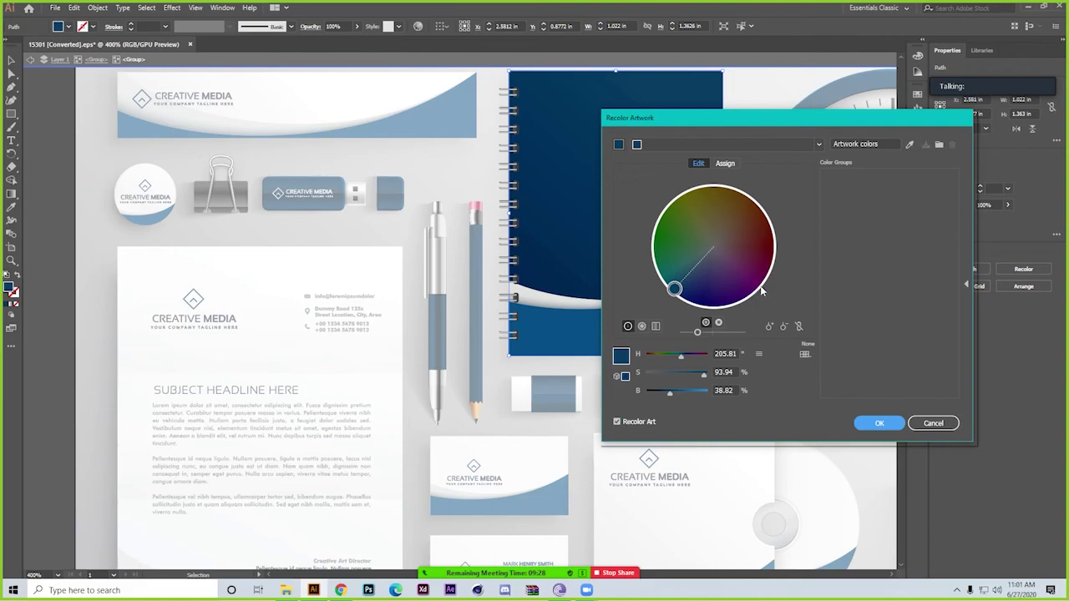
drag(675, 289, 758, 290)
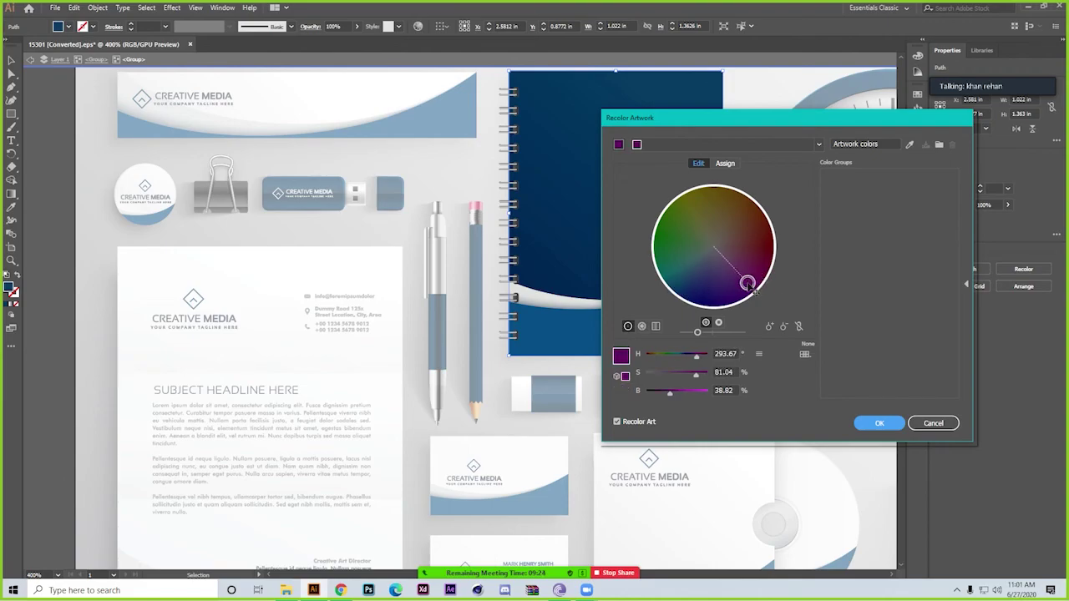
click(879, 424)
Isolate the blue wave shape inside the notebook's lower clip group and recolor it to deep violet.
click(677, 330)
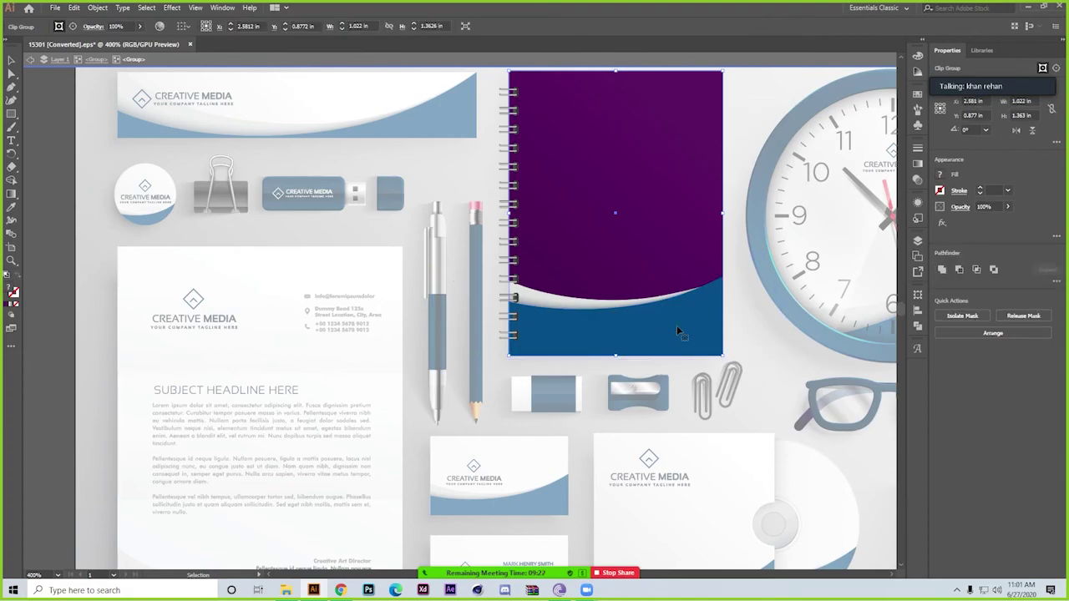
key(ctrl+shift+a)
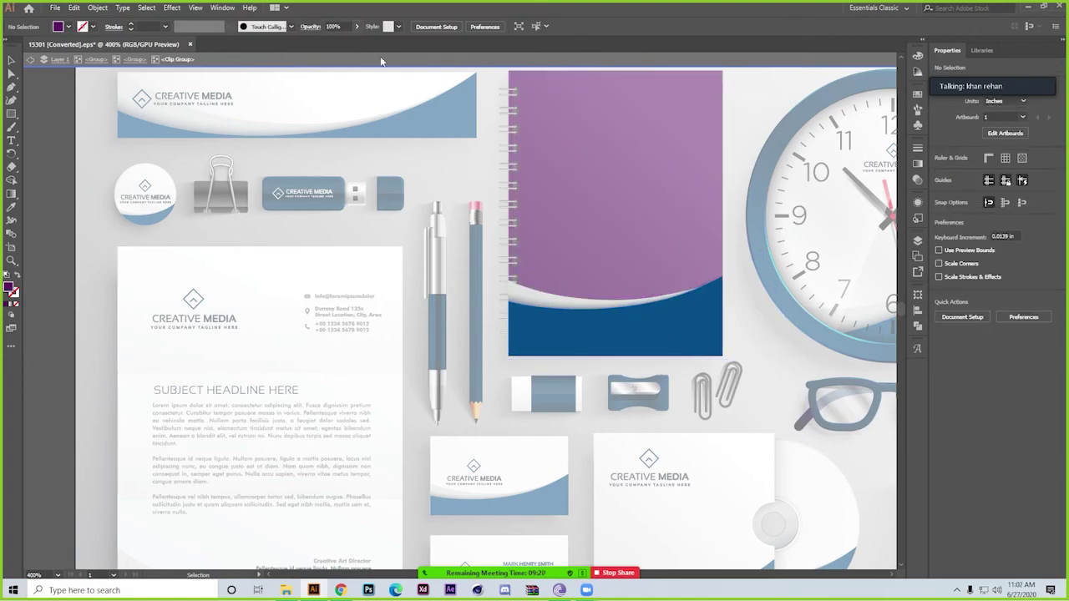
click(711, 326)
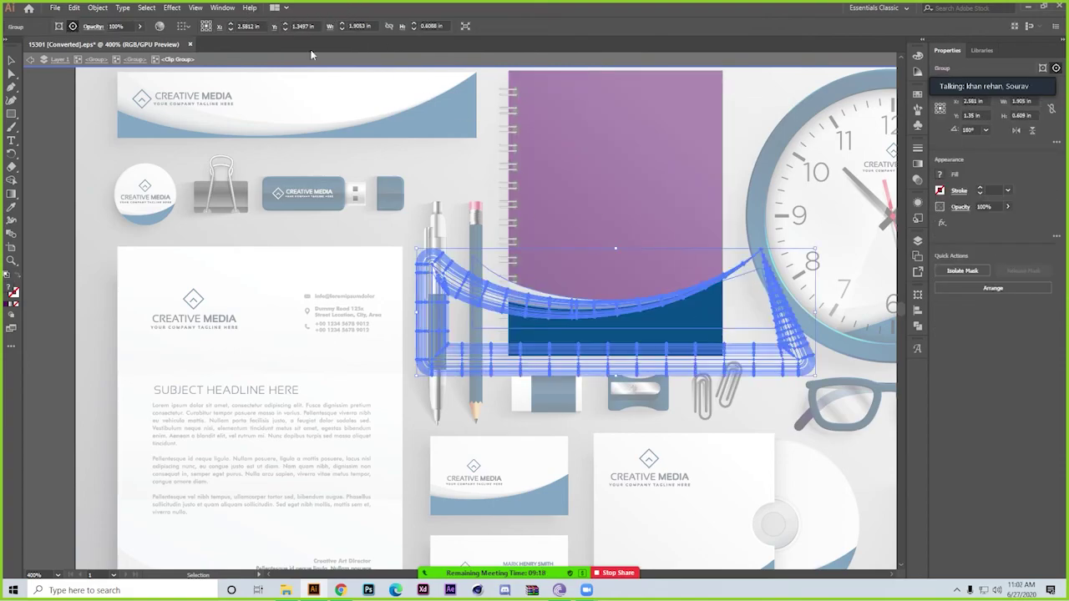
double_click(692, 319)
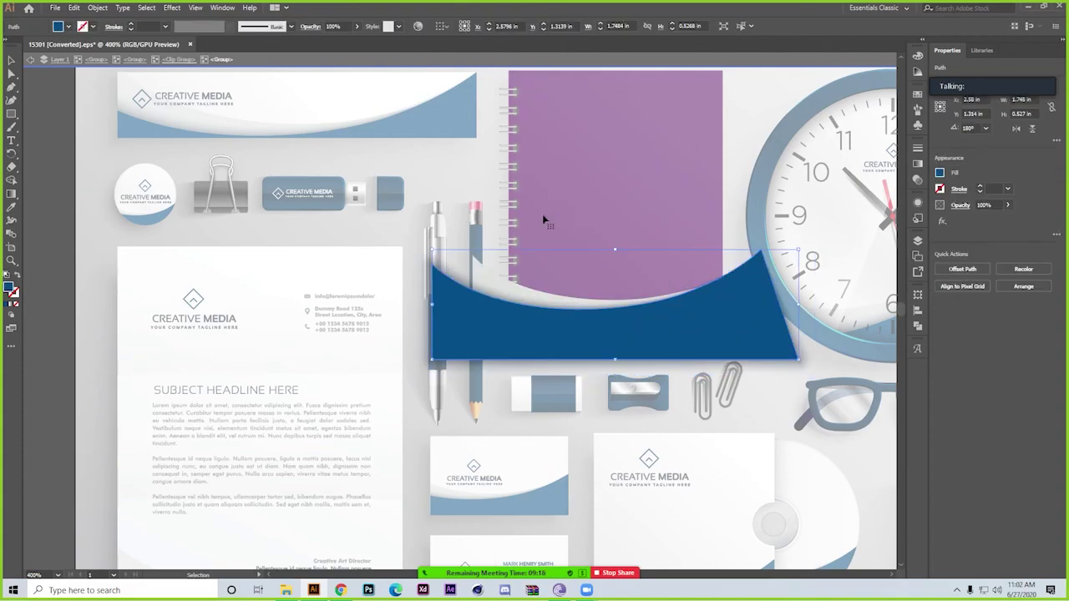
click(418, 26)
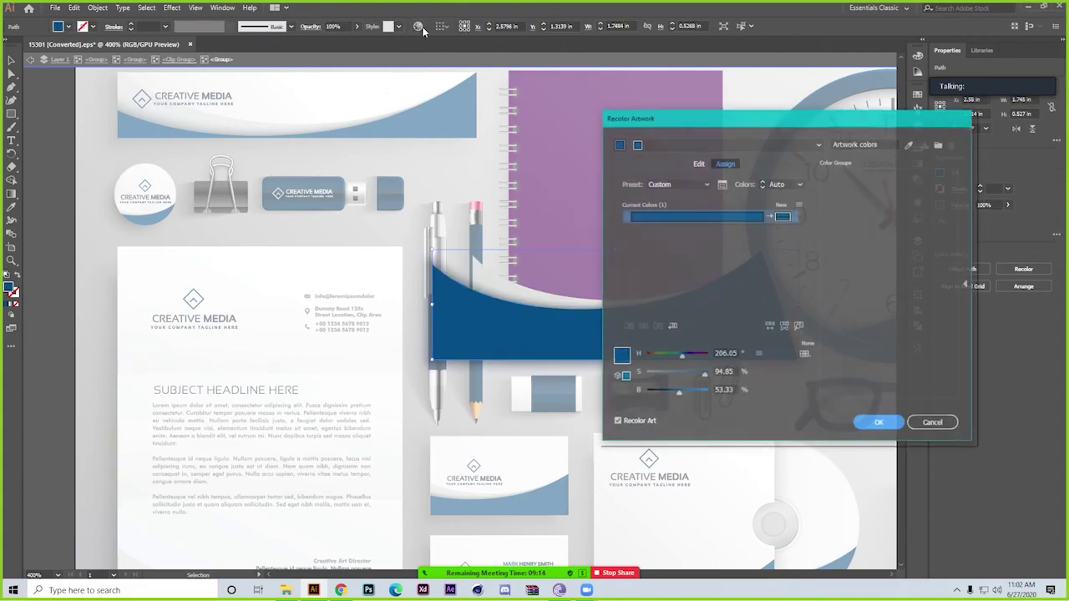
click(698, 163)
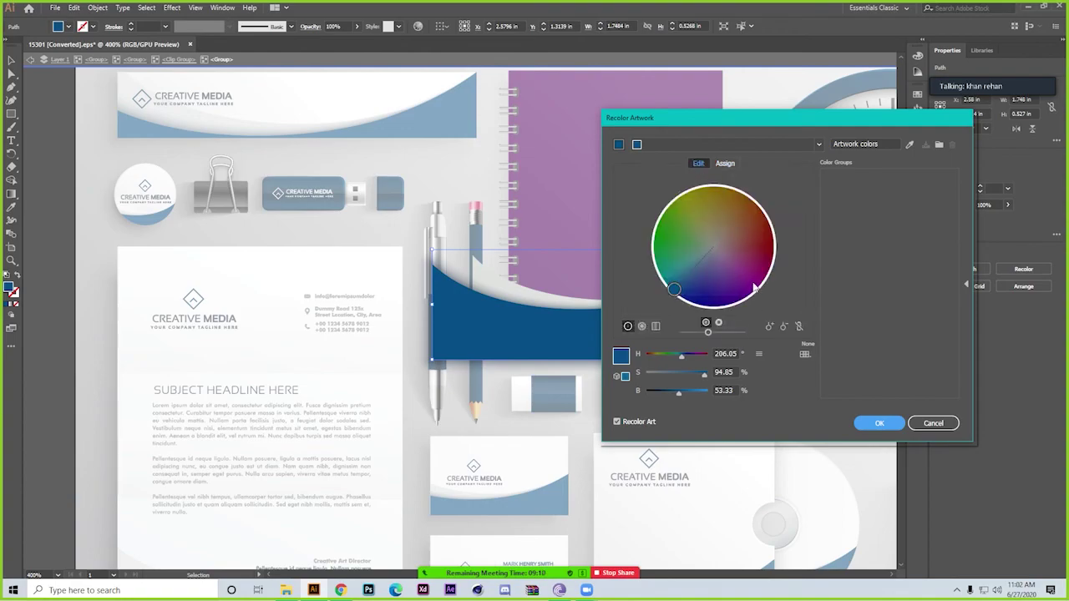
mouse_move(678, 290)
mouse_down()
mouse_move(760, 296)
mouse_move(743, 302)
mouse_move(764, 327)
mouse_up()
click(880, 423)
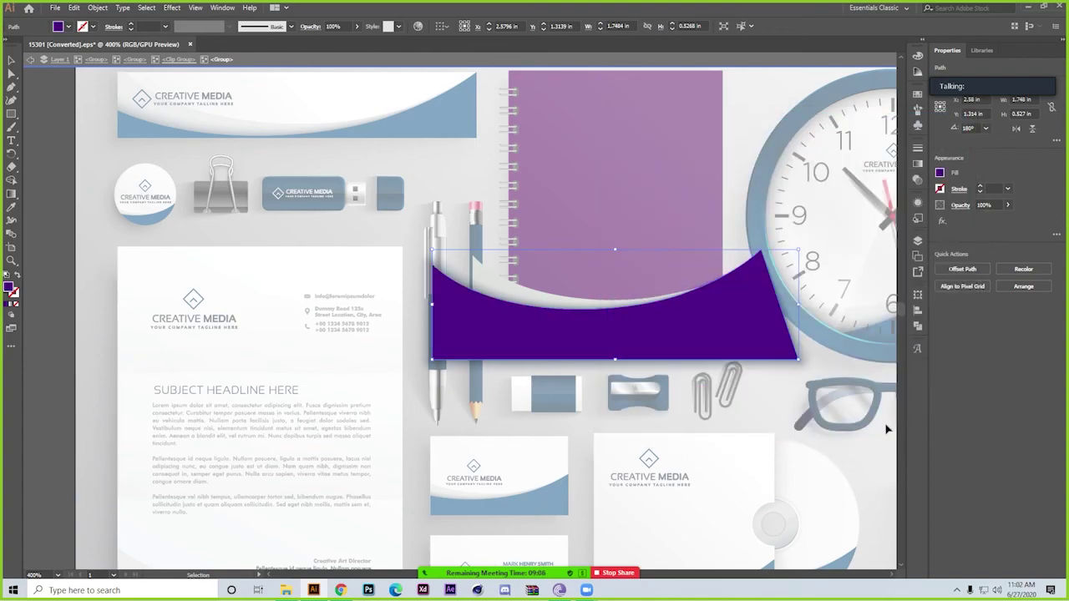
Exit isolation mode and move the key image up onto the upper part of the purple notebook cover.
double_click(798, 415)
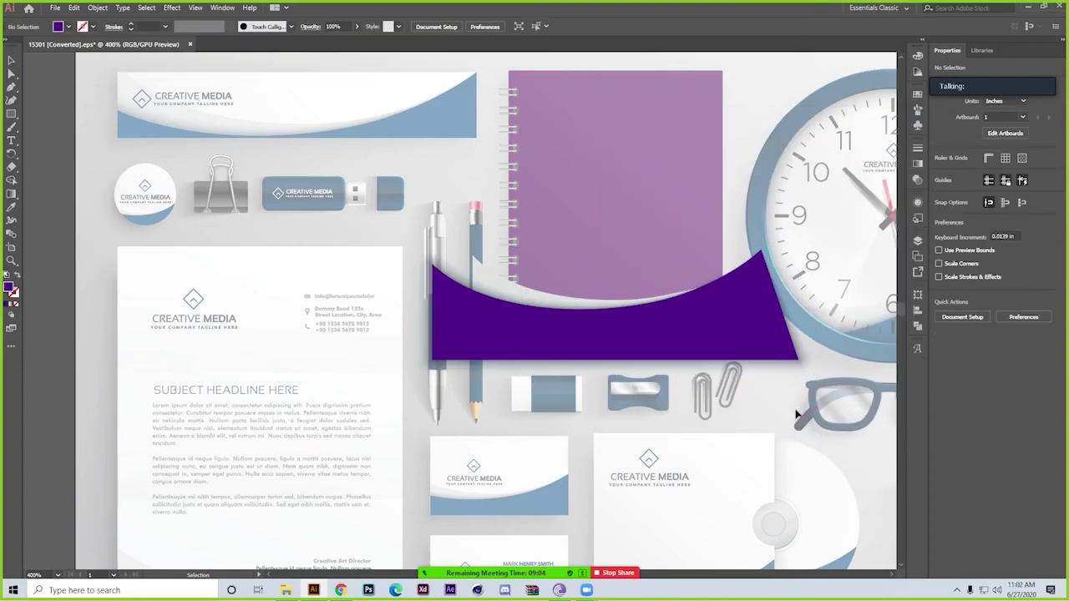
drag(554, 341, 557, 148)
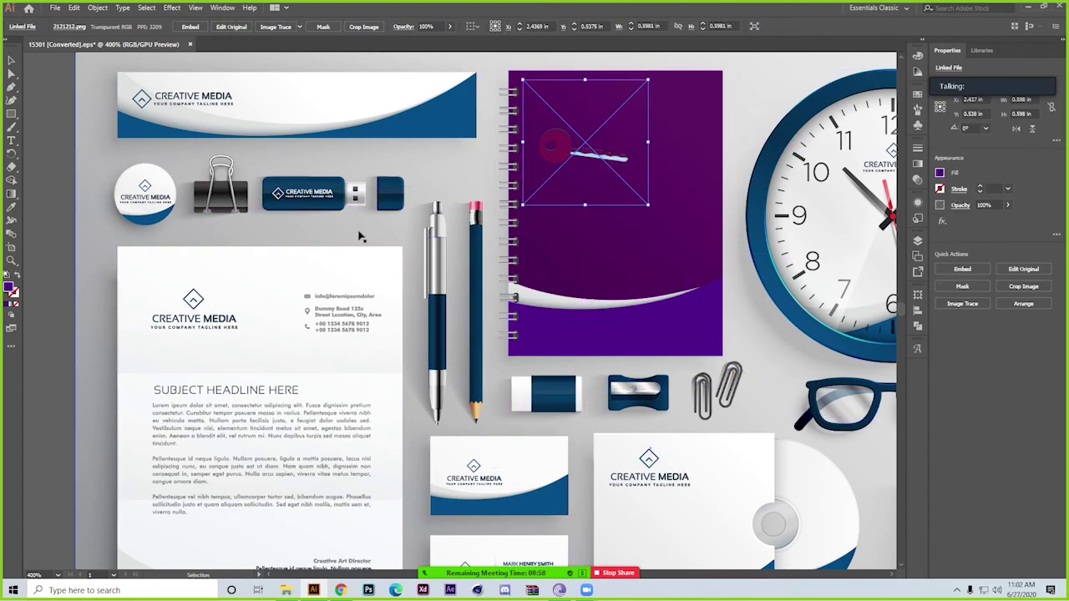
scroll(267, 205, down, 5)
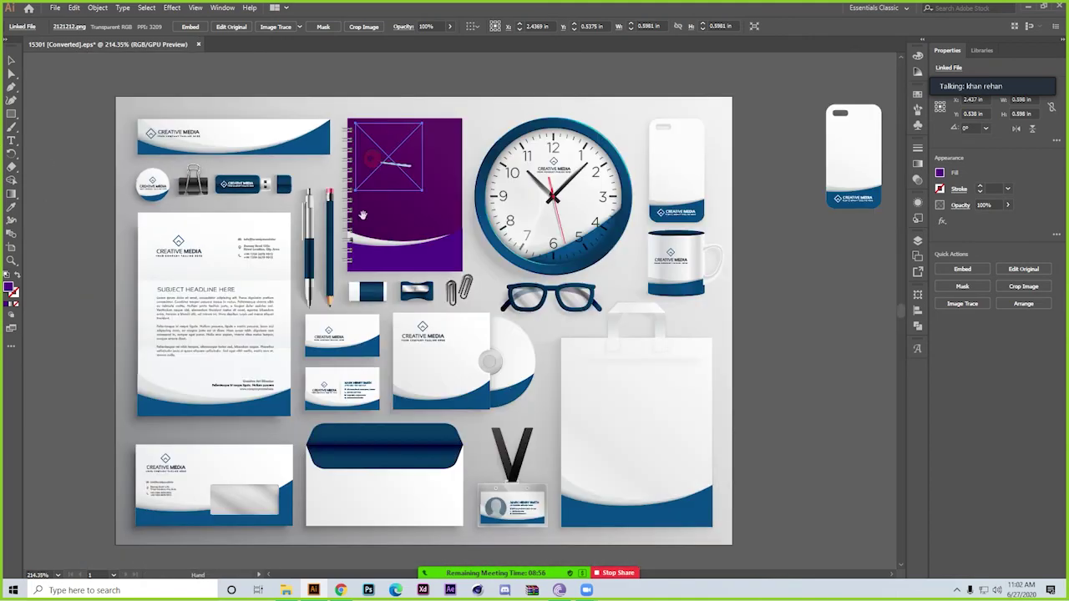
key(ctrl+shift+s)
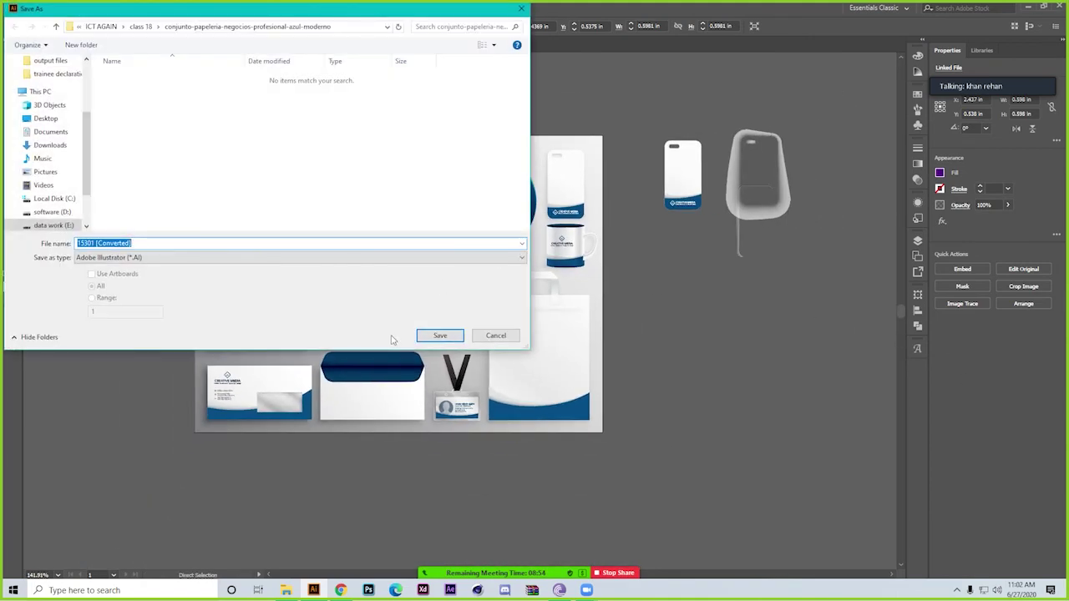
click(514, 340)
key(ctrl+w)
click(591, 310)
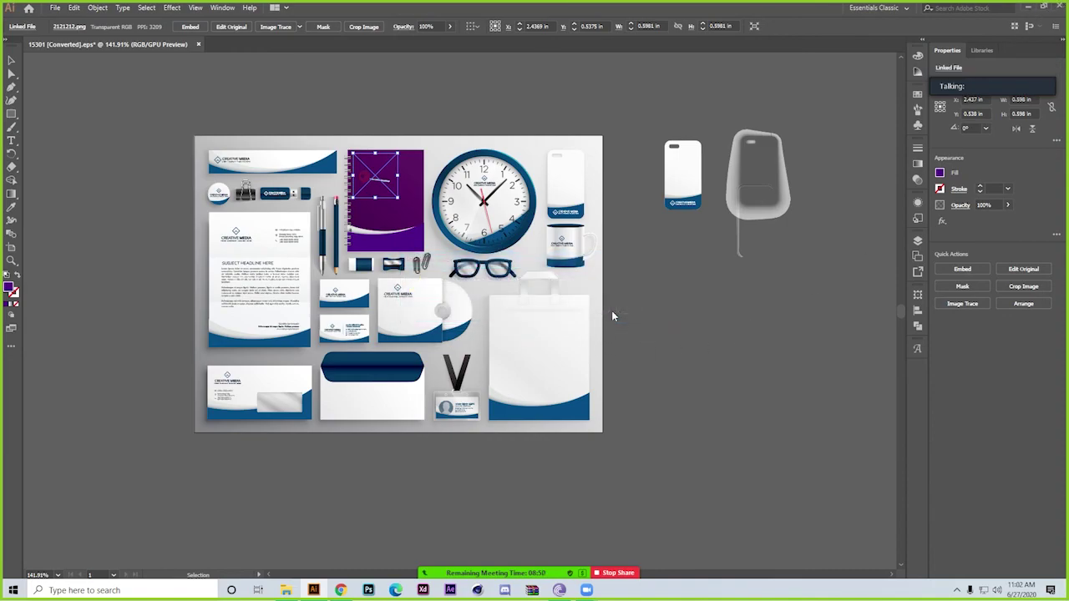
Switch to Chrome and browse the business stationery image results, previewing the orange bitti identity kit, a red branding kit and the yellow Lorem Ipsum set.
key(alt+Tab)
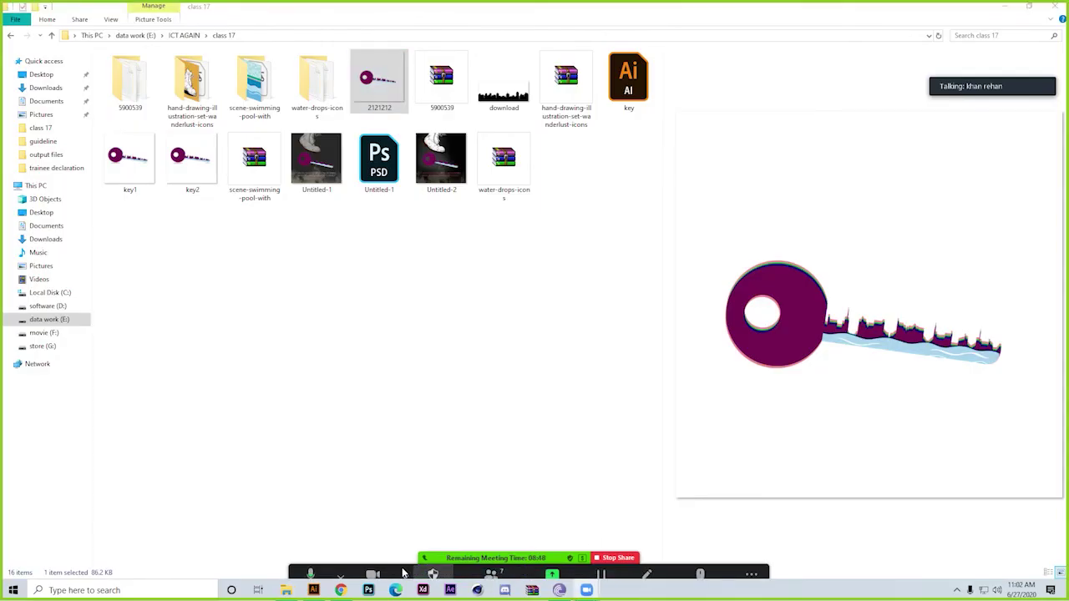
click(350, 589)
click(219, 9)
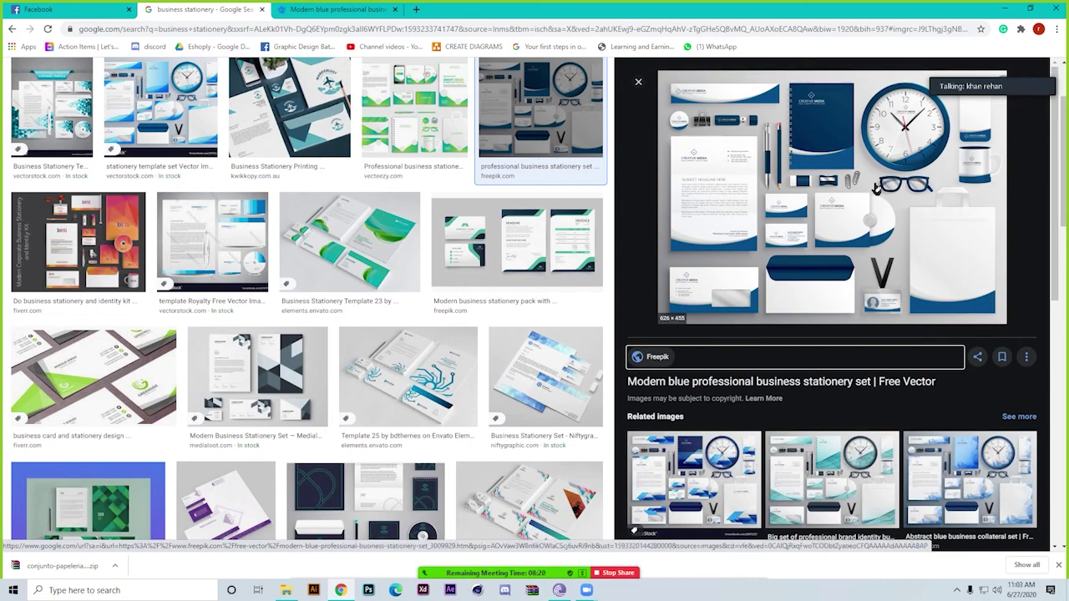
click(89, 261)
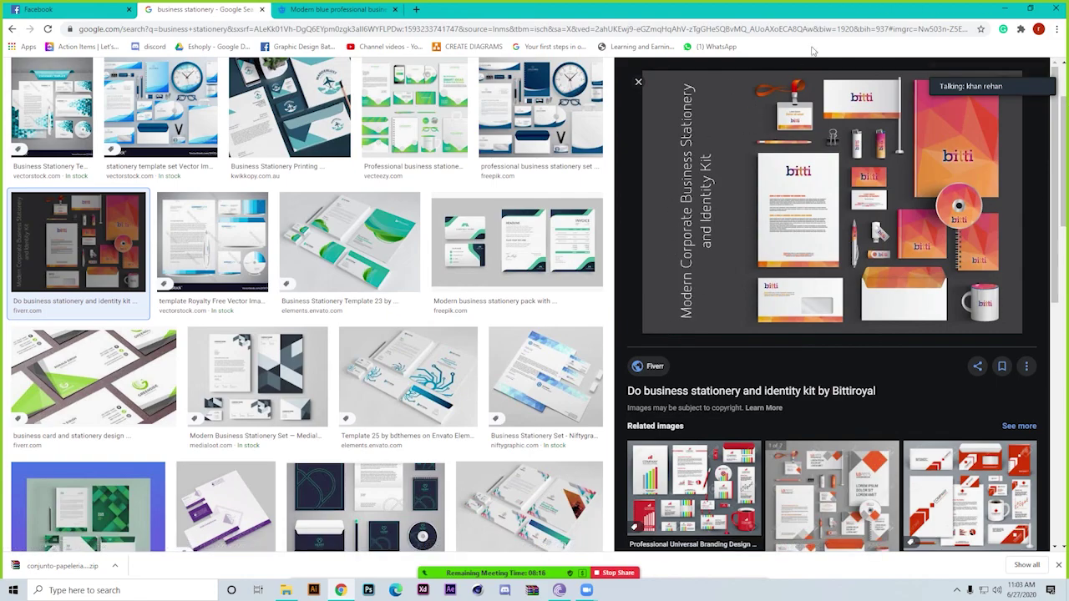
click(911, 504)
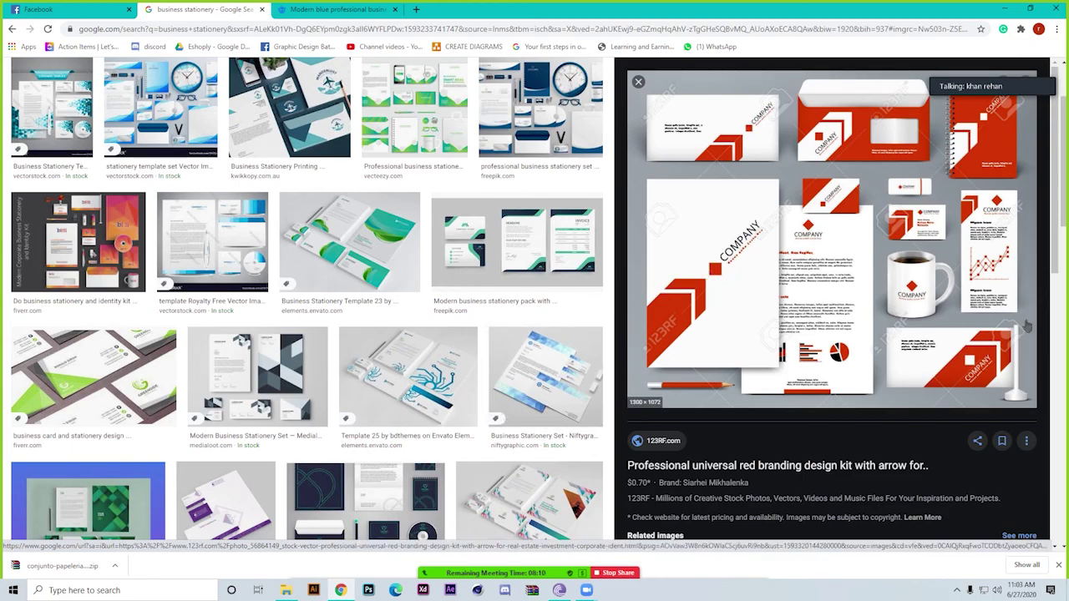
scroll(363, 489, down, 5)
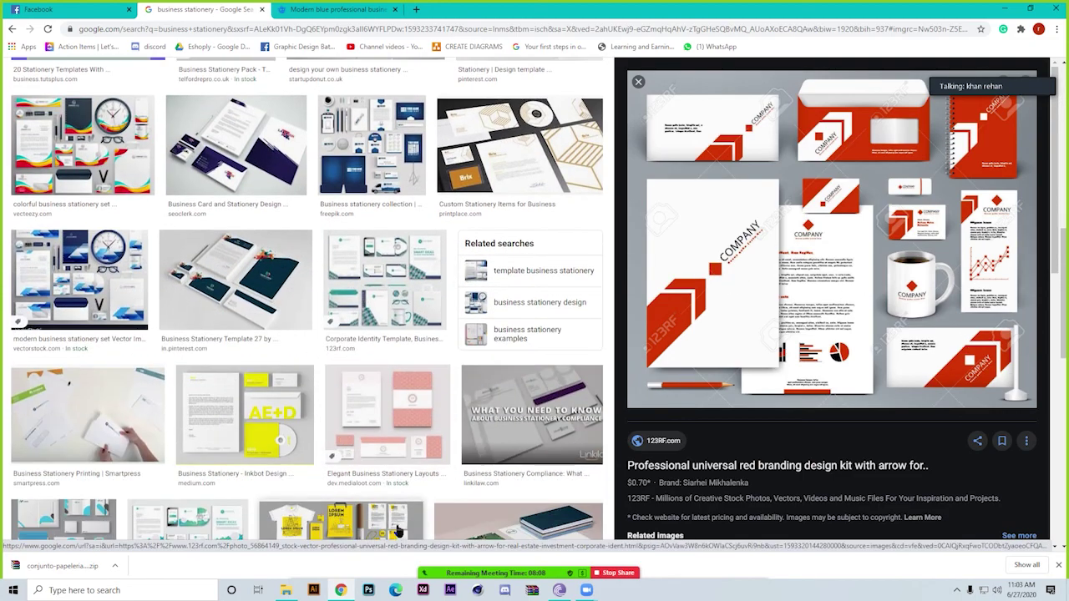
scroll(397, 527, down, 3)
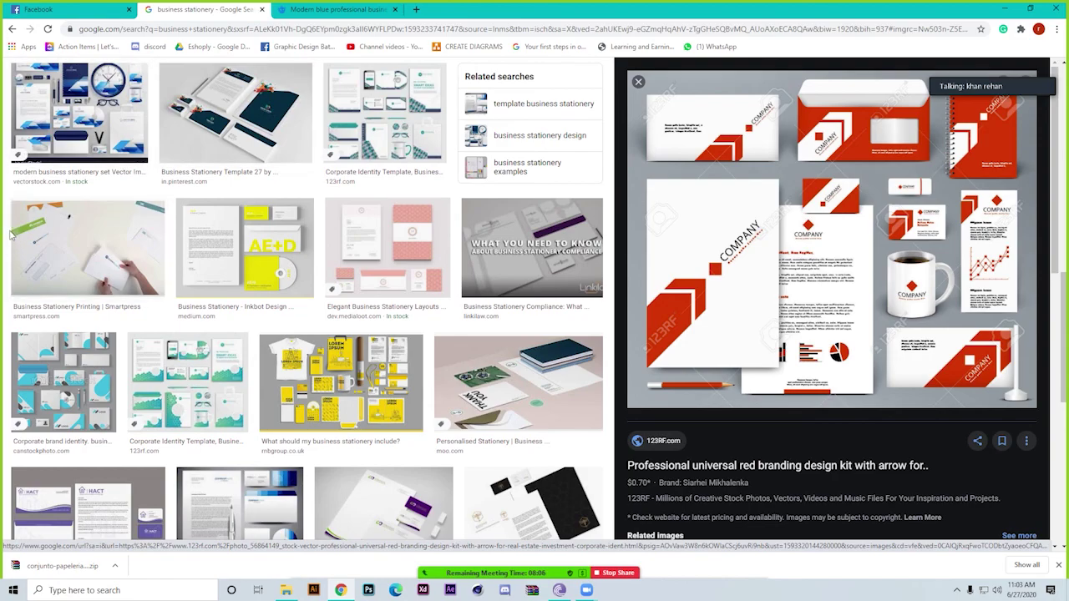
click(318, 381)
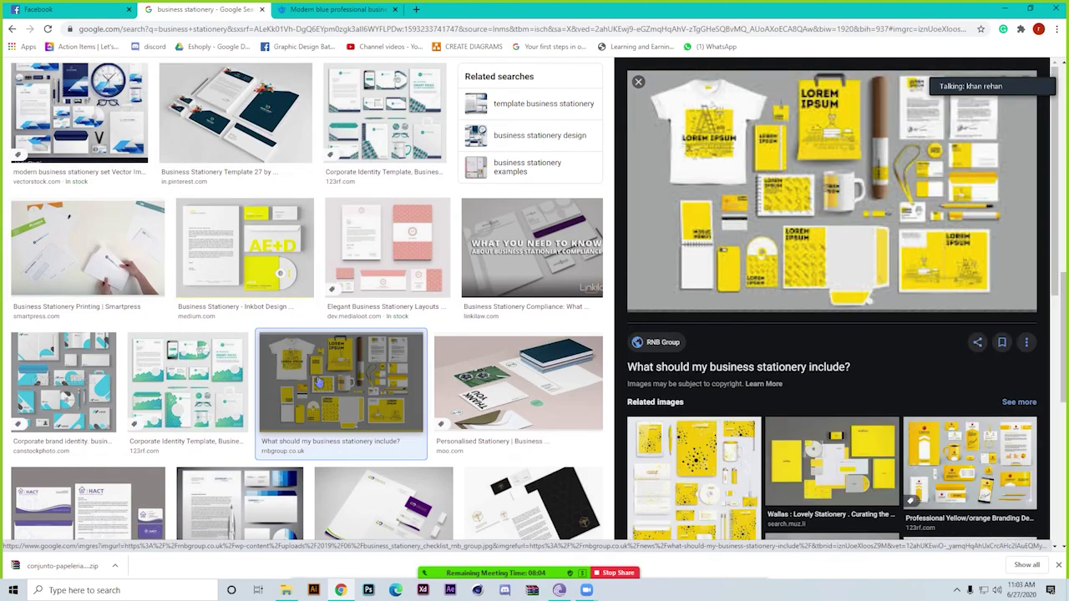